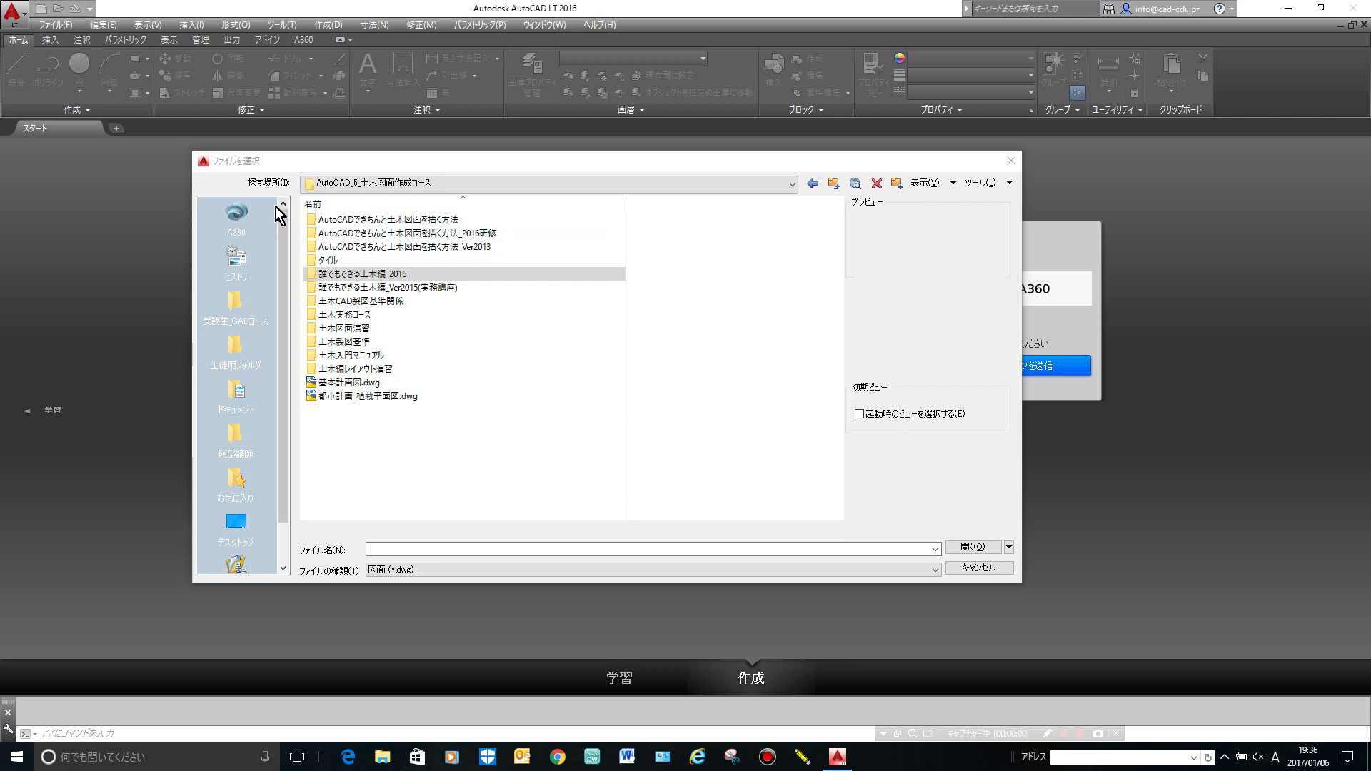
Browse into the 誰でもできる土木編_2016 folder and open 2-1.dwg.
{"action": "double_click", "coordinate": [371, 275]}
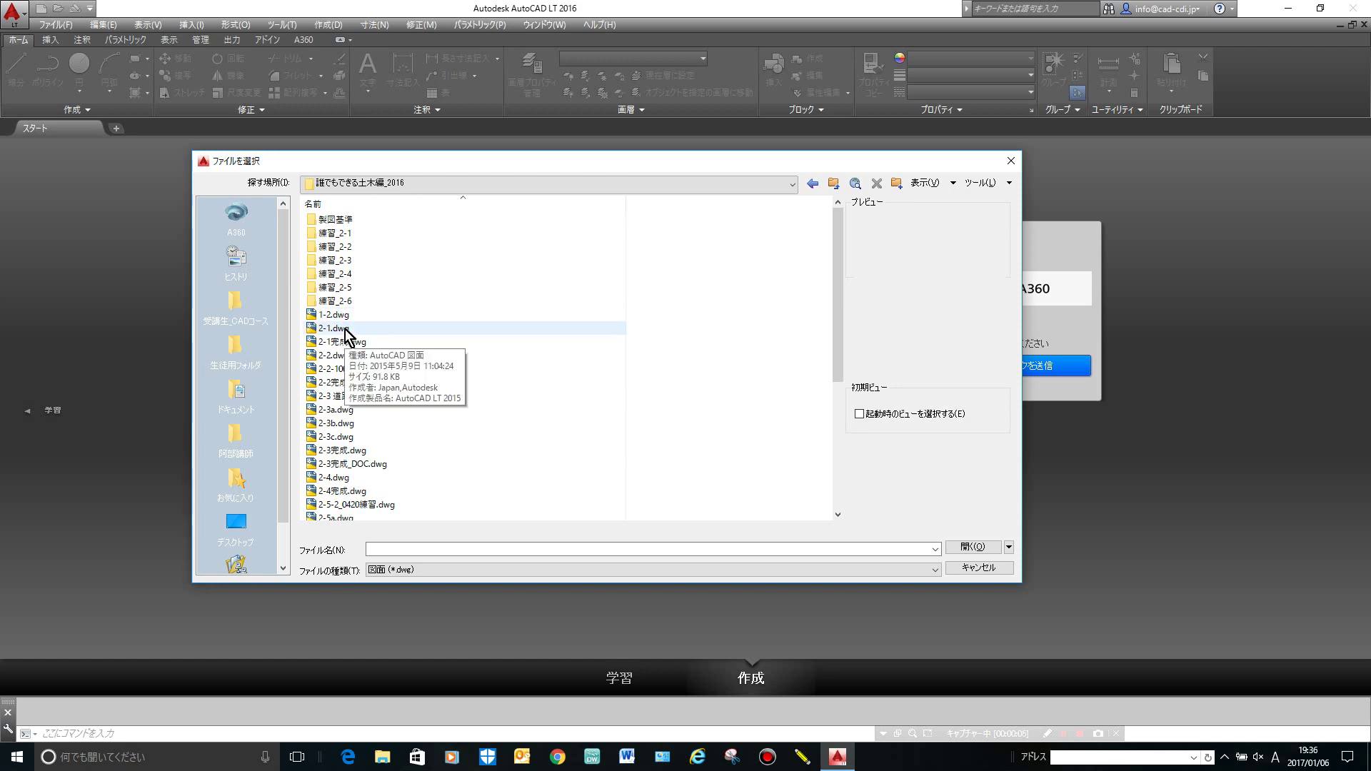
{"action": "left_click", "coordinate": [352, 329]}
{"action": "double_click", "coordinate": [352, 329]}
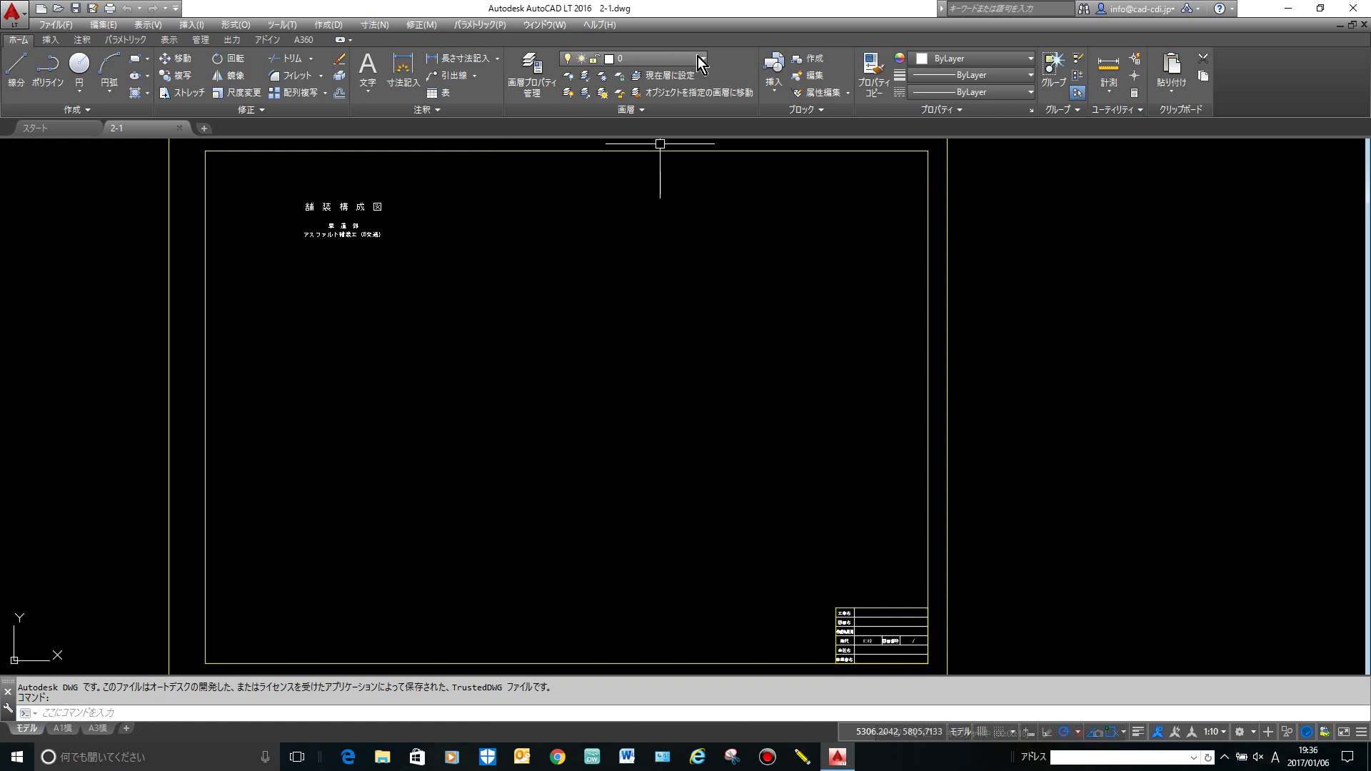
Show the layer dropdown listing 0, D-STR, D-STR-DIM, DEFPOINTS, VIEW and the other layers.
{"action": "left_click", "coordinate": [700, 63]}
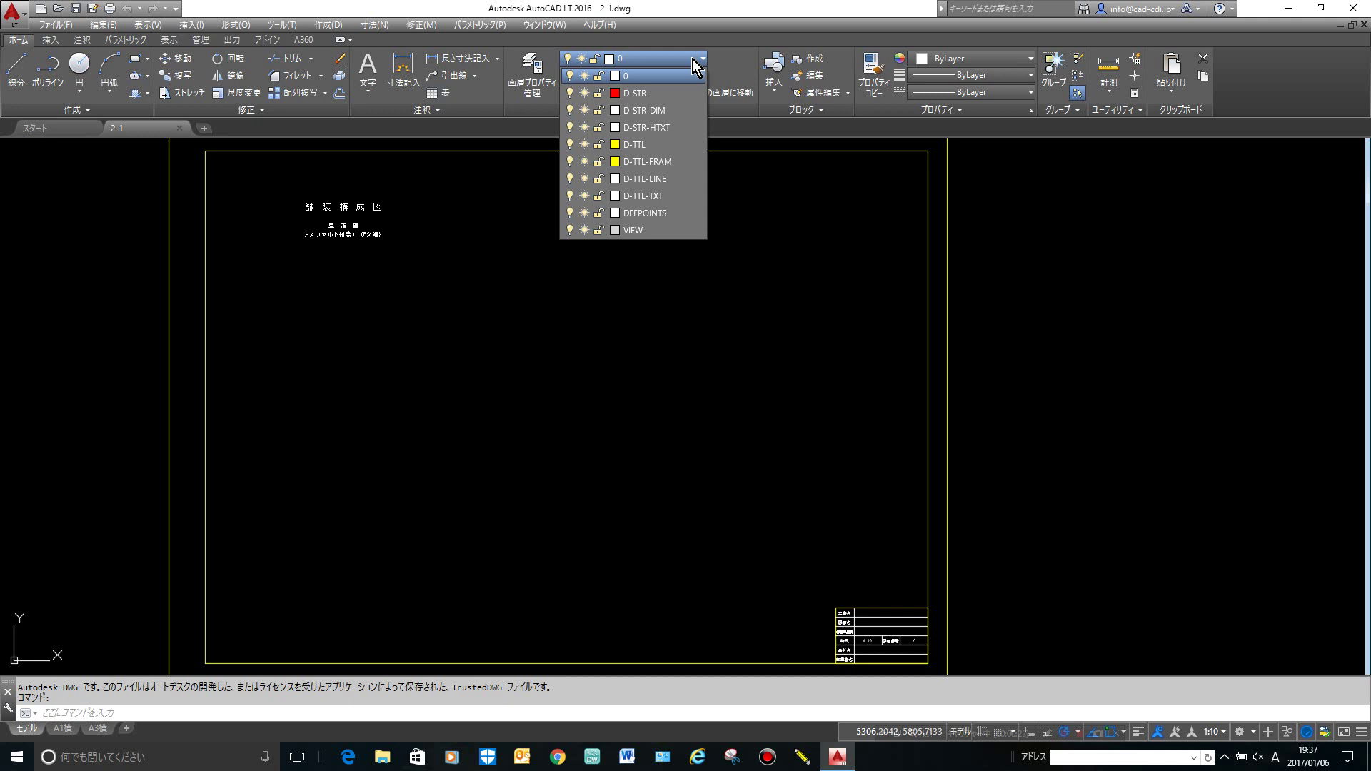
{"action": "left_click", "coordinate": [590, 55]}
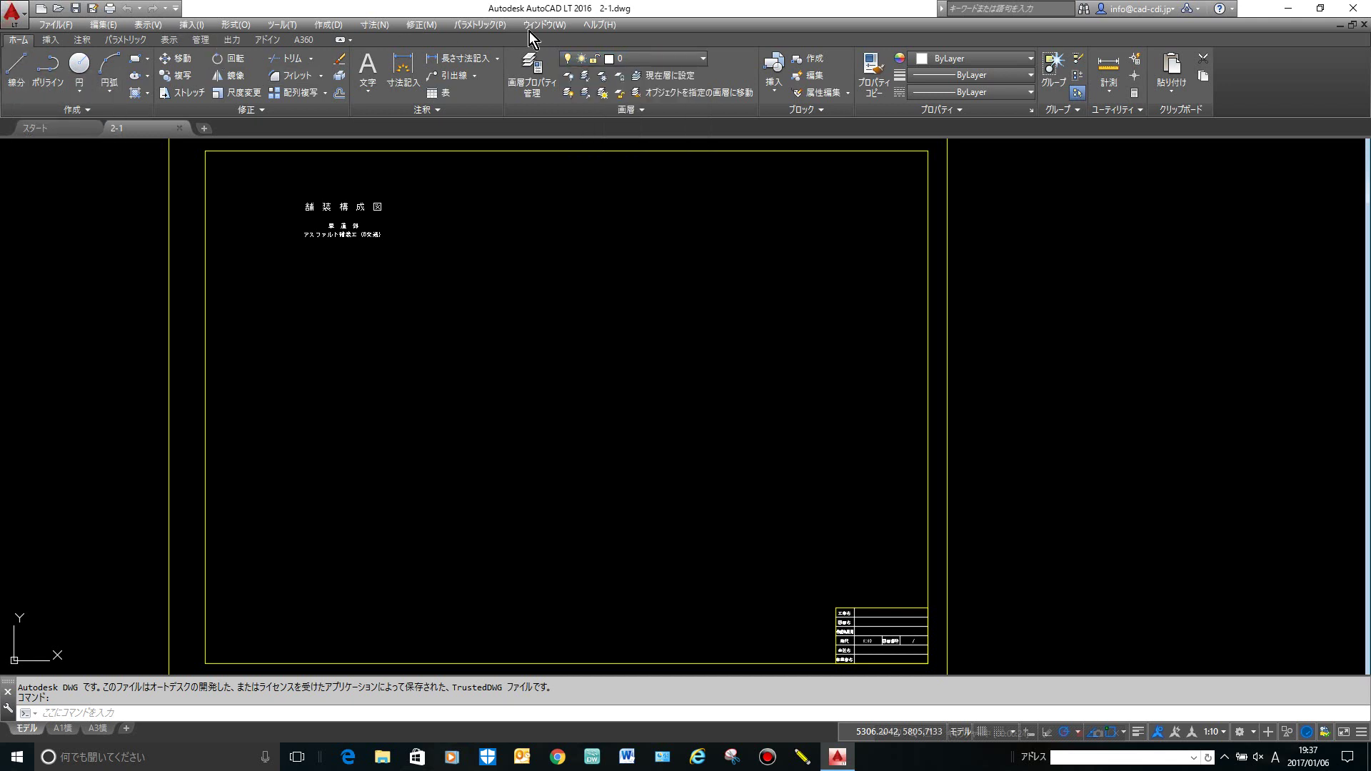
{"action": "left_click", "coordinate": [631, 59]}
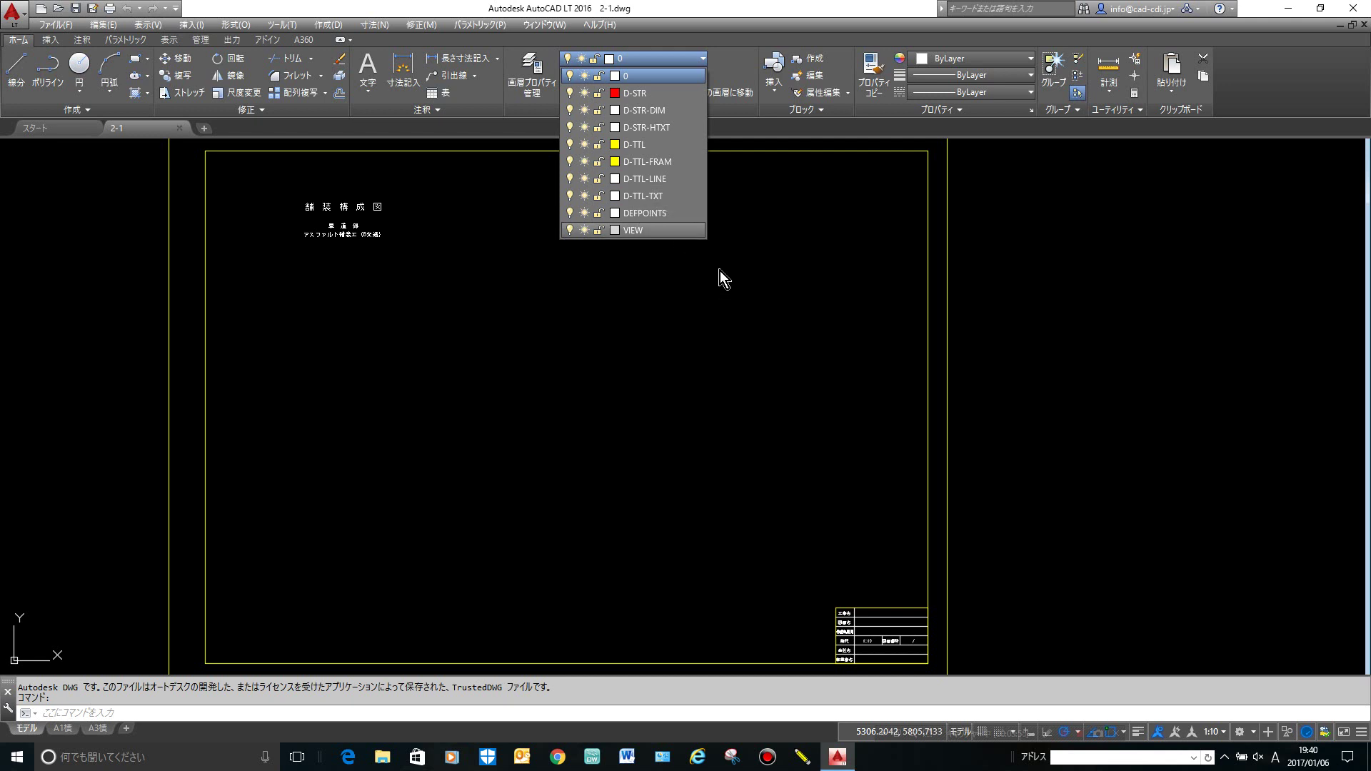
Set D-STR as the current layer.
{"action": "left_click", "coordinate": [651, 94]}
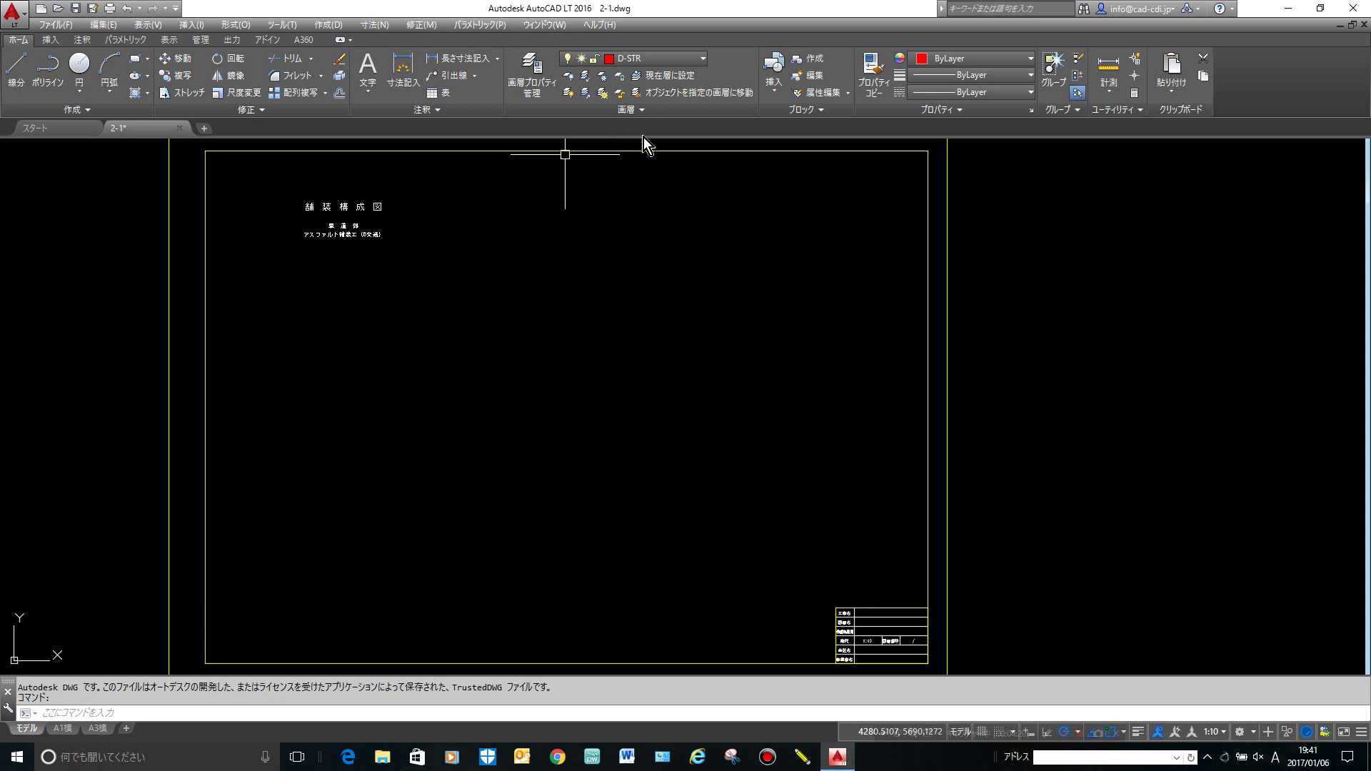
Draw an 800-long horizontal line starting below the 舗装構成図 title.
{"action": "left_click", "coordinate": [20, 69]}
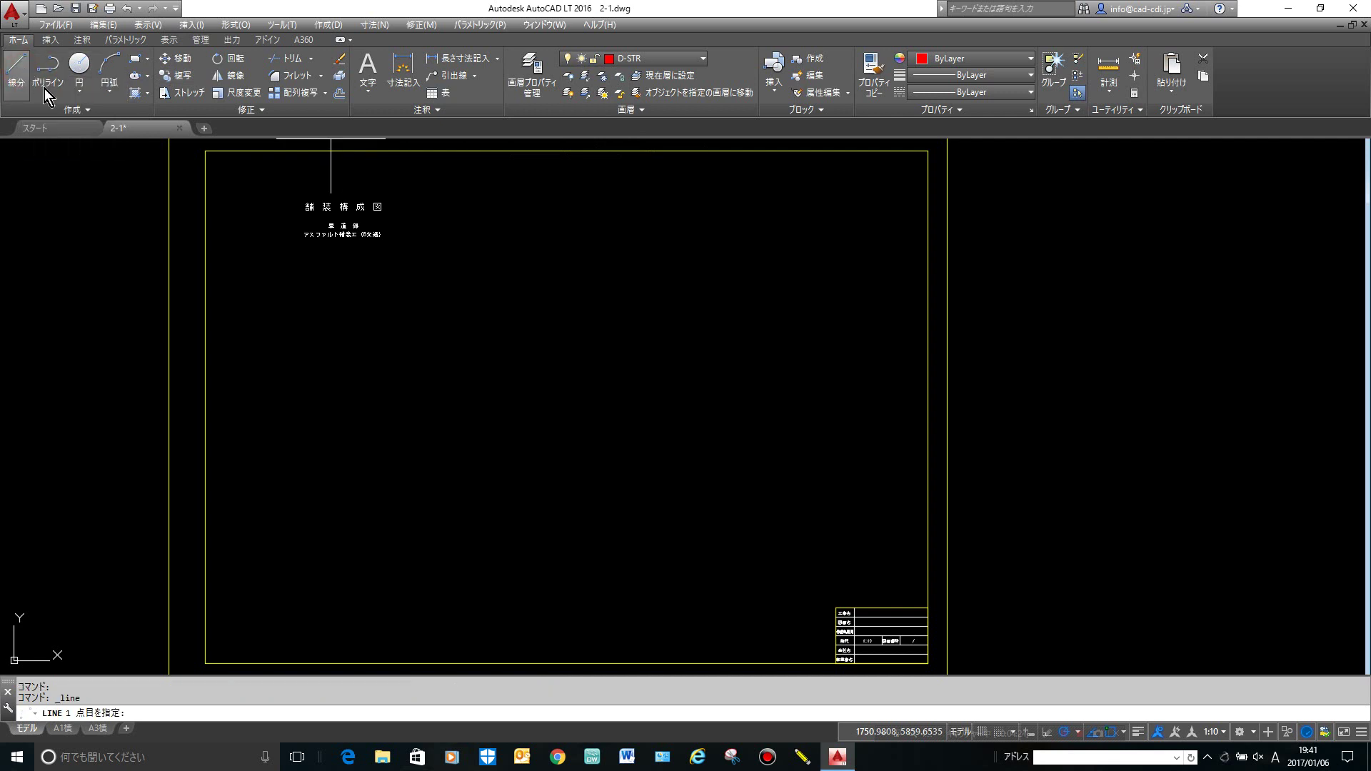
{"action": "scroll", "coordinate": [262, 284], "scroll_direction": "up", "scroll_amount": 1}
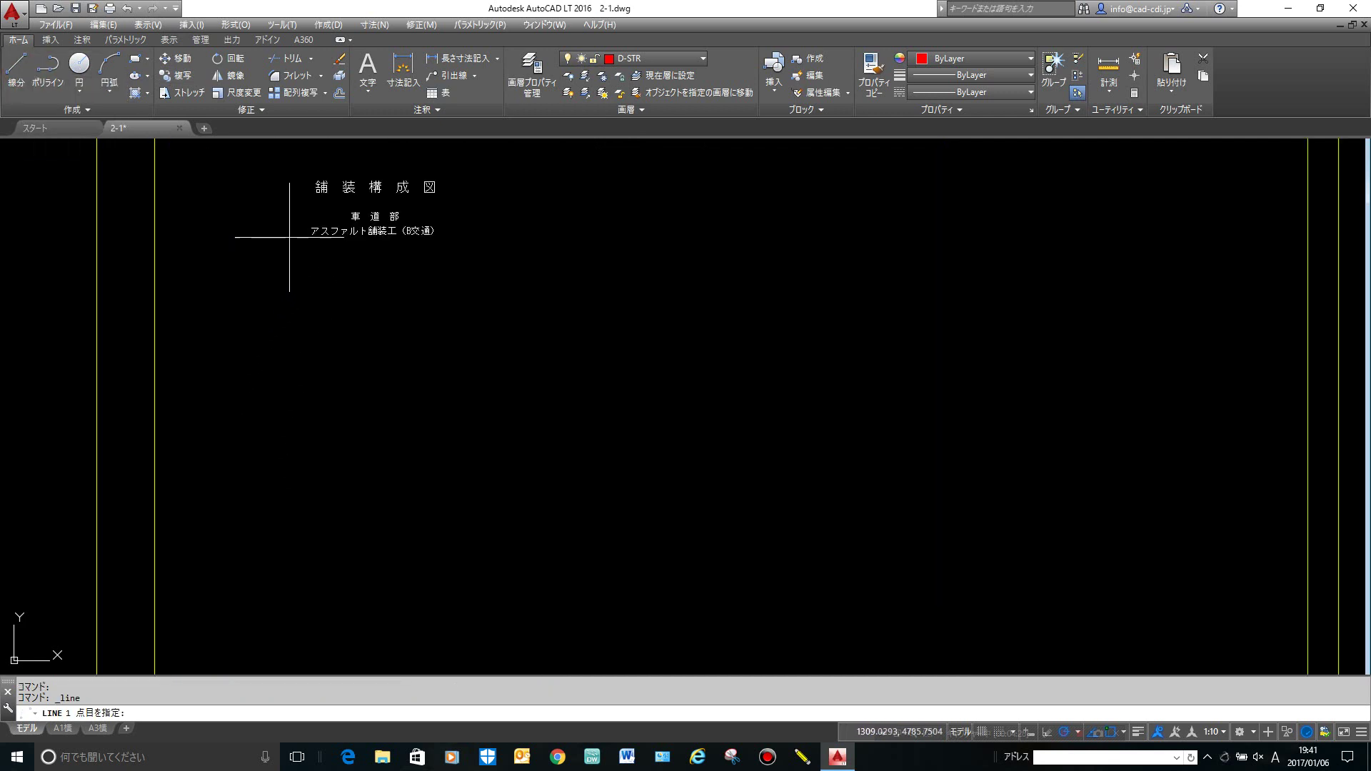
{"action": "scroll", "coordinate": [262, 284], "scroll_direction": "up", "scroll_amount": 3}
{"action": "scroll", "coordinate": [297, 336], "scroll_direction": "down", "scroll_amount": 3}
{"action": "scroll", "coordinate": [303, 417], "scroll_direction": "up", "scroll_amount": 1}
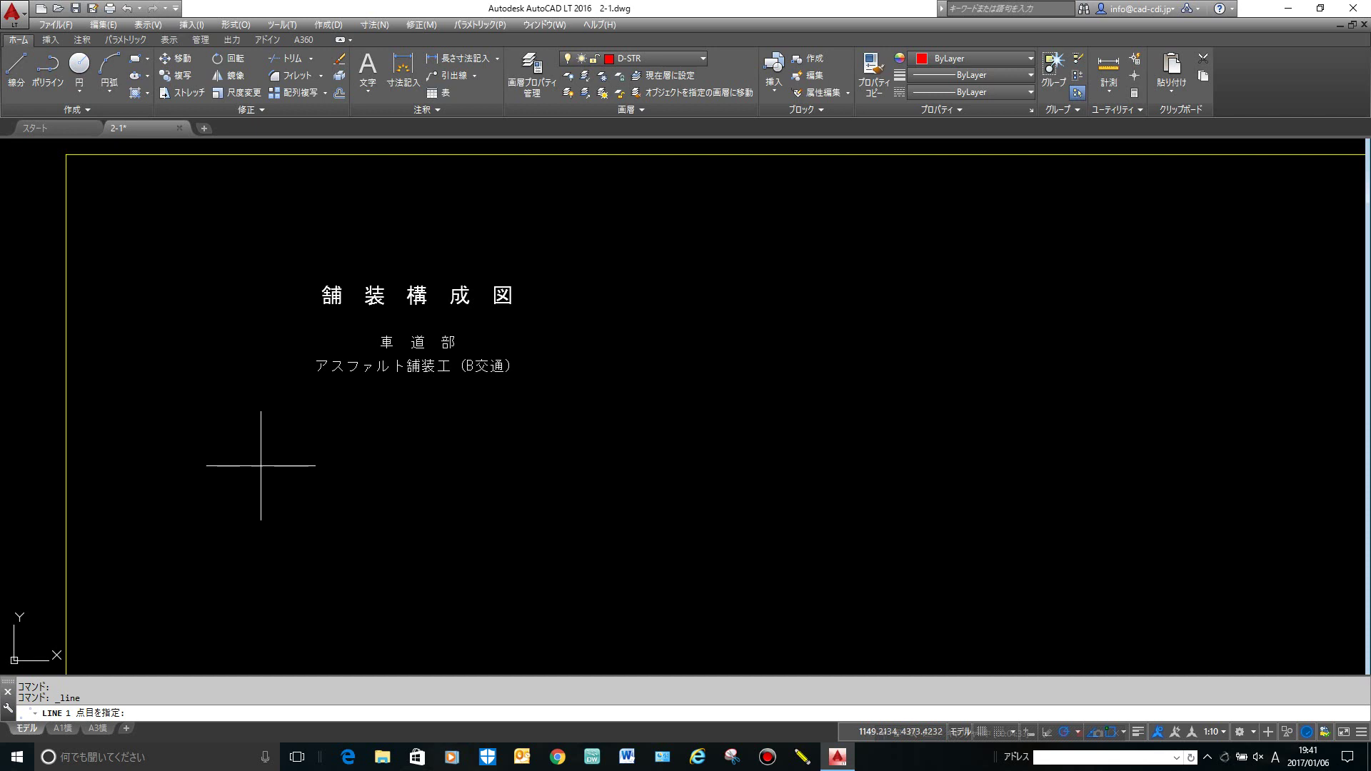
{"action": "left_click", "coordinate": [240, 522]}
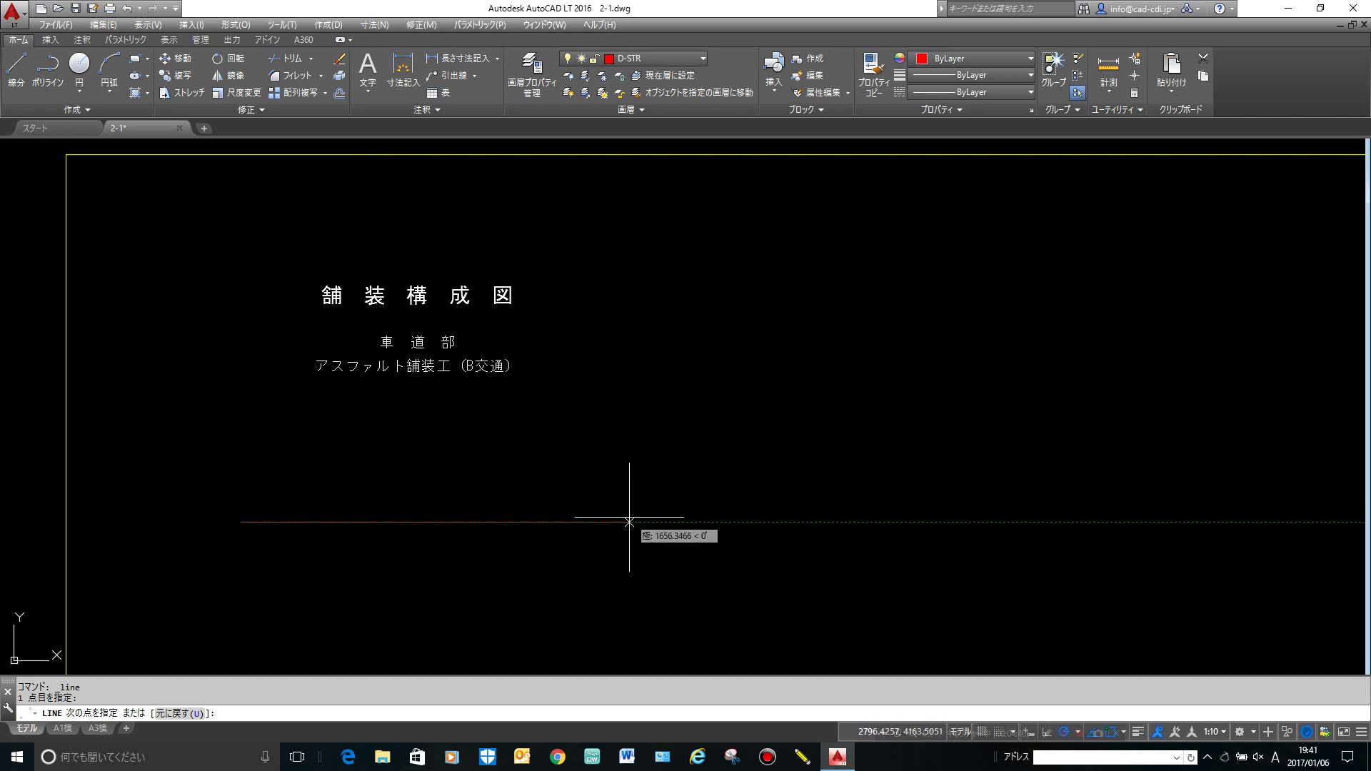
{"action": "type", "text": "60"}
{"action": "key", "text": "BackSpace"}
{"action": "type", "text": "800"}
{"action": "key", "text": "Return"}
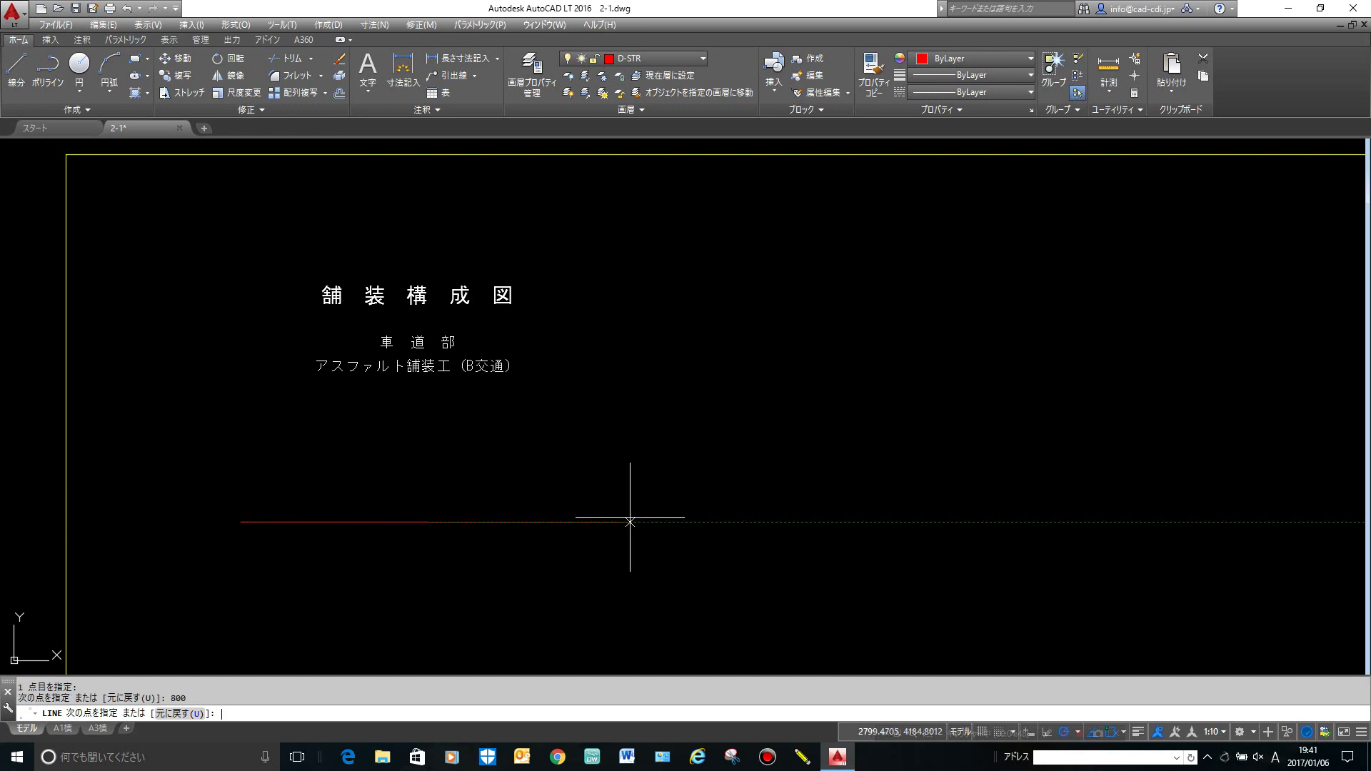
{"action": "key", "text": "Return"}
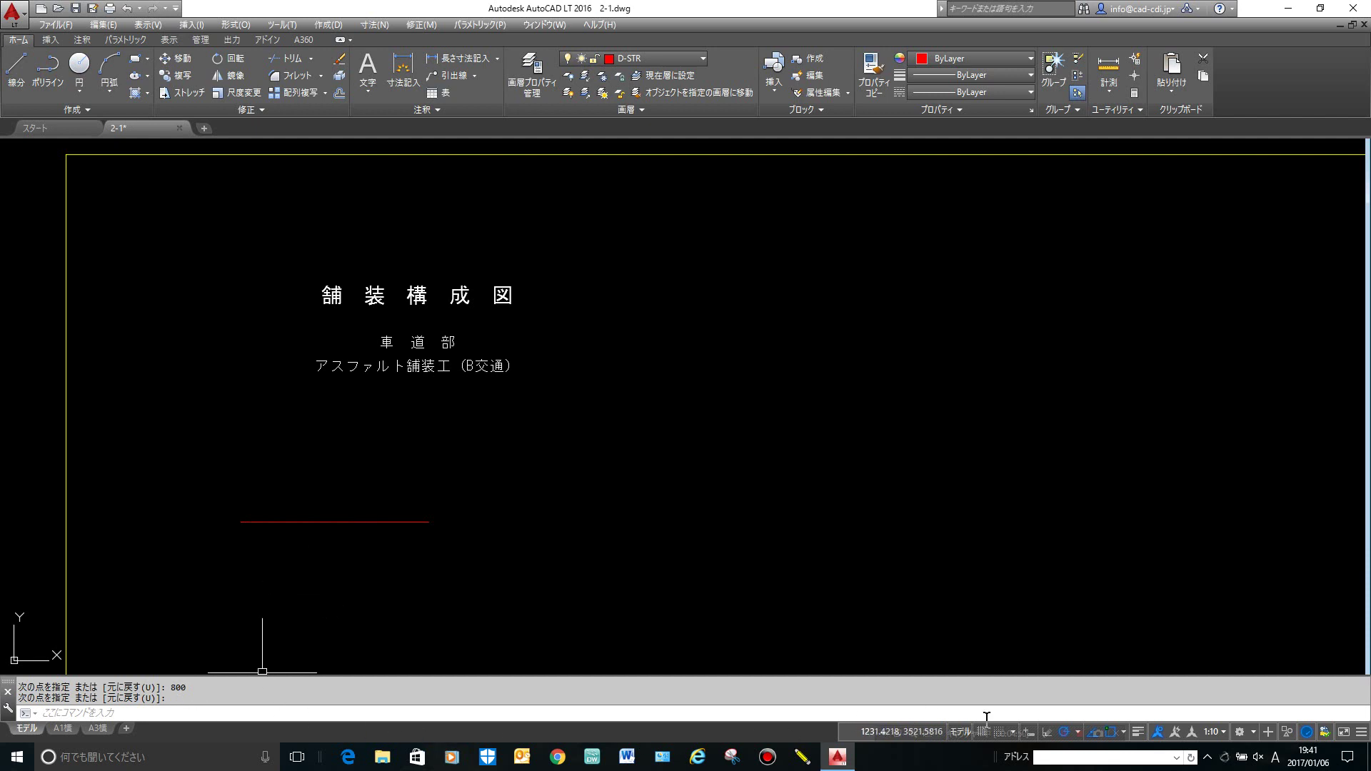
Toggle a status-bar drawing aid on and back off, then pan back to the title and line.
{"action": "left_click", "coordinate": [1033, 734]}
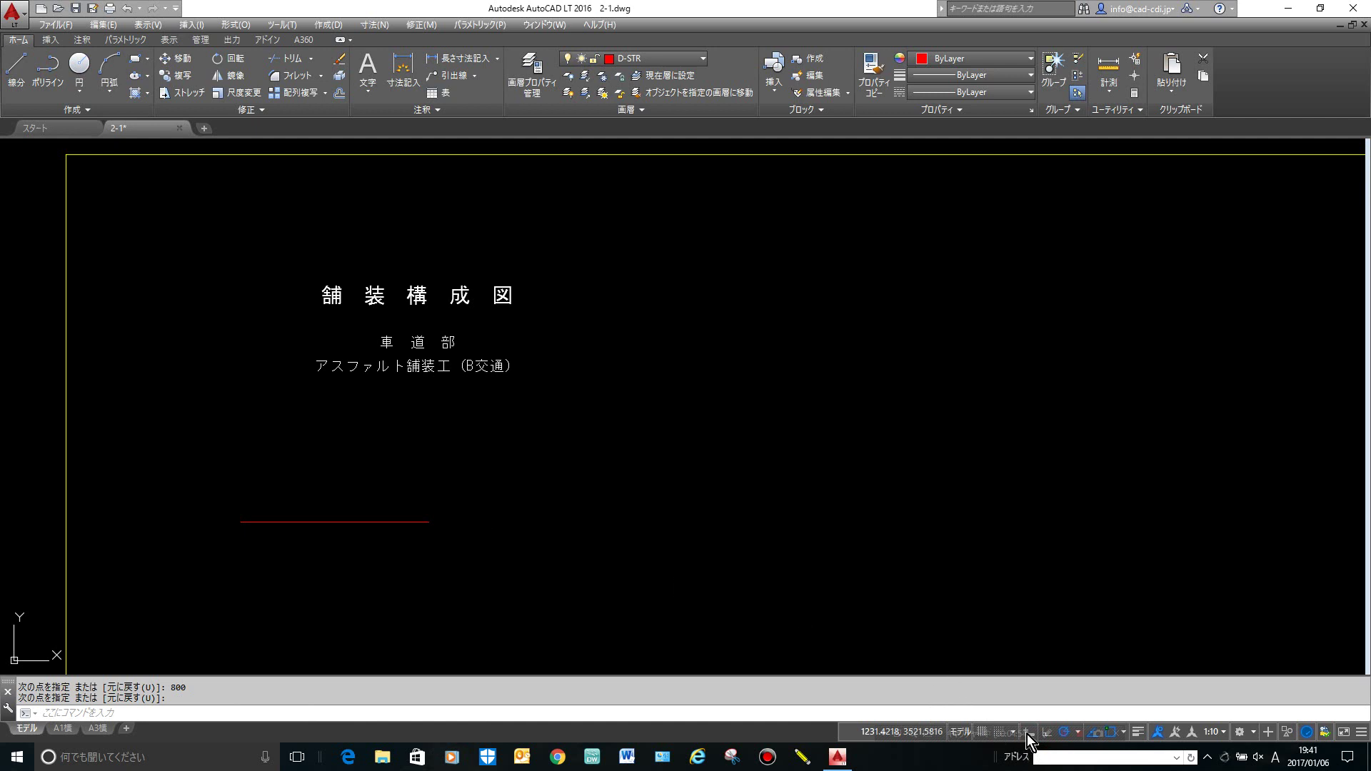
{"action": "left_click", "coordinate": [1026, 734]}
{"action": "left_click", "coordinate": [1034, 735]}
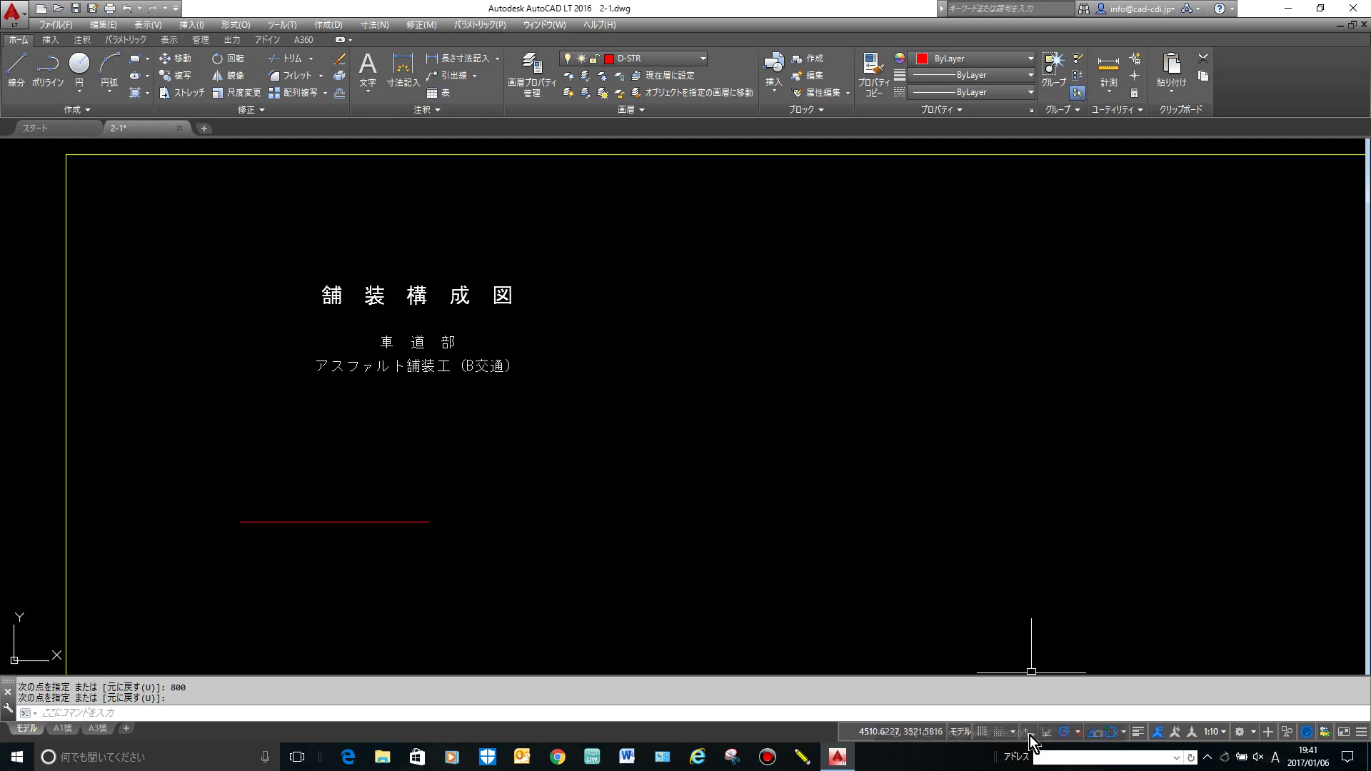
{"action": "left_click", "coordinate": [1029, 733]}
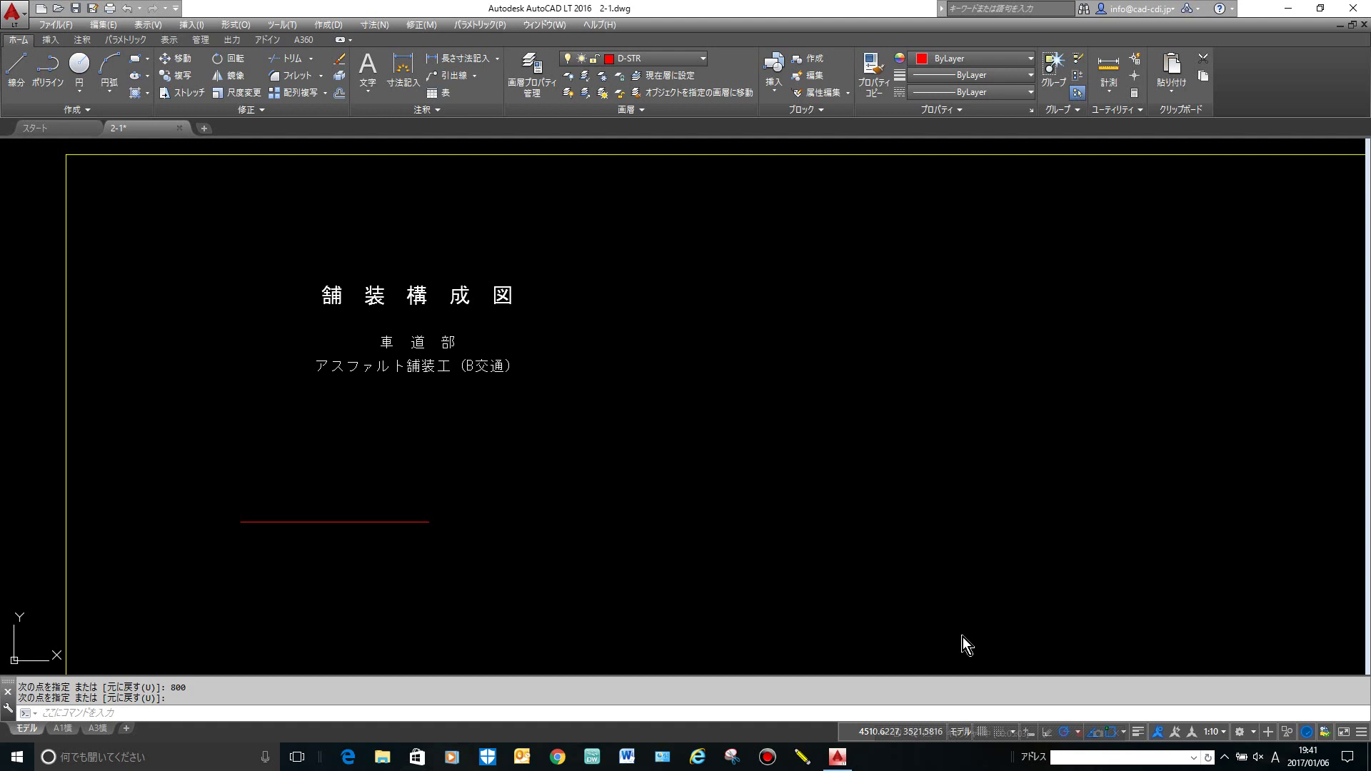
{"action": "left_click", "coordinate": [1028, 733]}
{"action": "scroll", "coordinate": [385, 499], "scroll_direction": "down", "scroll_amount": 3}
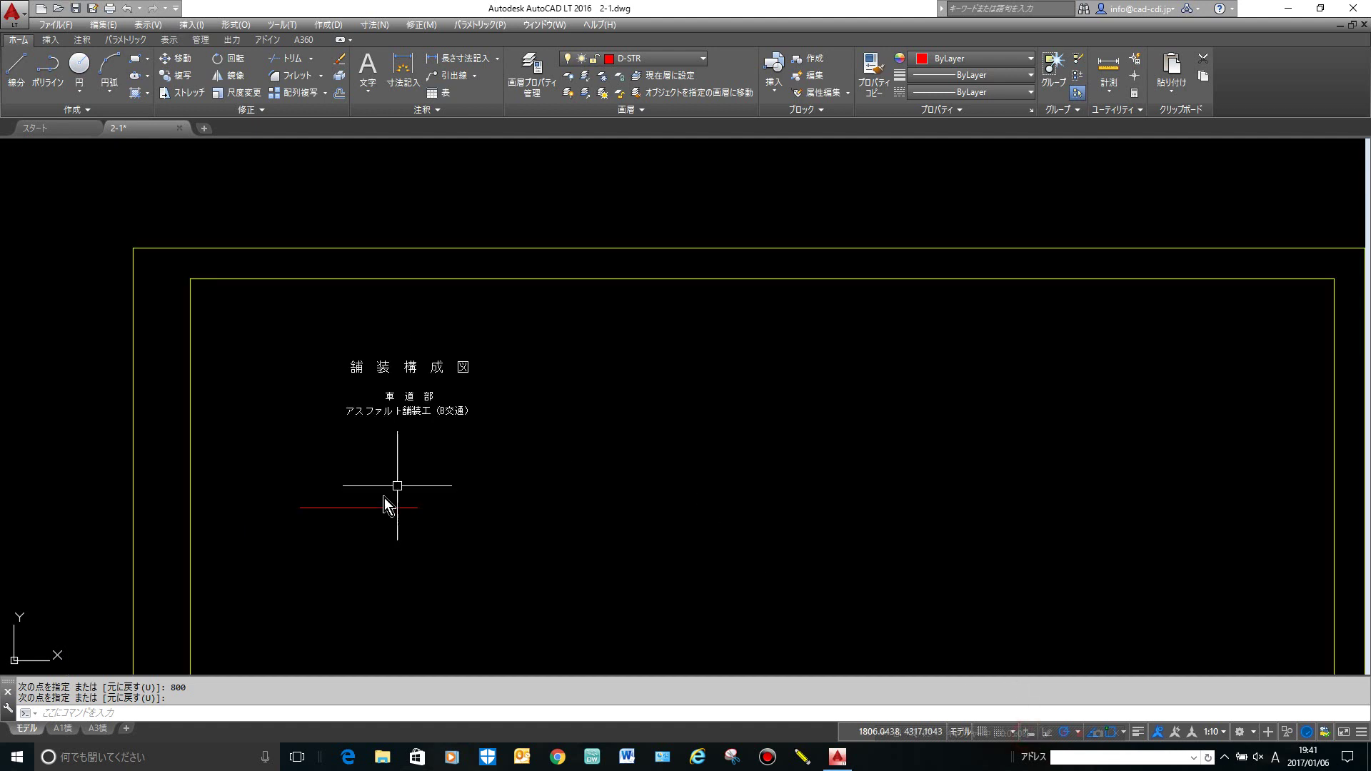
{"action": "scroll", "coordinate": [384, 511], "scroll_direction": "up", "scroll_amount": 6}
{"action": "scroll", "coordinate": [390, 491], "scroll_direction": "down", "scroll_amount": 2}
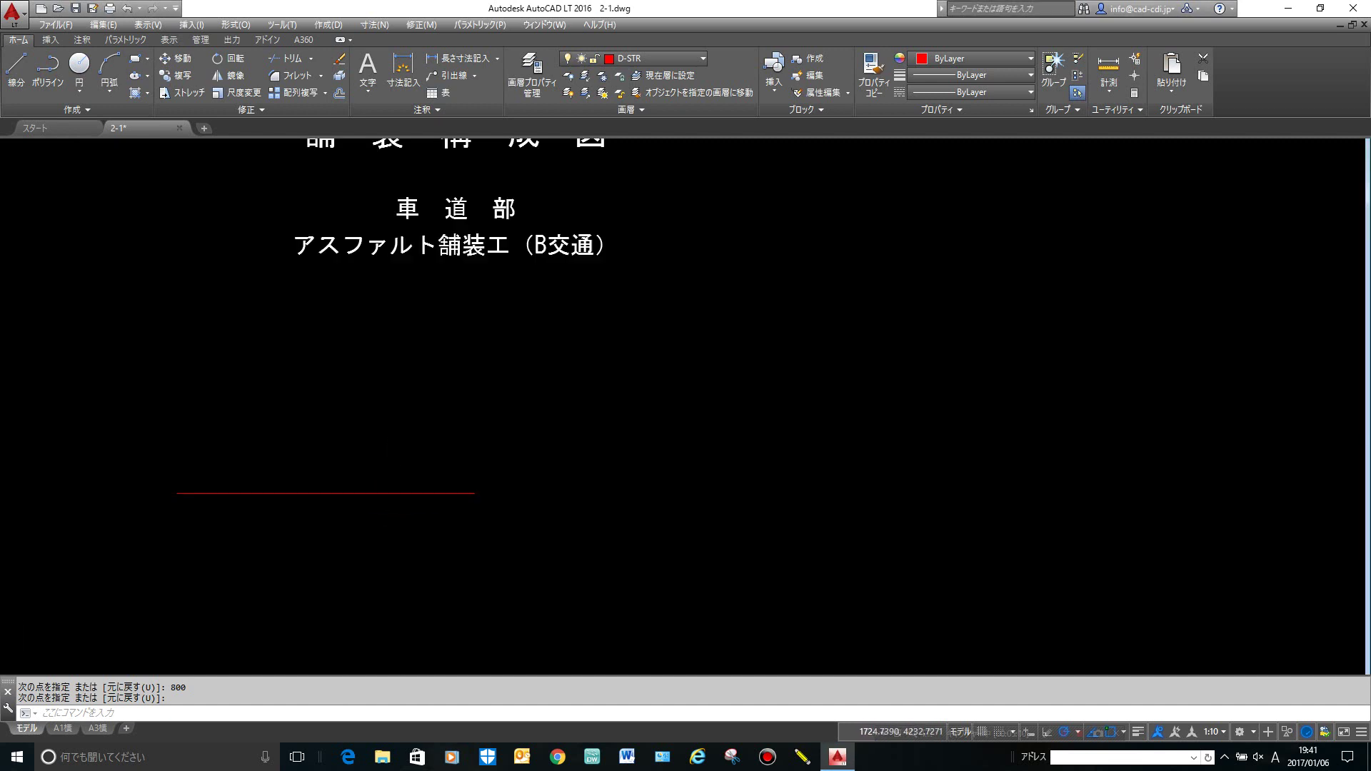
{"action": "scroll", "coordinate": [393, 479], "scroll_direction": "down", "scroll_amount": 3}
{"action": "mouse_move", "coordinate": [397, 464]}
{"action": "middle_mouse_down"}
{"action": "mouse_move", "coordinate": [415, 473]}
{"action": "mouse_move", "coordinate": [427, 444]}
{"action": "middle_mouse_up"}
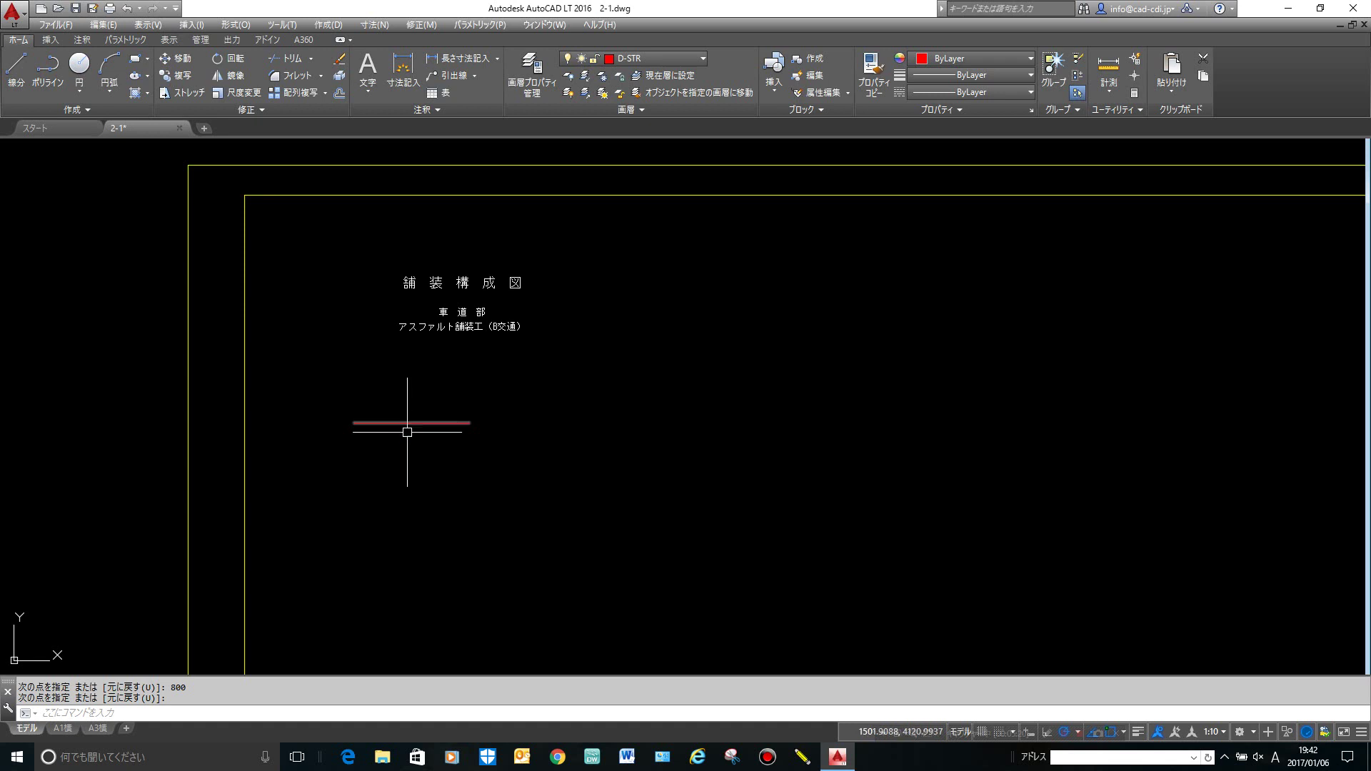
Offset the red line 50 downward, then offset that copy 100 further down.
{"action": "left_click", "coordinate": [341, 93]}
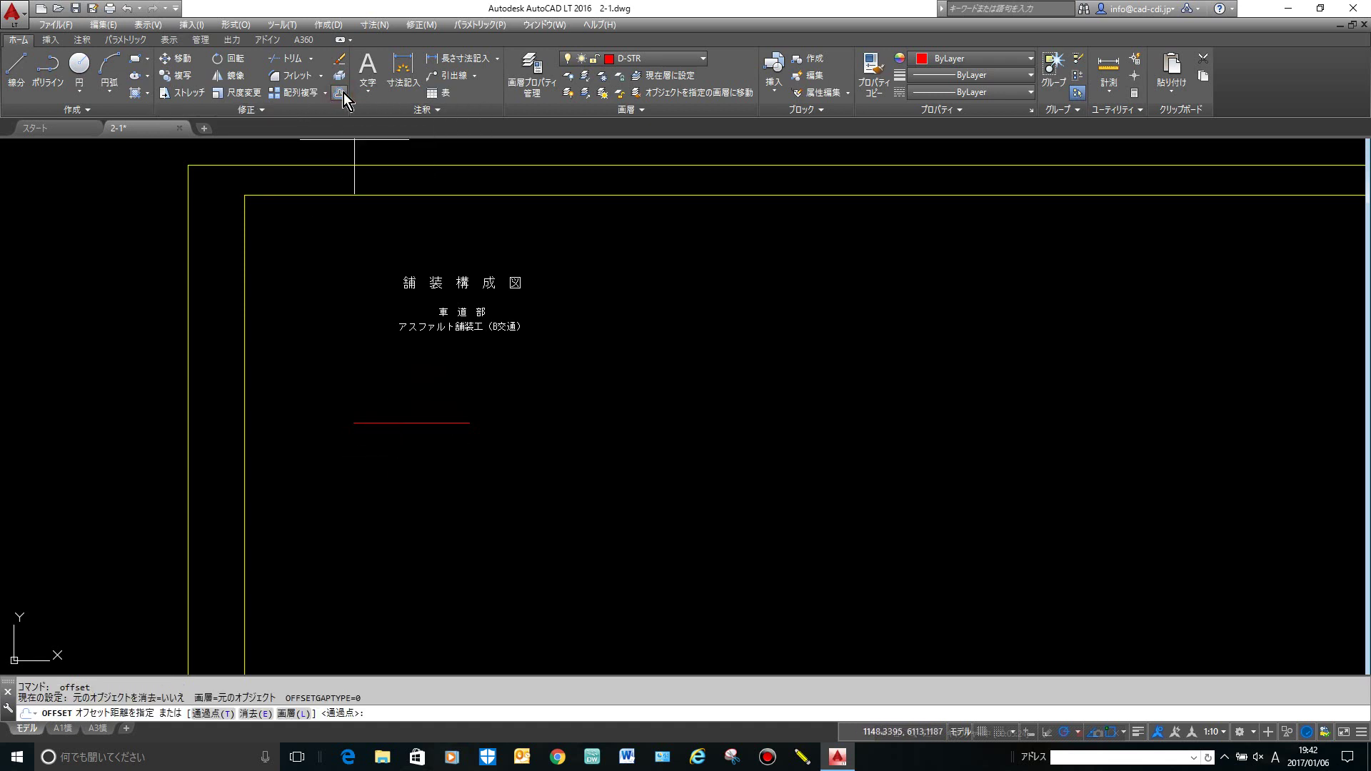
{"action": "type", "text": "50"}
{"action": "key", "text": "Return"}
{"action": "left_click", "coordinate": [462, 312]}
{"action": "scroll", "coordinate": [411, 431], "scroll_direction": "up", "scroll_amount": 5}
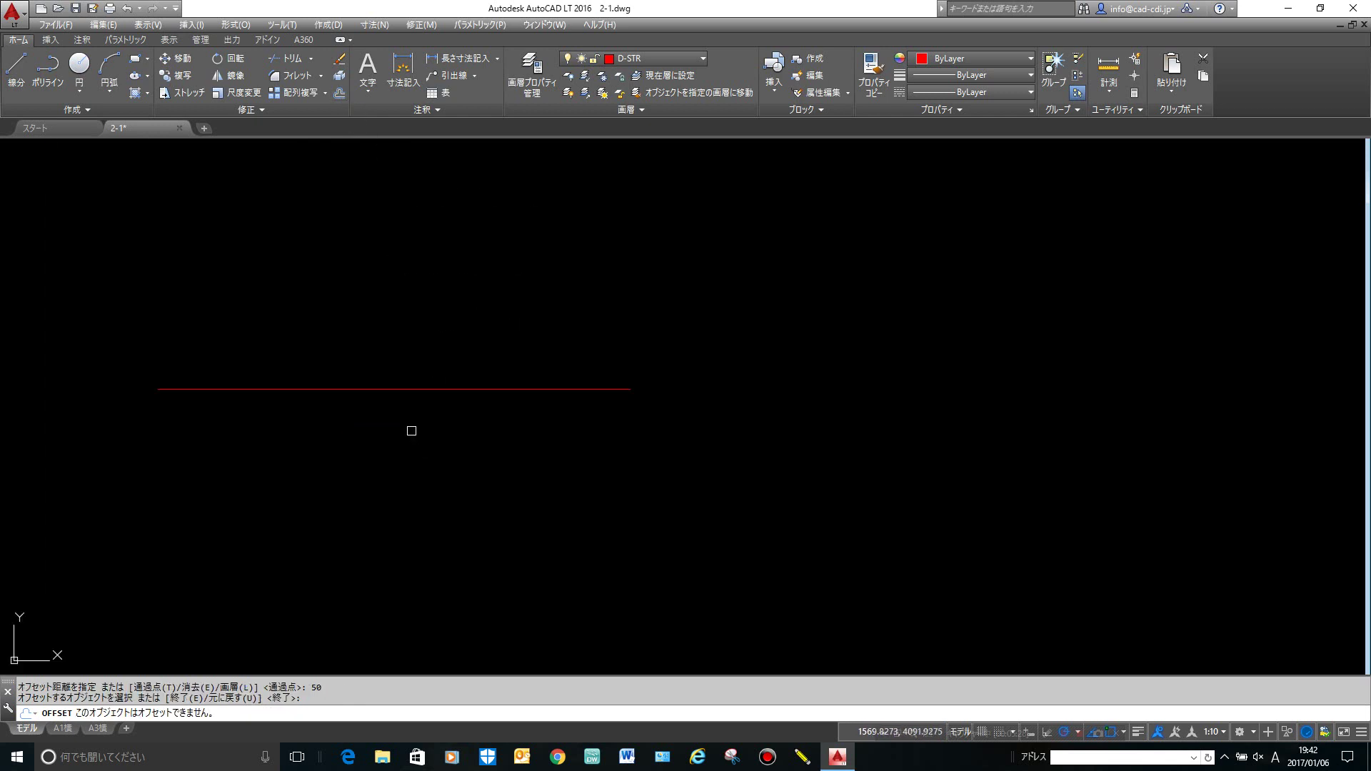
{"action": "left_click", "coordinate": [435, 390]}
{"action": "left_click", "coordinate": [452, 462]}
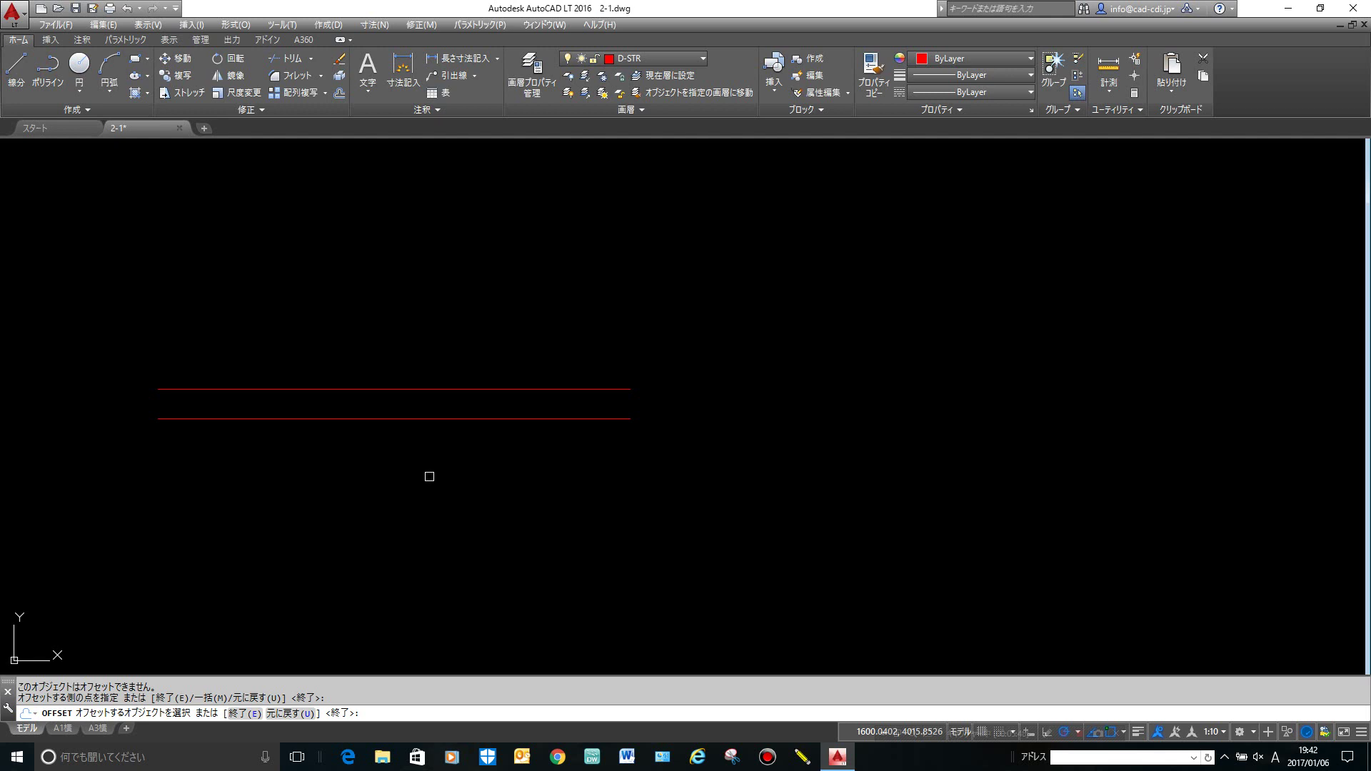
{"action": "key", "text": "Return"}
{"action": "key", "text": "Return"}
{"action": "type", "text": "1"}
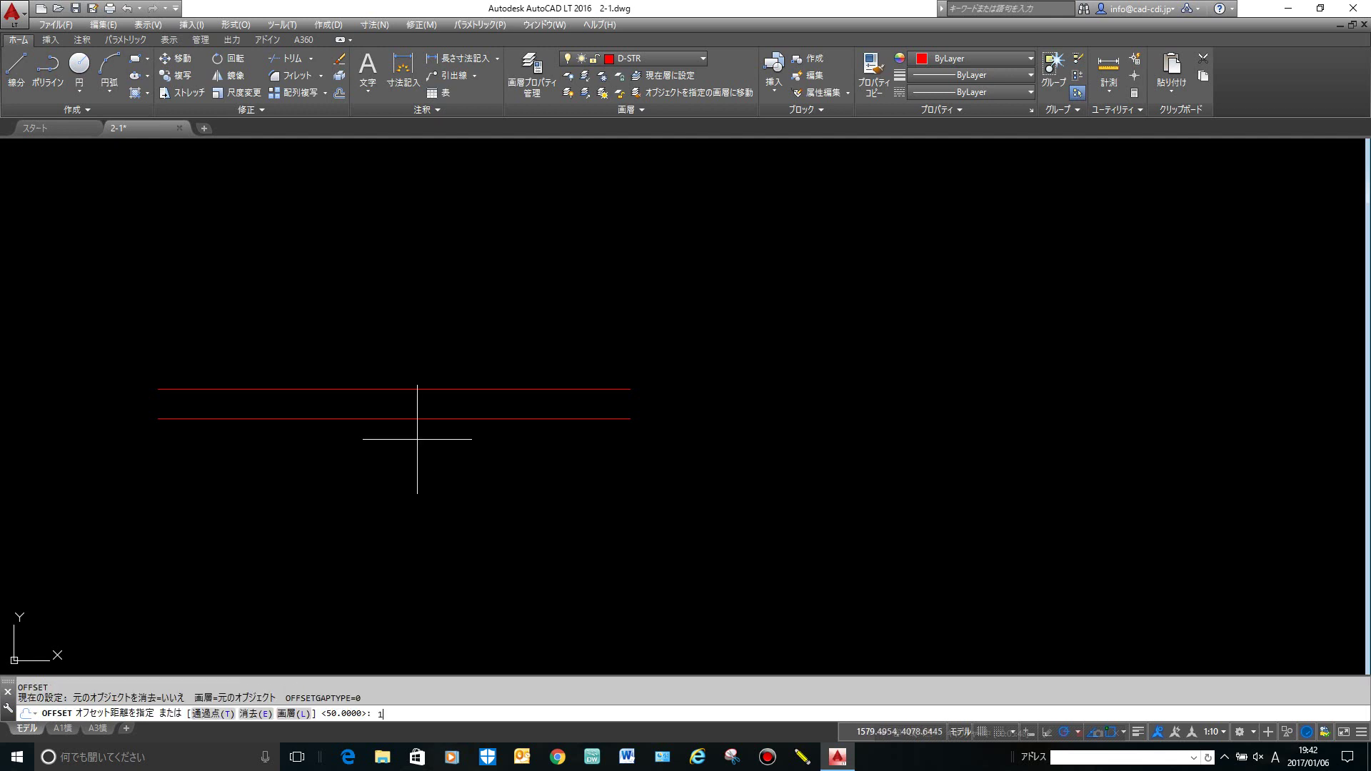
{"action": "type", "text": "00"}
{"action": "key", "text": "Return"}
{"action": "left_click", "coordinate": [438, 419]}
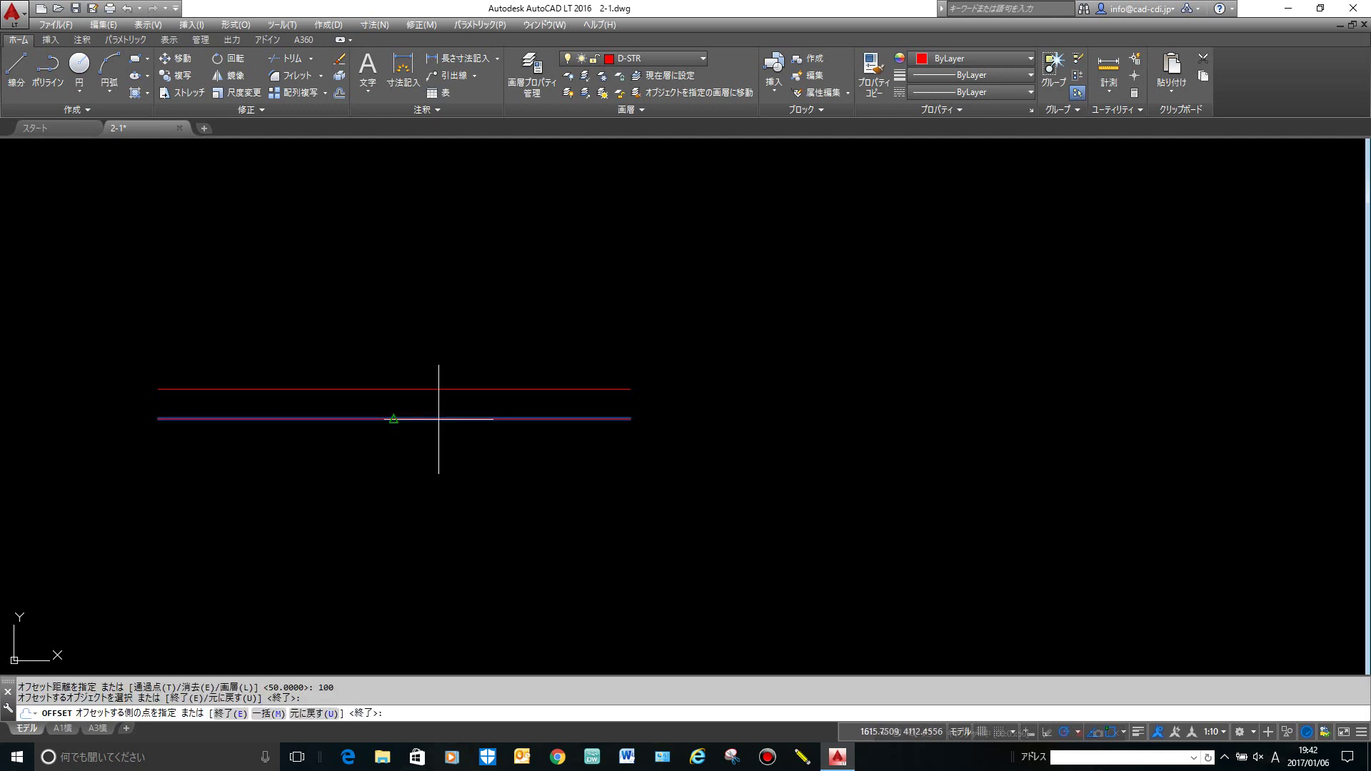
{"action": "left_click", "coordinate": [450, 487]}
Offset the third line 200 downward and the new bottom line 250 downward.
{"action": "key", "text": "Return"}
{"action": "key", "text": "Return"}
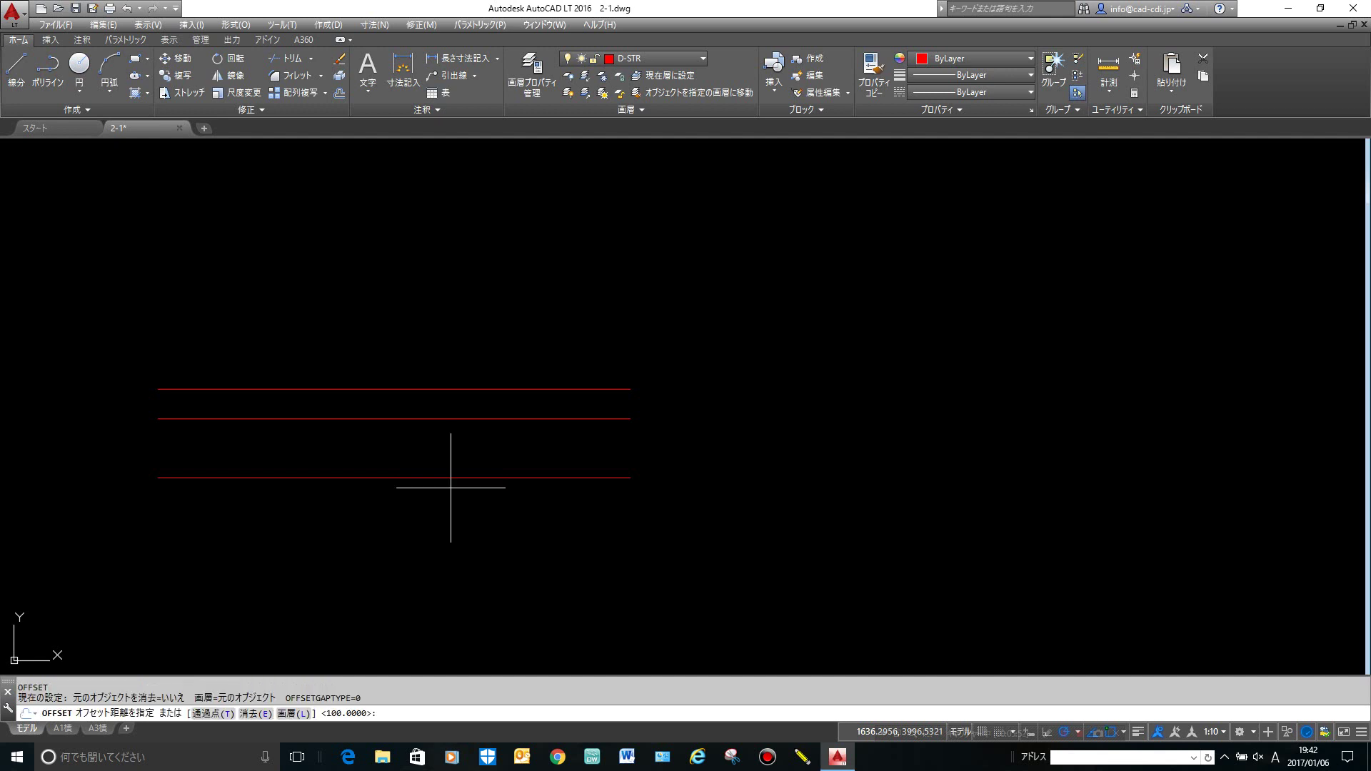
{"action": "type", "text": "2"}
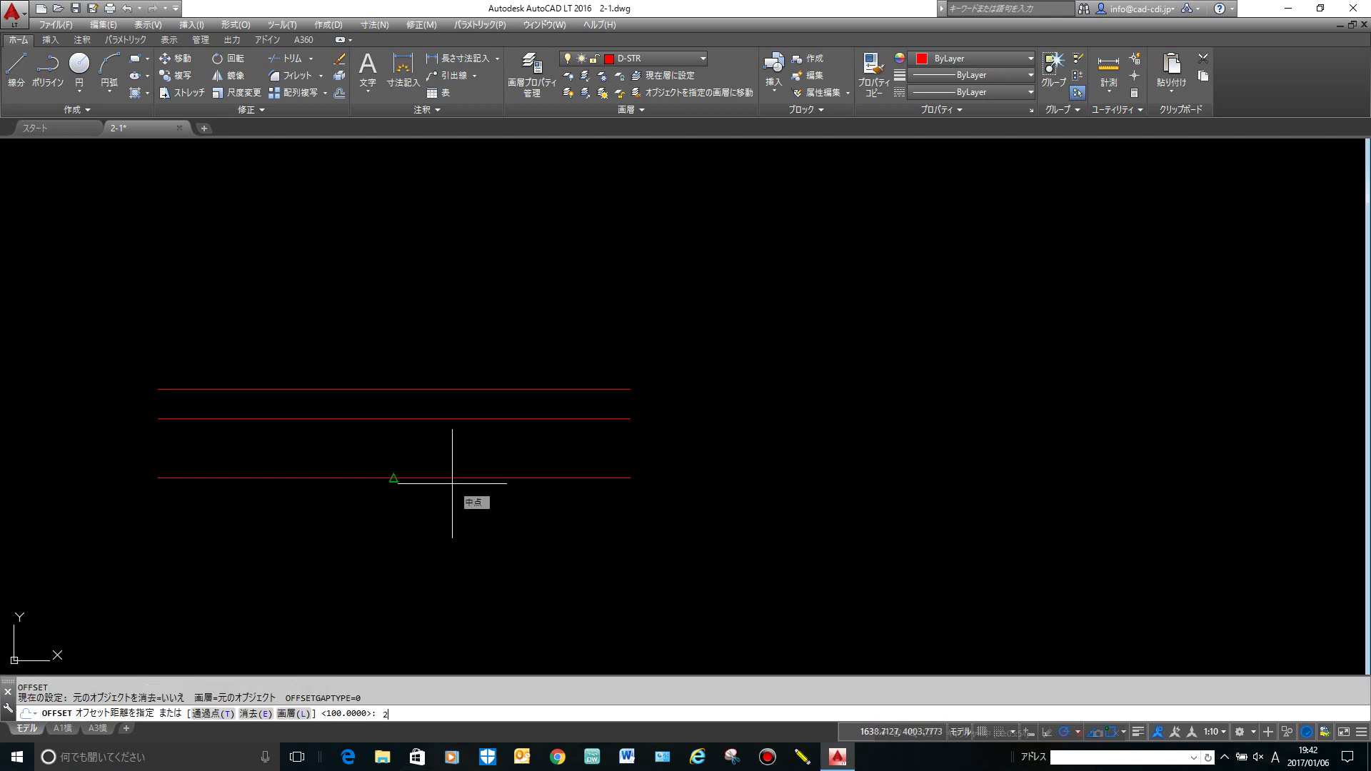
{"action": "type", "text": "00"}
{"action": "key", "text": "Return"}
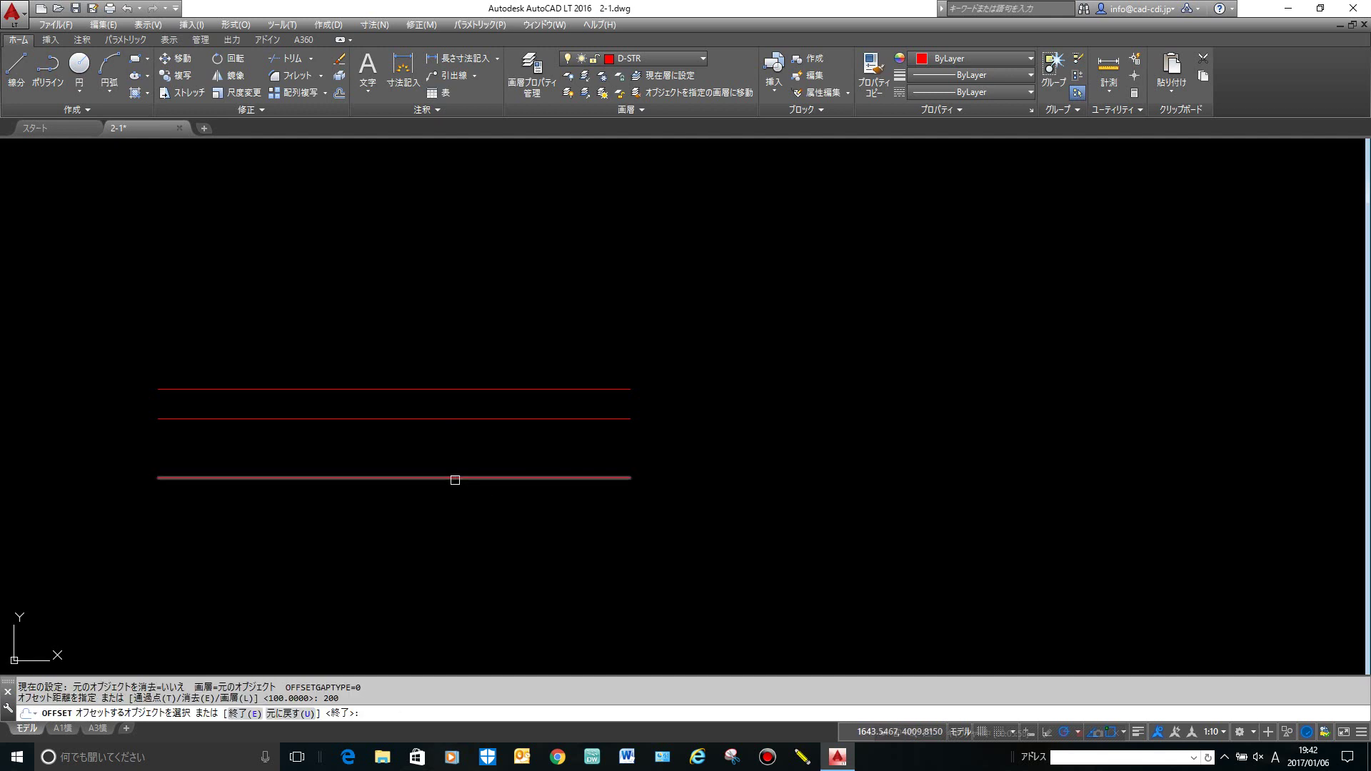
{"action": "left_click", "coordinate": [453, 478]}
{"action": "left_click", "coordinate": [468, 529]}
{"action": "key", "text": "Return"}
{"action": "key", "text": "Return"}
{"action": "type", "text": "2"}
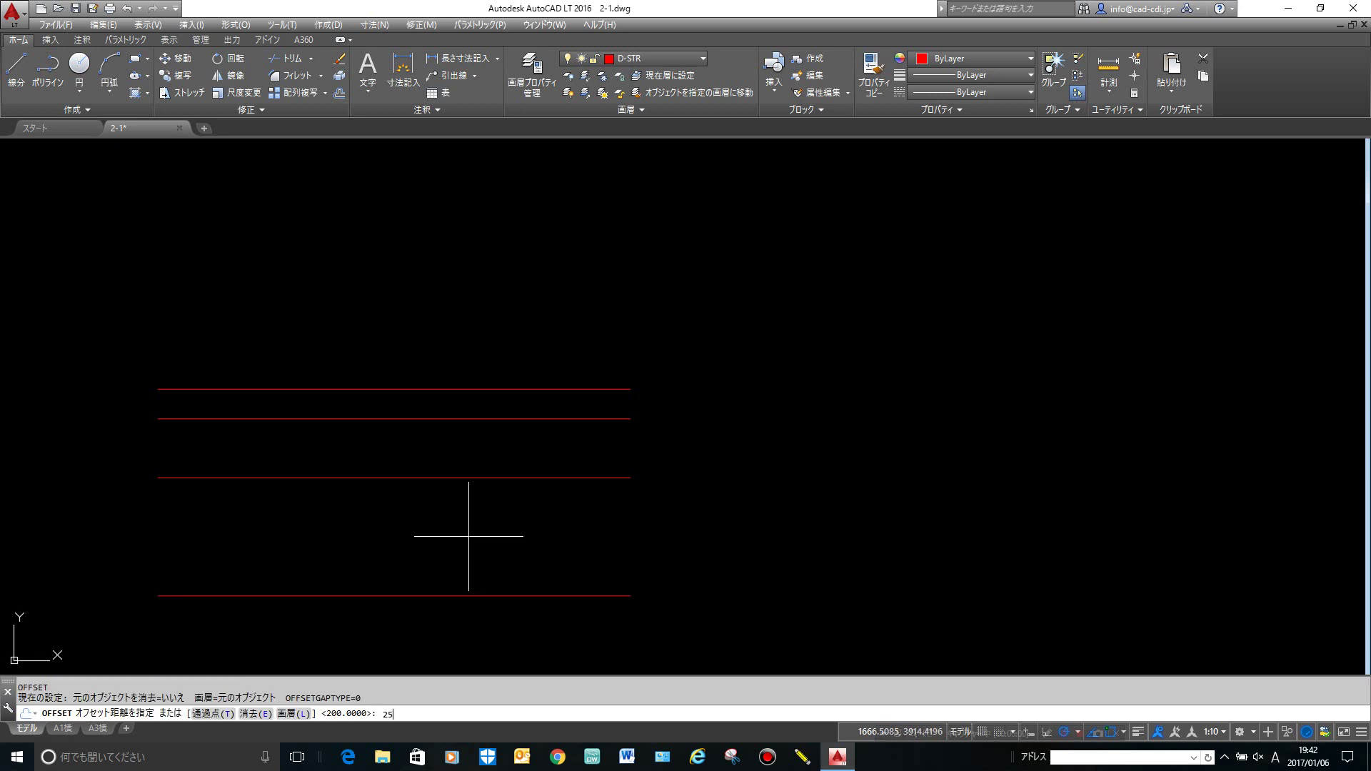
{"action": "type", "text": "0"}
{"action": "key", "text": "Return"}
{"action": "left_click", "coordinate": [480, 595]}
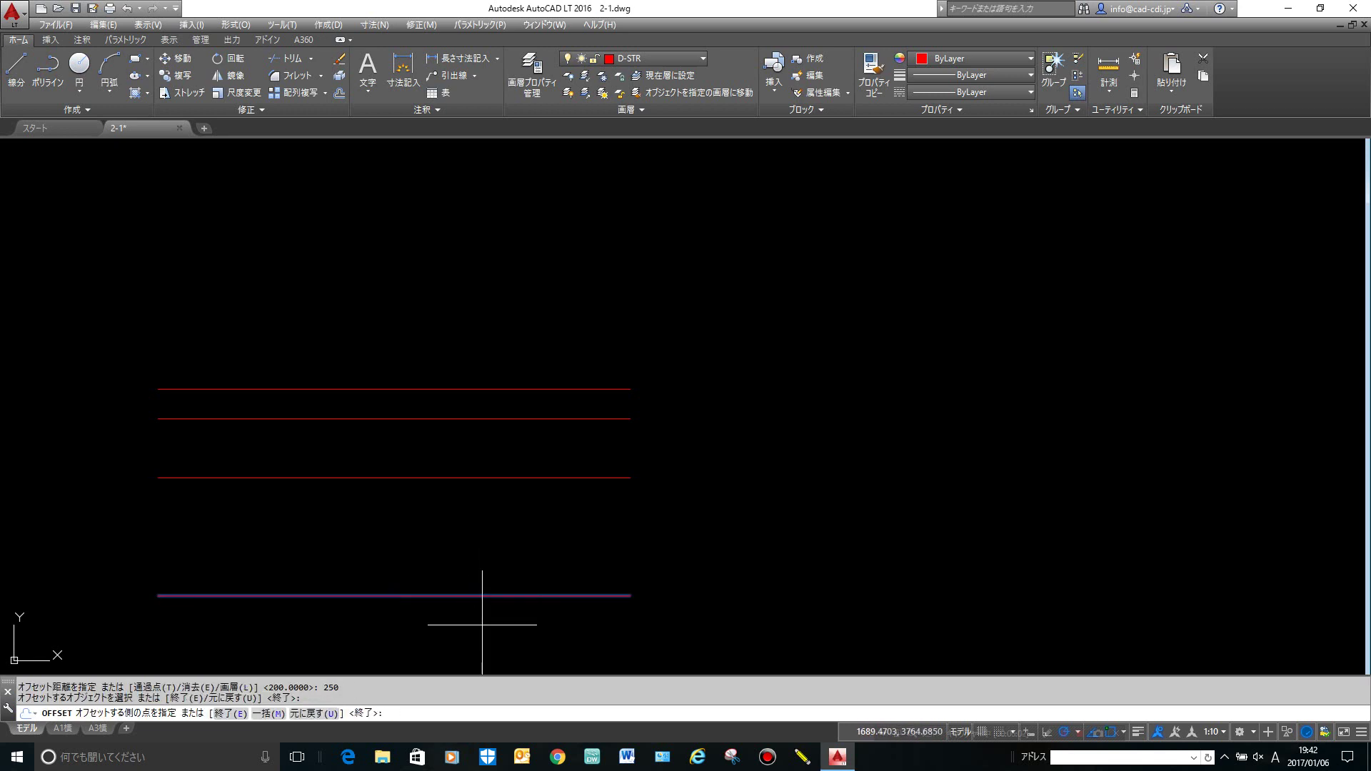
{"action": "left_click", "coordinate": [482, 625]}
{"action": "scroll", "coordinate": [481, 614], "scroll_direction": "down", "scroll_amount": 2}
{"action": "middle_click_drag", "start_coordinate": [480, 600], "coordinate": [544, 447]}
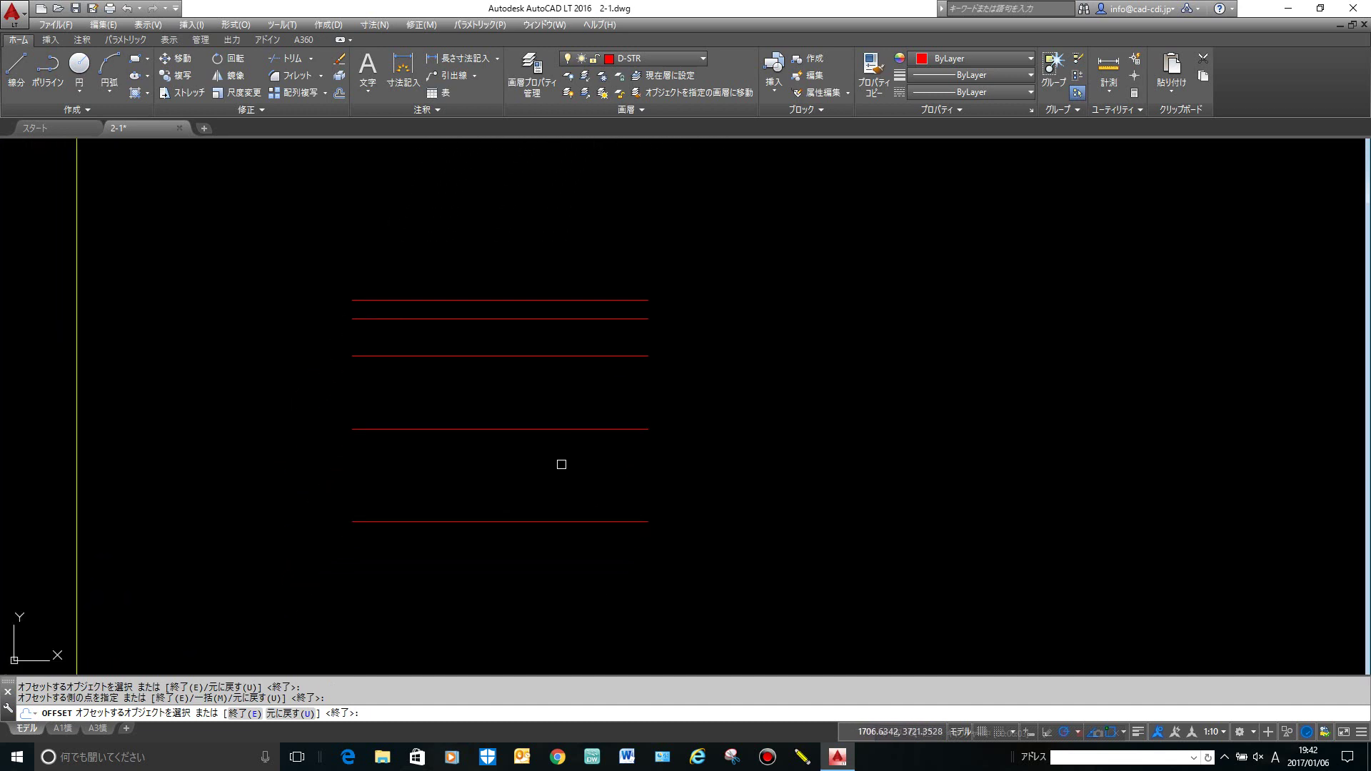
{"action": "key", "text": "Return"}
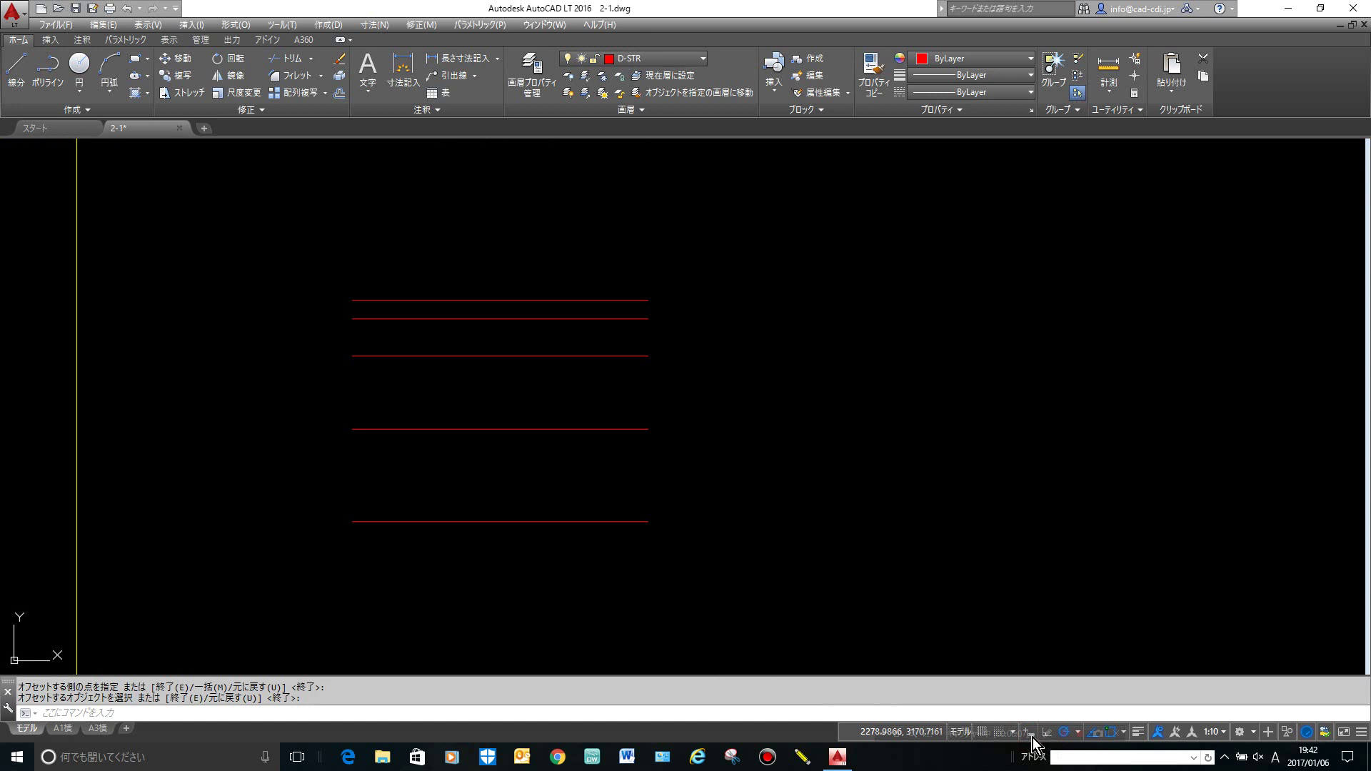
{"action": "right_click", "coordinate": [1031, 735]}
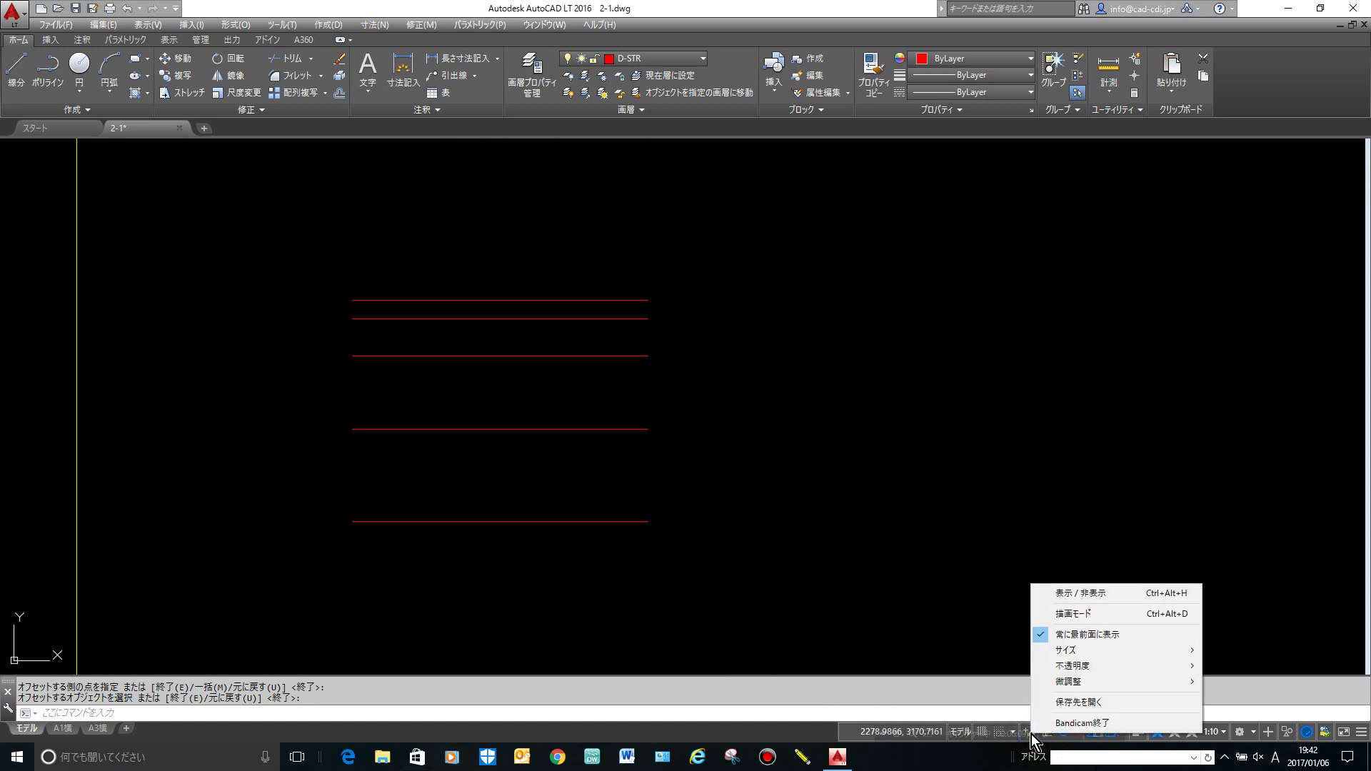
{"action": "left_click", "coordinate": [933, 635]}
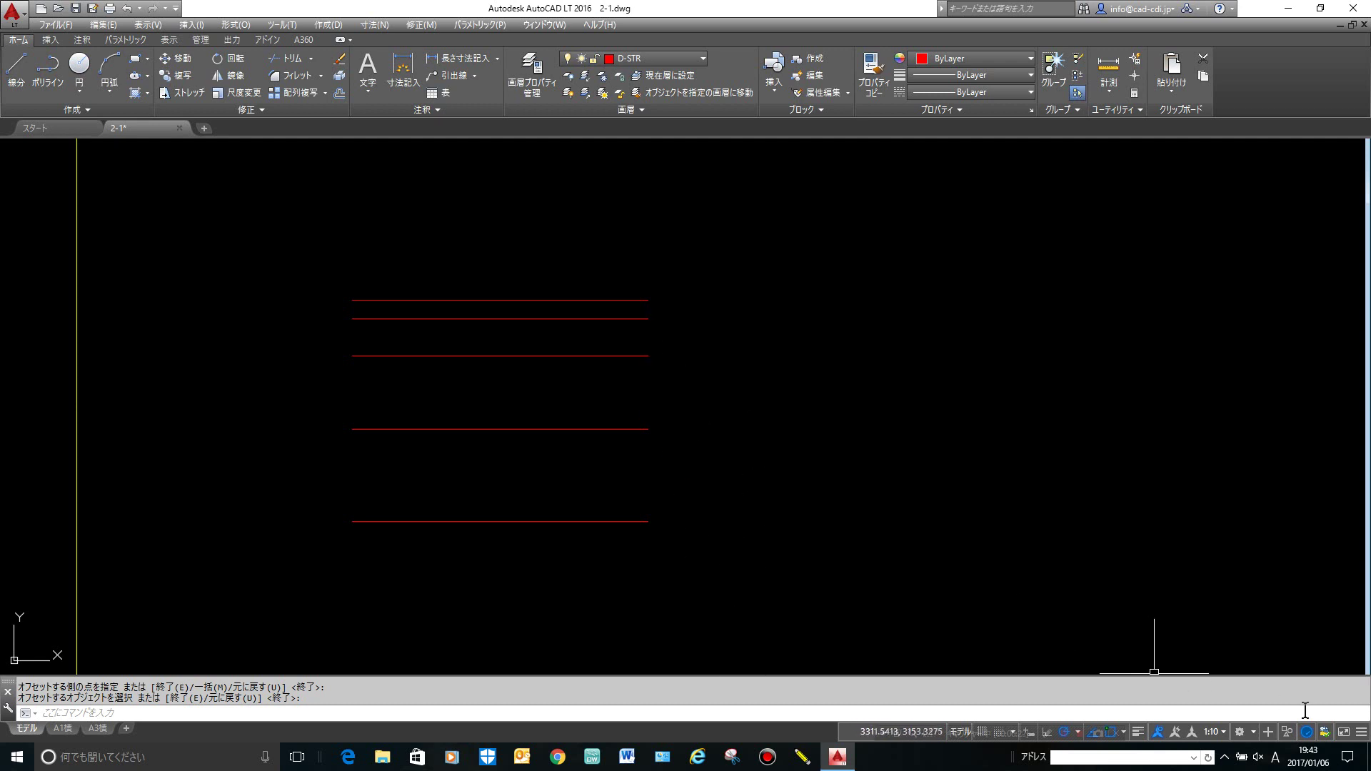
{"action": "right_click", "coordinate": [1120, 734]}
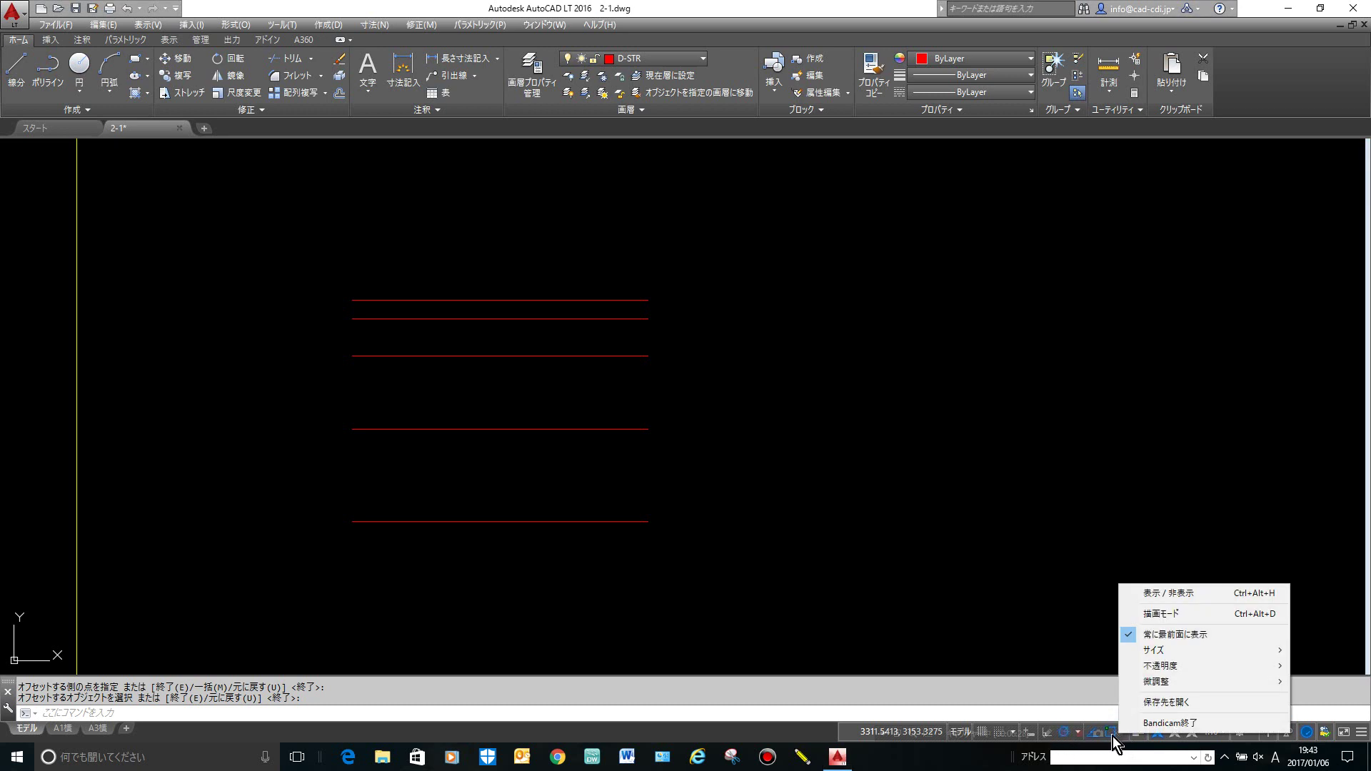
{"action": "right_click", "coordinate": [1113, 736]}
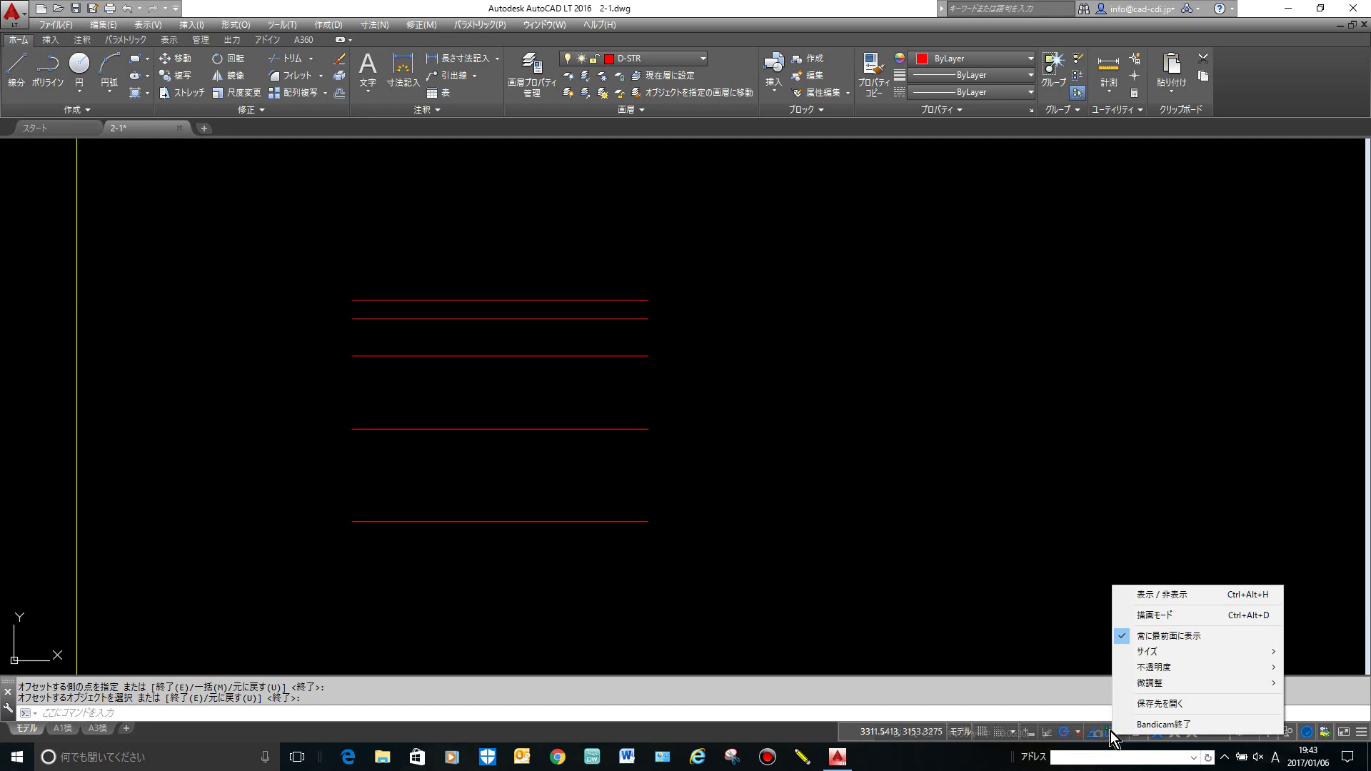
{"action": "left_click", "coordinate": [1056, 572]}
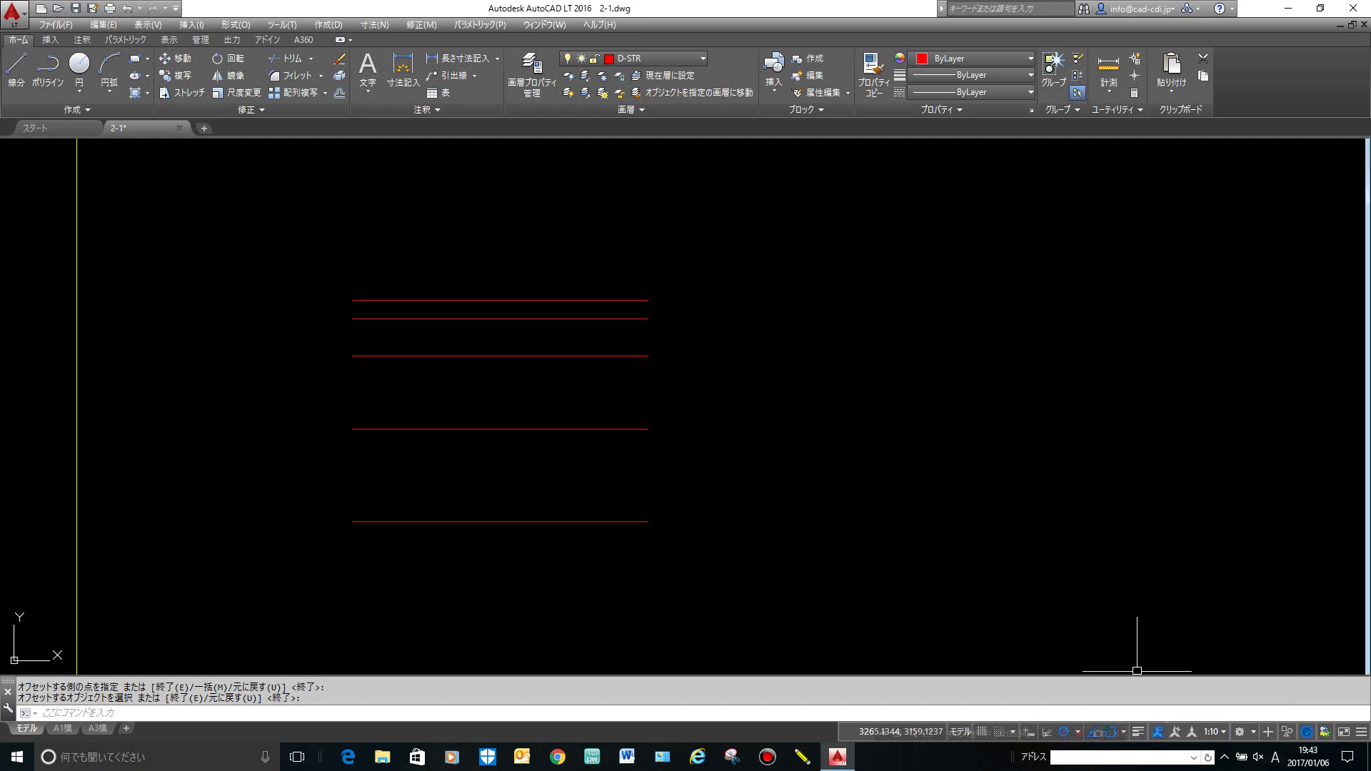
{"action": "left_click", "coordinate": [1320, 8]}
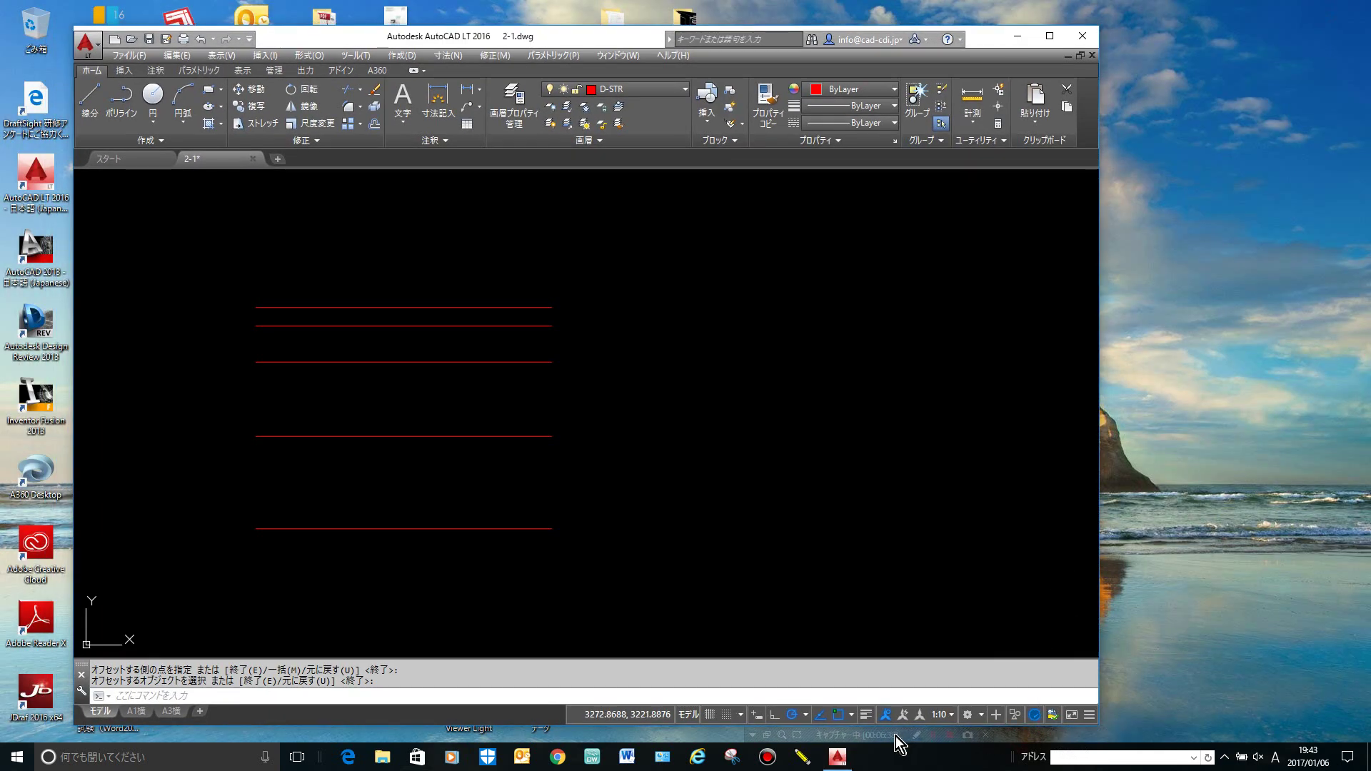
{"action": "left_click", "coordinate": [1046, 37]}
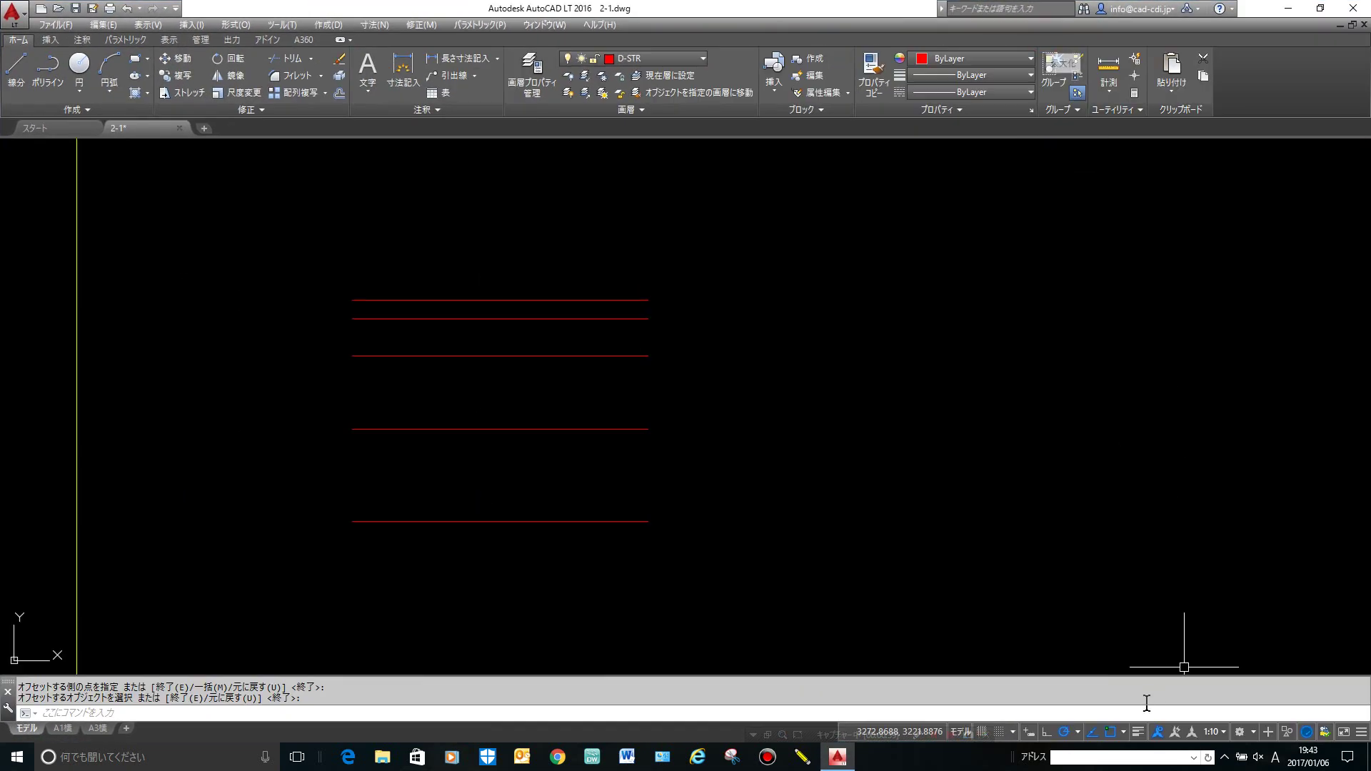
Uncheck Midpoint and Node in Object Snap Settings, then turn Dynamic Input on.
{"action": "right_click", "coordinate": [1112, 736]}
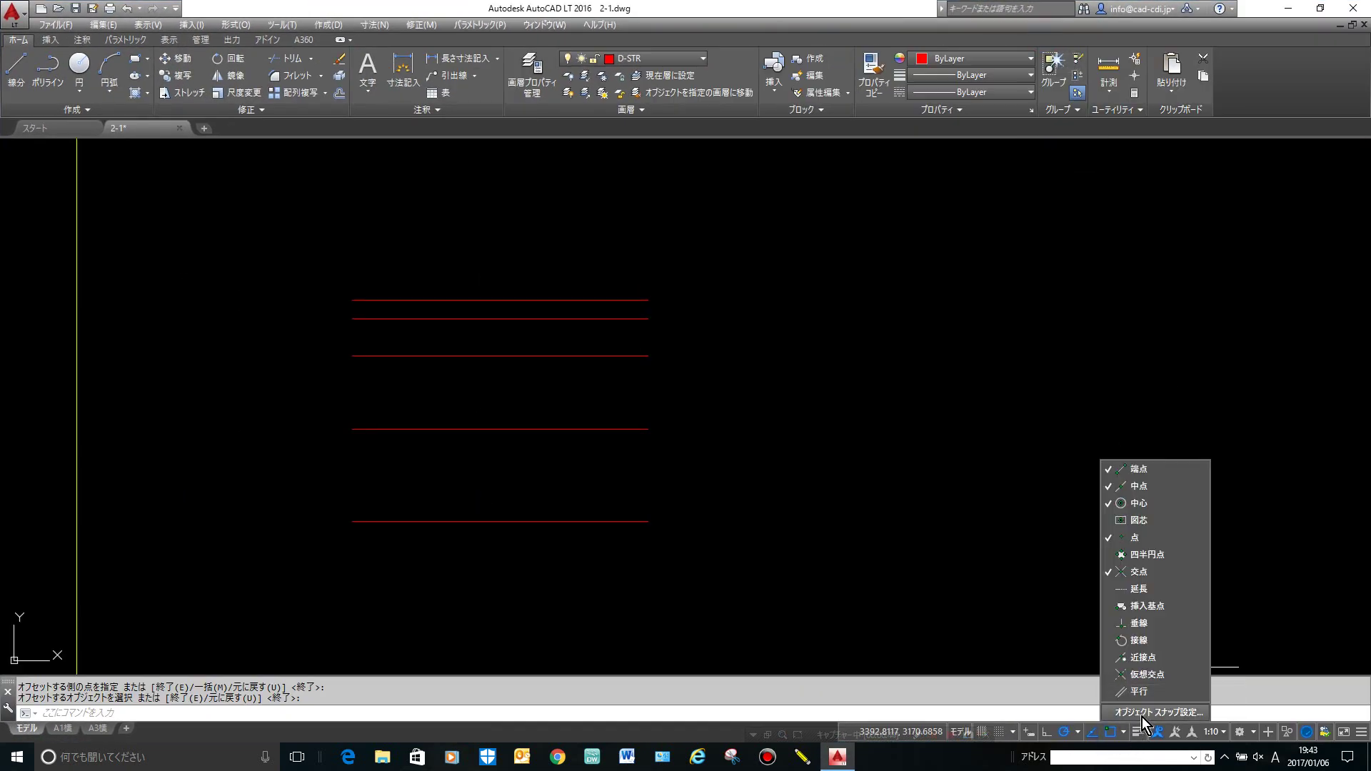
{"action": "left_click", "coordinate": [1142, 716]}
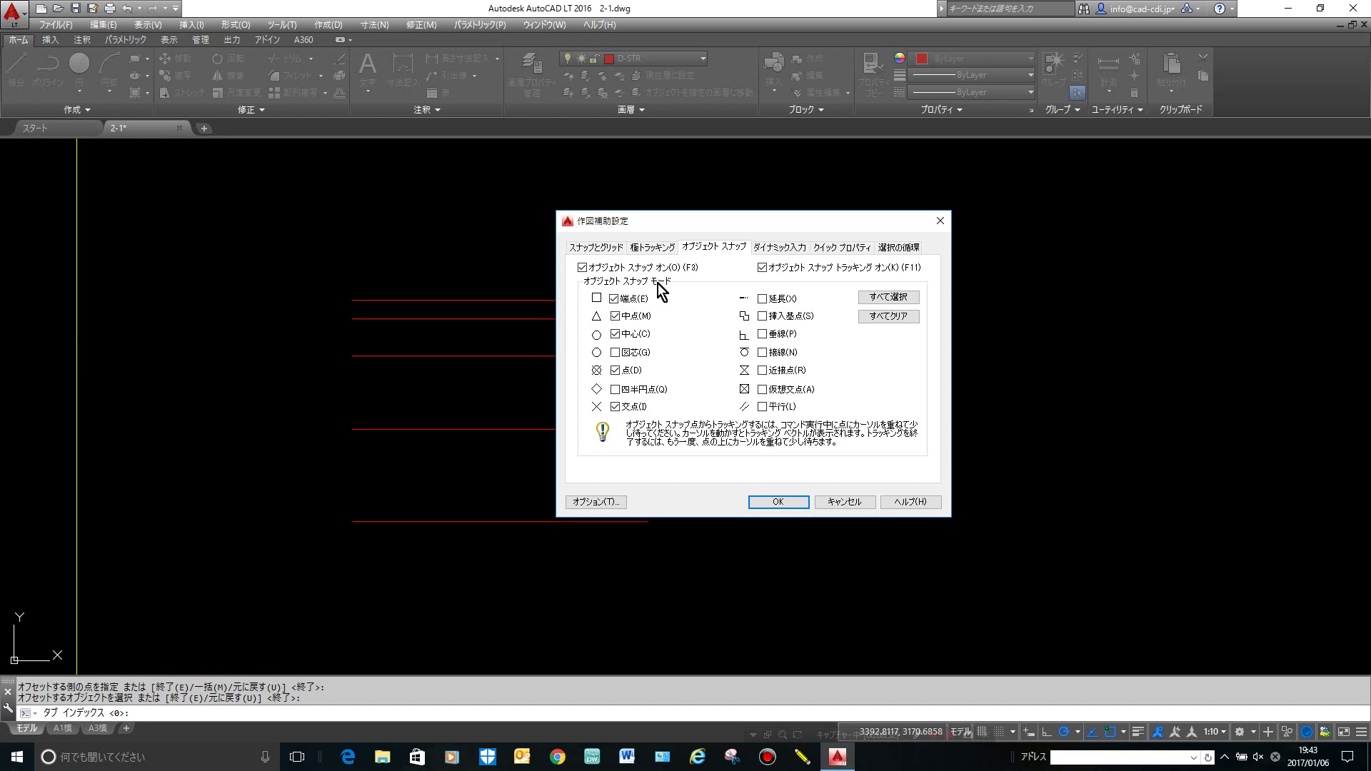
{"action": "left_click", "coordinate": [614, 316]}
{"action": "left_click", "coordinate": [616, 370]}
{"action": "left_click", "coordinate": [779, 502]}
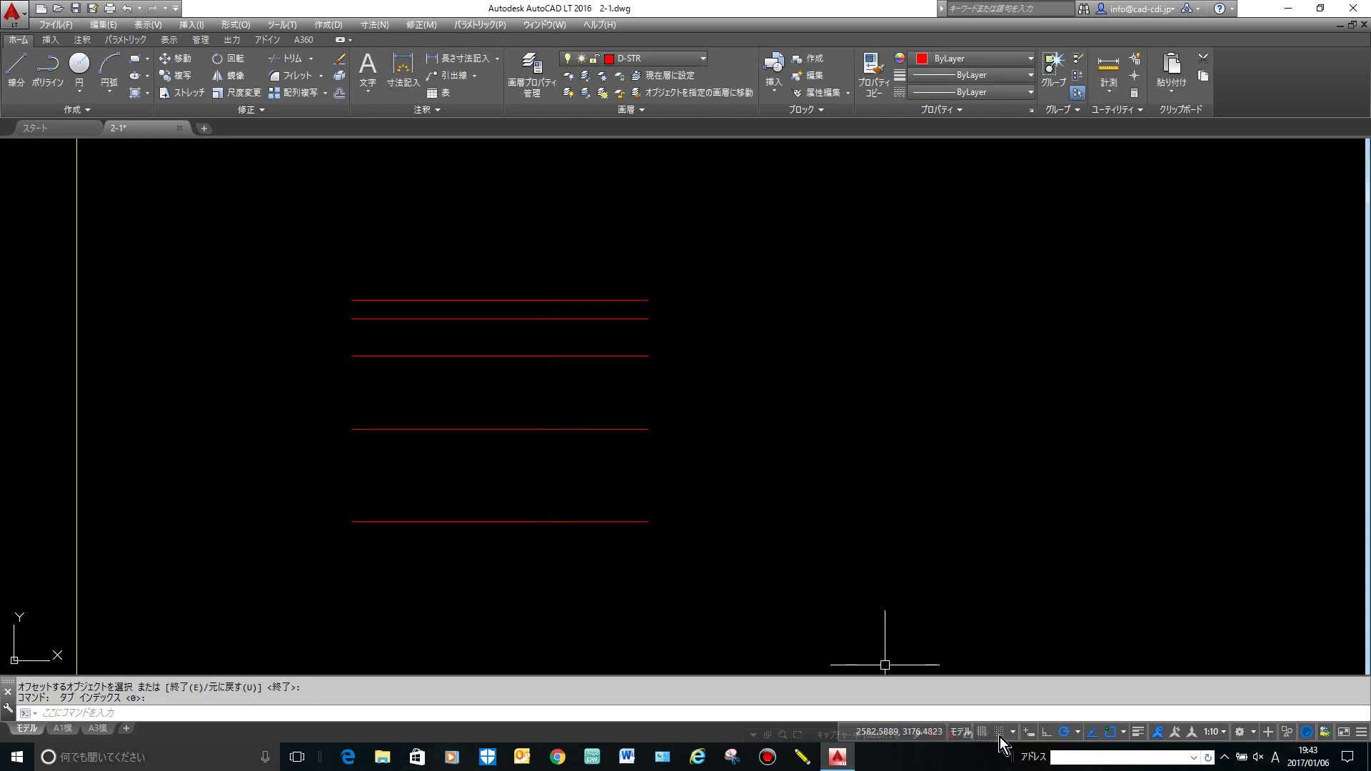
{"action": "left_click", "coordinate": [1028, 733]}
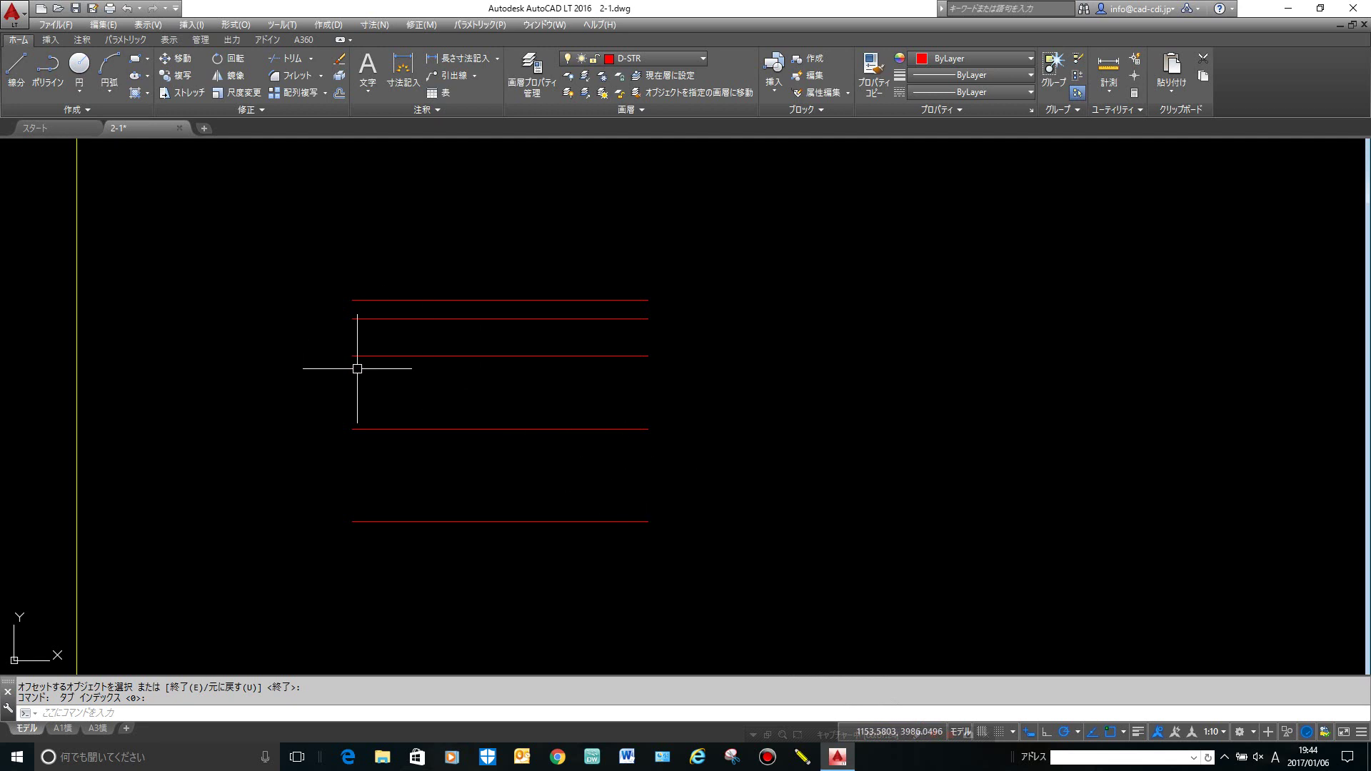
Draw vertical lines joining the left ends, then the right ends, of the top and bottom lines.
{"action": "left_click", "coordinate": [14, 72]}
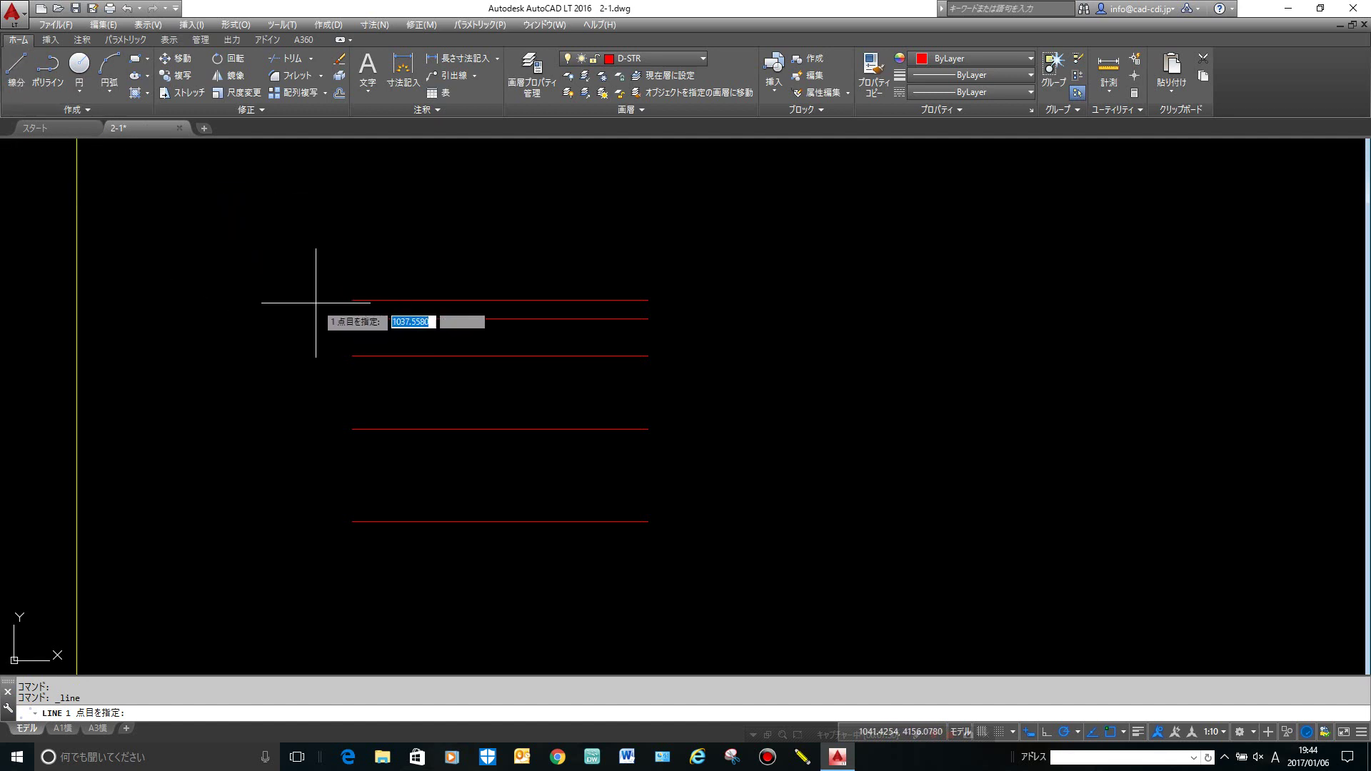
{"action": "left_click", "coordinate": [351, 300]}
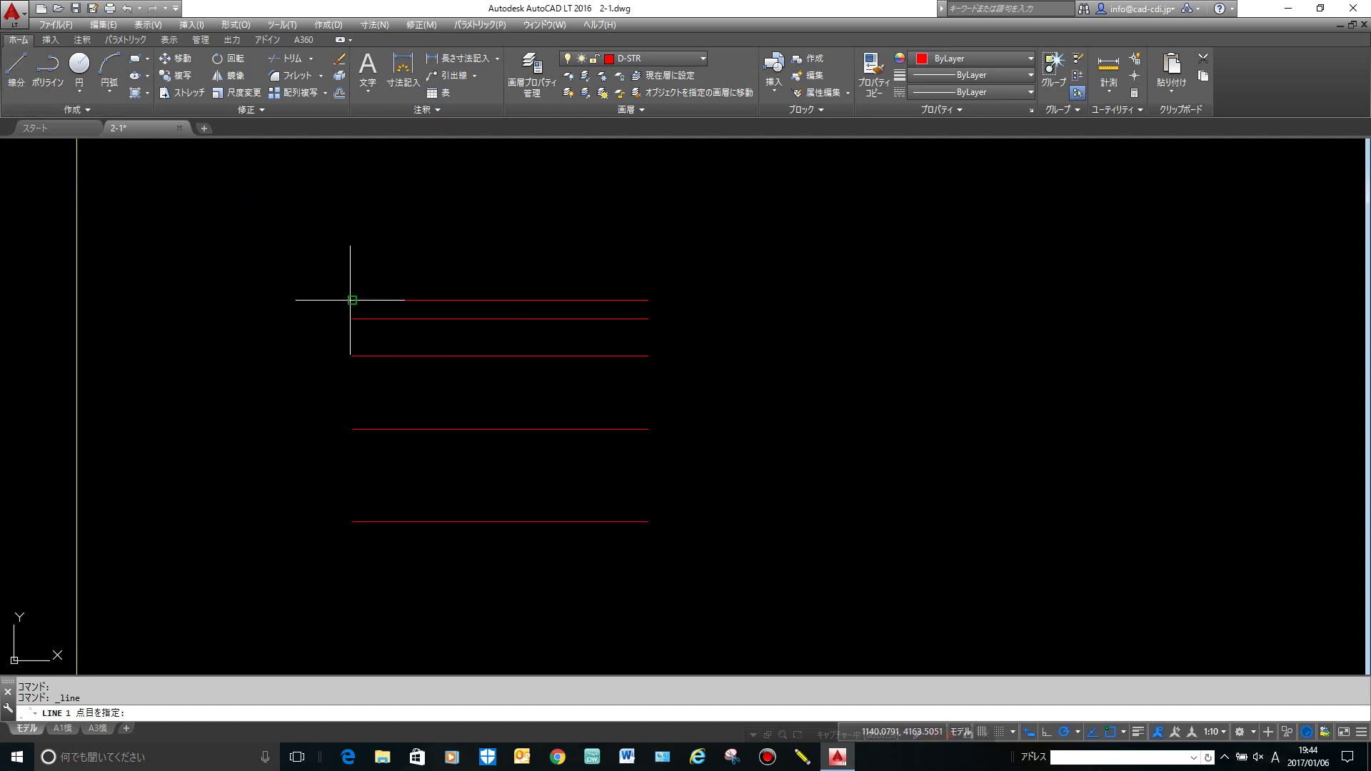
{"action": "left_click", "coordinate": [351, 522]}
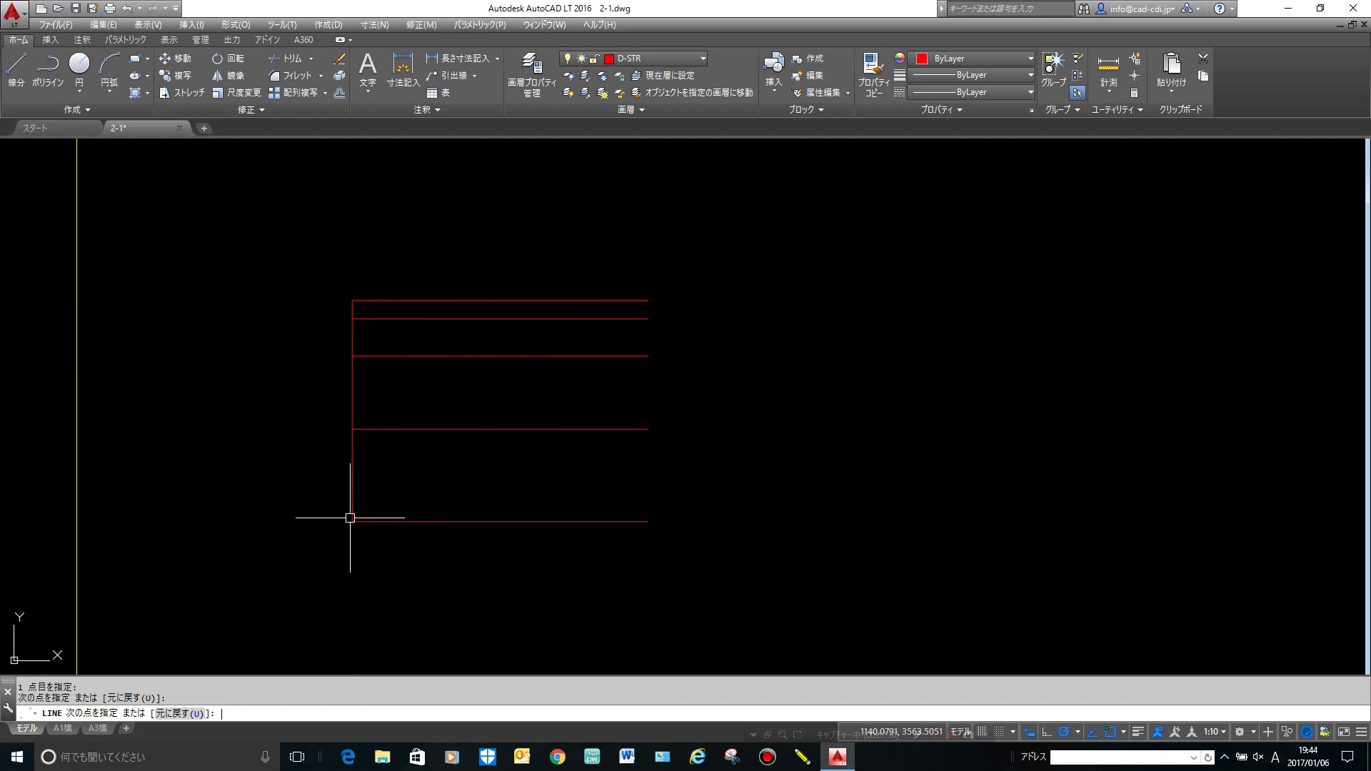
{"action": "key", "text": "Return"}
{"action": "key", "text": "Return"}
{"action": "left_click", "coordinate": [647, 300]}
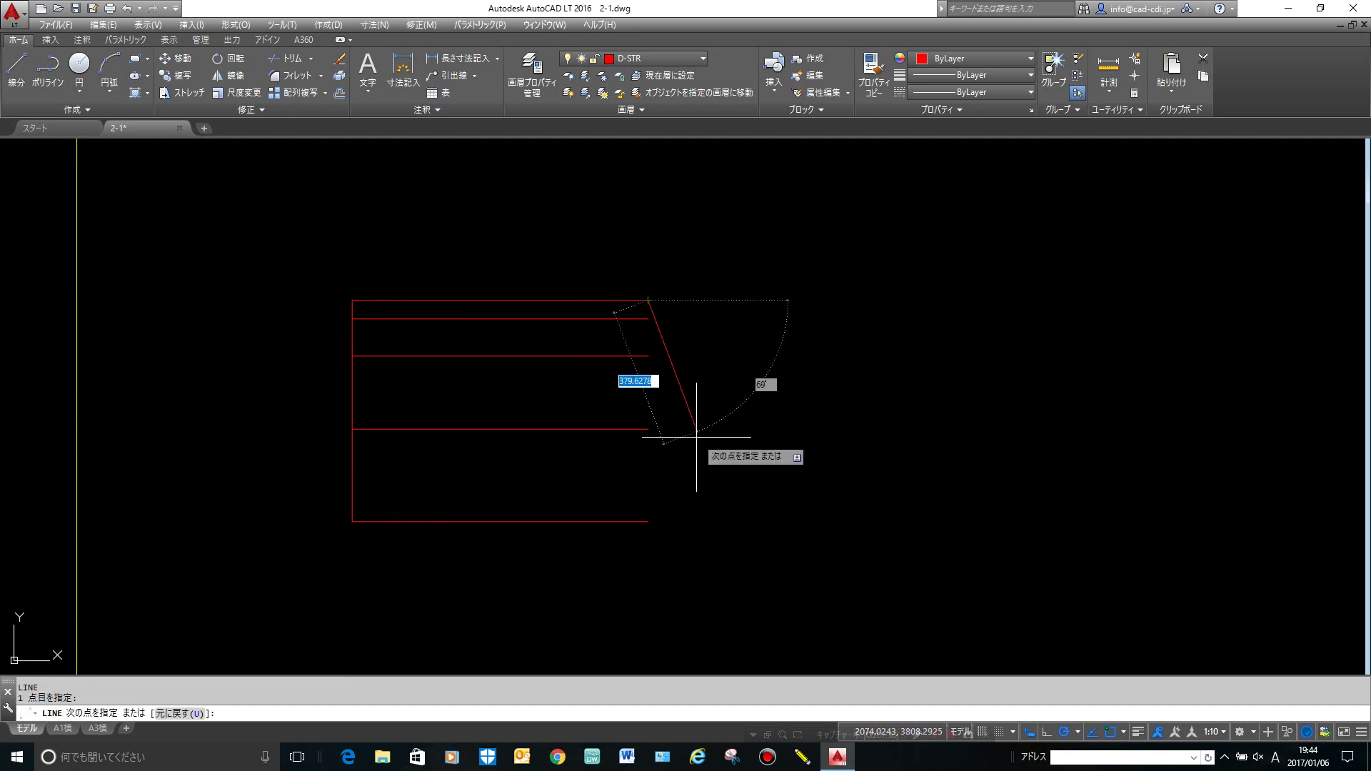
{"action": "left_click", "coordinate": [648, 521]}
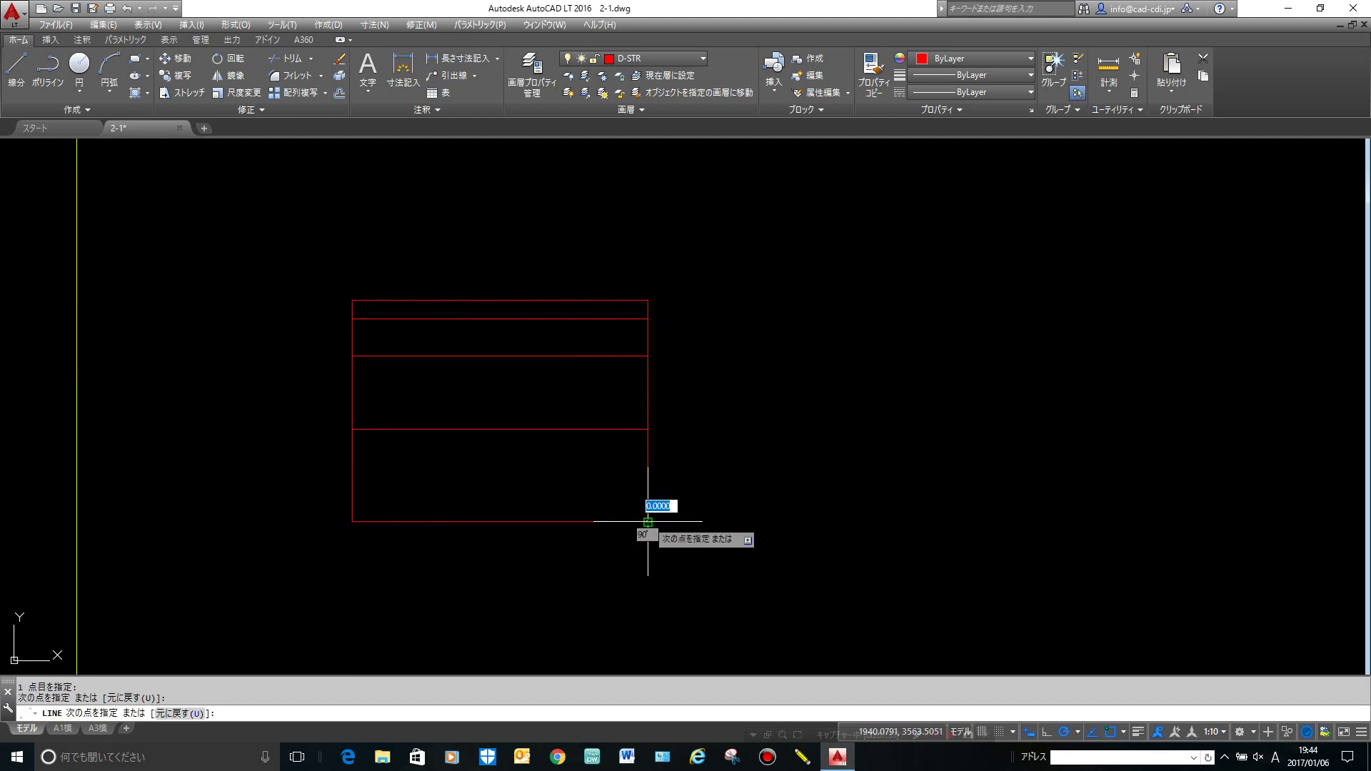
{"action": "key", "text": "Return"}
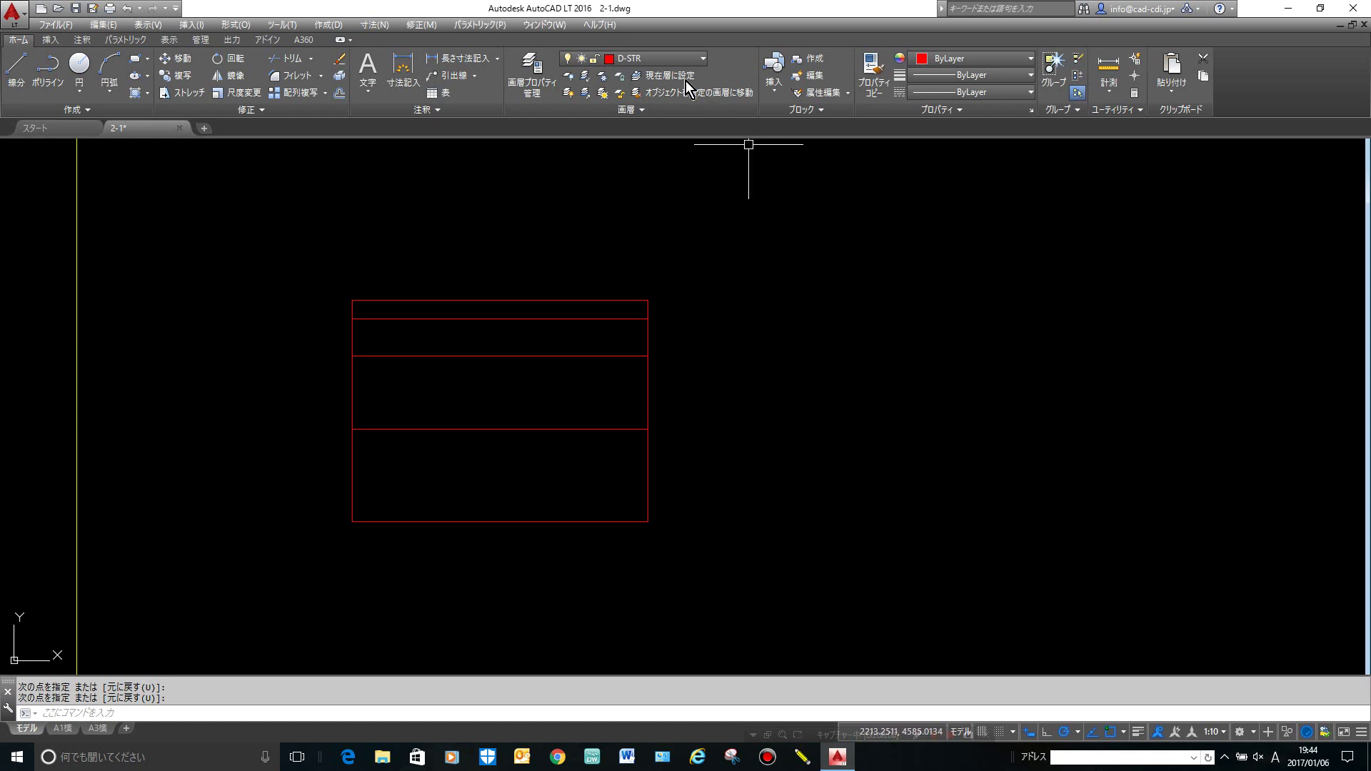
Make DEFPOINTS current, offset the left edge 300 to the left, and select the new line.
{"action": "left_click", "coordinate": [676, 61]}
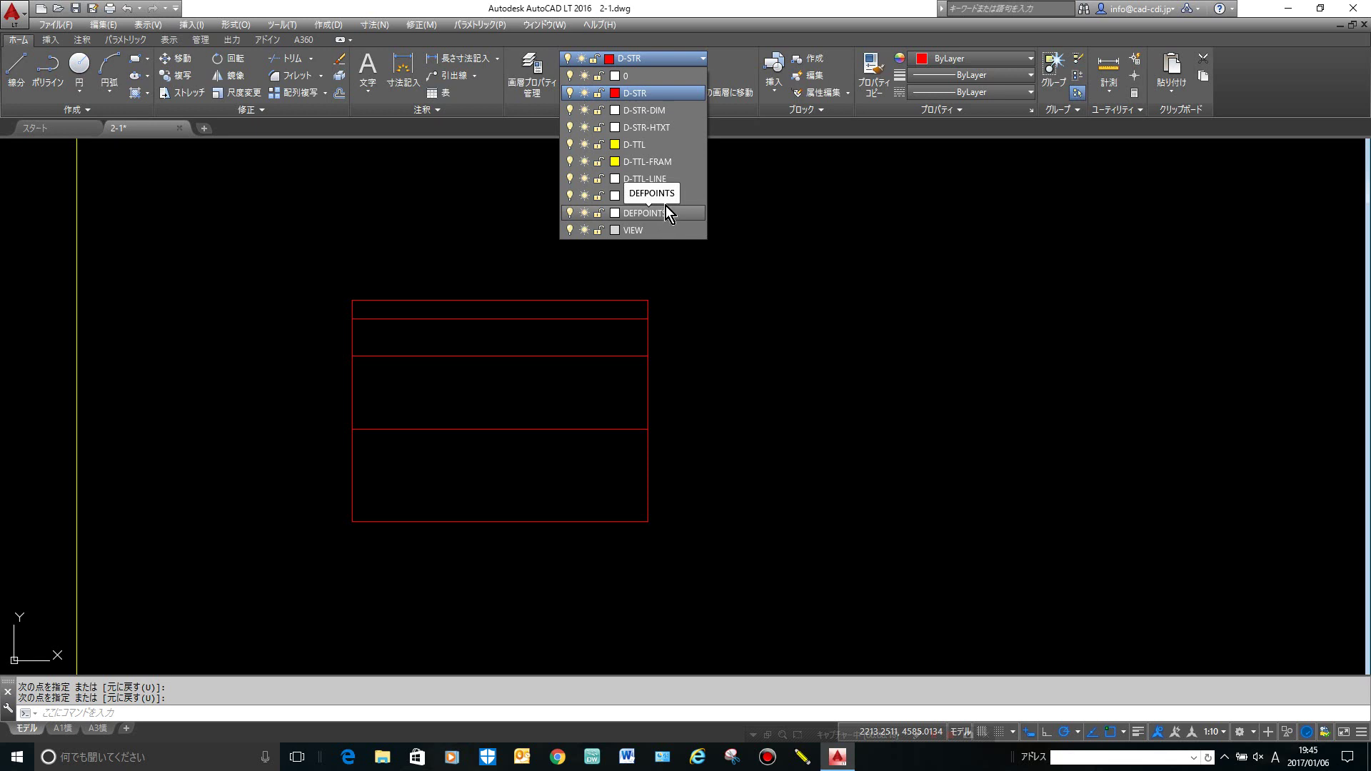
{"action": "left_click", "coordinate": [658, 213]}
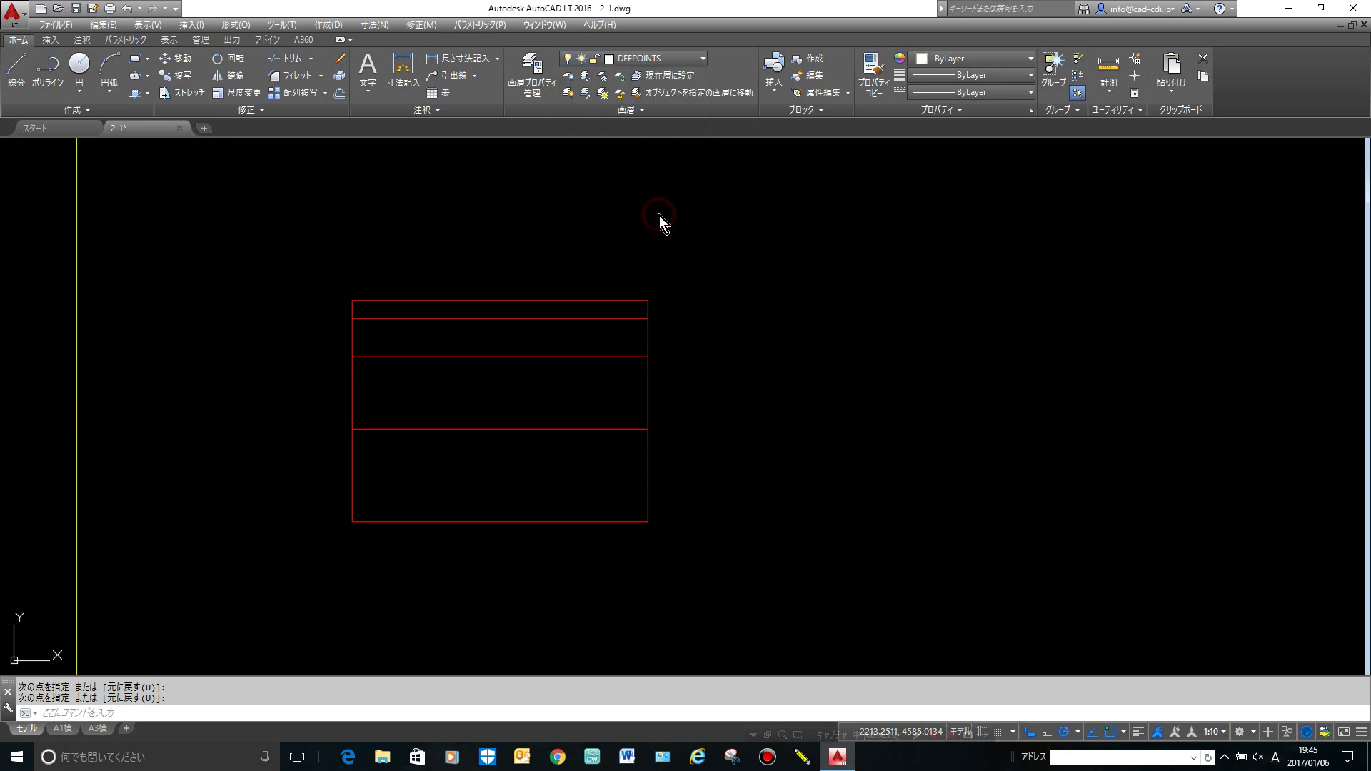
{"action": "left_click", "coordinate": [339, 93]}
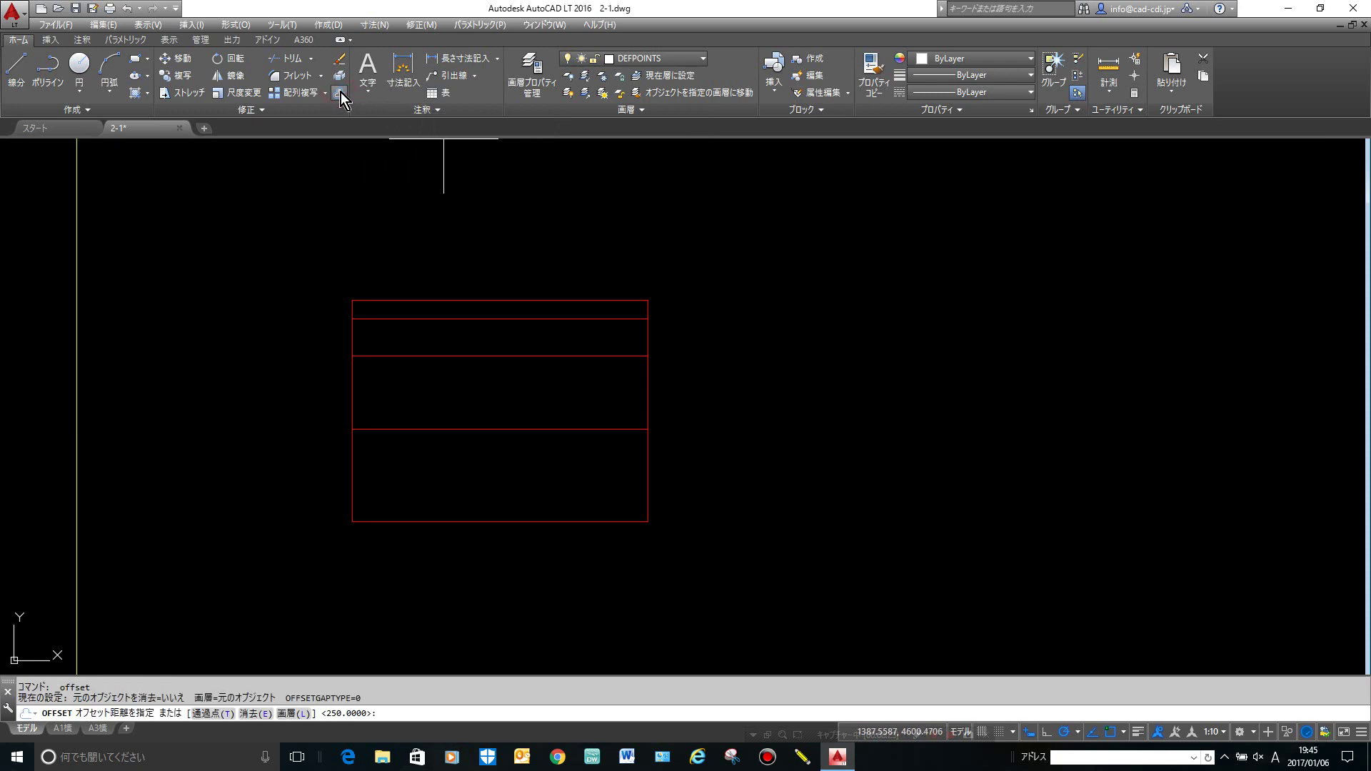
{"action": "type", "text": "300"}
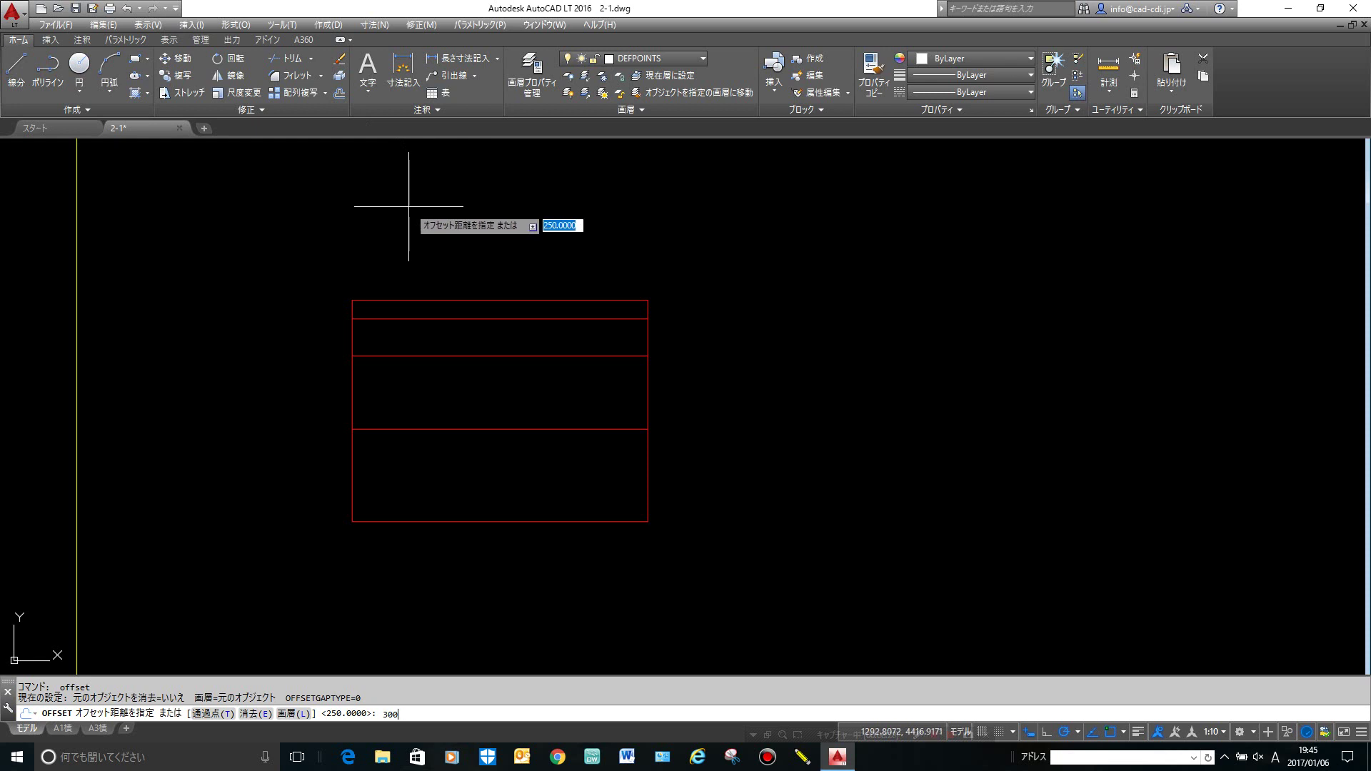
{"action": "type", "text": "3"}
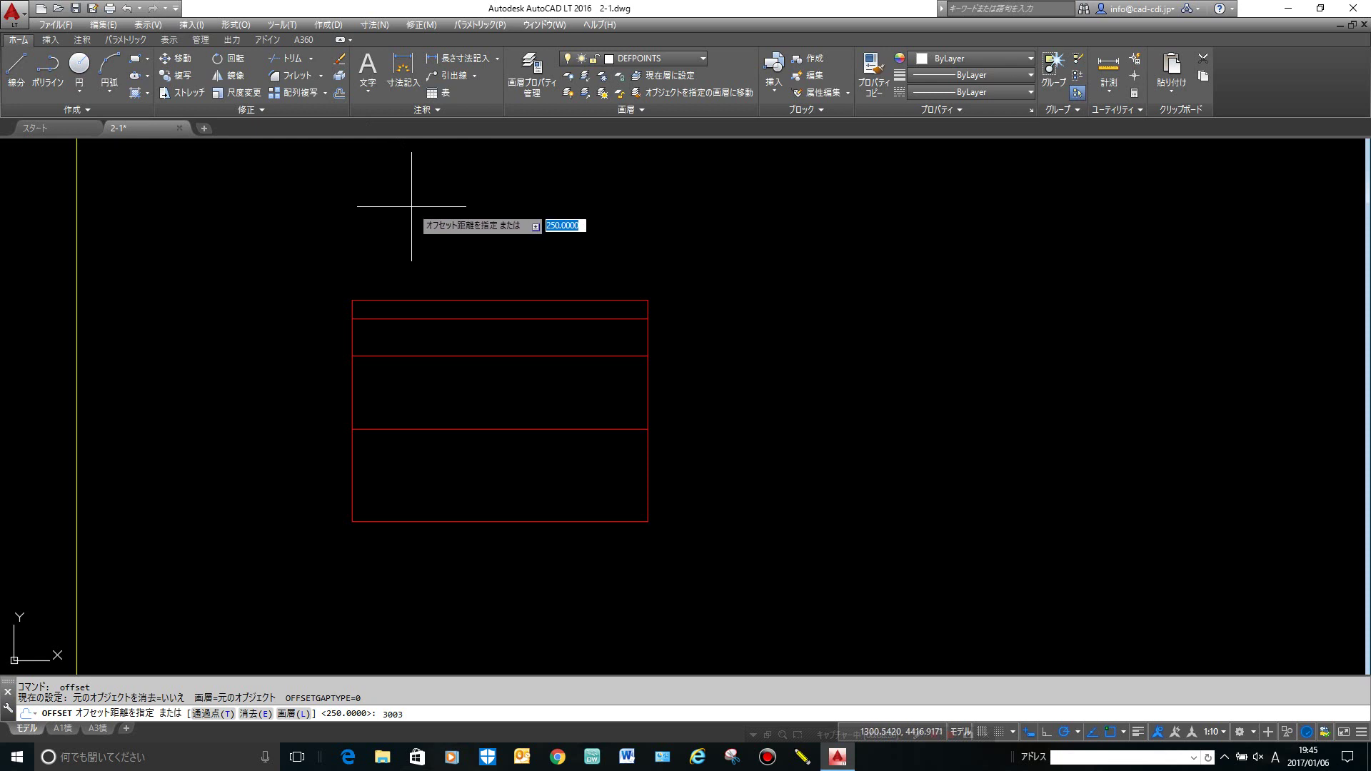
{"action": "key", "text": "BackSpace"}
{"action": "key", "text": "BackSpace"}
{"action": "key", "text": "BackSpace"}
{"action": "type", "text": "30"}
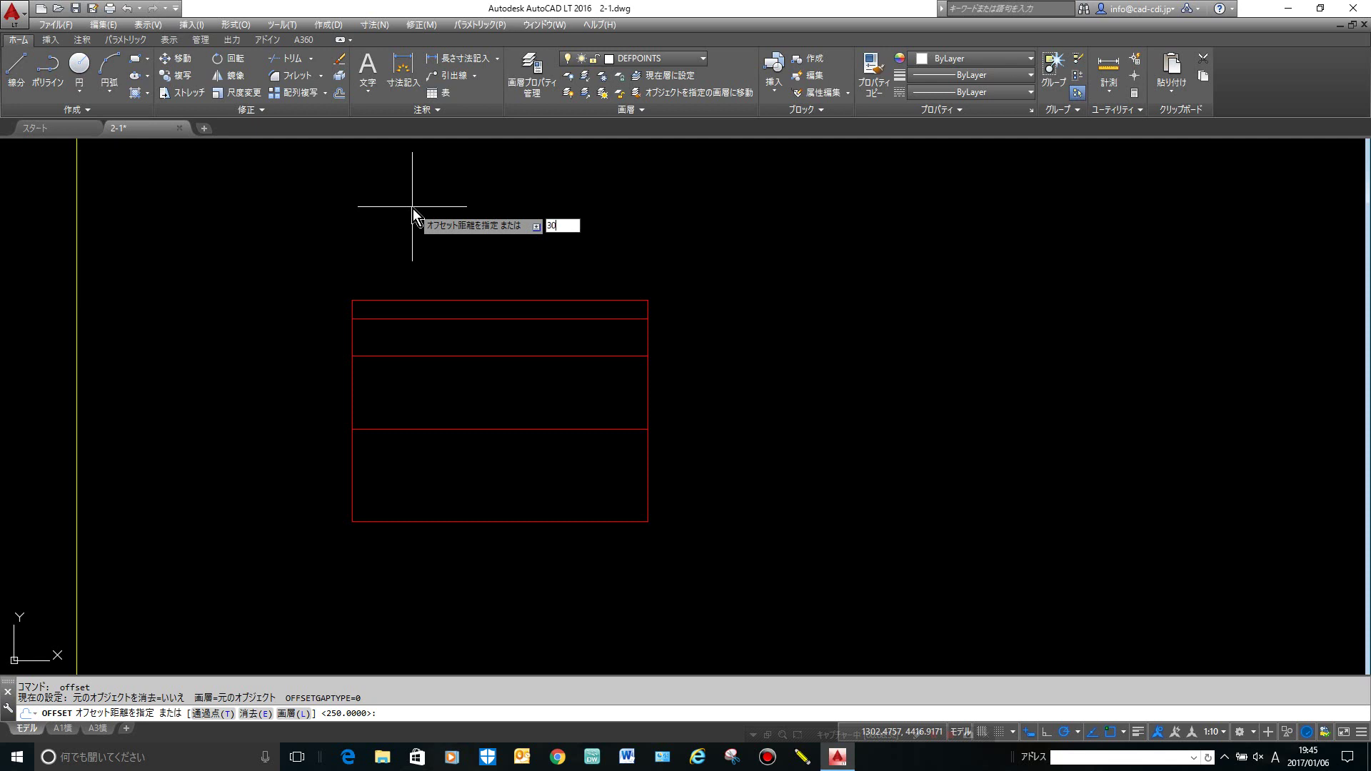
{"action": "type", "text": "0"}
{"action": "key", "text": "Return"}
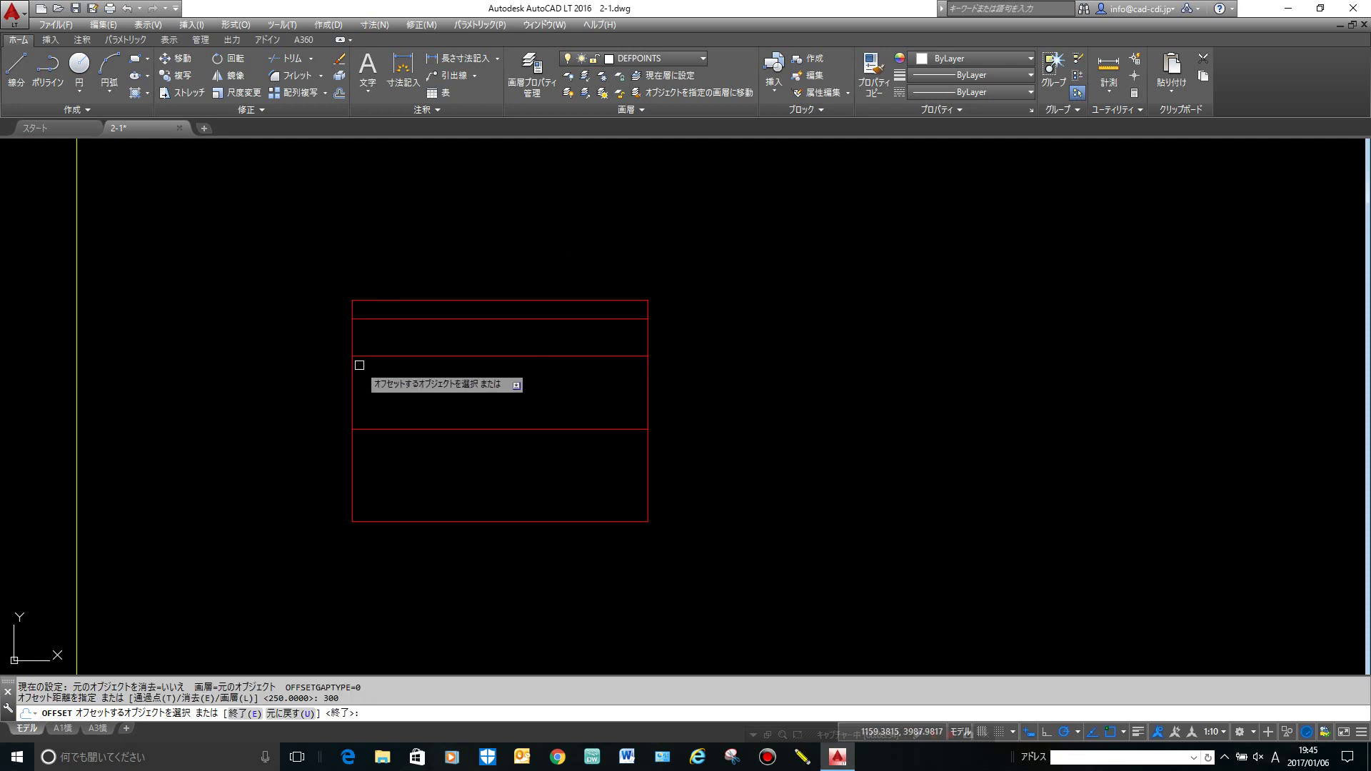
{"action": "left_click", "coordinate": [353, 377]}
{"action": "left_click", "coordinate": [306, 379]}
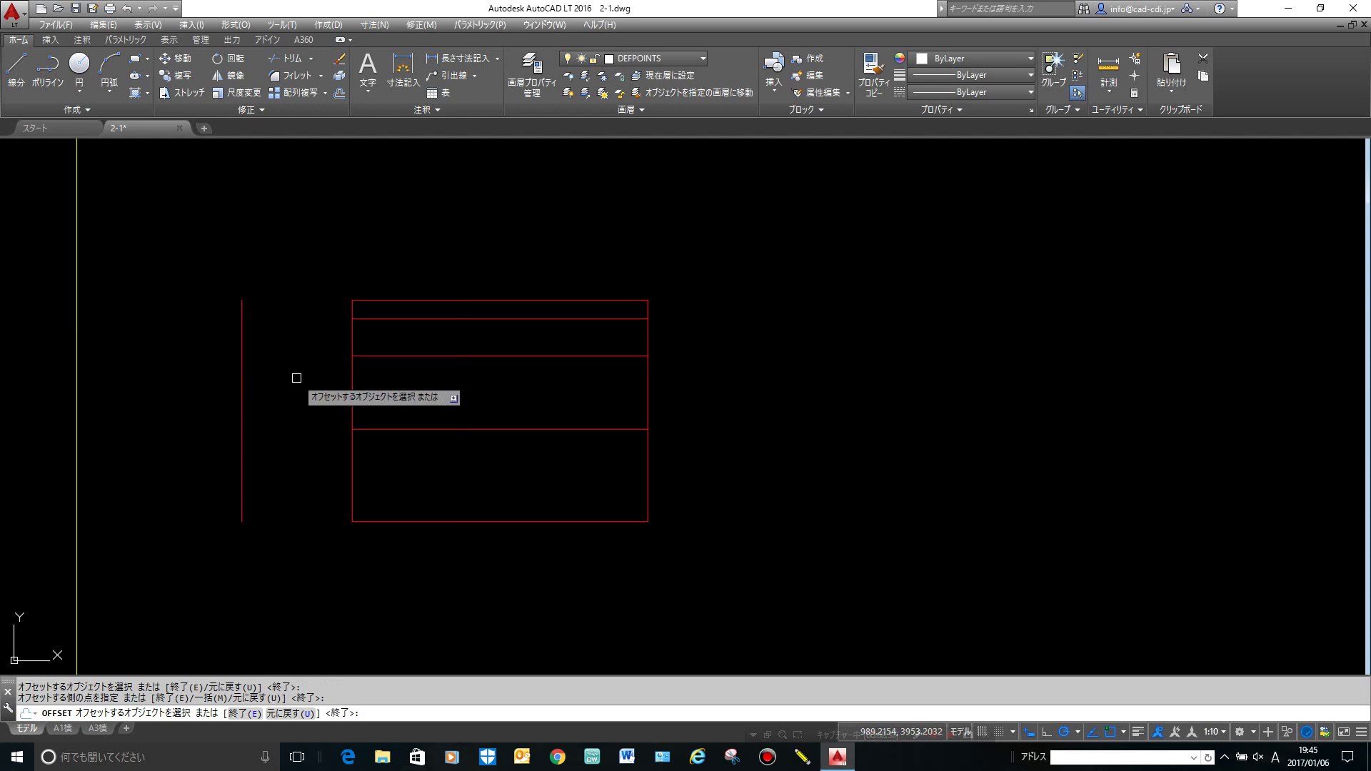
{"action": "key", "text": "Return"}
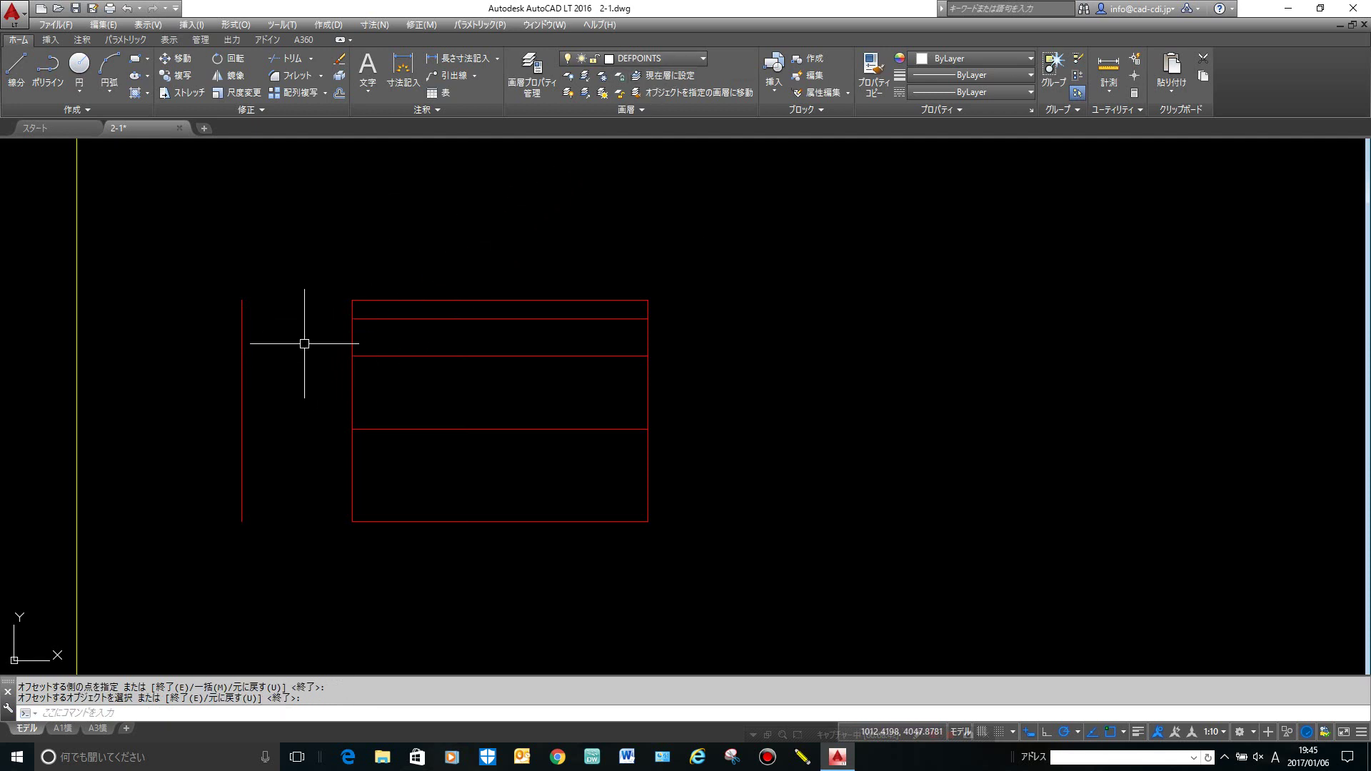
{"action": "left_click", "coordinate": [294, 357]}
{"action": "left_click", "coordinate": [198, 300]}
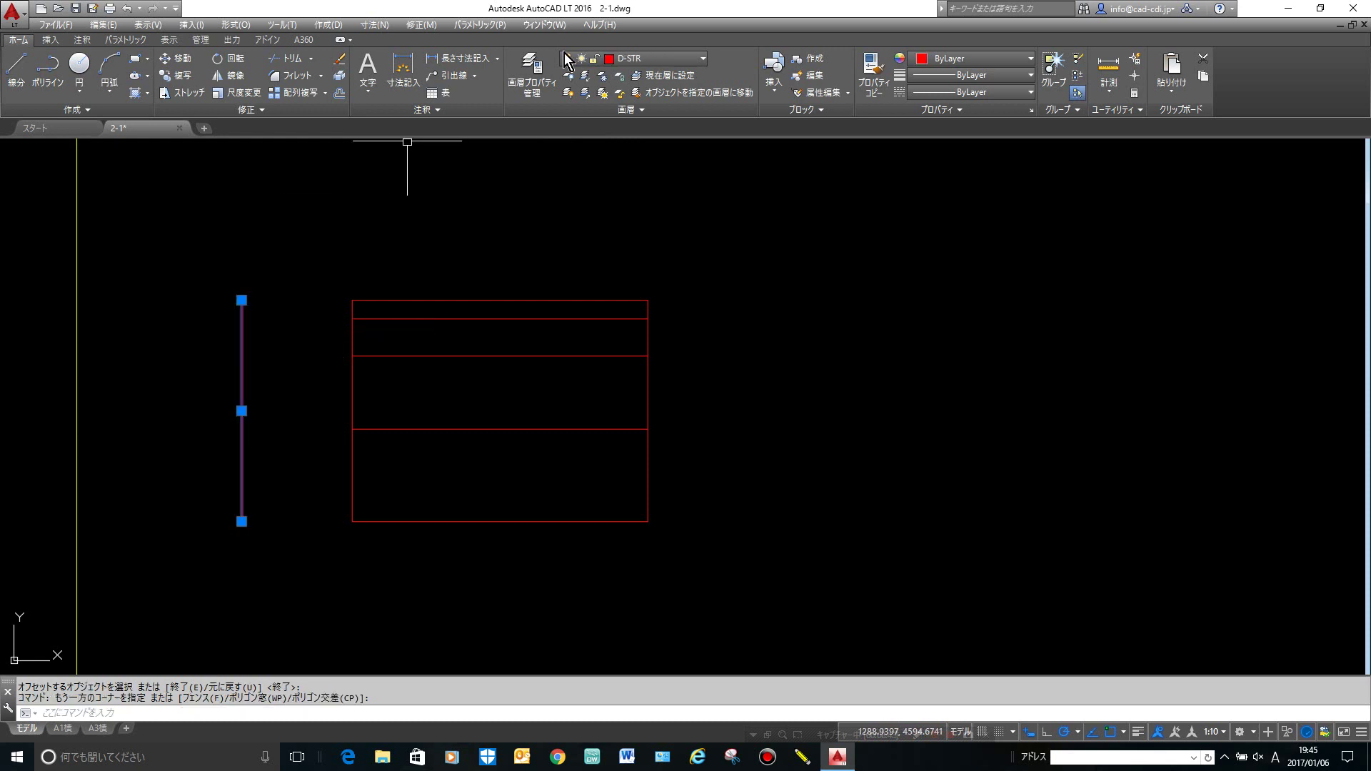
Move the selected vertical line onto the DEFPOINTS layer and deselect it.
{"action": "left_click", "coordinate": [657, 63]}
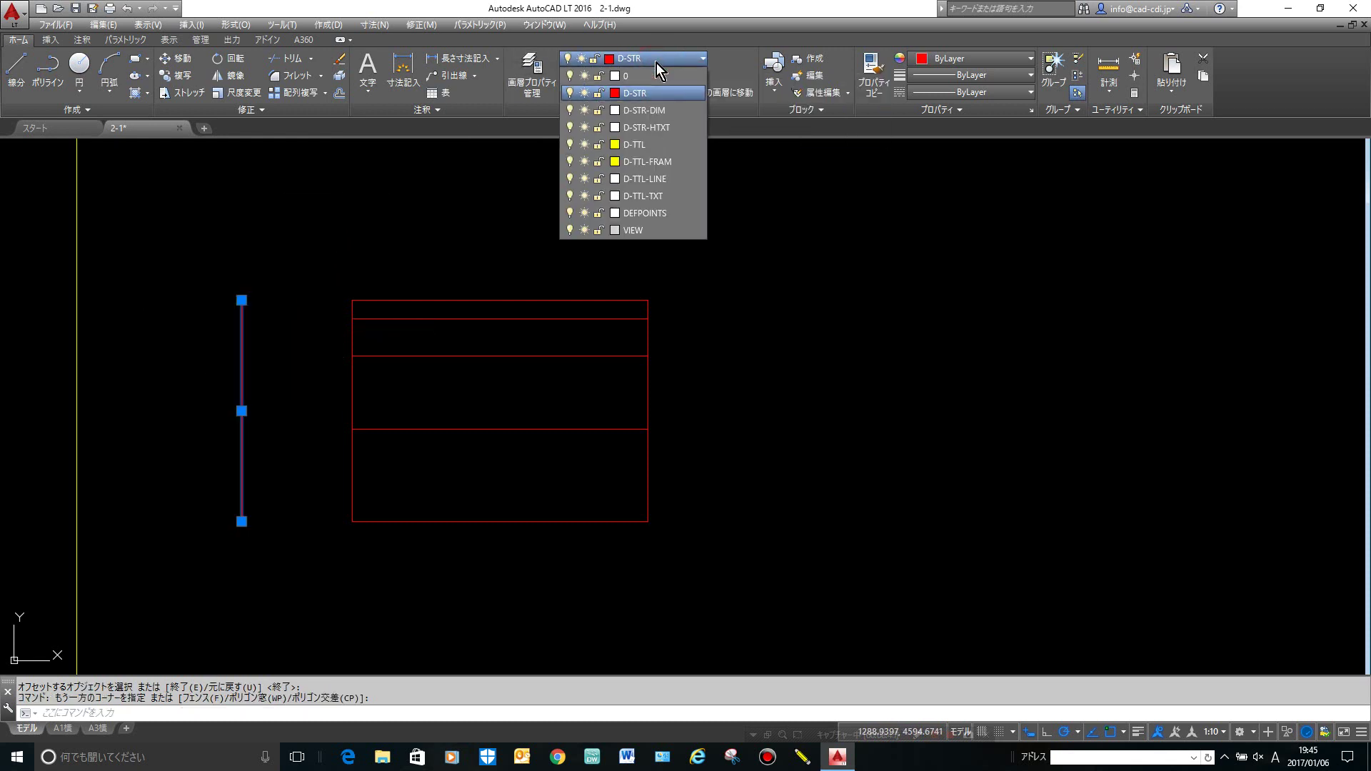
{"action": "left_click", "coordinate": [653, 212]}
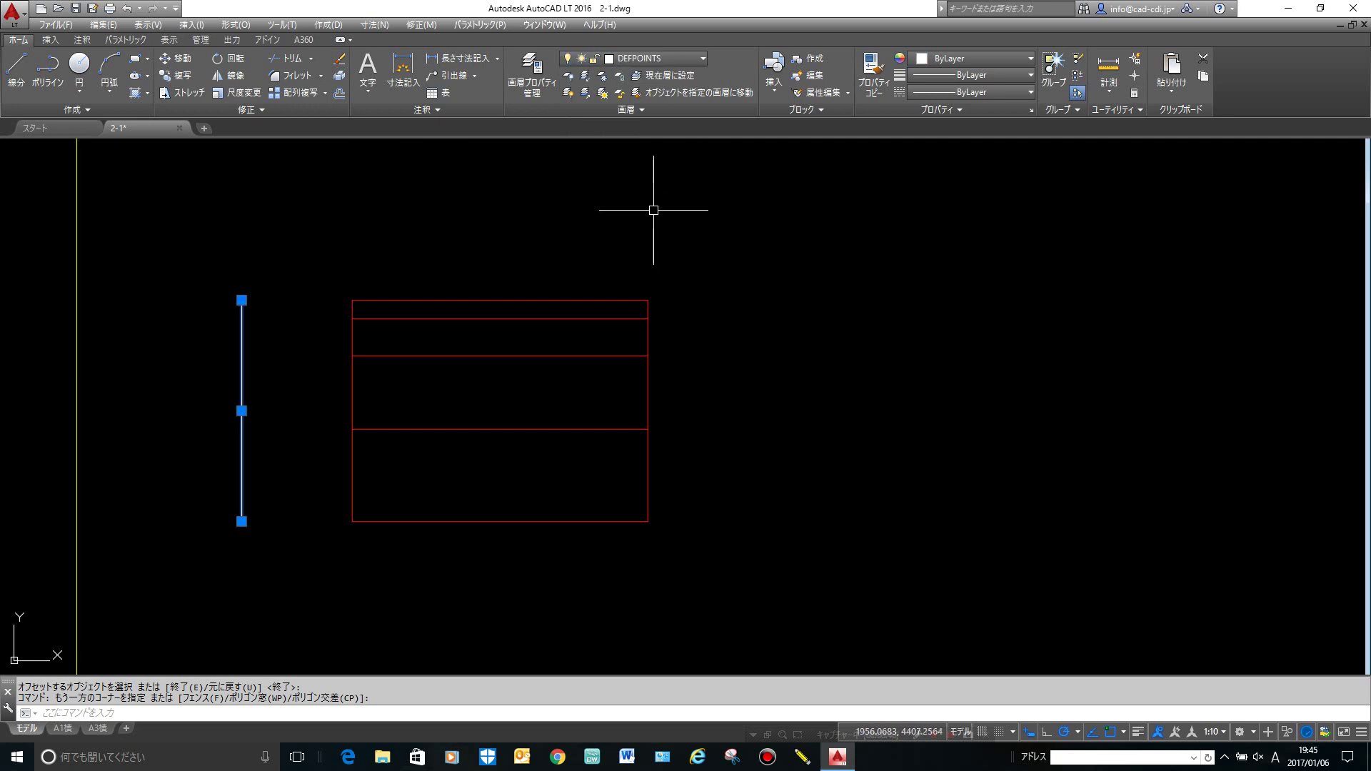
{"action": "key", "text": "Escape"}
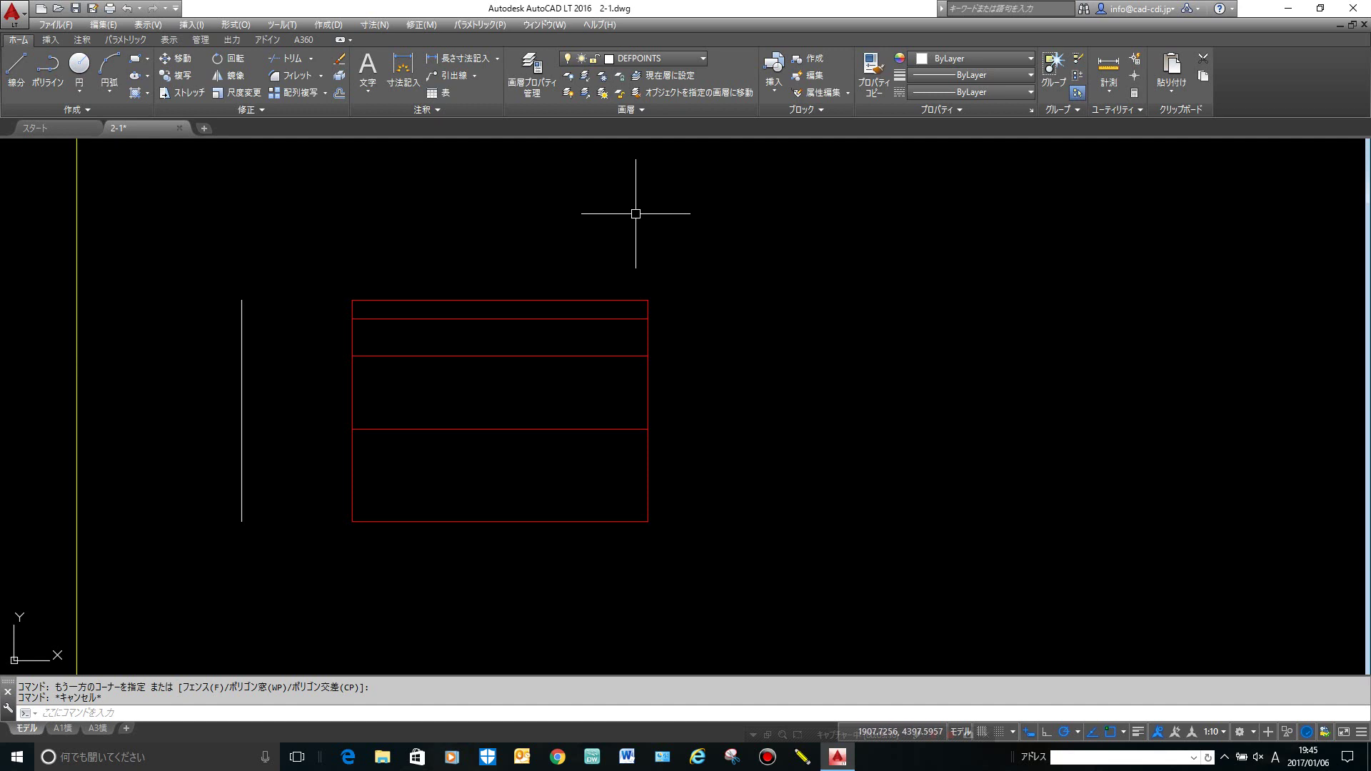
{"action": "scroll", "coordinate": [350, 303], "scroll_direction": "up", "scroll_amount": 2}
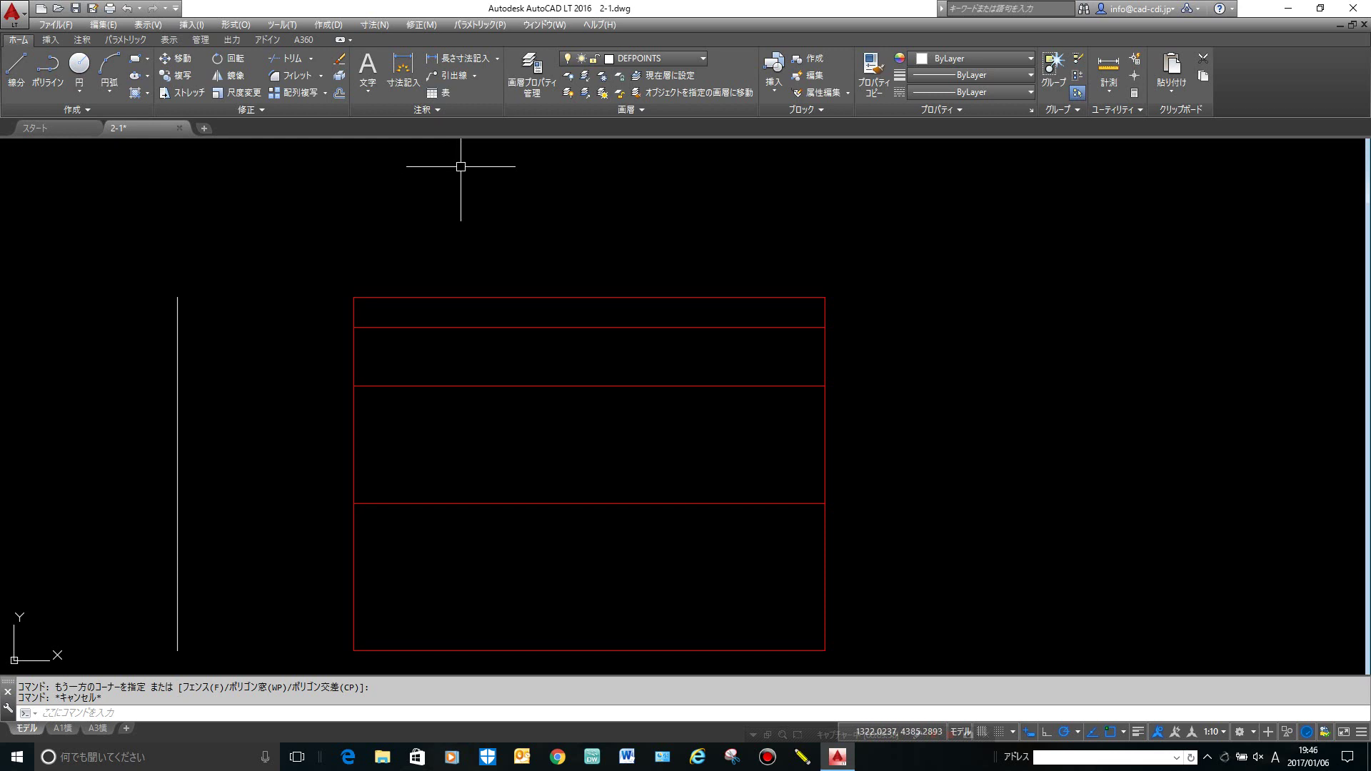
{"action": "left_click", "coordinate": [701, 58]}
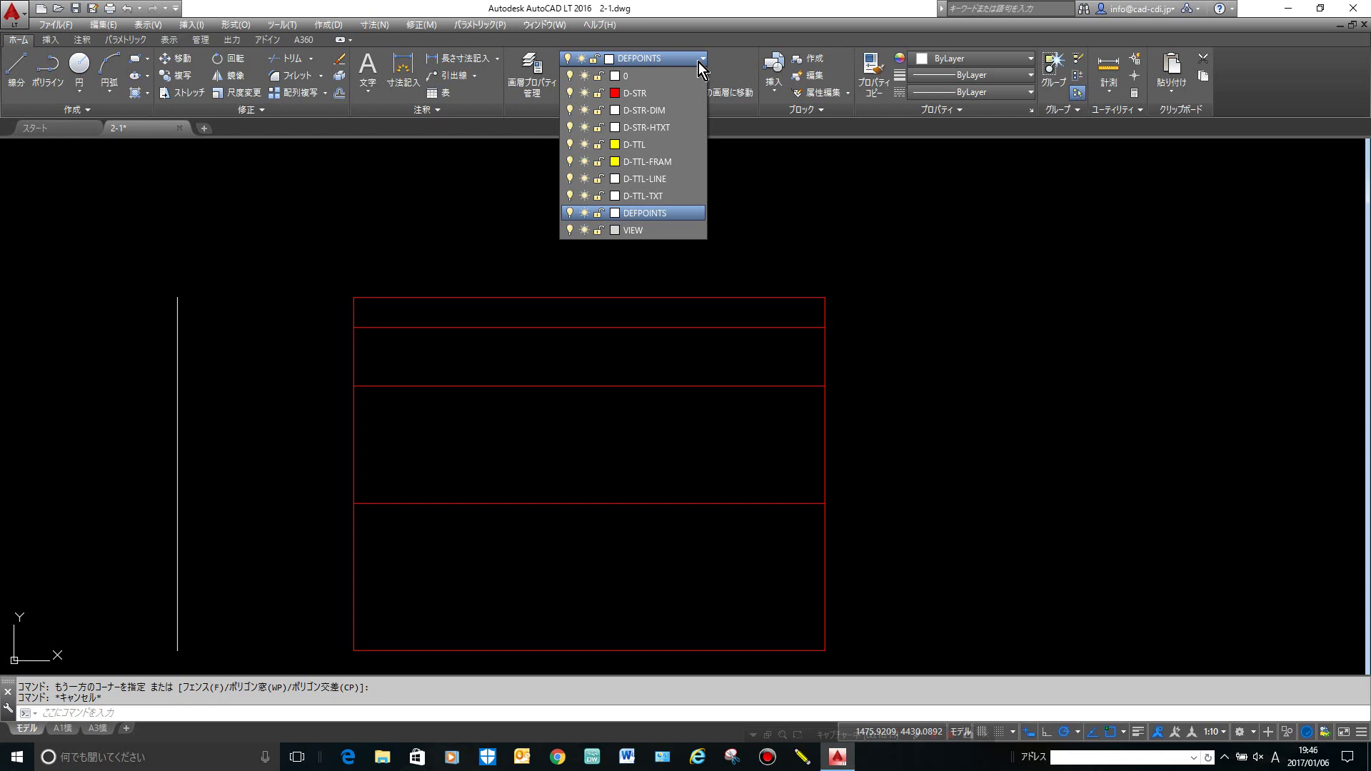
Make D-STR-DIM current and add a 50 linear dimension between the top layer's left corners.
{"action": "left_click", "coordinate": [659, 113]}
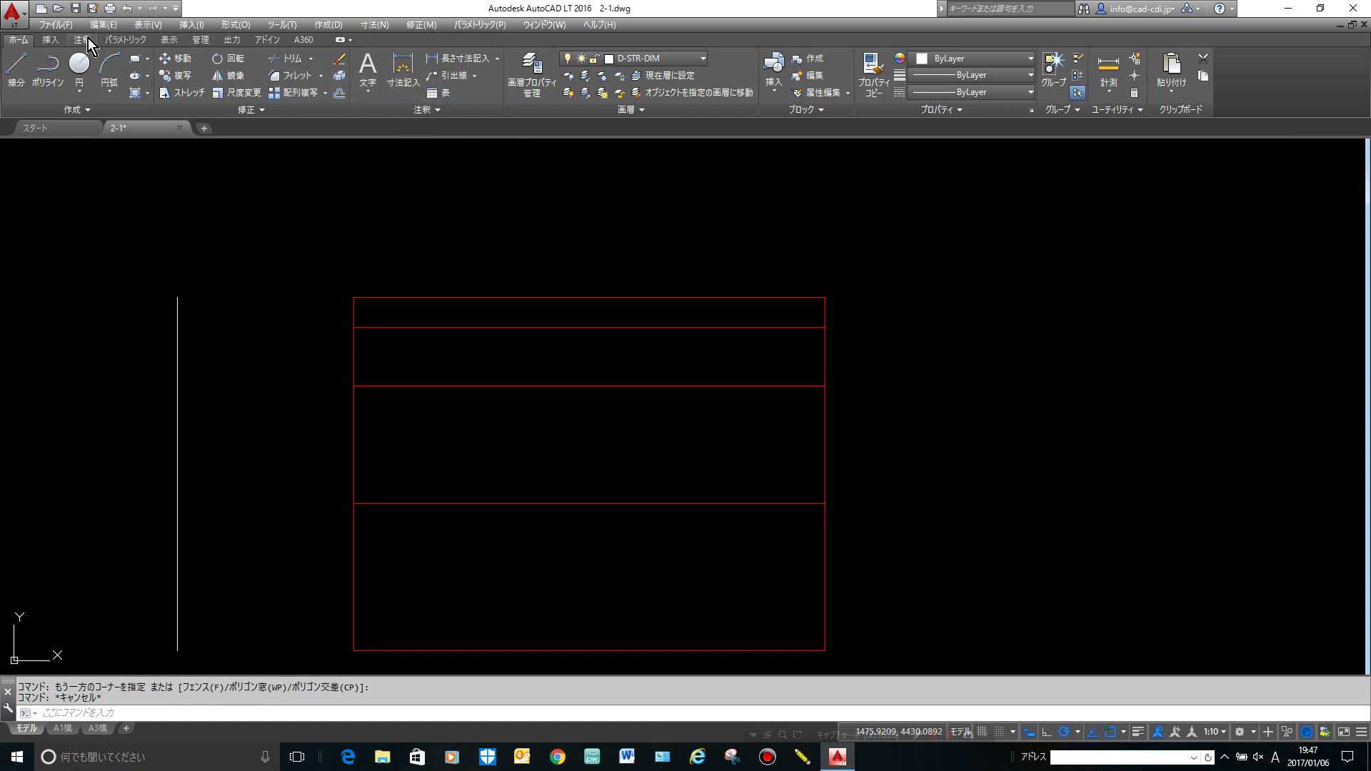
{"action": "left_click", "coordinate": [497, 61]}
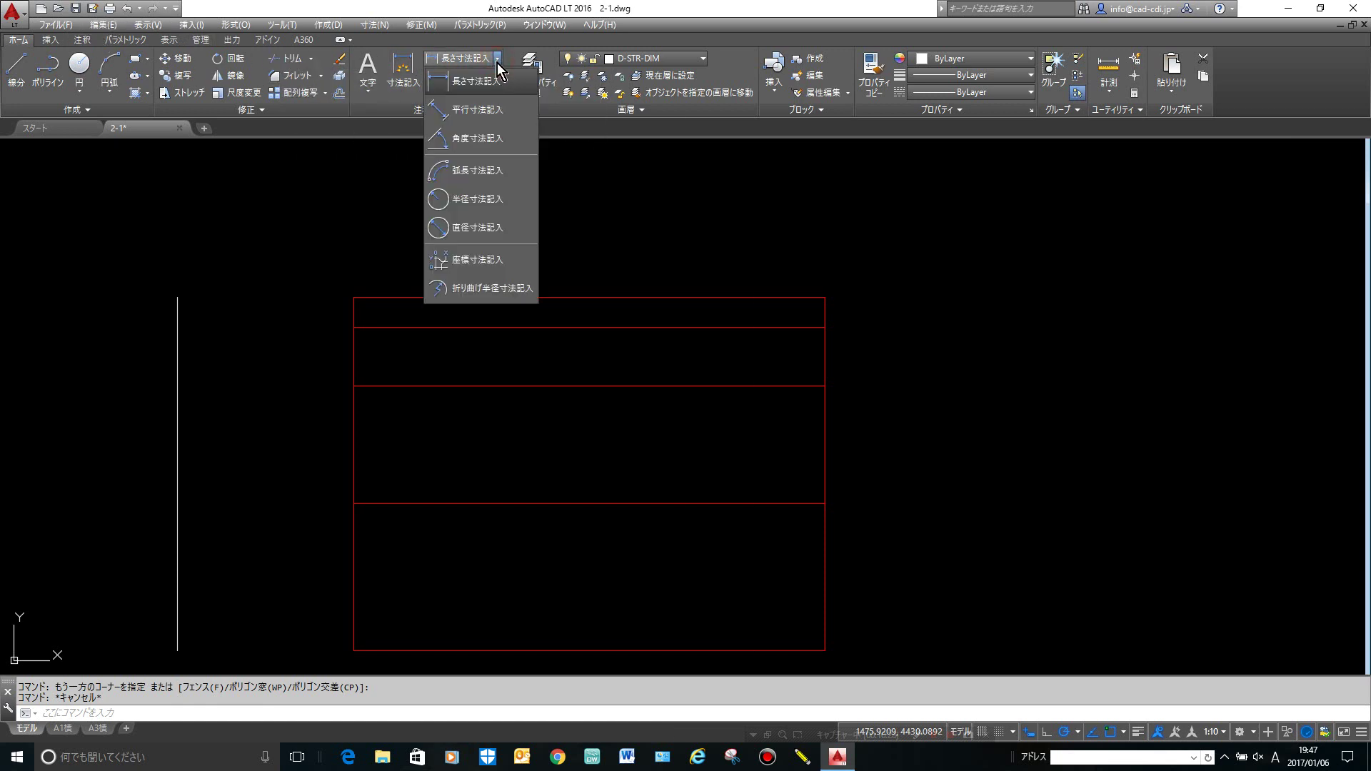
{"action": "left_click", "coordinate": [472, 84]}
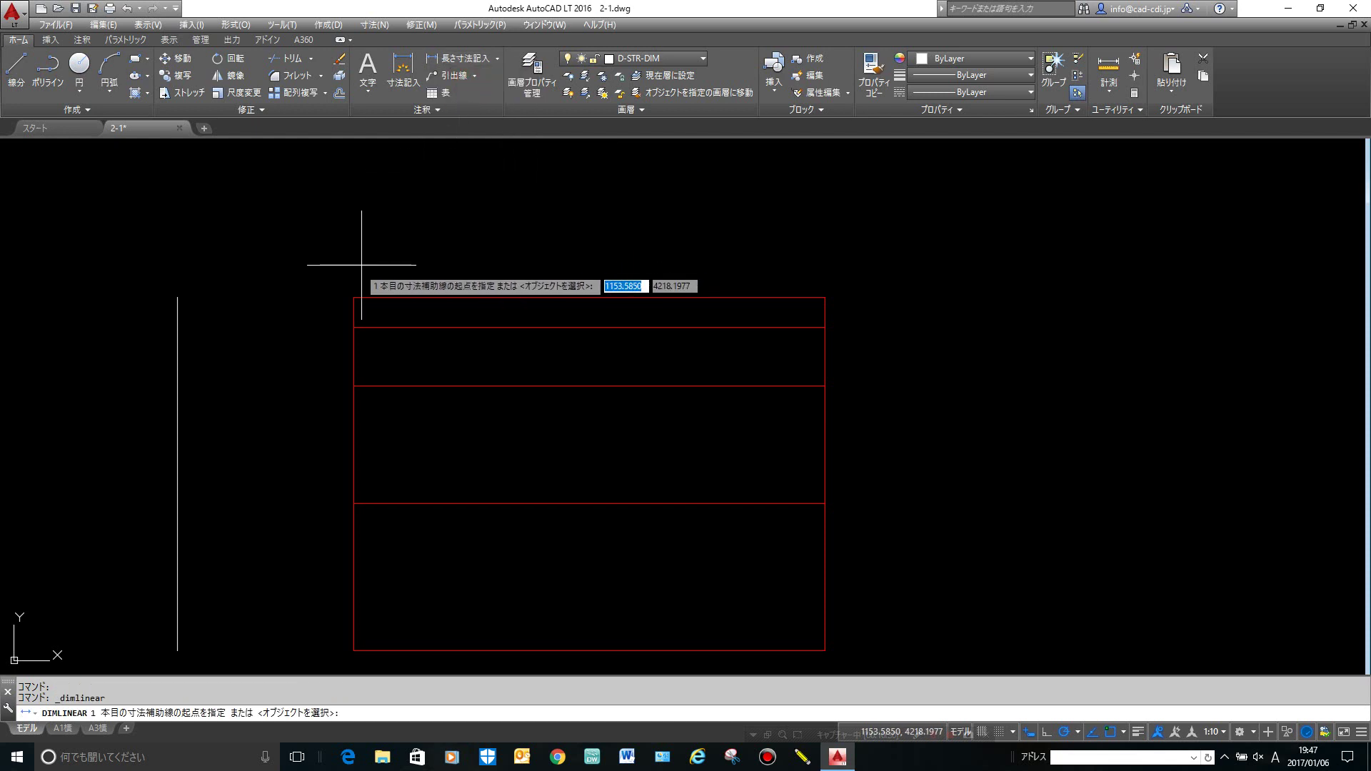
{"action": "scroll", "coordinate": [353, 276], "scroll_direction": "up", "scroll_amount": 2}
{"action": "left_click", "coordinate": [354, 312]}
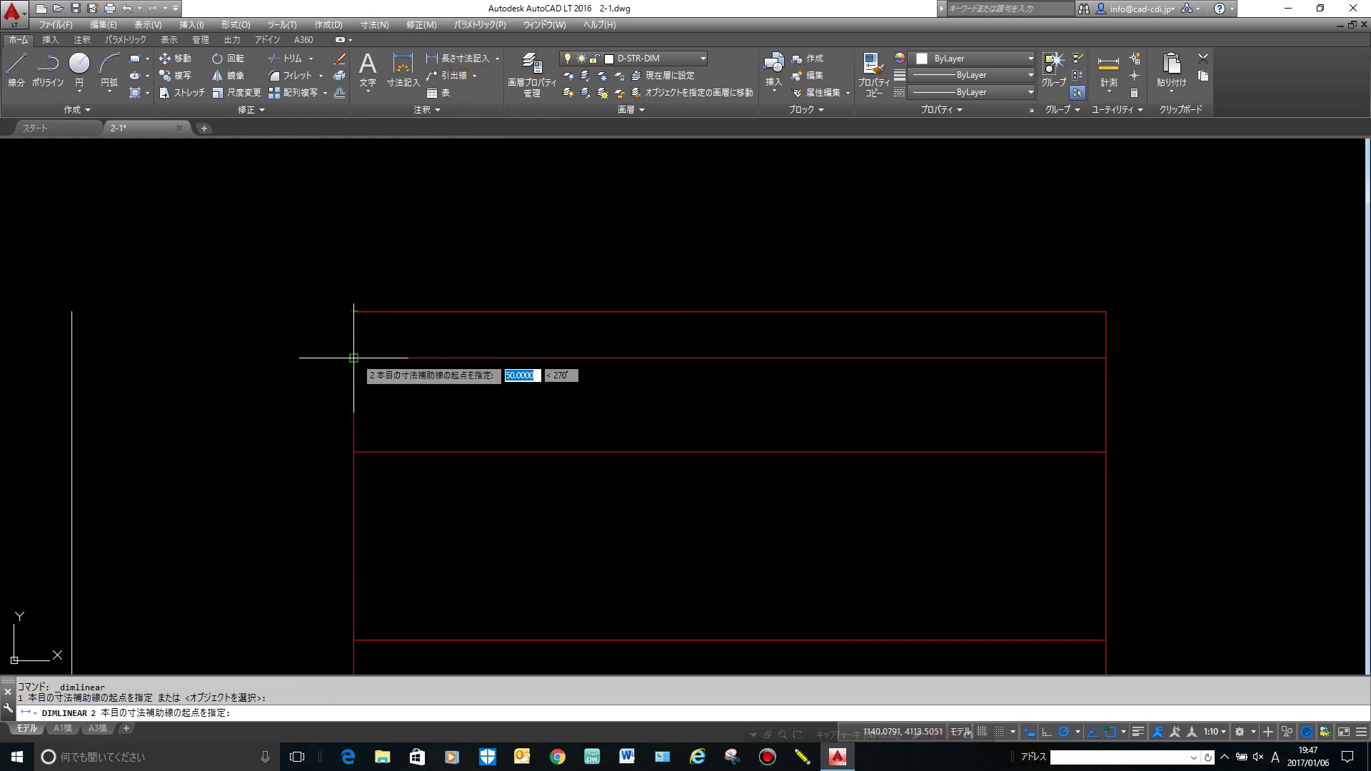
{"action": "left_click", "coordinate": [354, 358]}
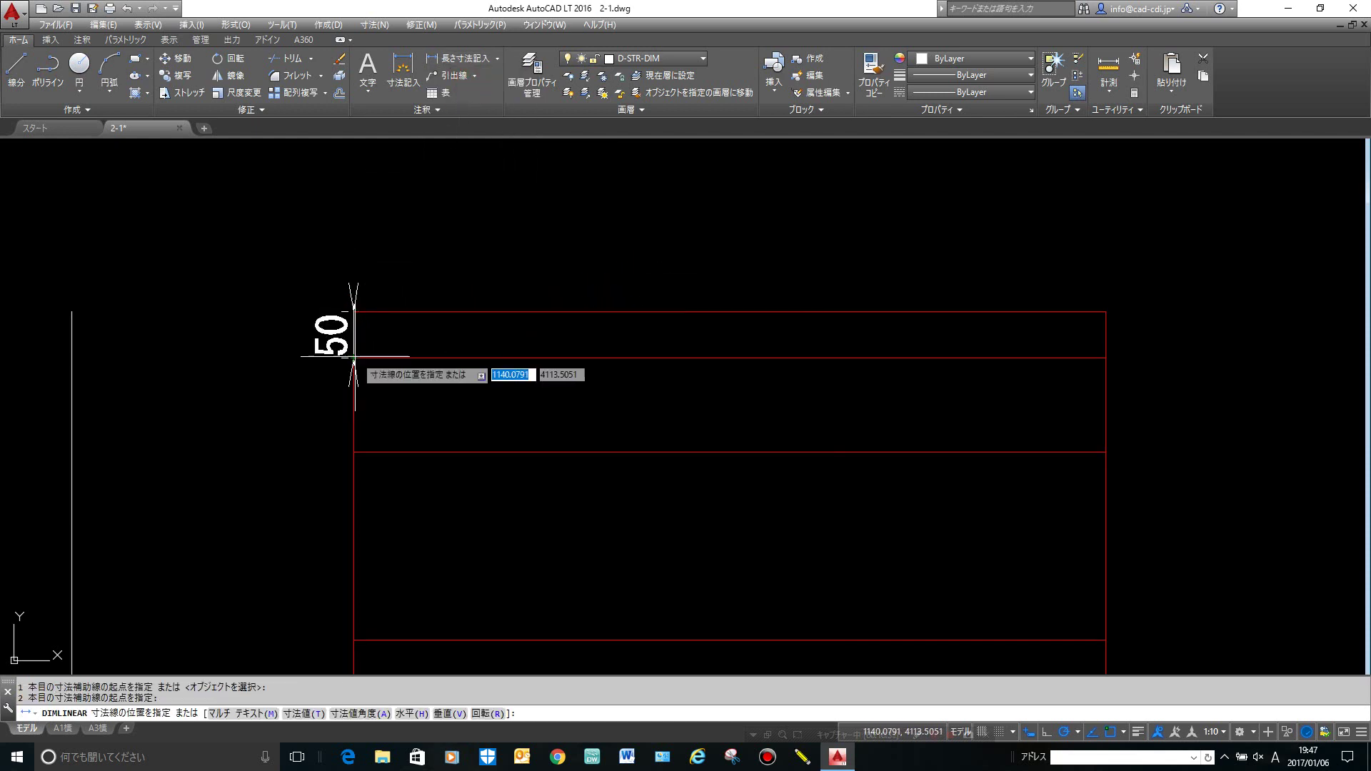
{"action": "left_click", "coordinate": [72, 347]}
{"action": "scroll", "coordinate": [200, 311], "scroll_direction": "down", "scroll_amount": 2}
{"action": "middle_click_drag", "start_coordinate": [202, 306], "coordinate": [504, 281]}
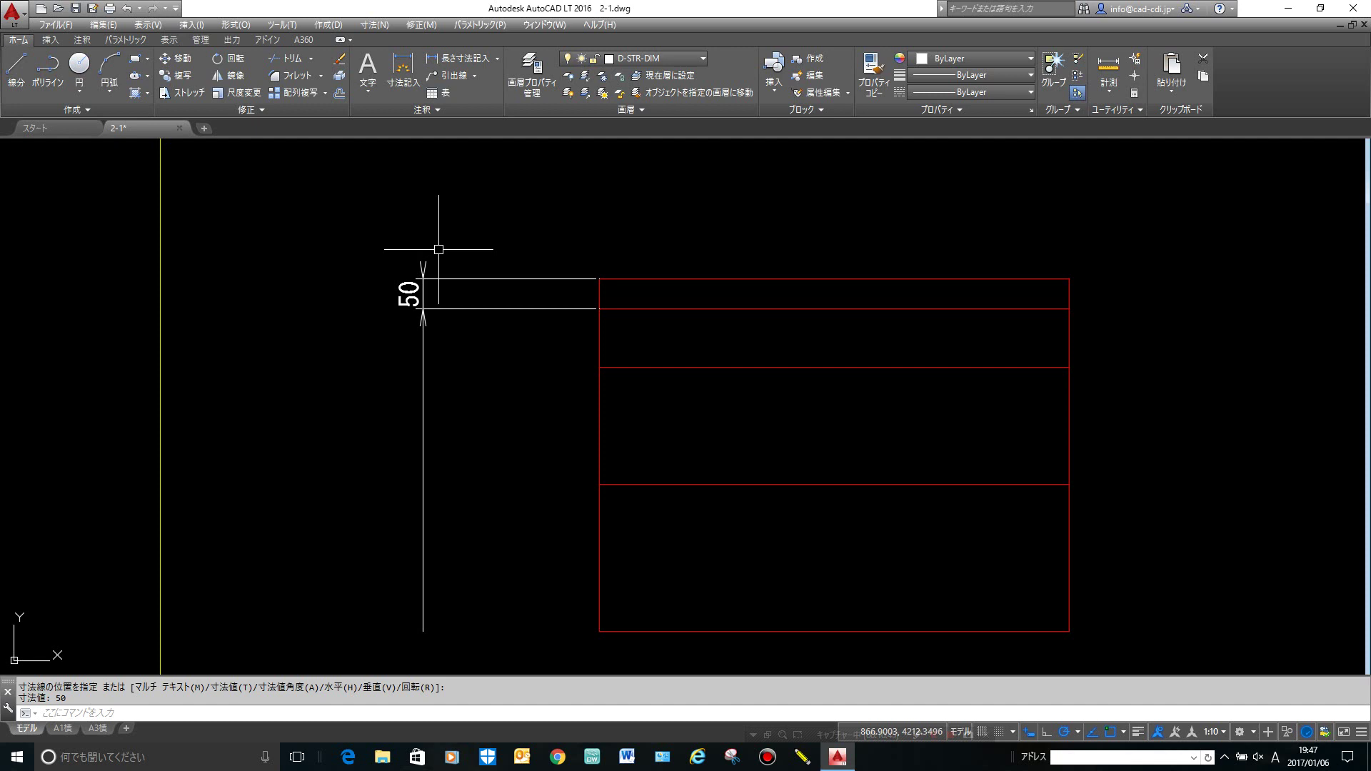
Chain continue dimensions of 100, 200 and 250 down the lower layer corners after the 50.
{"action": "left_click", "coordinate": [91, 41]}
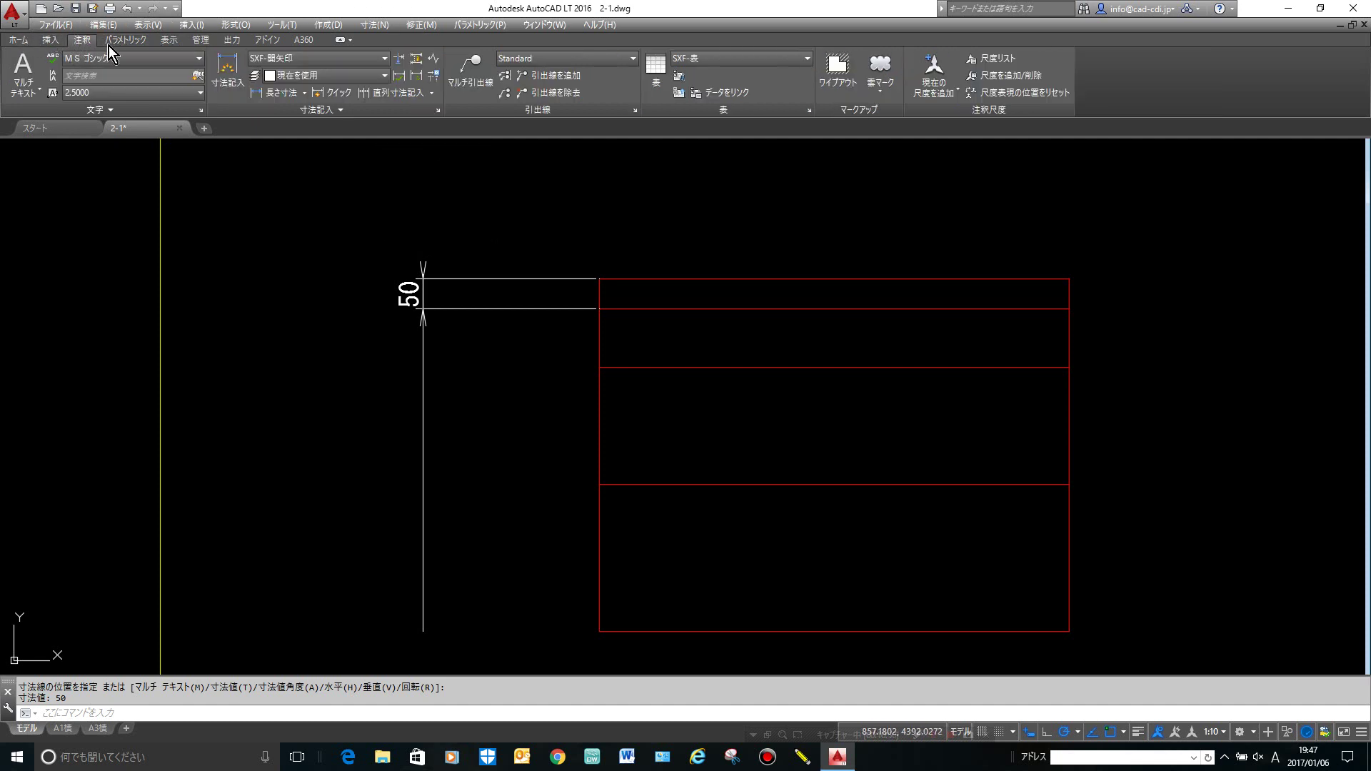
{"action": "left_click", "coordinate": [432, 95]}
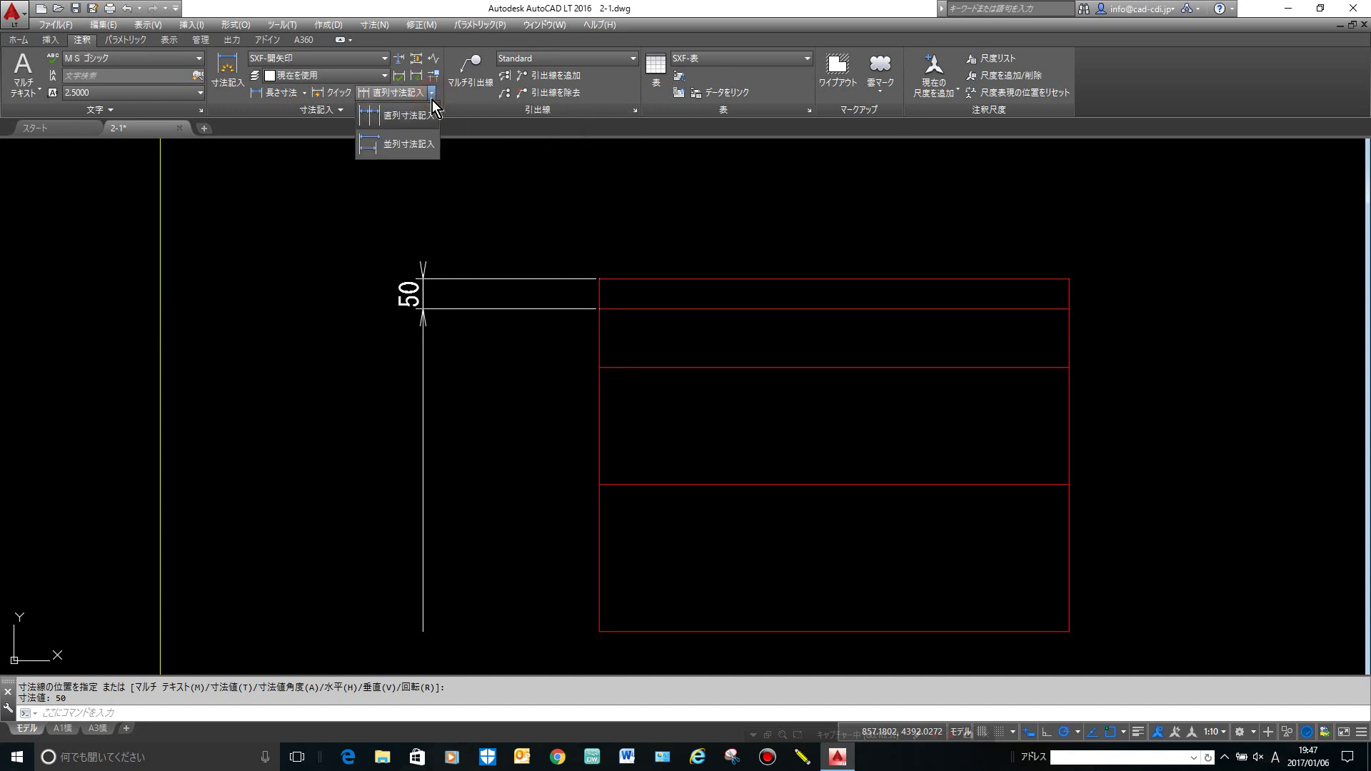
{"action": "left_click", "coordinate": [417, 119]}
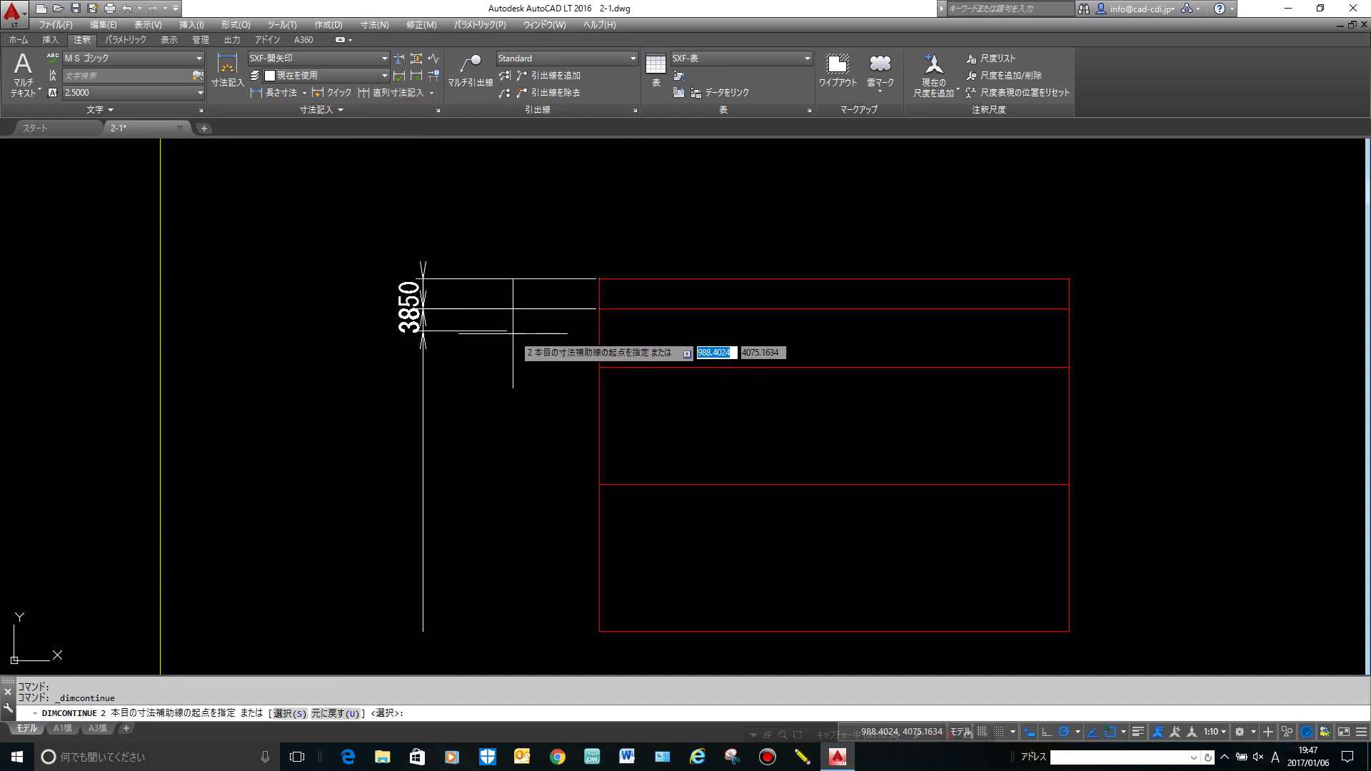
{"action": "left_click", "coordinate": [599, 367]}
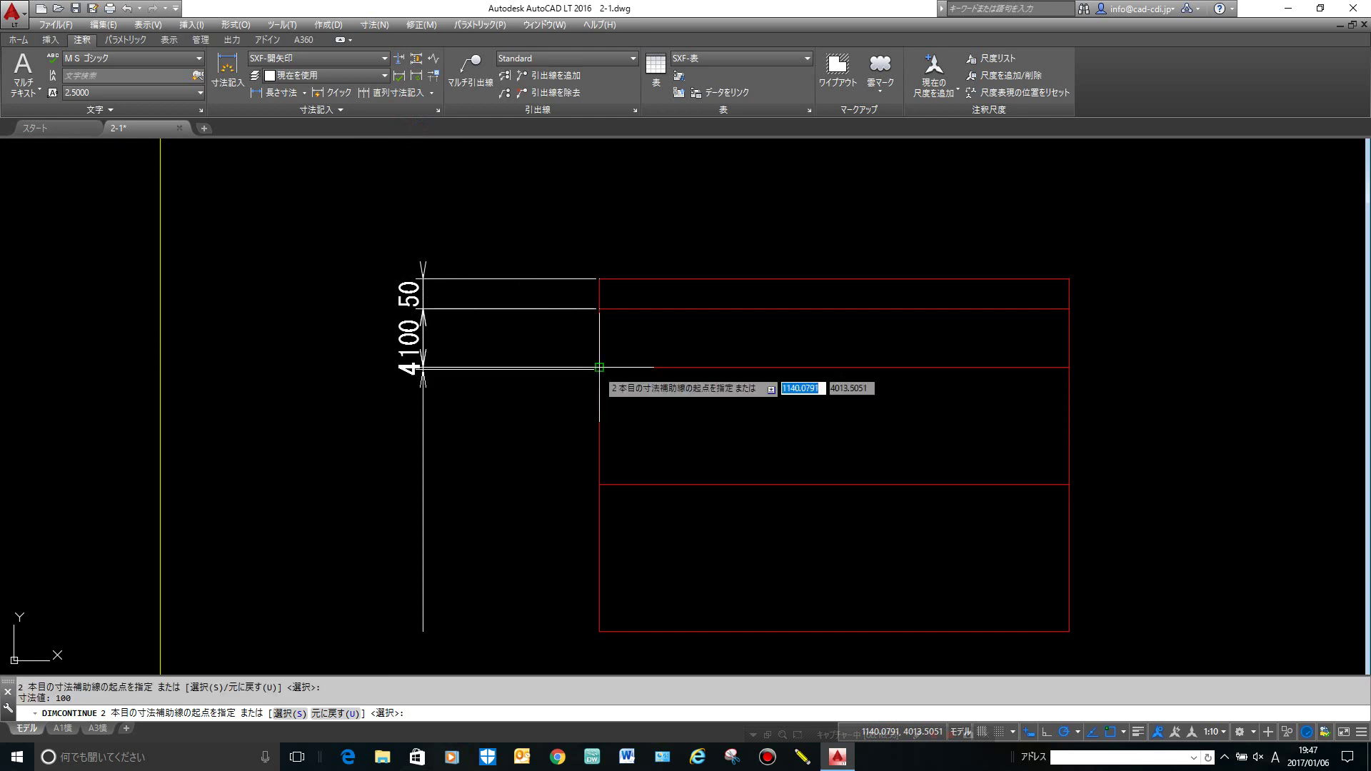
{"action": "left_click", "coordinate": [600, 485]}
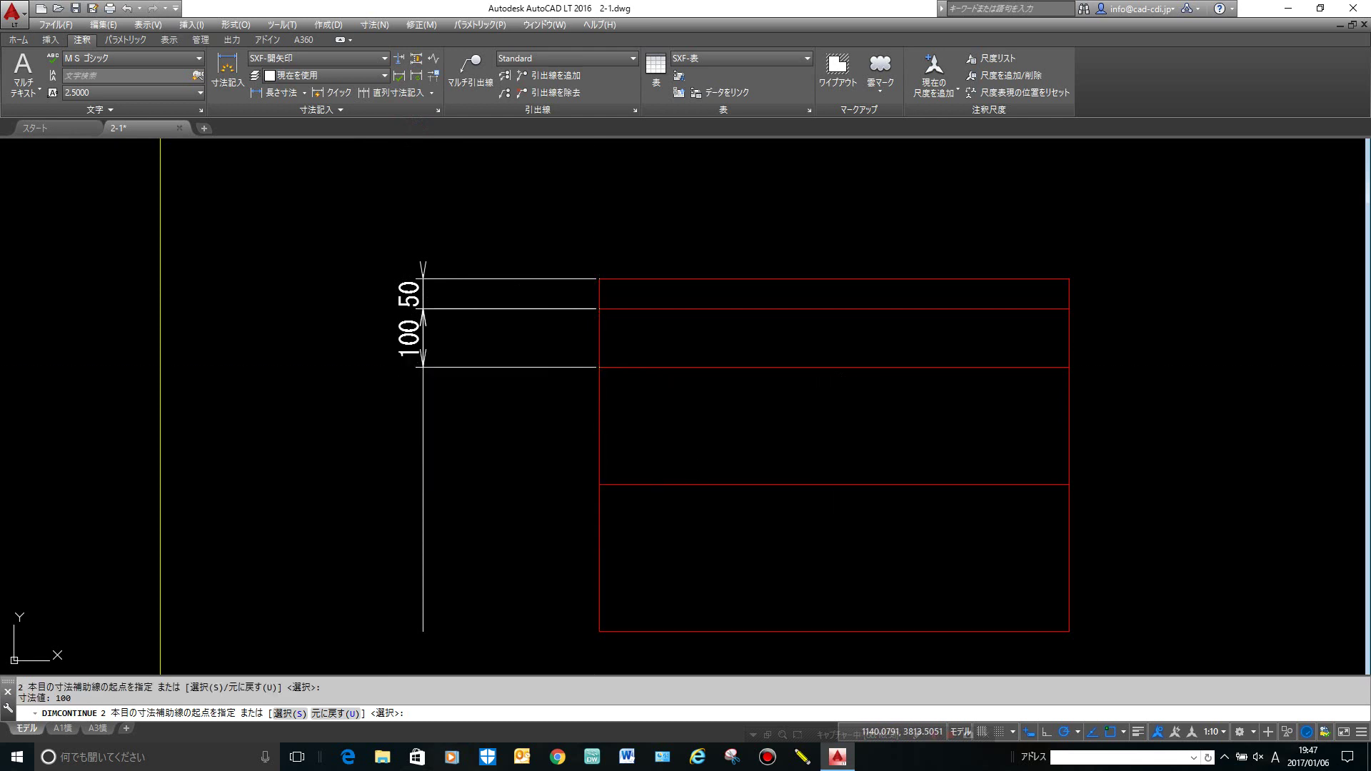
{"action": "left_click", "coordinate": [599, 632]}
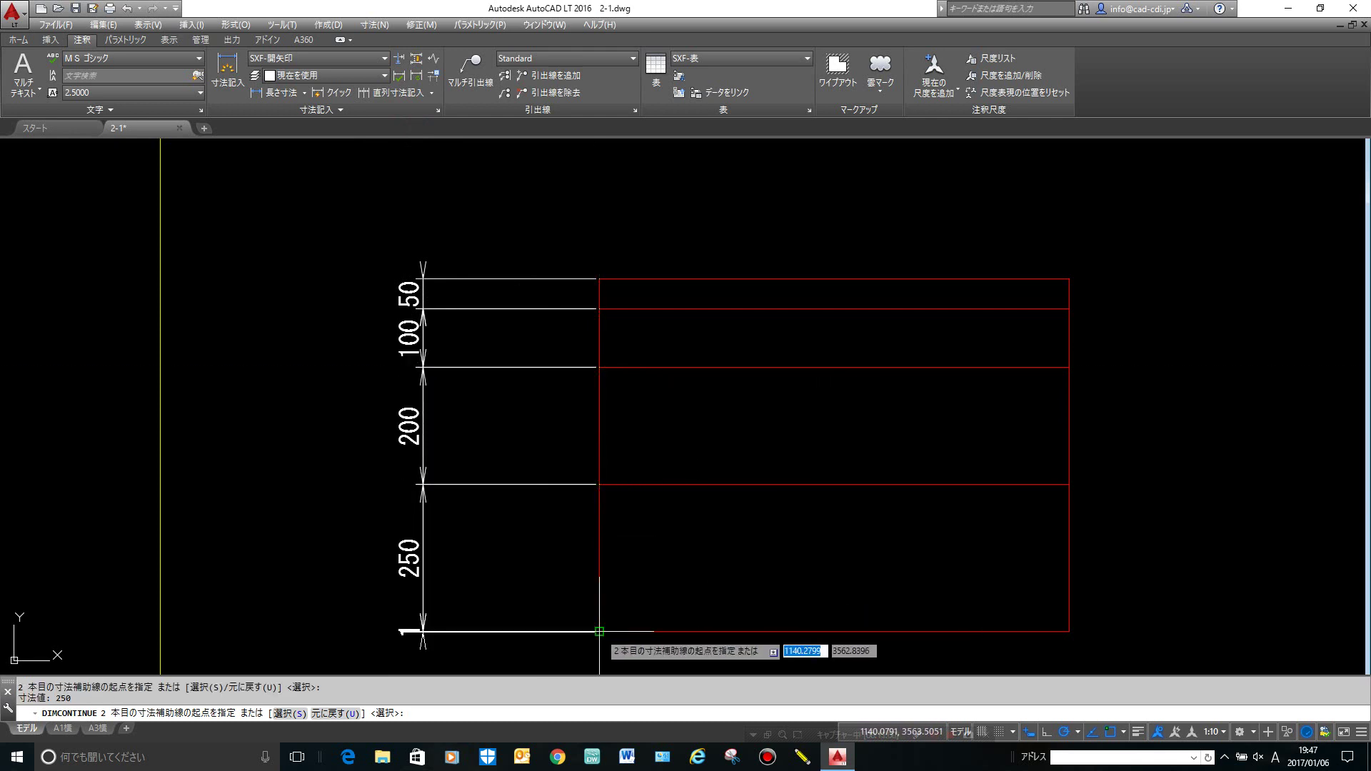
{"action": "key", "text": "Return"}
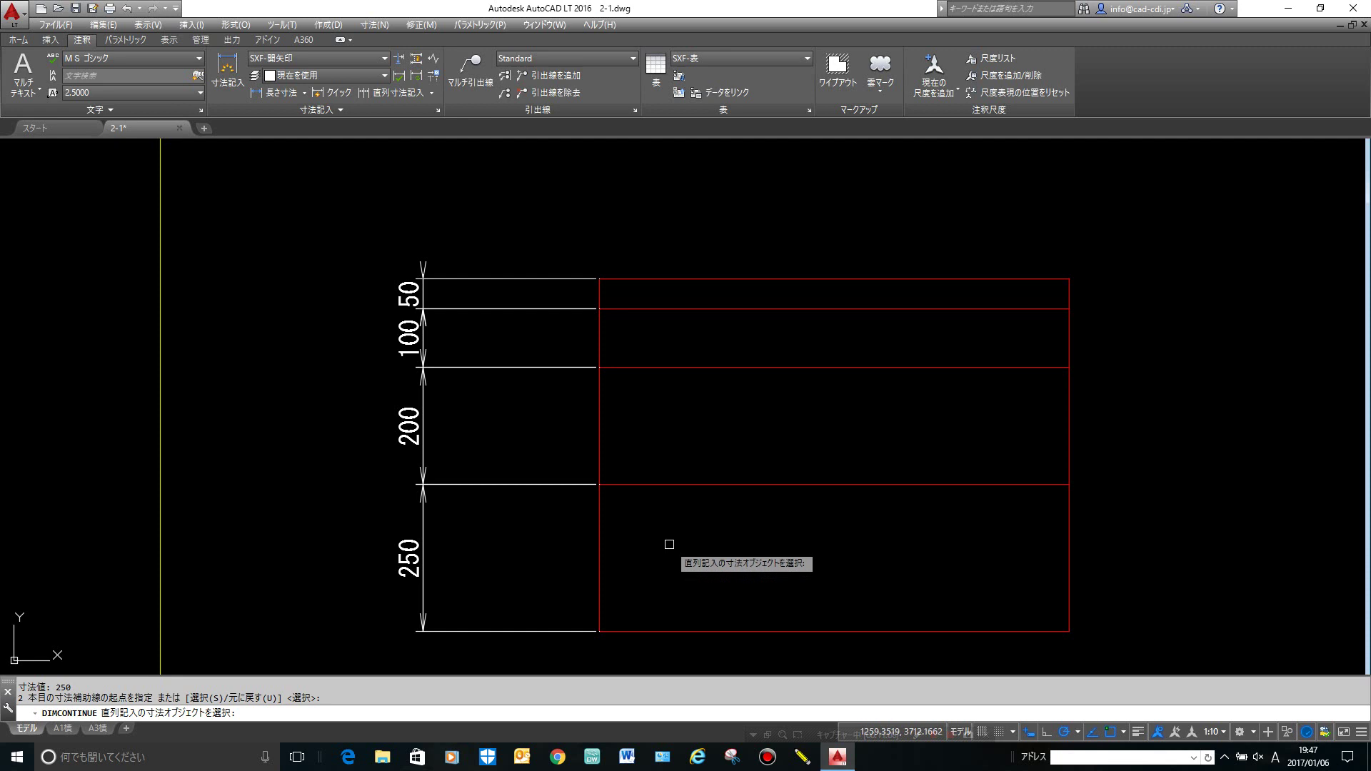
{"action": "left_click", "coordinate": [434, 93]}
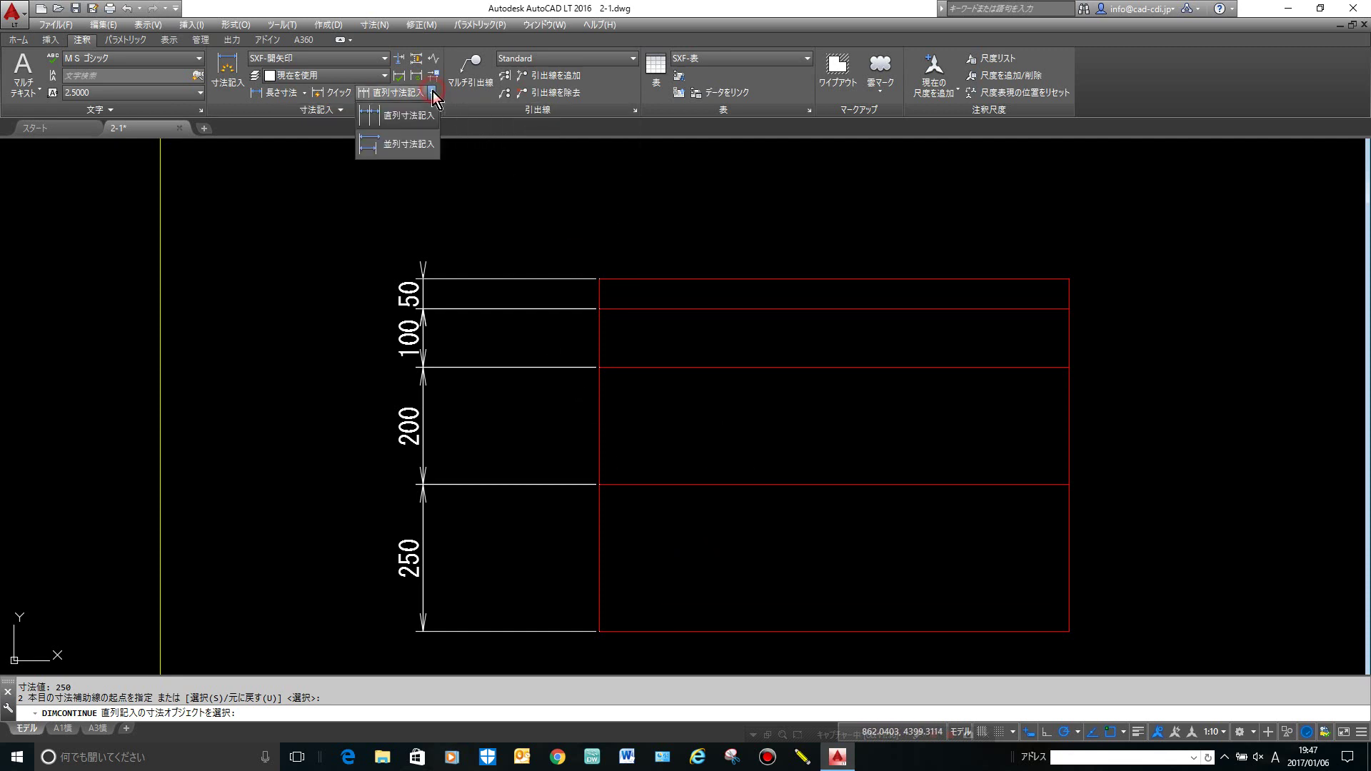
Add a baseline dimension from the 50 giving the overall 600 pavement depth, then recentre the view.
{"action": "left_click", "coordinate": [390, 150]}
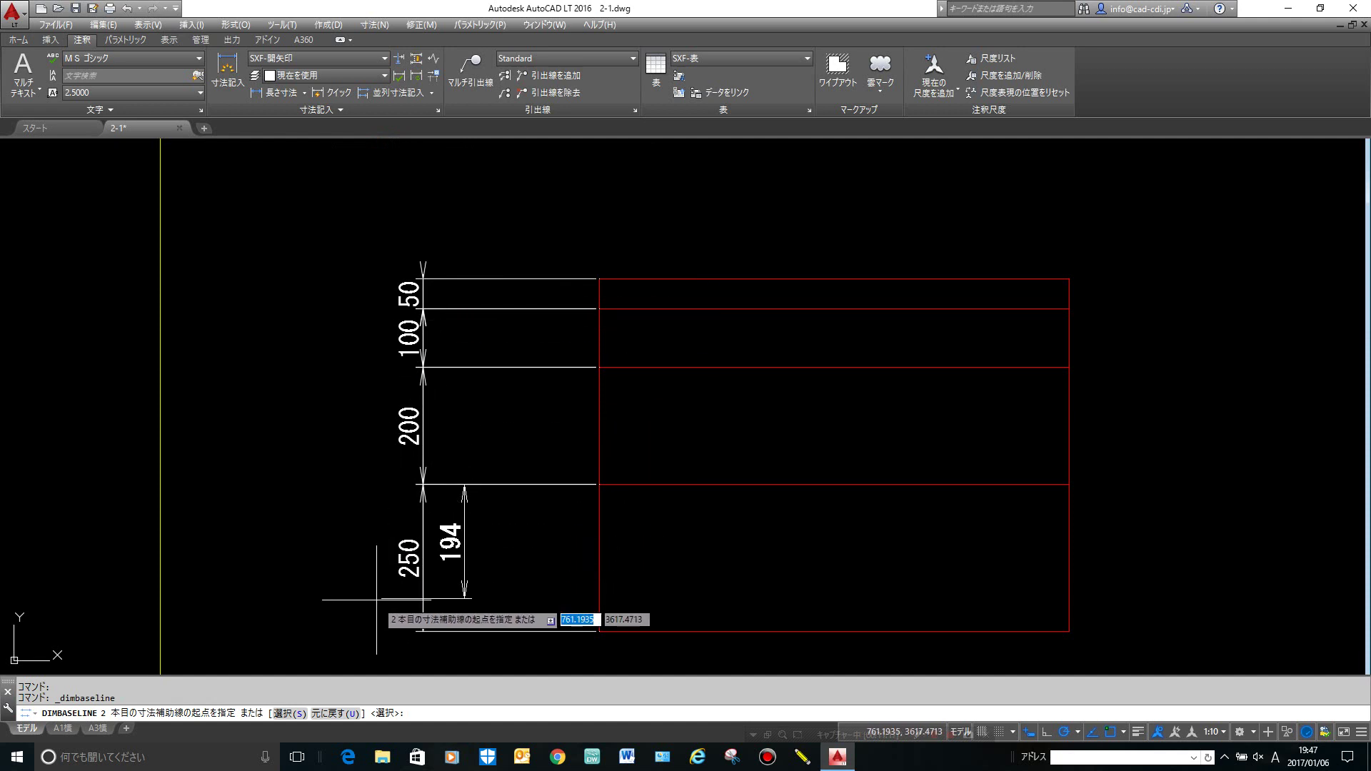
{"action": "left_click", "coordinate": [289, 713]}
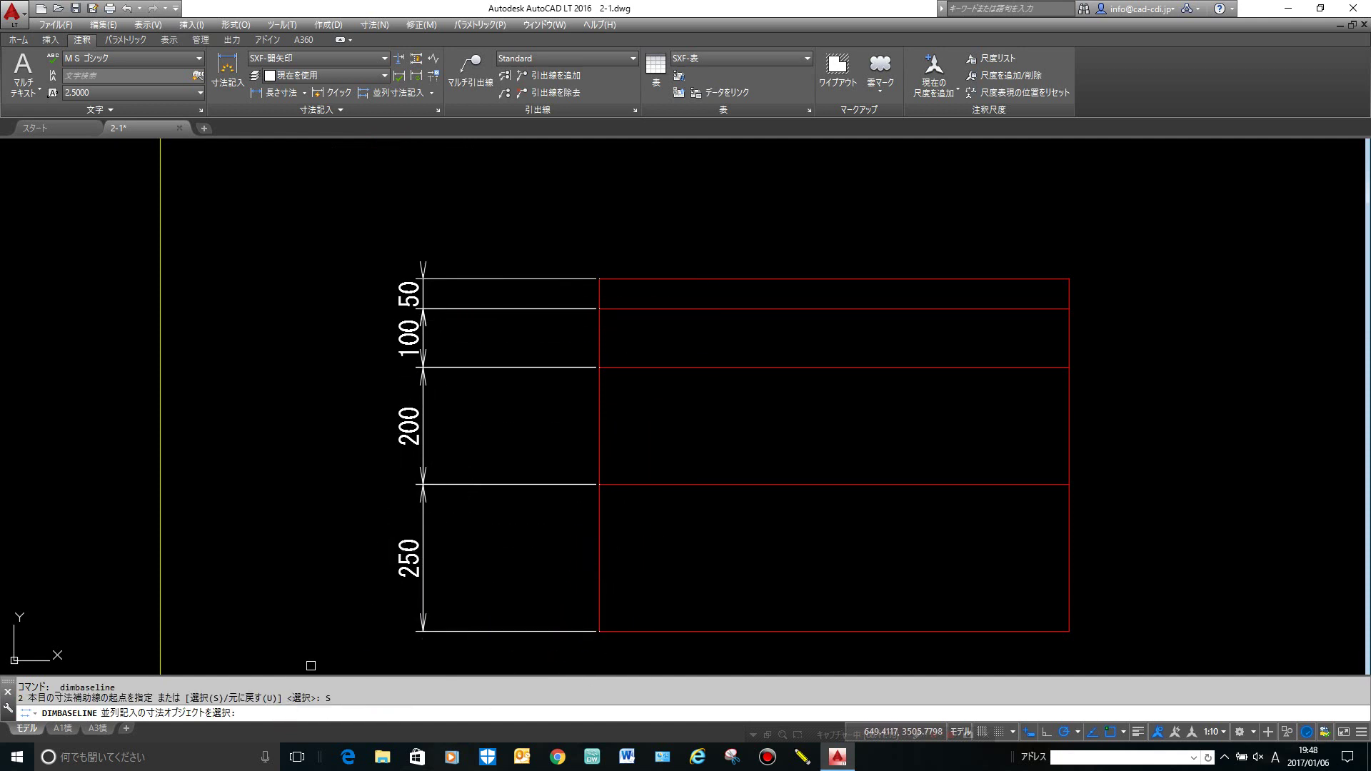
{"action": "left_click", "coordinate": [535, 277]}
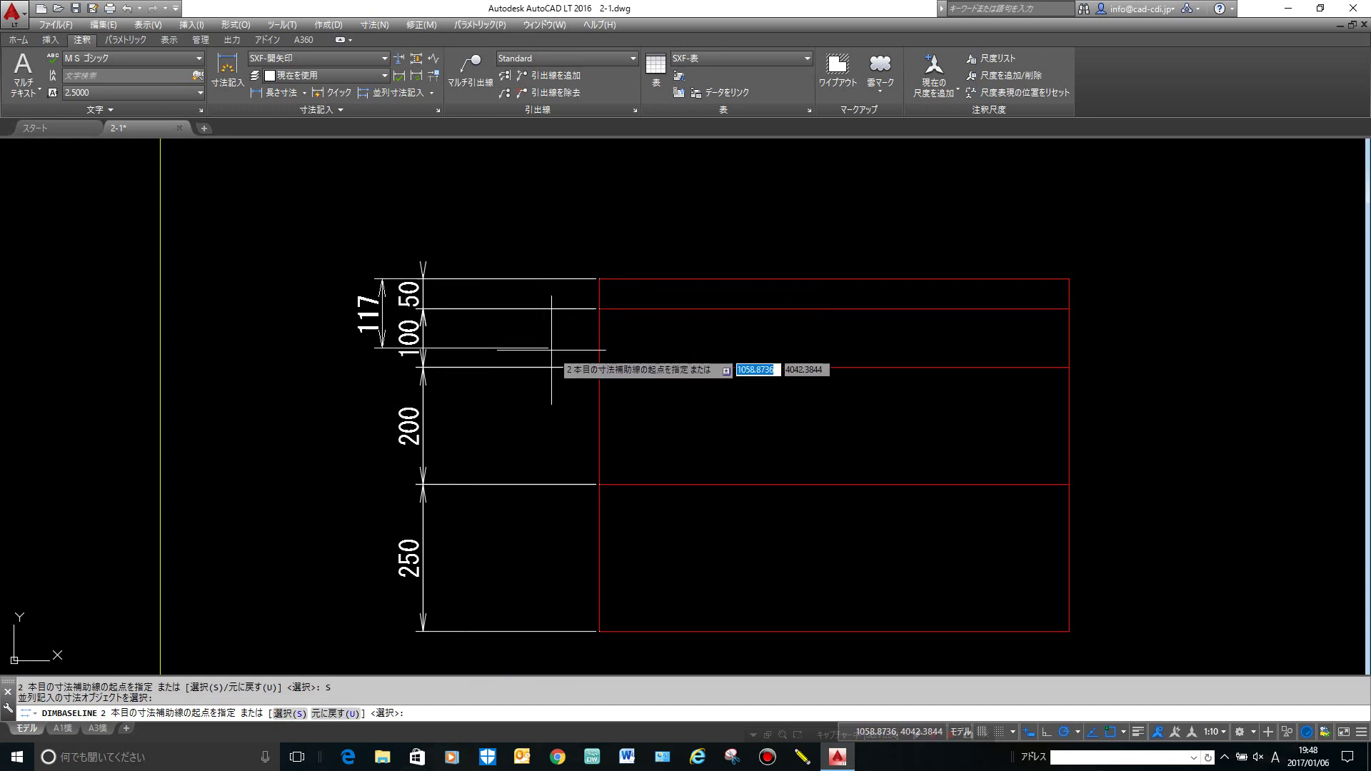
{"action": "left_click", "coordinate": [600, 631]}
{"action": "key", "text": "Return"}
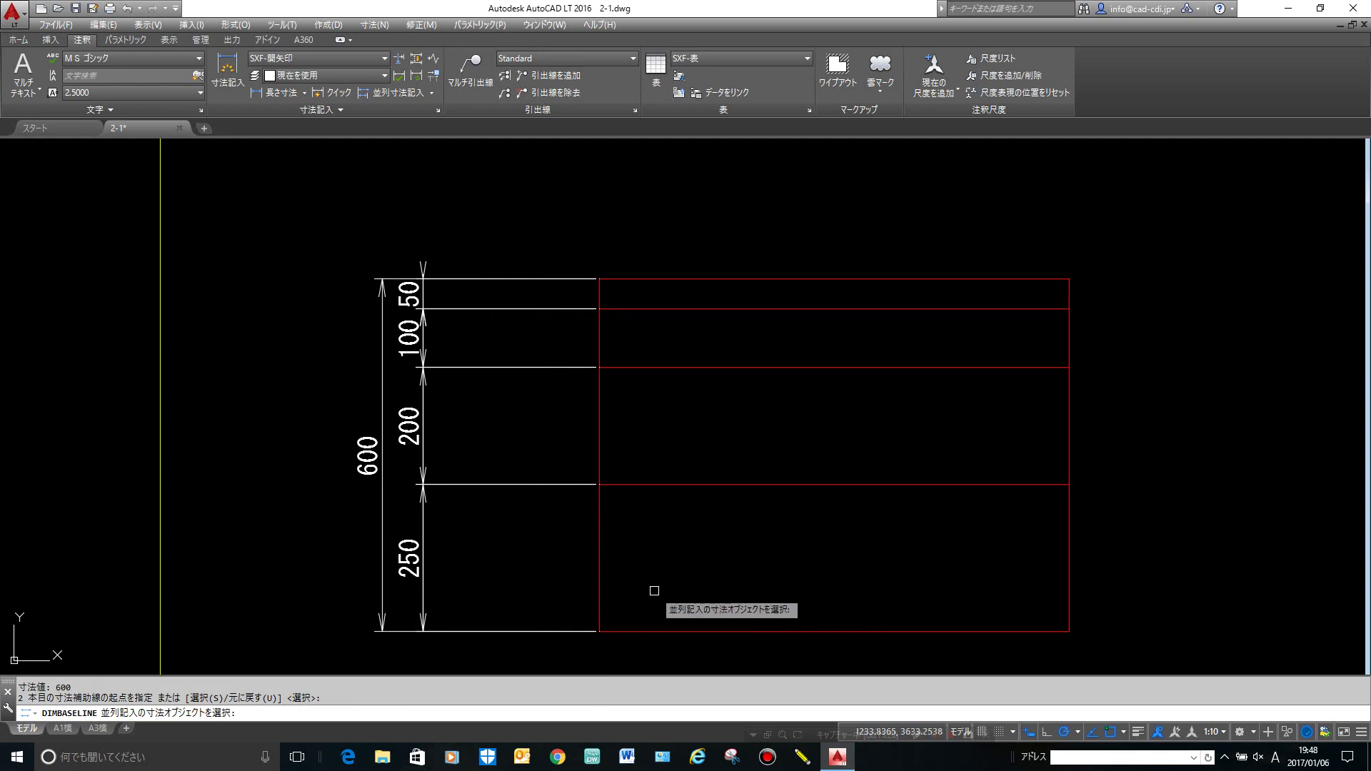
{"action": "key", "text": "Return"}
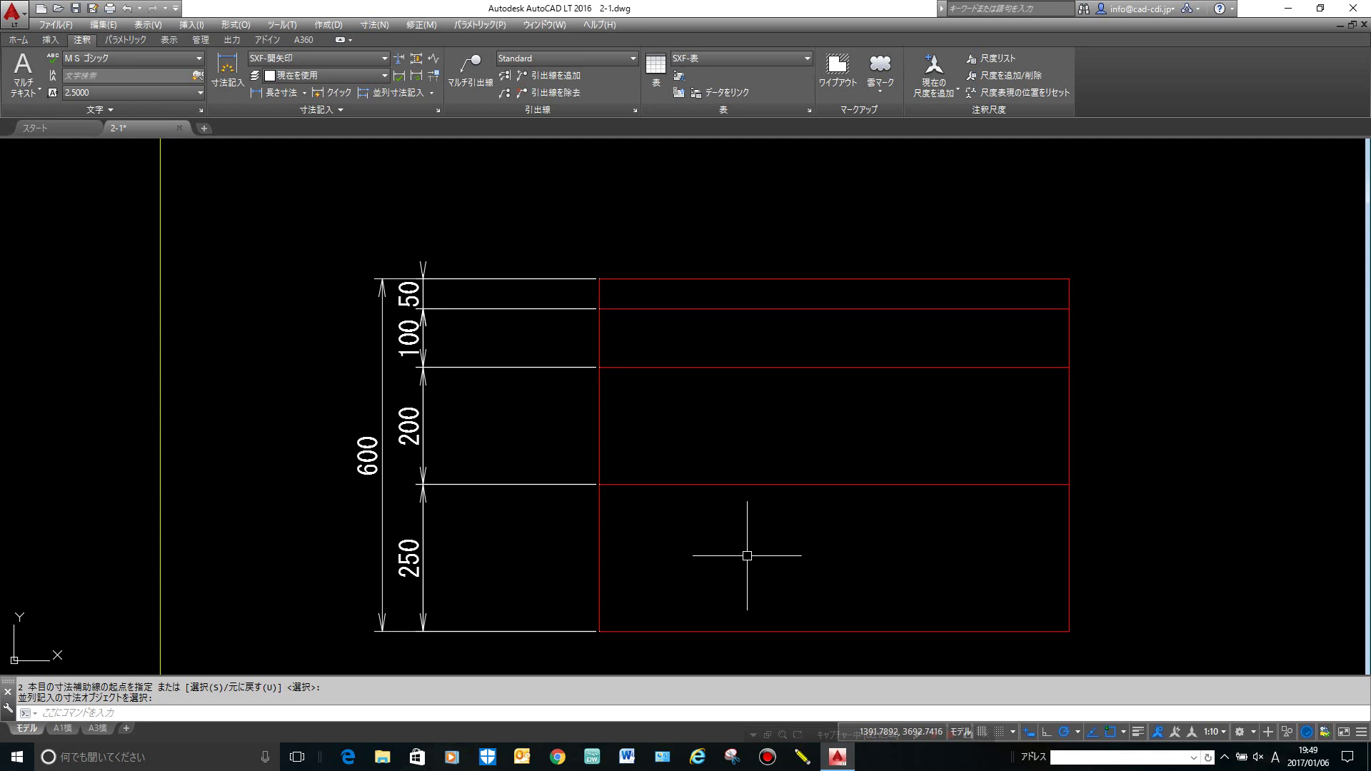
{"action": "middle_click_drag", "start_coordinate": [728, 493], "coordinate": [599, 473]}
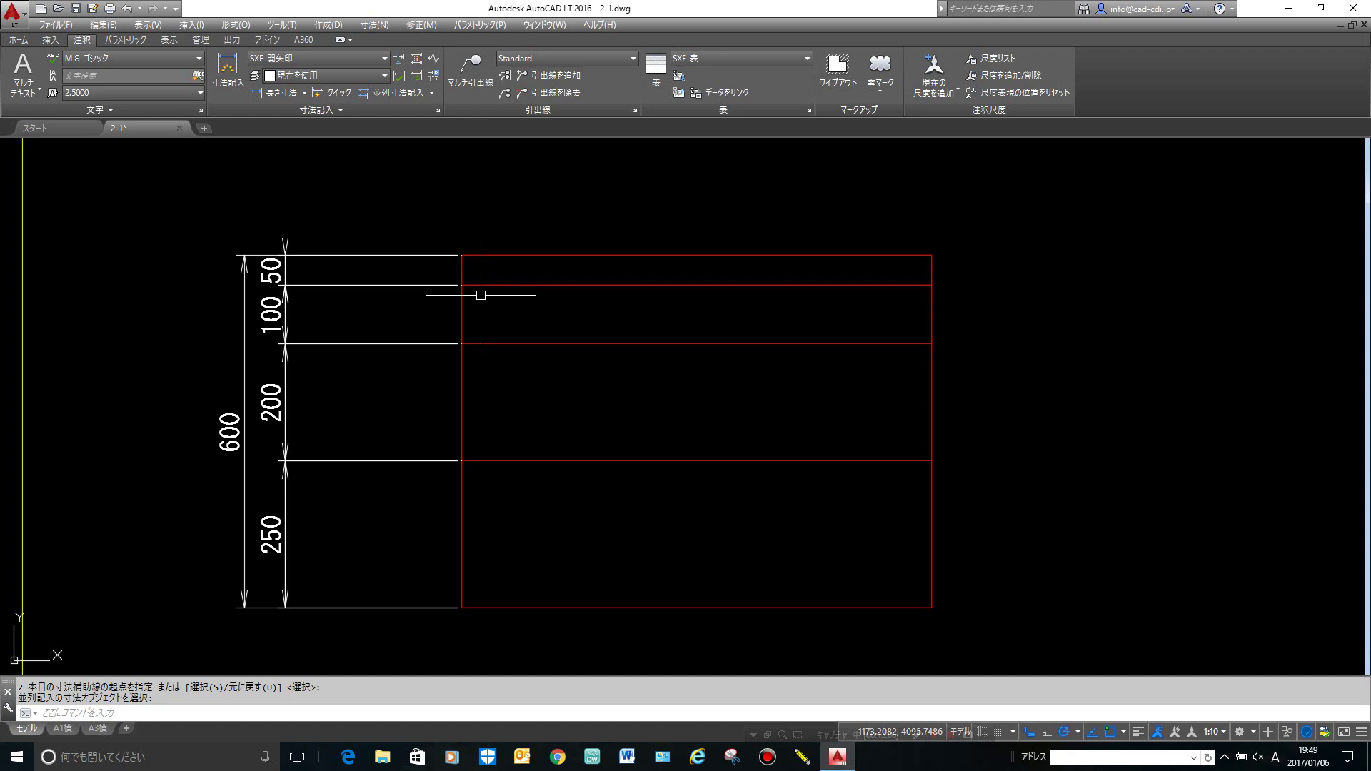
Make DEFPOINTS the current layer.
{"action": "left_click", "coordinate": [27, 41]}
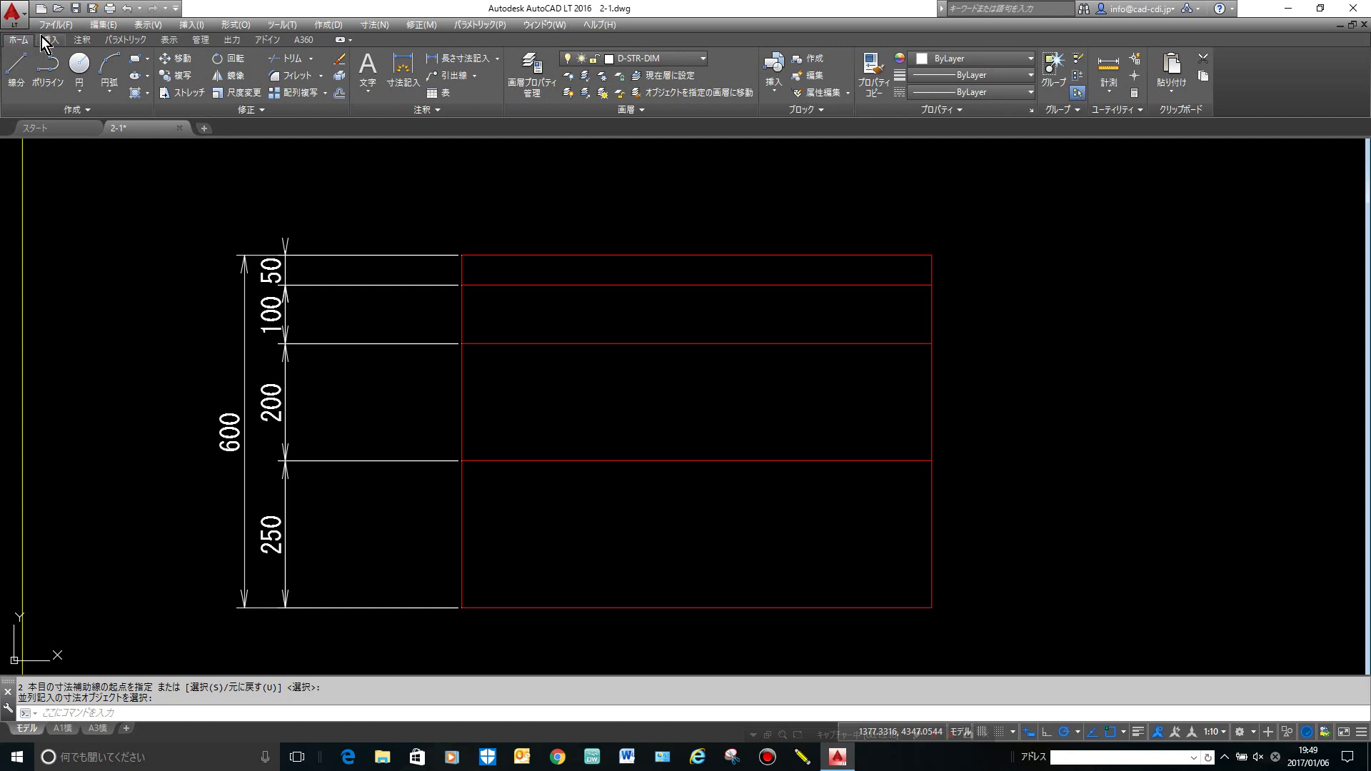
{"action": "left_click", "coordinate": [700, 61]}
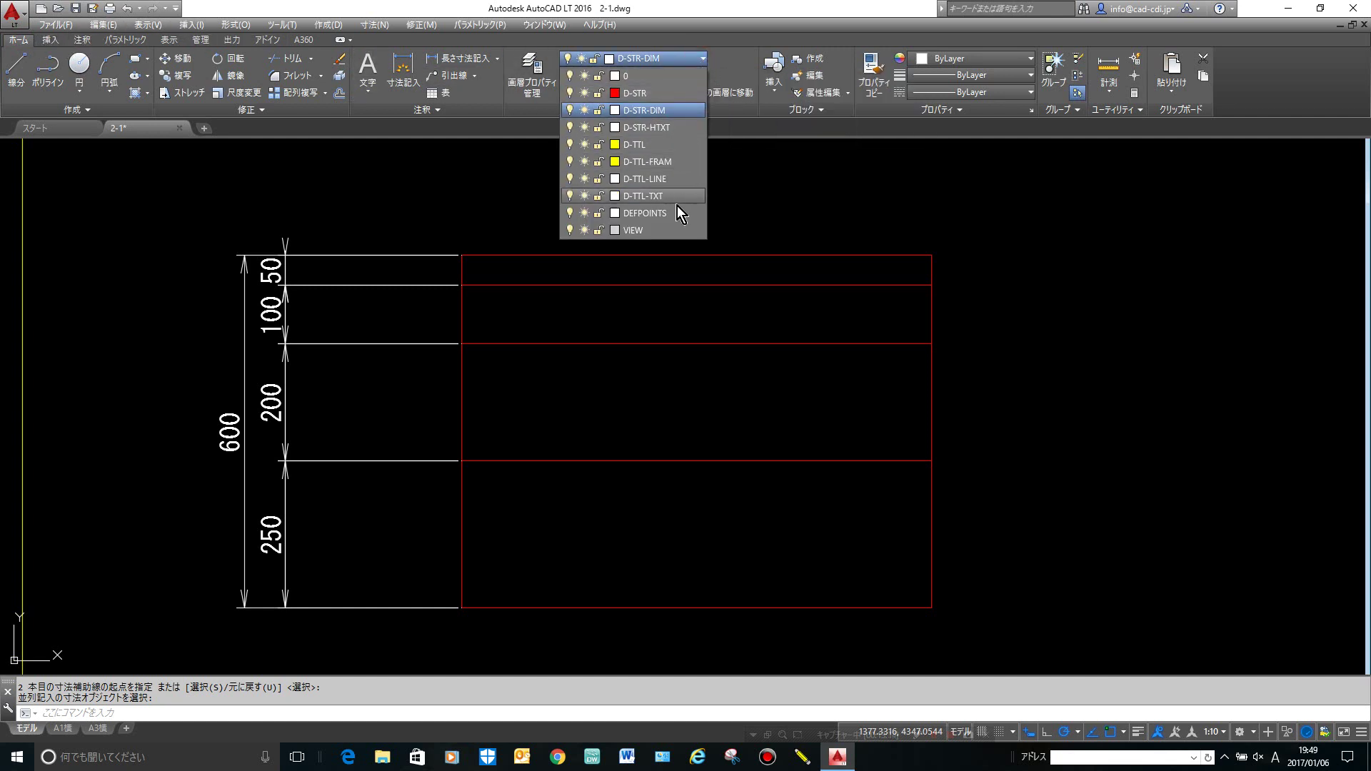
{"action": "left_click", "coordinate": [676, 212]}
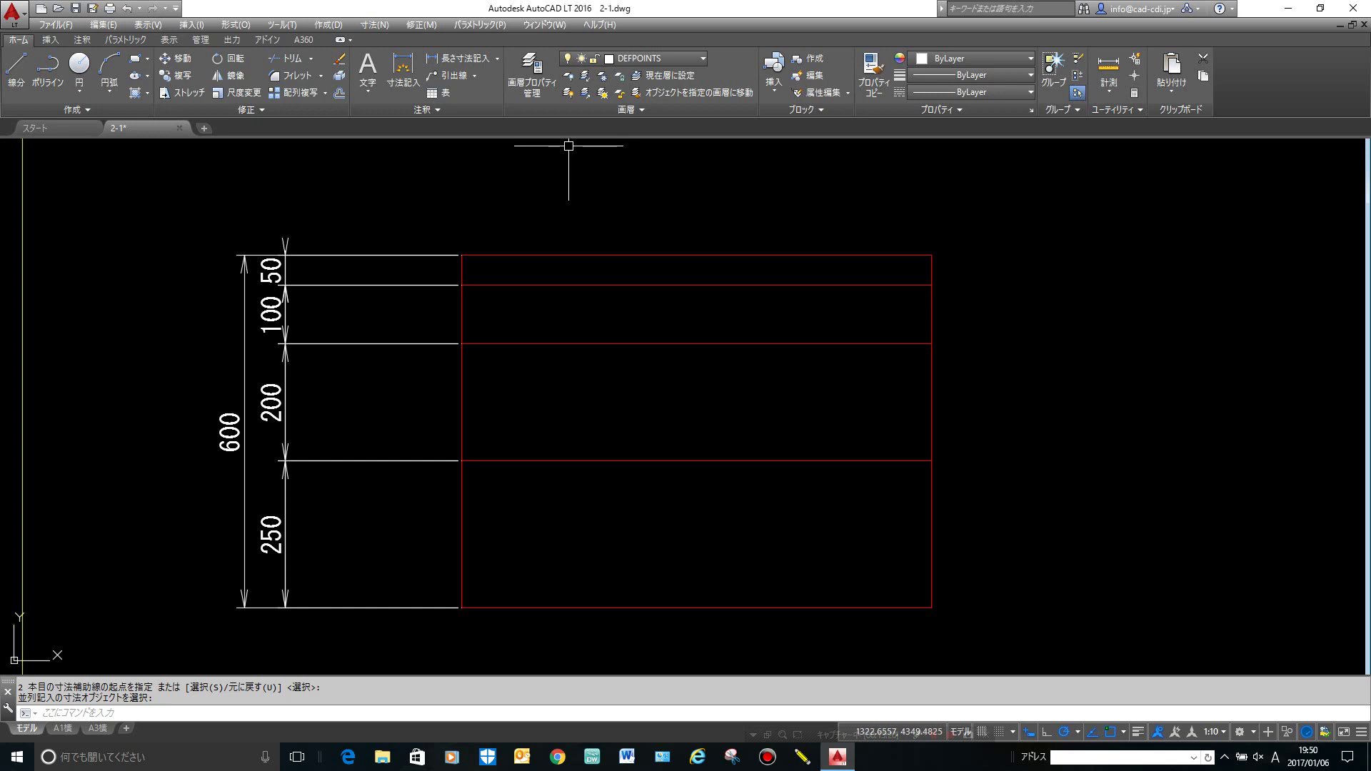
Offset the rectangle's right edge 150 to the right onto the current layer.
{"action": "left_click", "coordinate": [340, 94]}
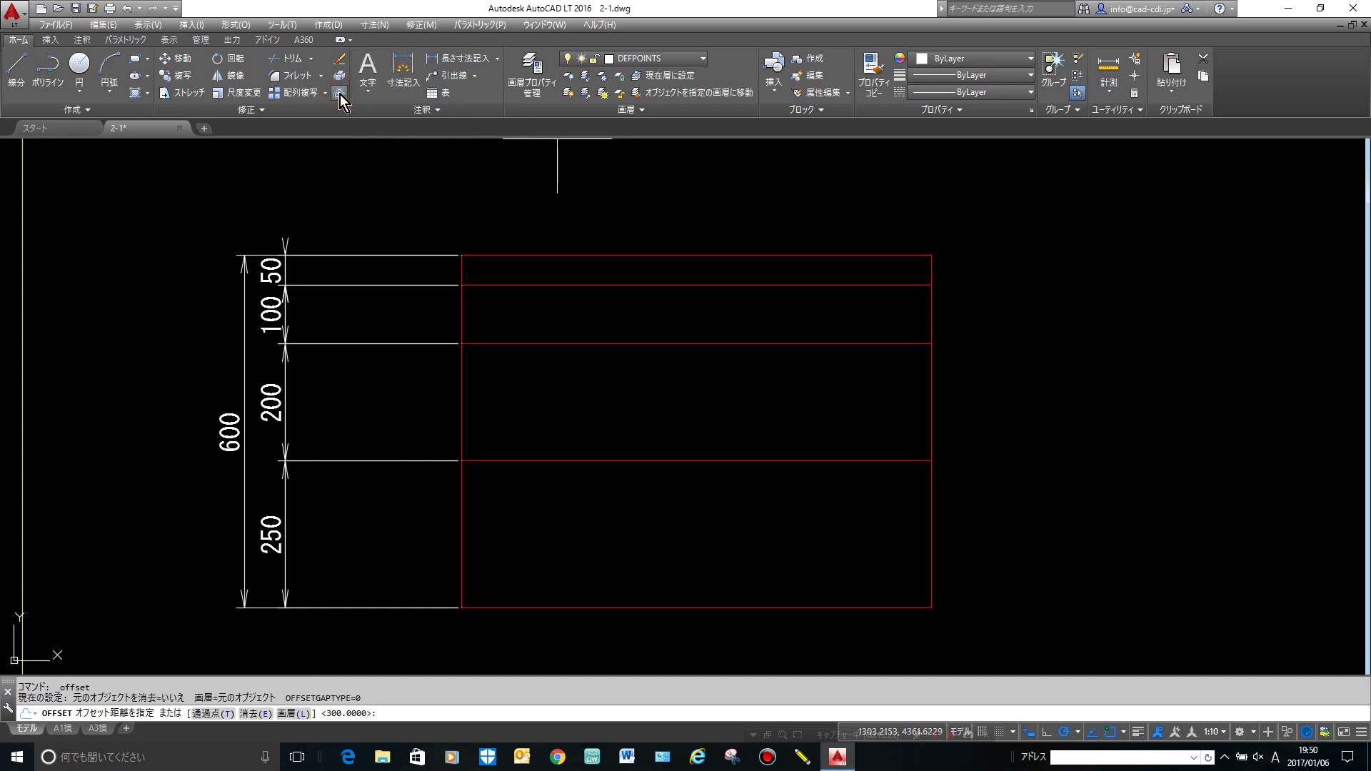
{"action": "left_click", "coordinate": [292, 714]}
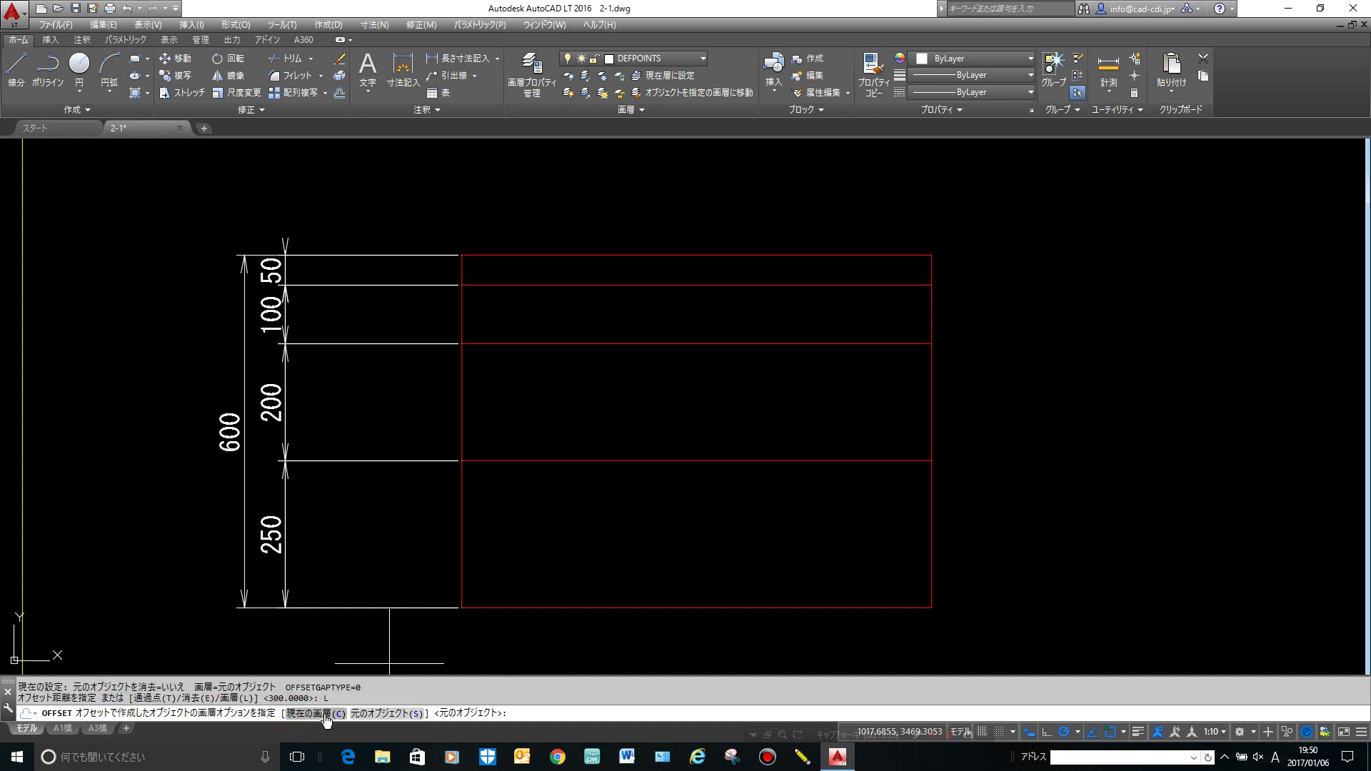
{"action": "left_click", "coordinate": [325, 715]}
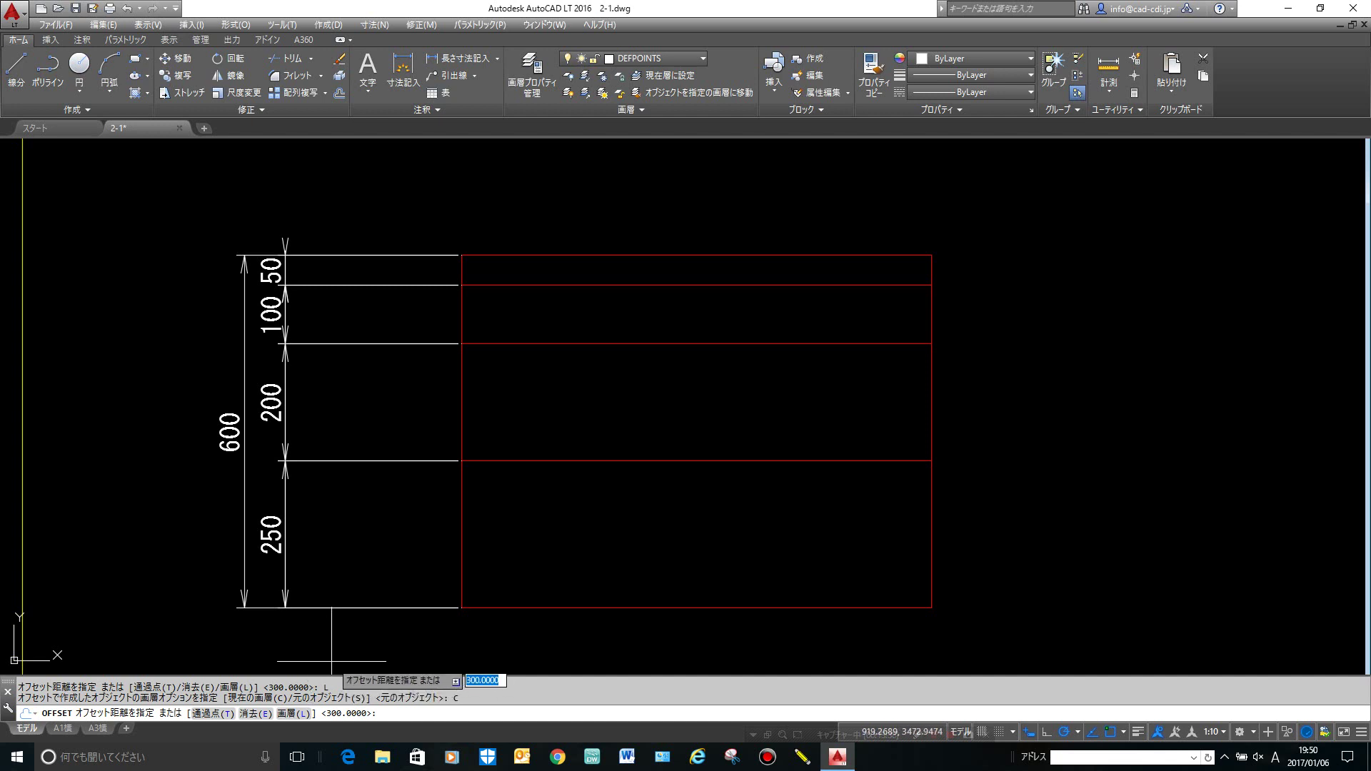
{"action": "type", "text": "150"}
{"action": "key", "text": "Return"}
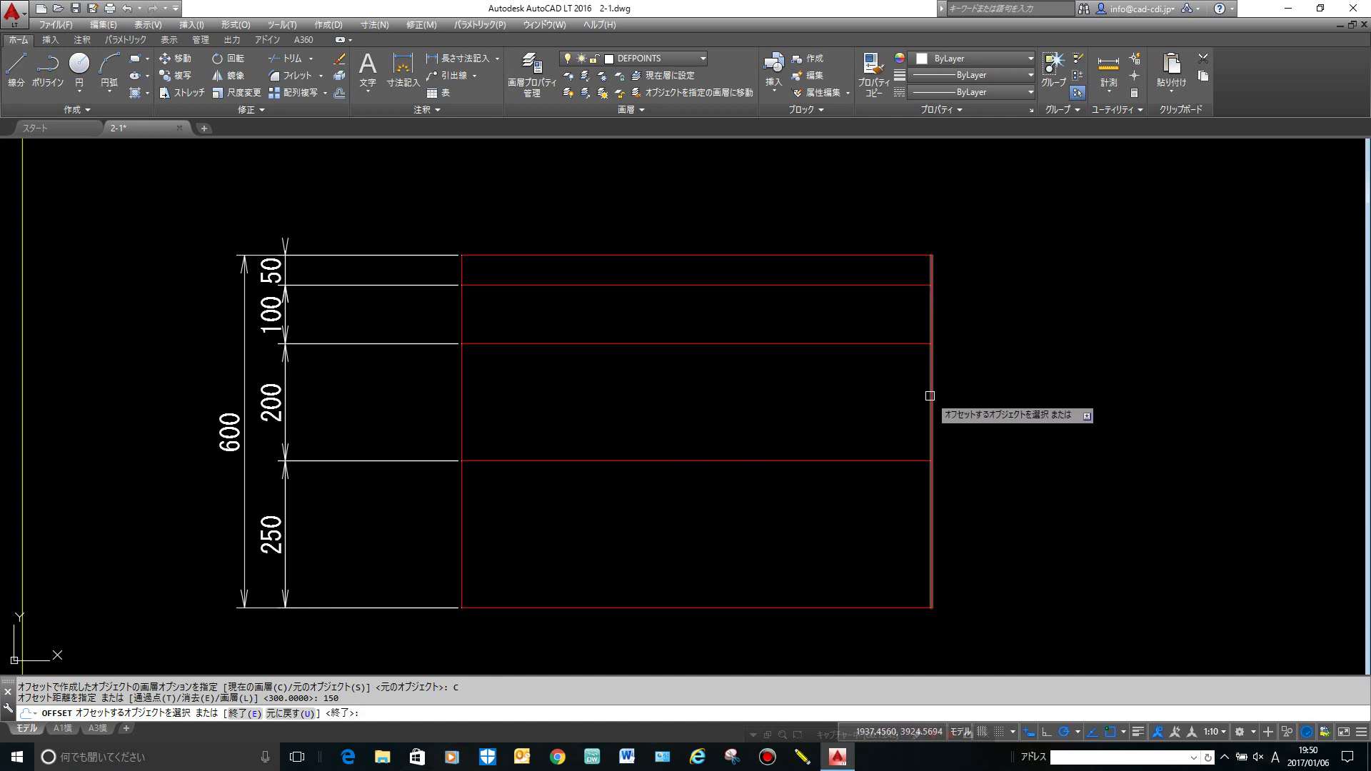
{"action": "left_click", "coordinate": [930, 392]}
{"action": "left_click", "coordinate": [978, 385]}
{"action": "key", "text": "Return"}
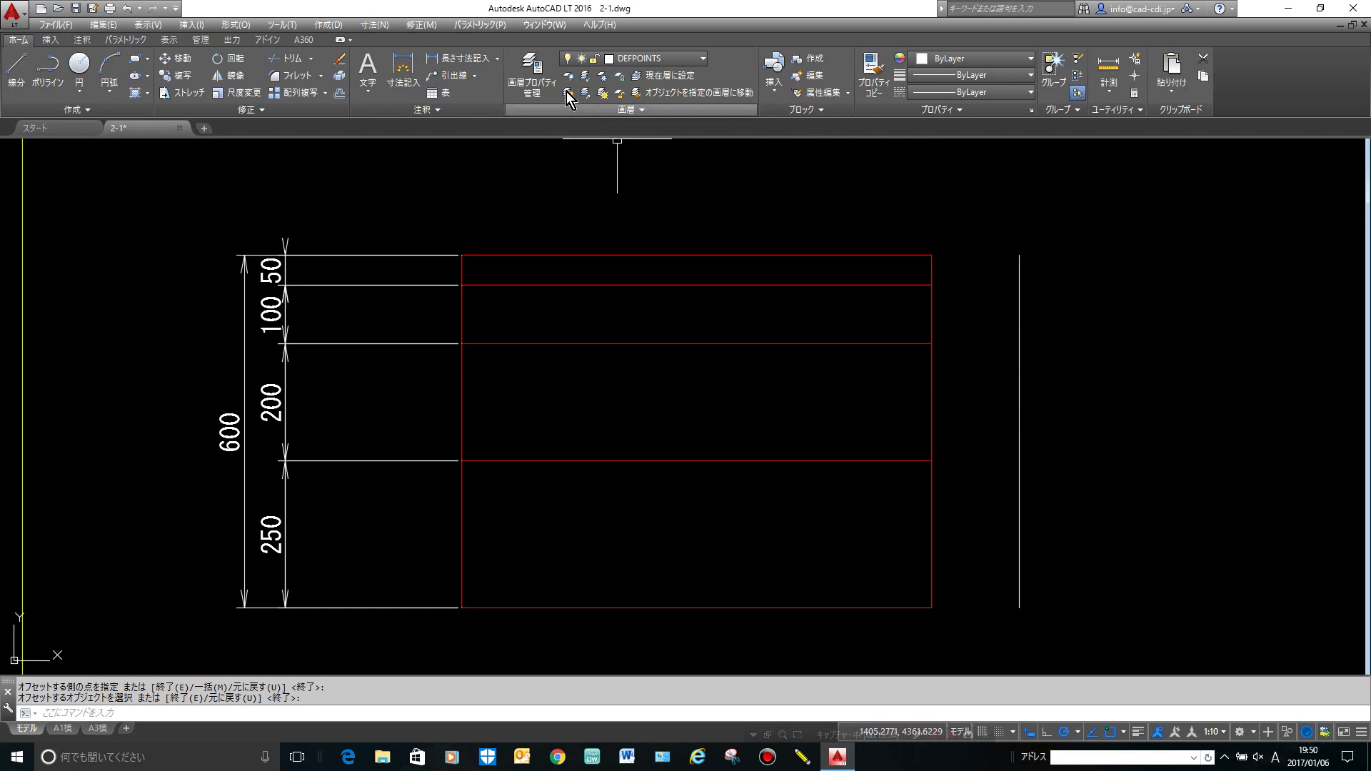
{"action": "left_click", "coordinate": [475, 76]}
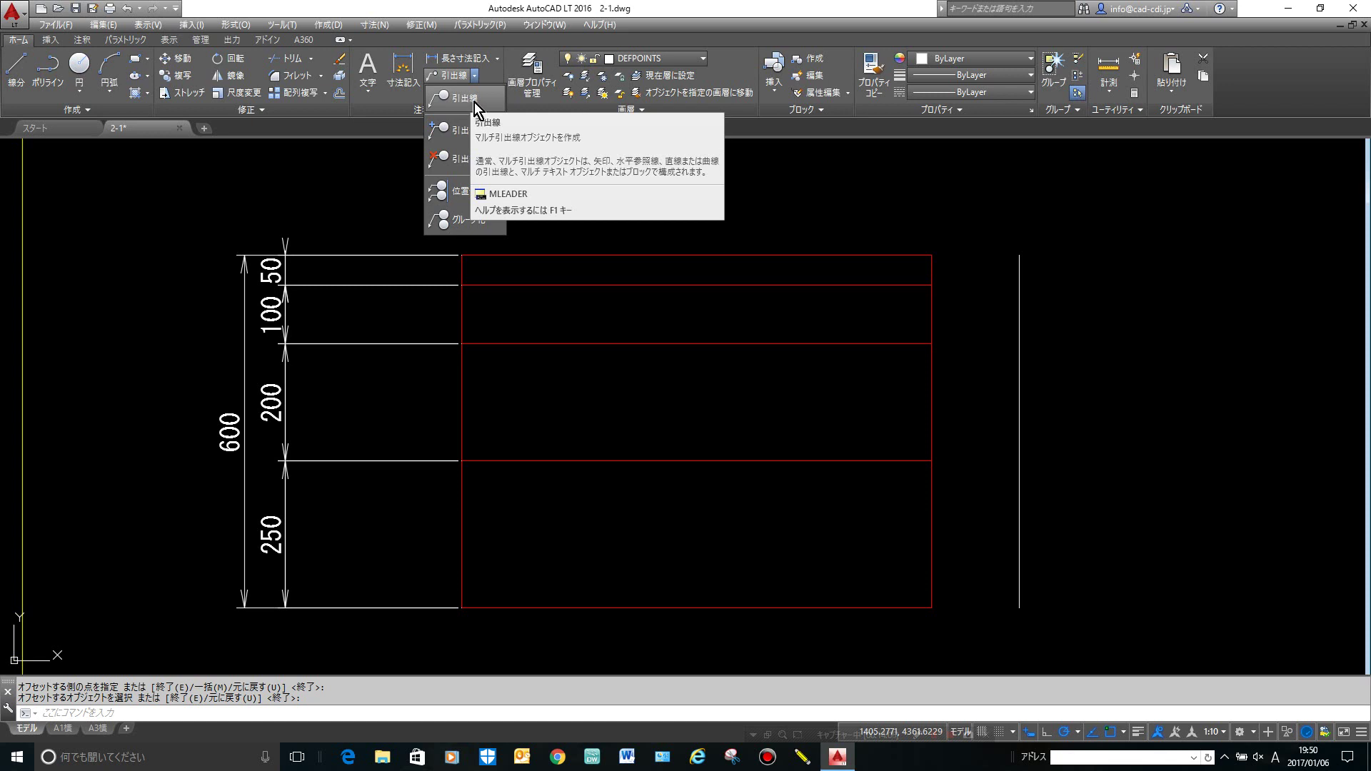
Start a multileader with its arrowhead at the midpoint of the top layer's right edge.
{"action": "left_click", "coordinate": [475, 101]}
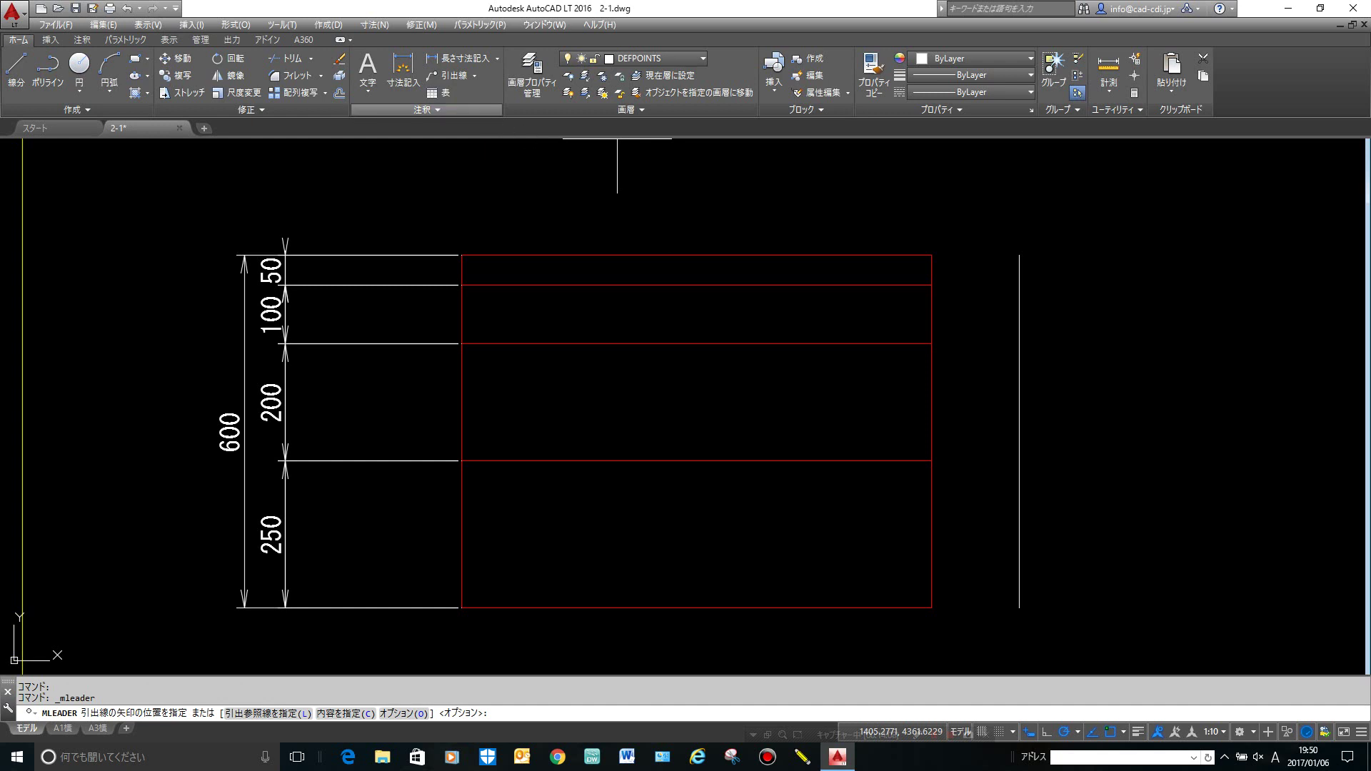
{"action": "mouse_move", "coordinate": [788, 240]}
{"action": "middle_mouse_down"}
{"action": "mouse_move", "coordinate": [740, 281]}
{"action": "mouse_move", "coordinate": [643, 260]}
{"action": "middle_mouse_up"}
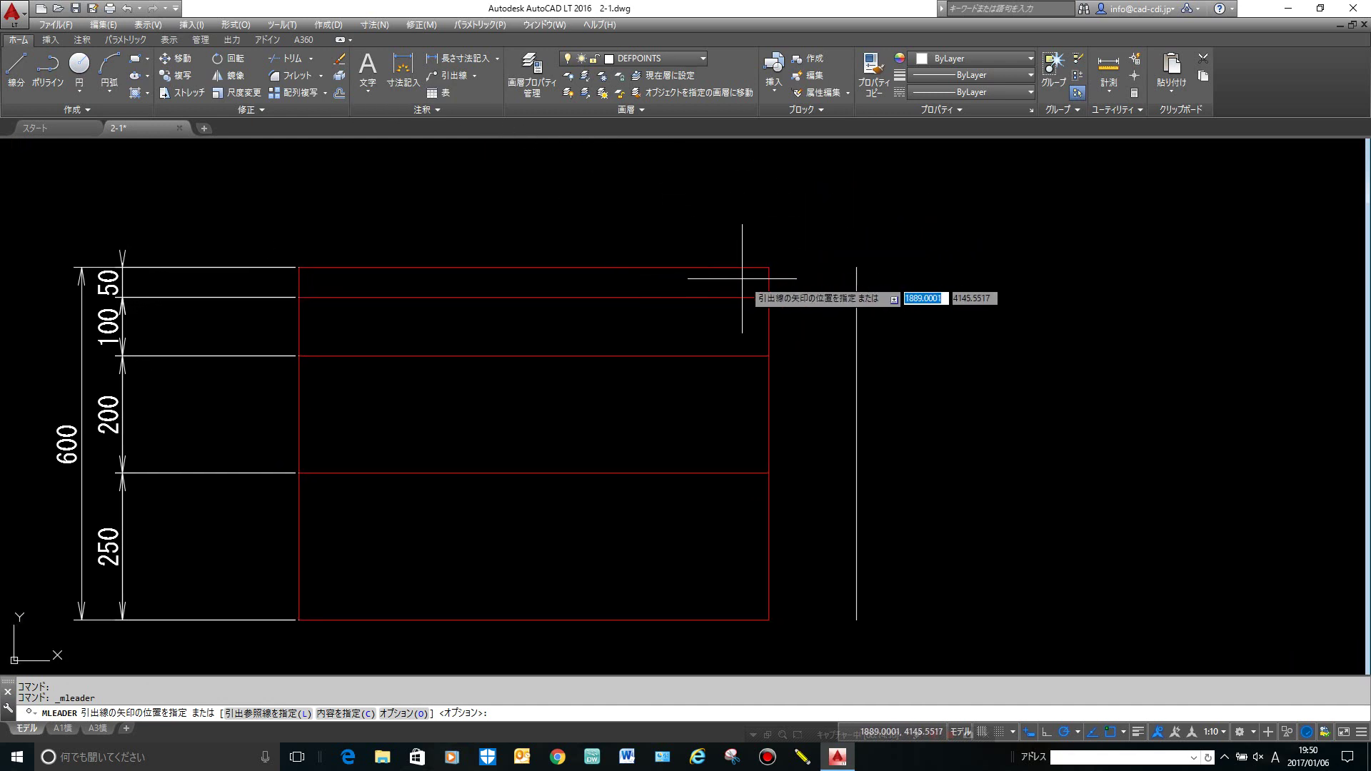
{"action": "scroll", "coordinate": [761, 277], "scroll_direction": "up", "scroll_amount": 2}
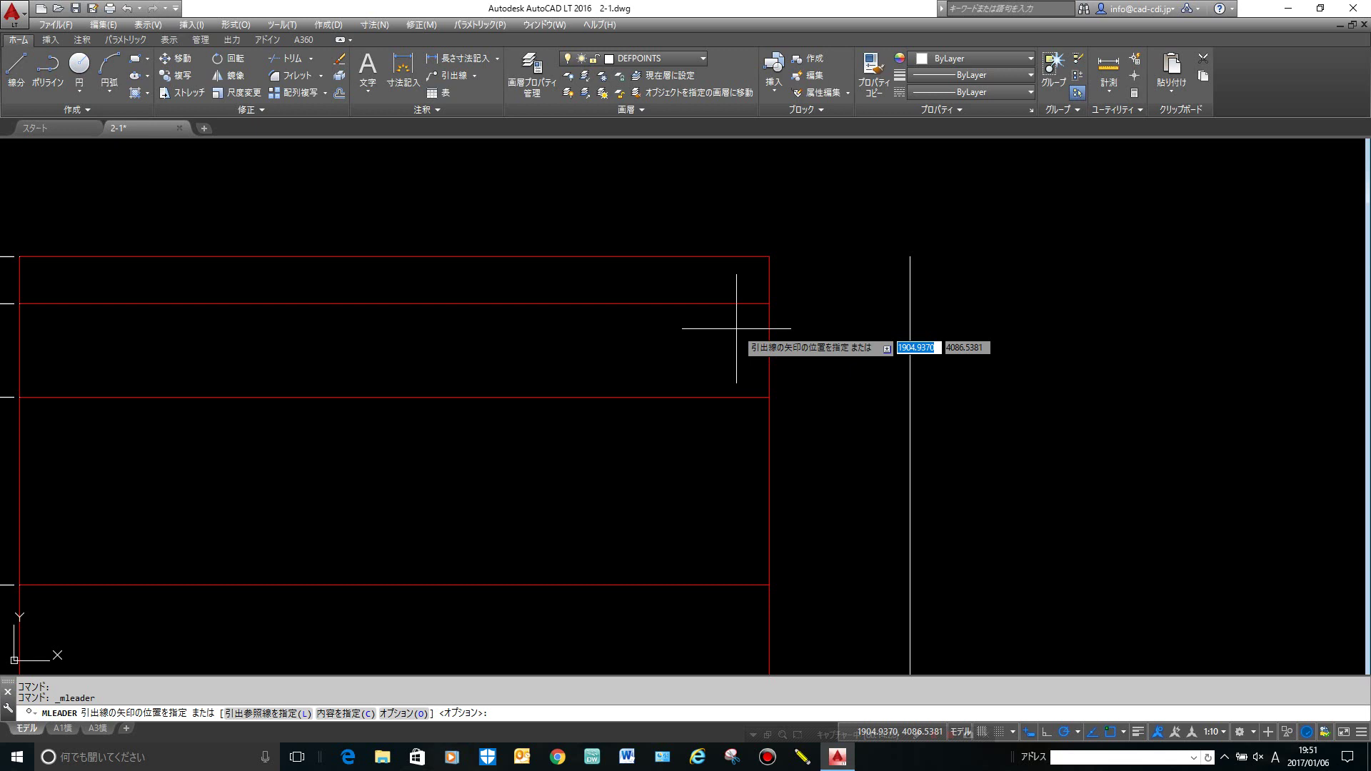
{"action": "right_click", "coordinate": [826, 293], "text": "shift"}
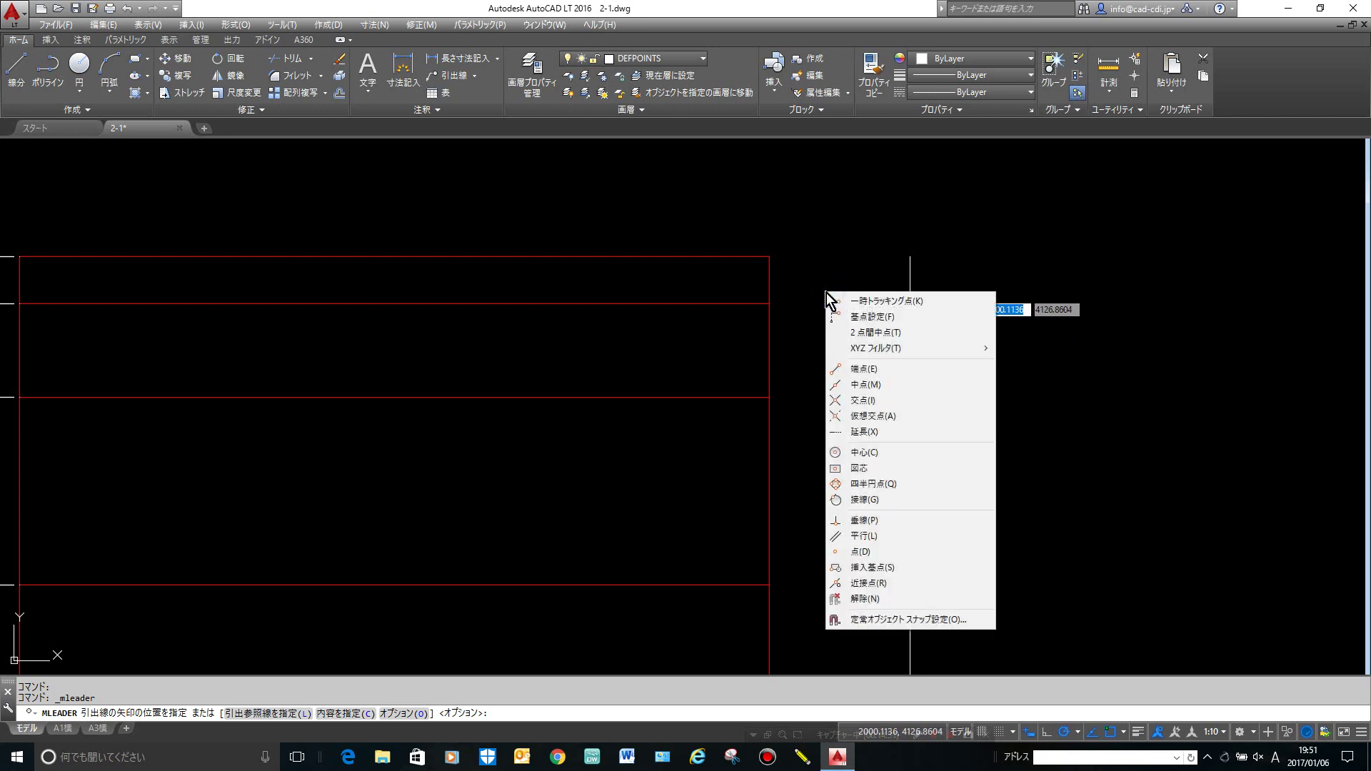
{"action": "left_click", "coordinate": [866, 332]}
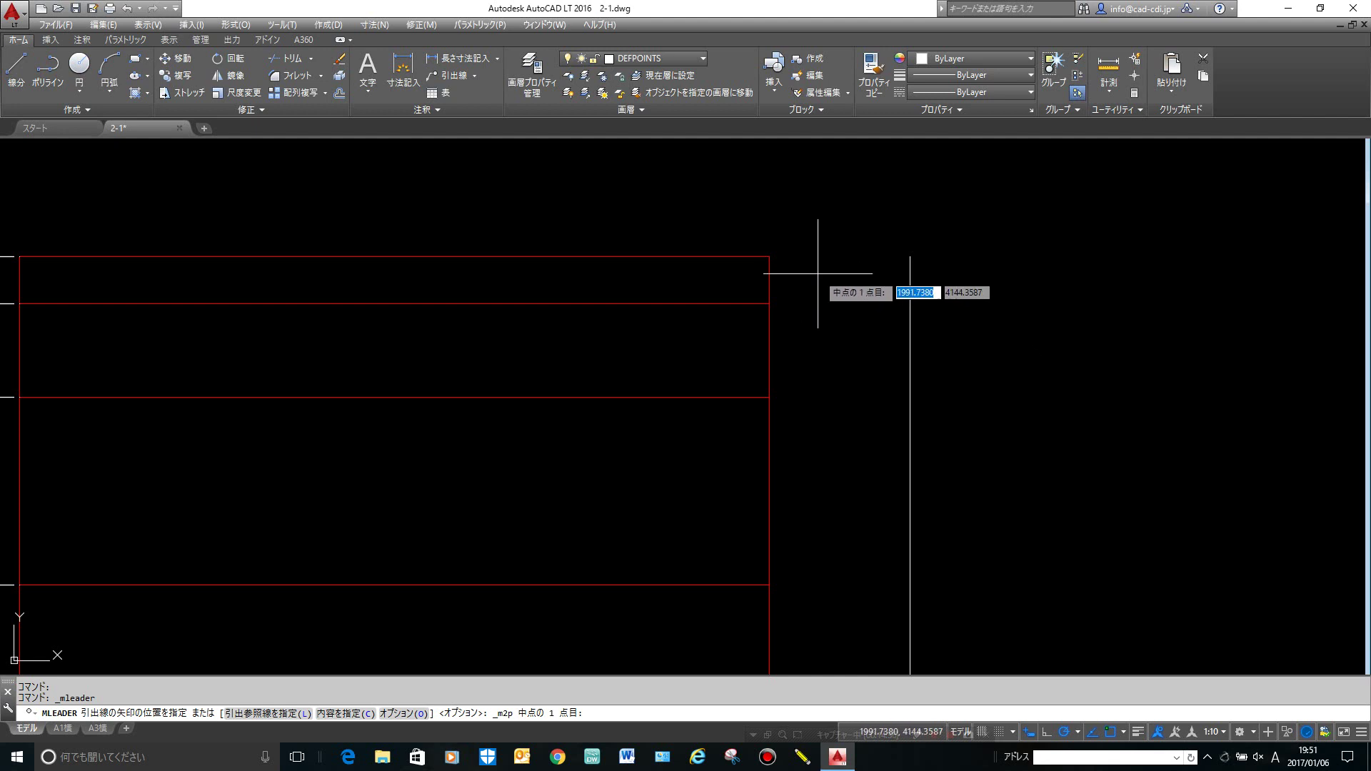
{"action": "scroll", "coordinate": [780, 249], "scroll_direction": "up", "scroll_amount": 2}
{"action": "left_click", "coordinate": [759, 261]}
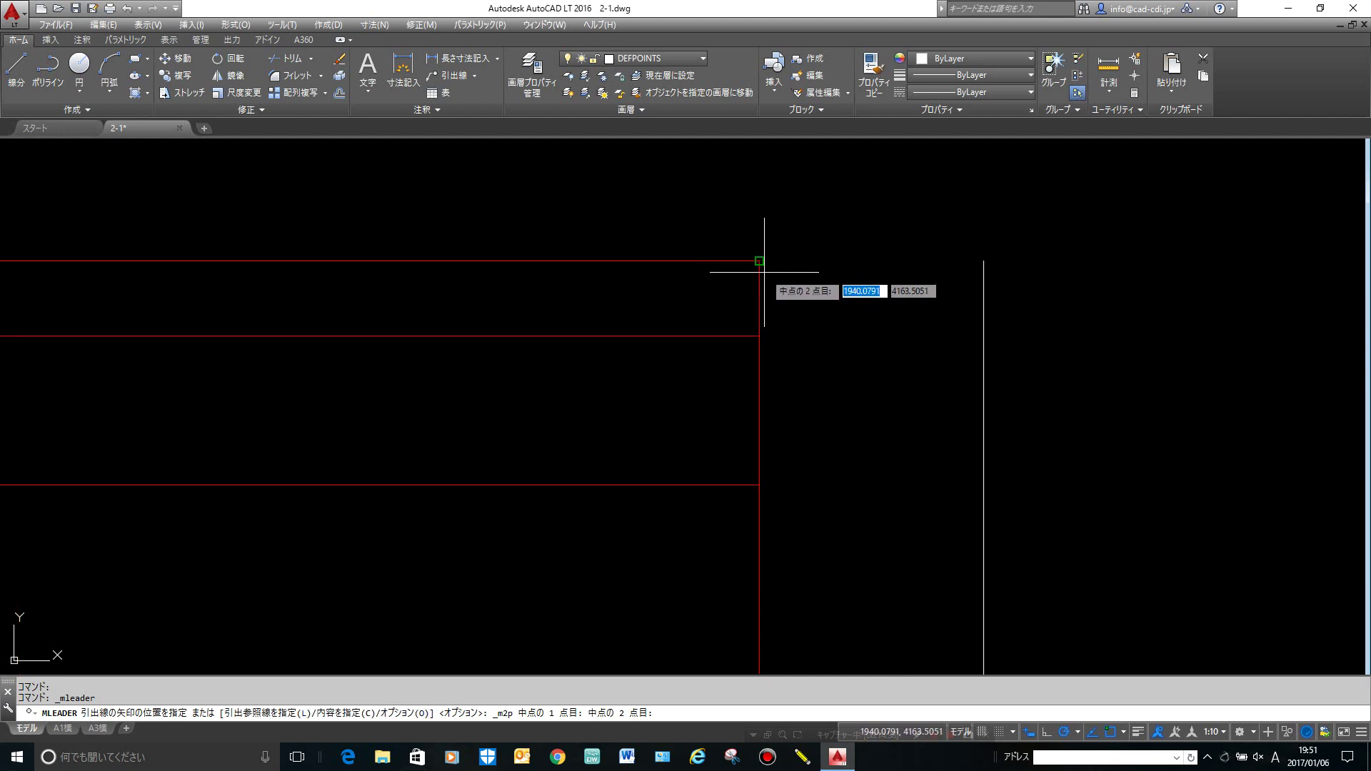
{"action": "left_click", "coordinate": [759, 336]}
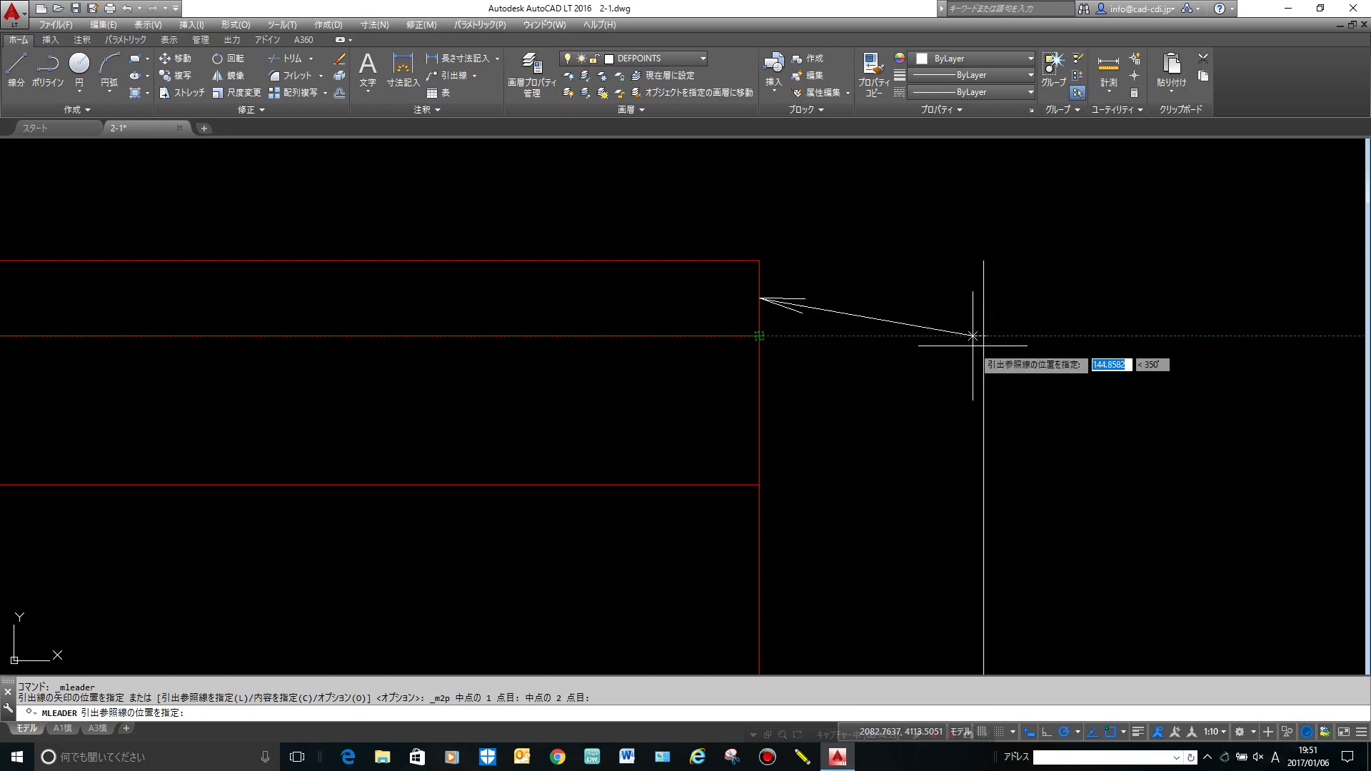
Adjust object snaps and land the leader on the helper line with default landing length.
{"action": "right_click", "coordinate": [1115, 736]}
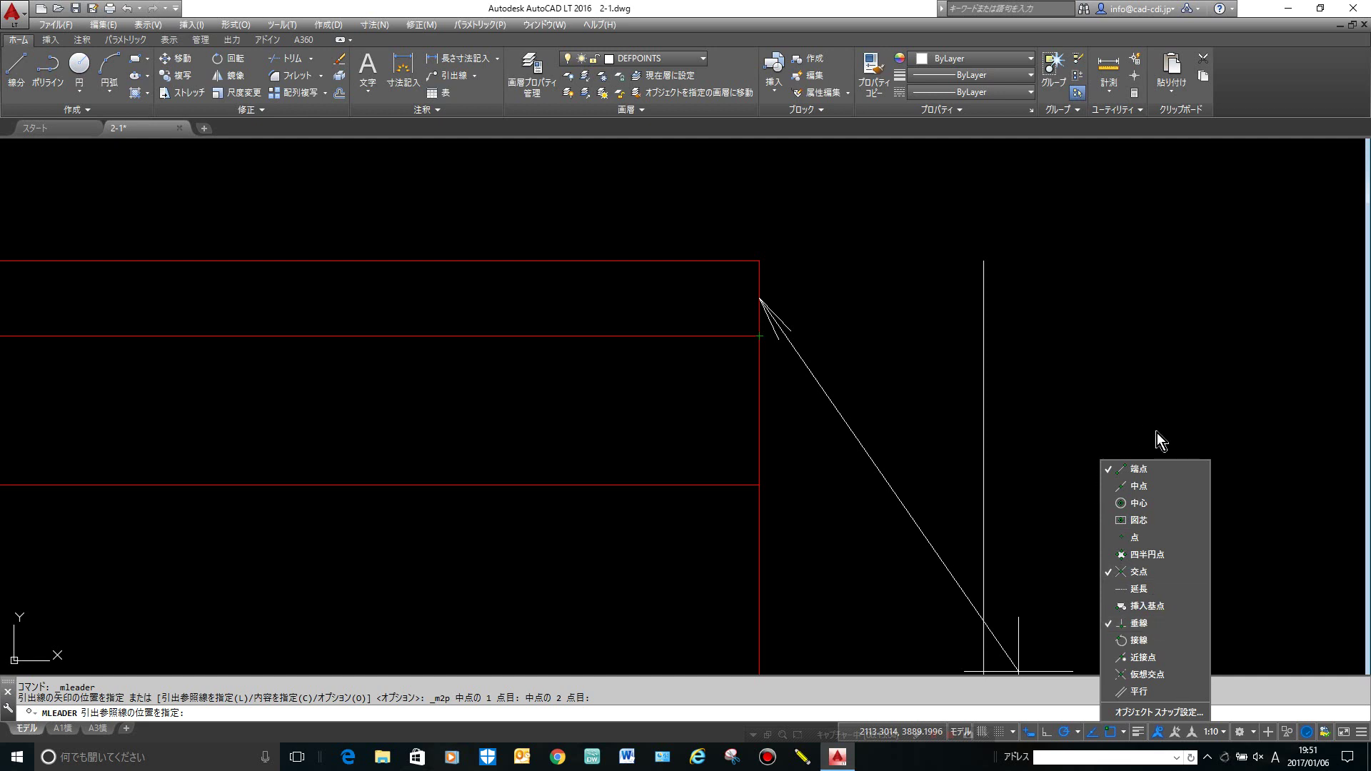
{"action": "left_click", "coordinate": [1018, 671]}
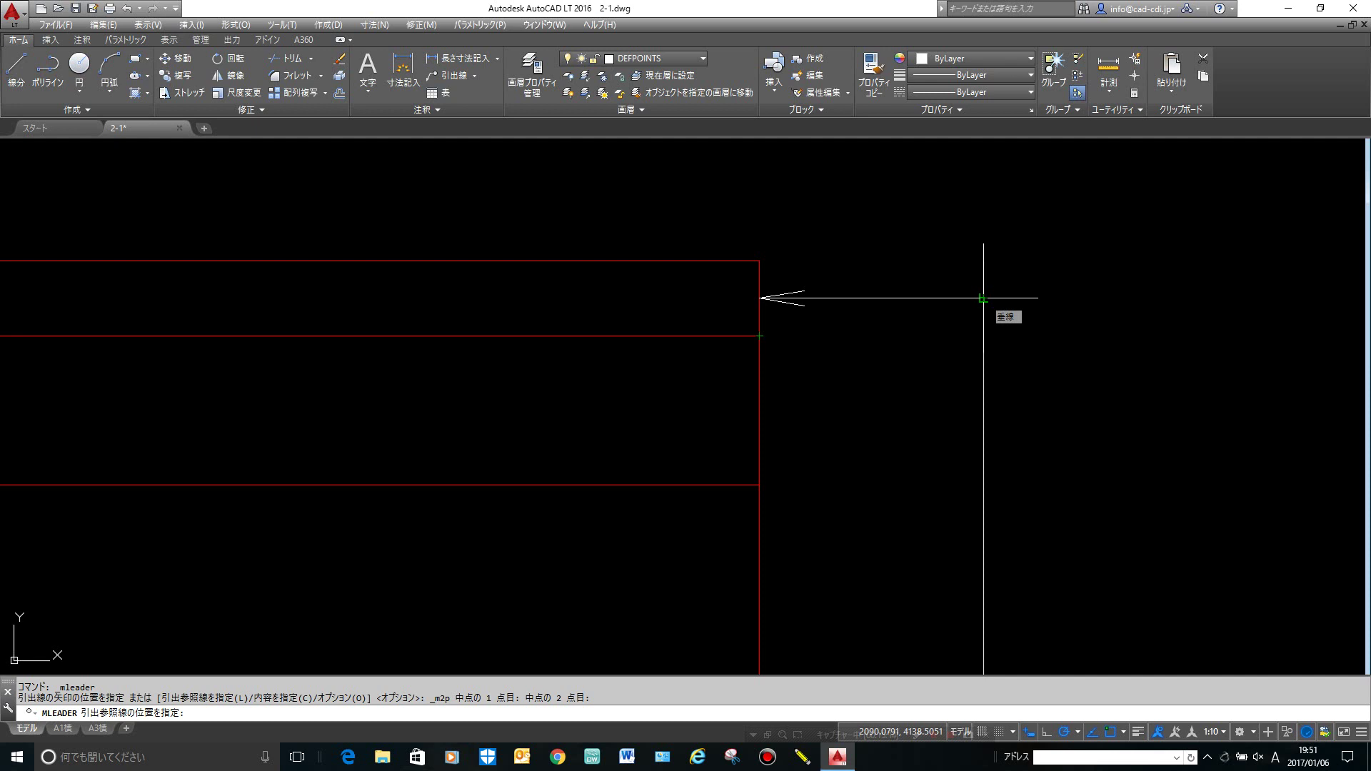
{"action": "left_click", "coordinate": [984, 298]}
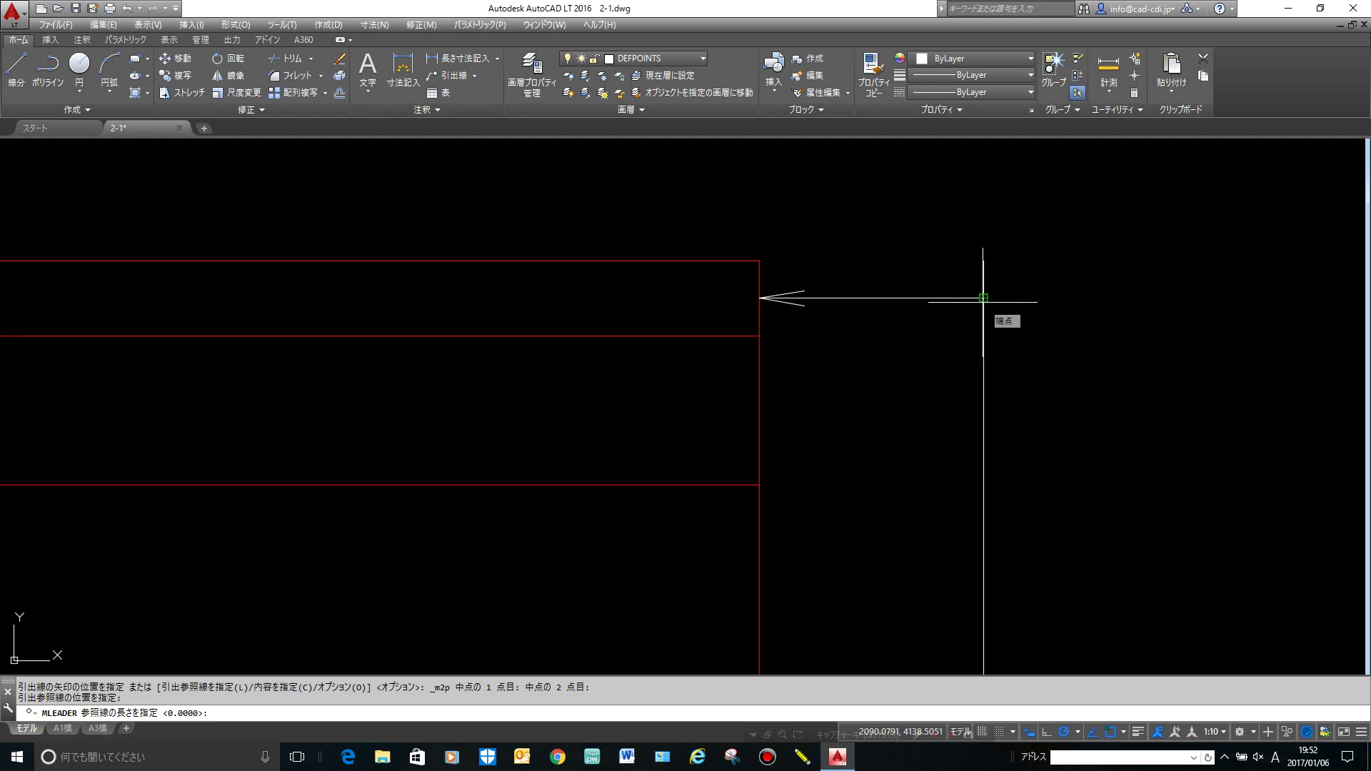
{"action": "left_click", "coordinate": [983, 297]}
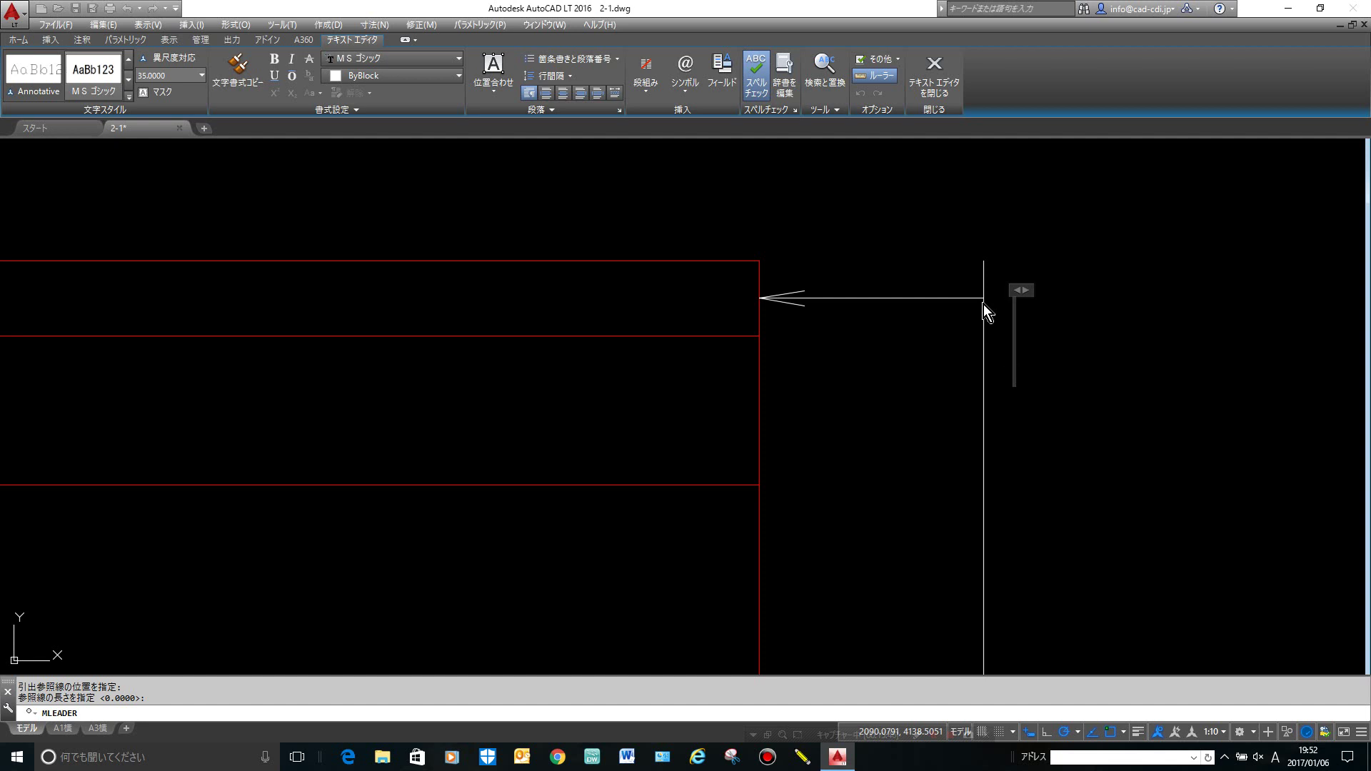
Enter the leader text 'As表層工 t=5cm', switching to Japanese input for 表層工.
{"action": "type", "text": "A"}
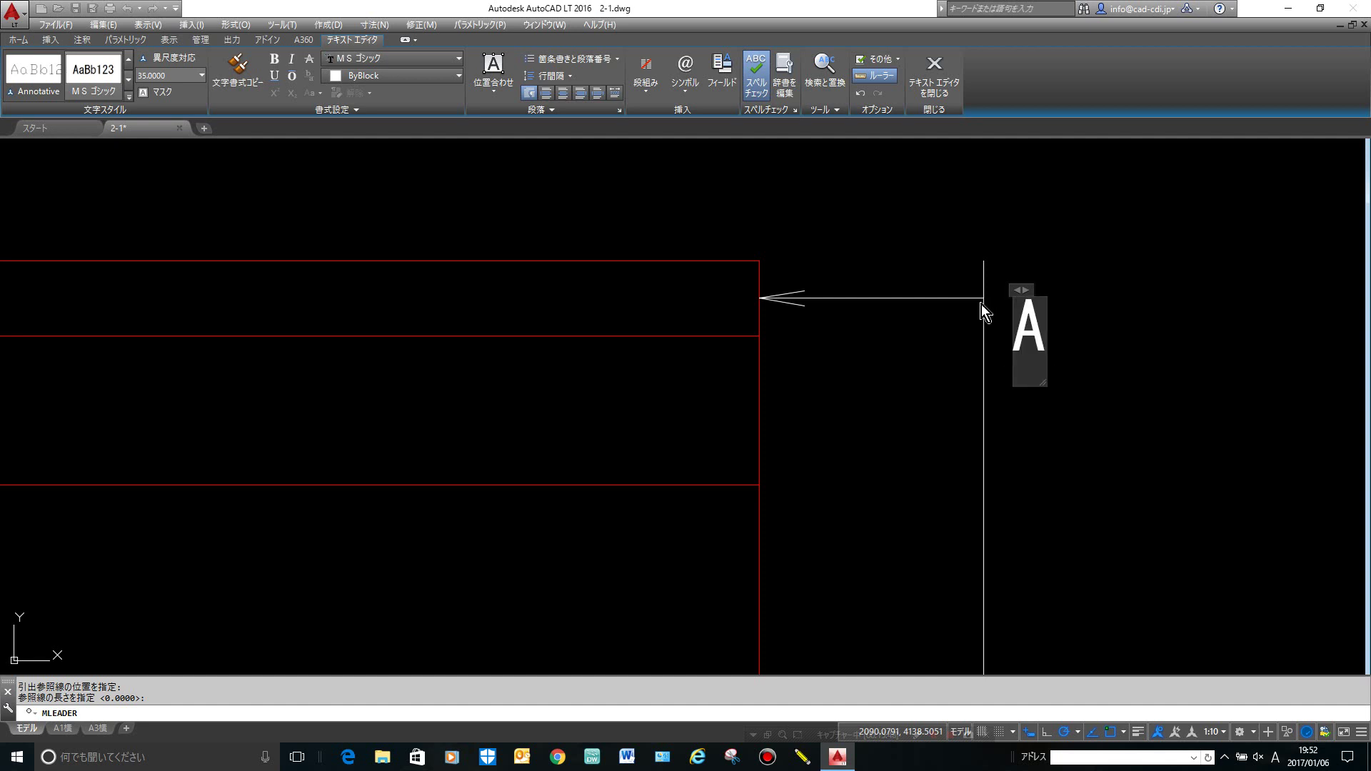
{"action": "type", "text": "s"}
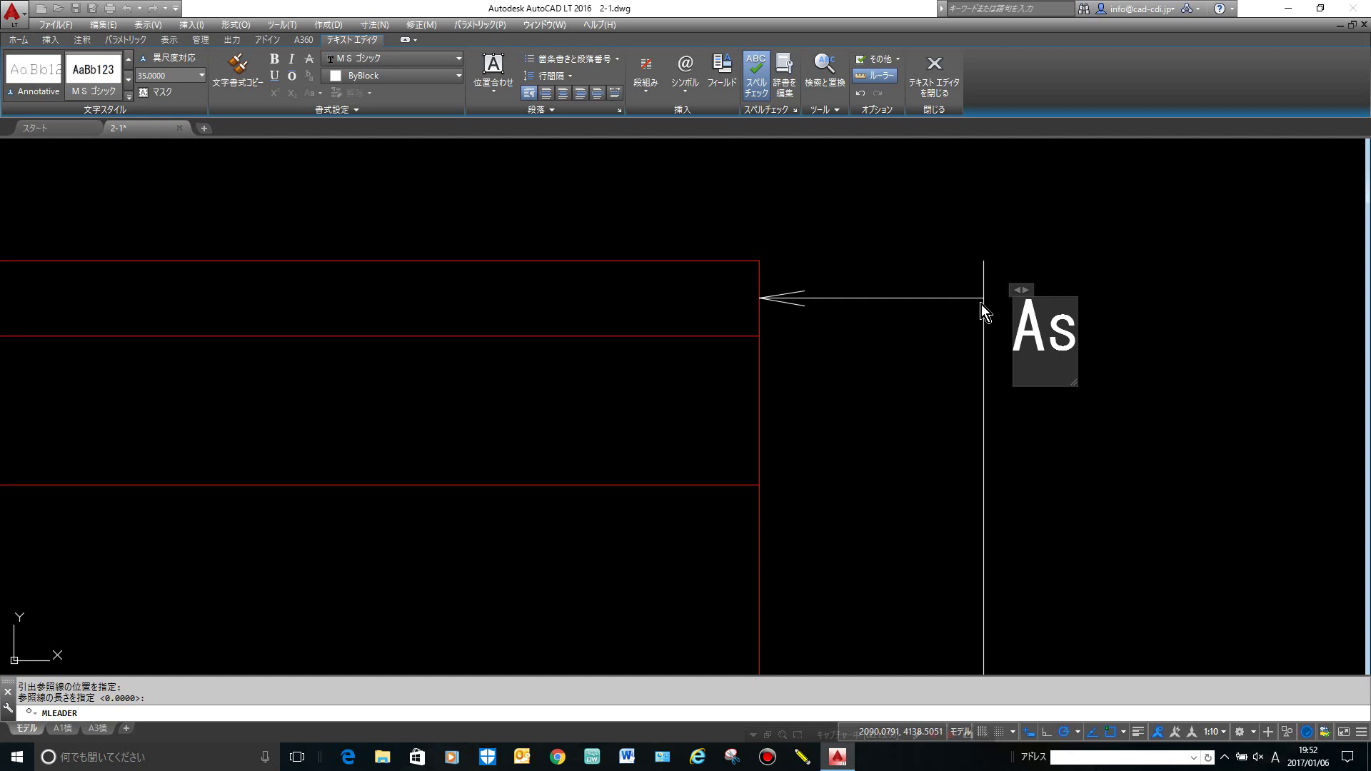
{"action": "key", "text": "Zenkaku_Hankaku"}
{"action": "type", "text": "hyous"}
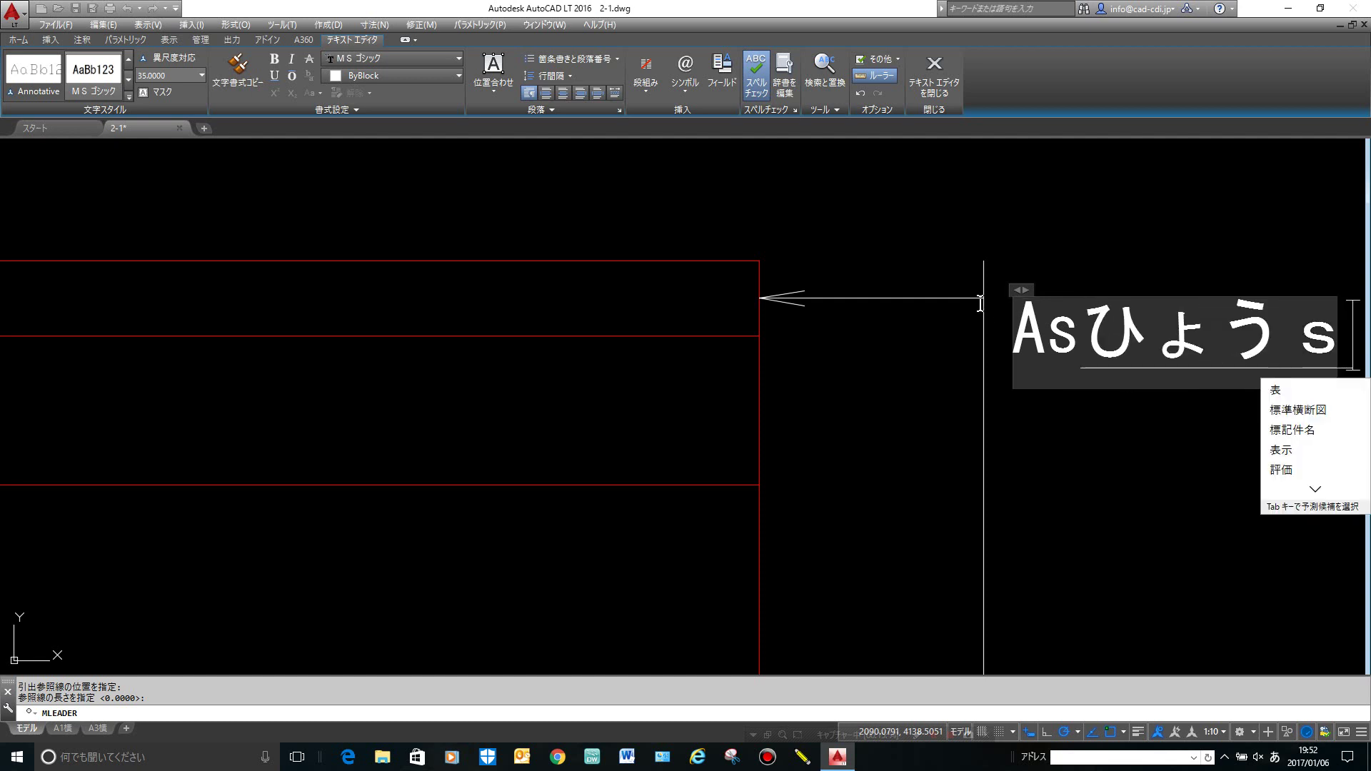
{"action": "type", "text": "ou"}
{"action": "type", "text": "k"}
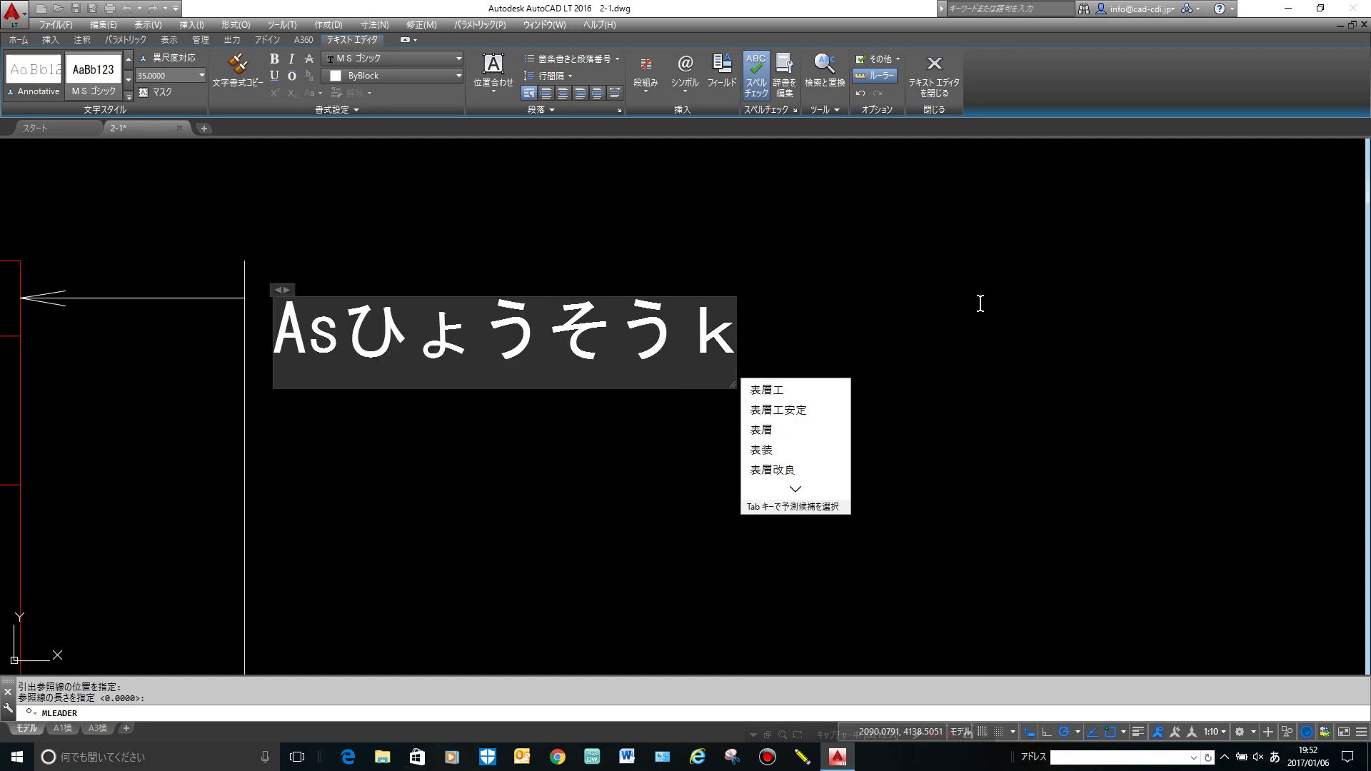
{"action": "type", "text": "ou"}
{"action": "key", "text": "space"}
{"action": "key", "text": "Return"}
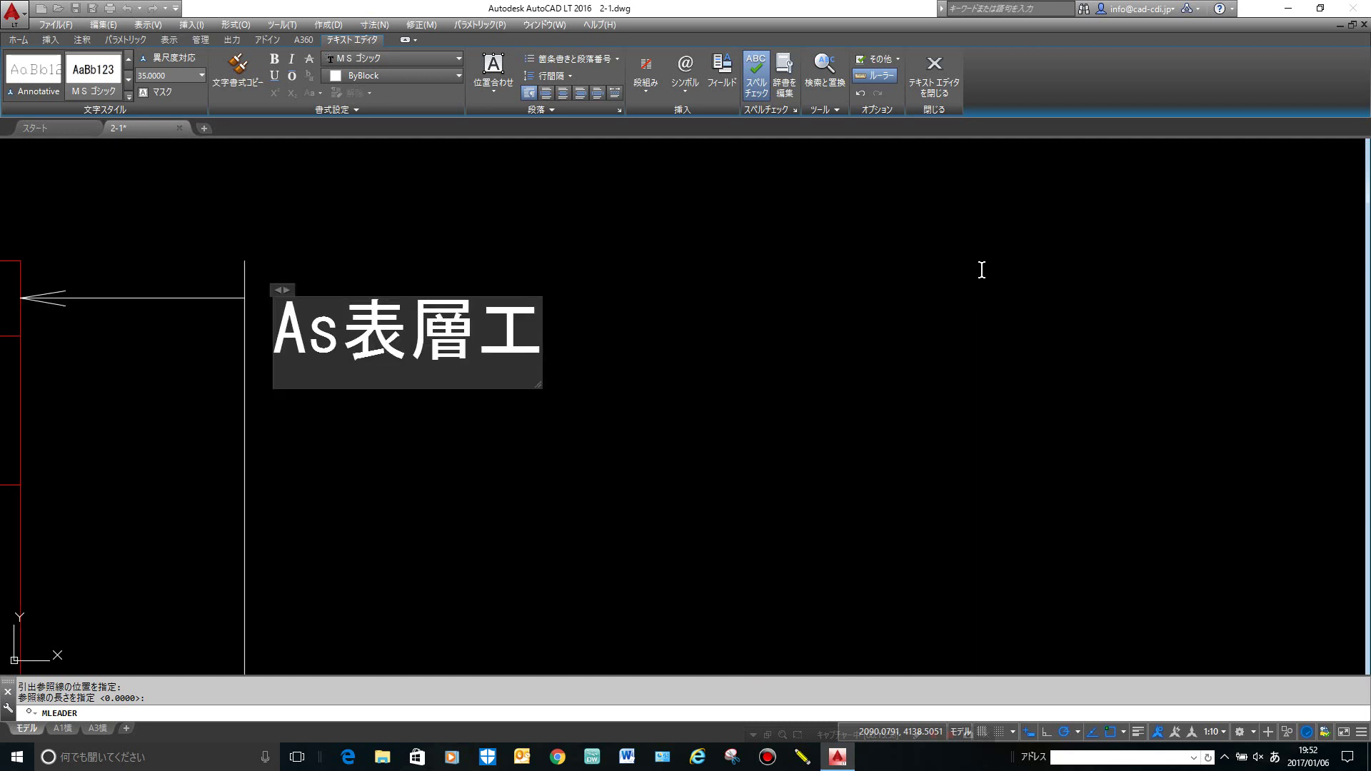
{"action": "key", "text": "Zenkaku_Hankaku"}
{"action": "type", "text": " t="}
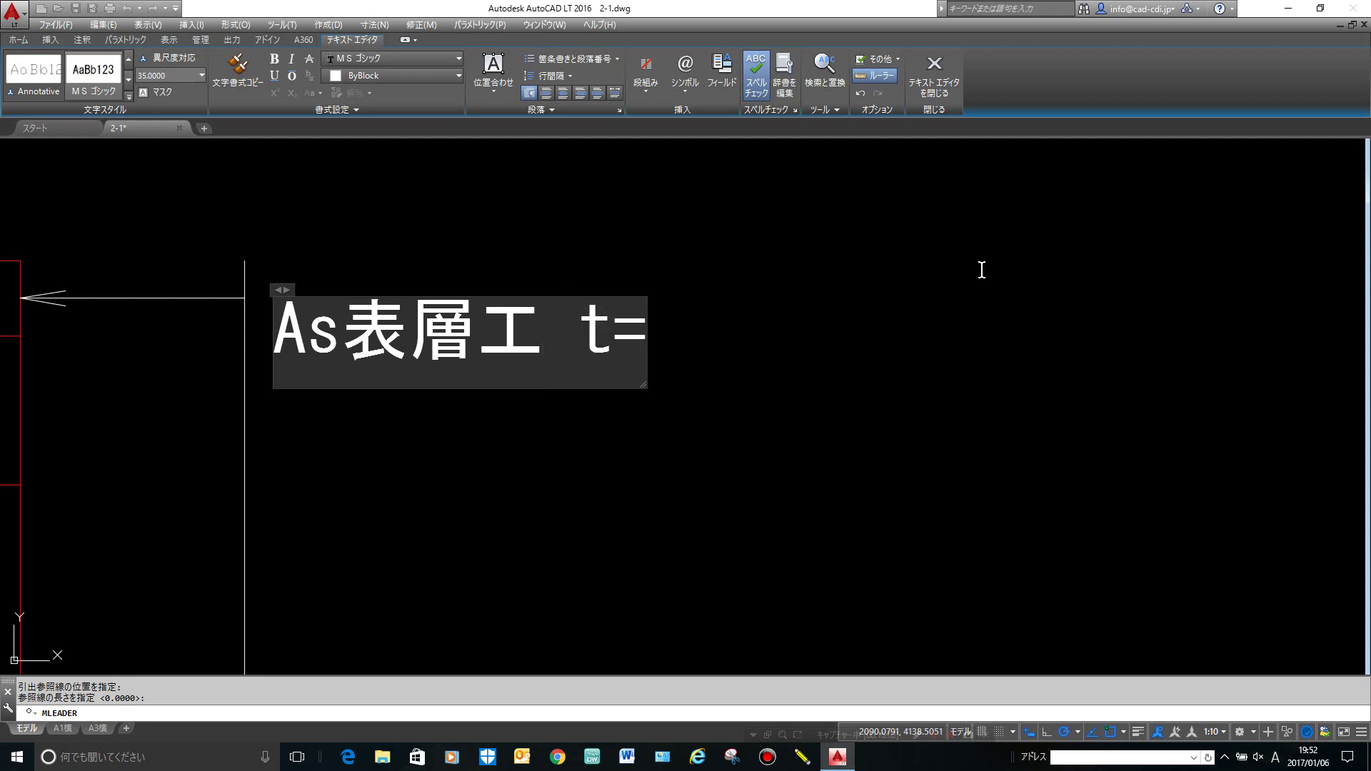
{"action": "type", "text": "5c"}
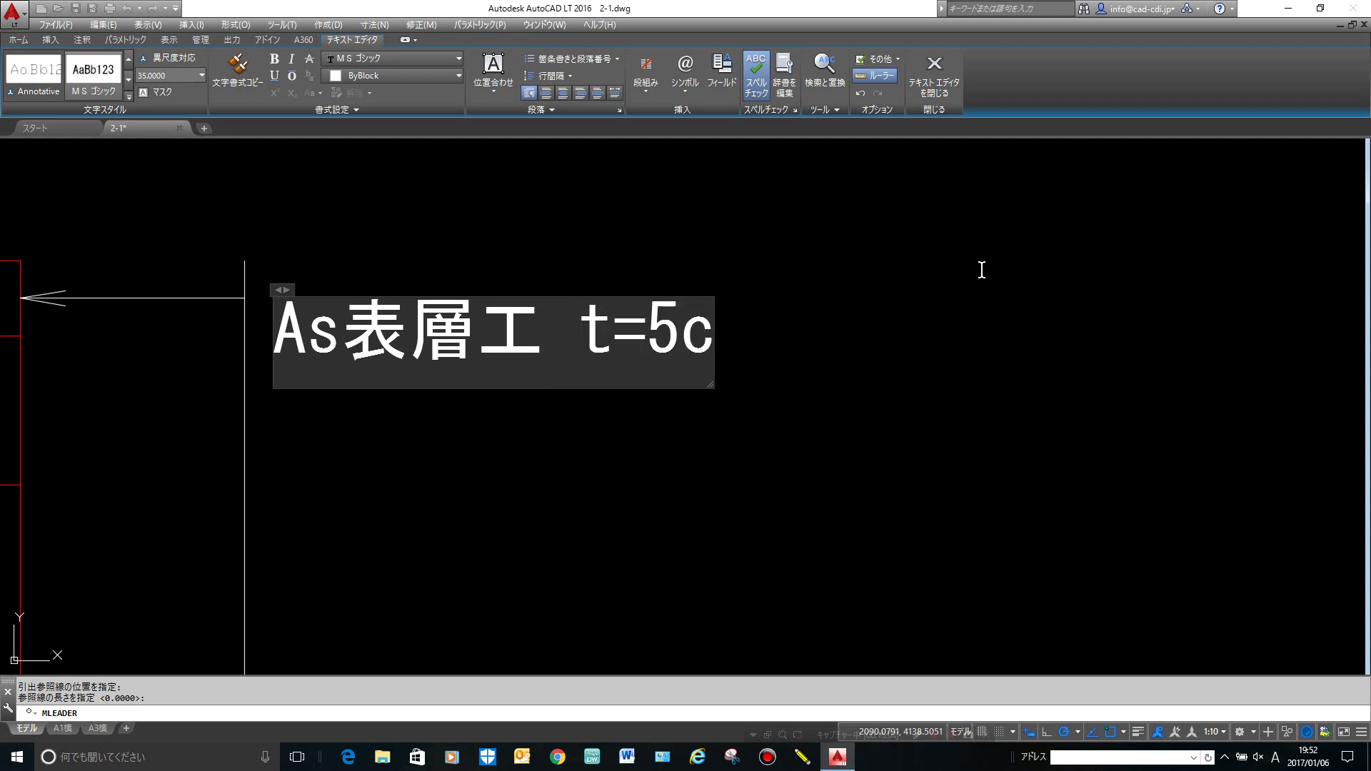
{"action": "type", "text": "m"}
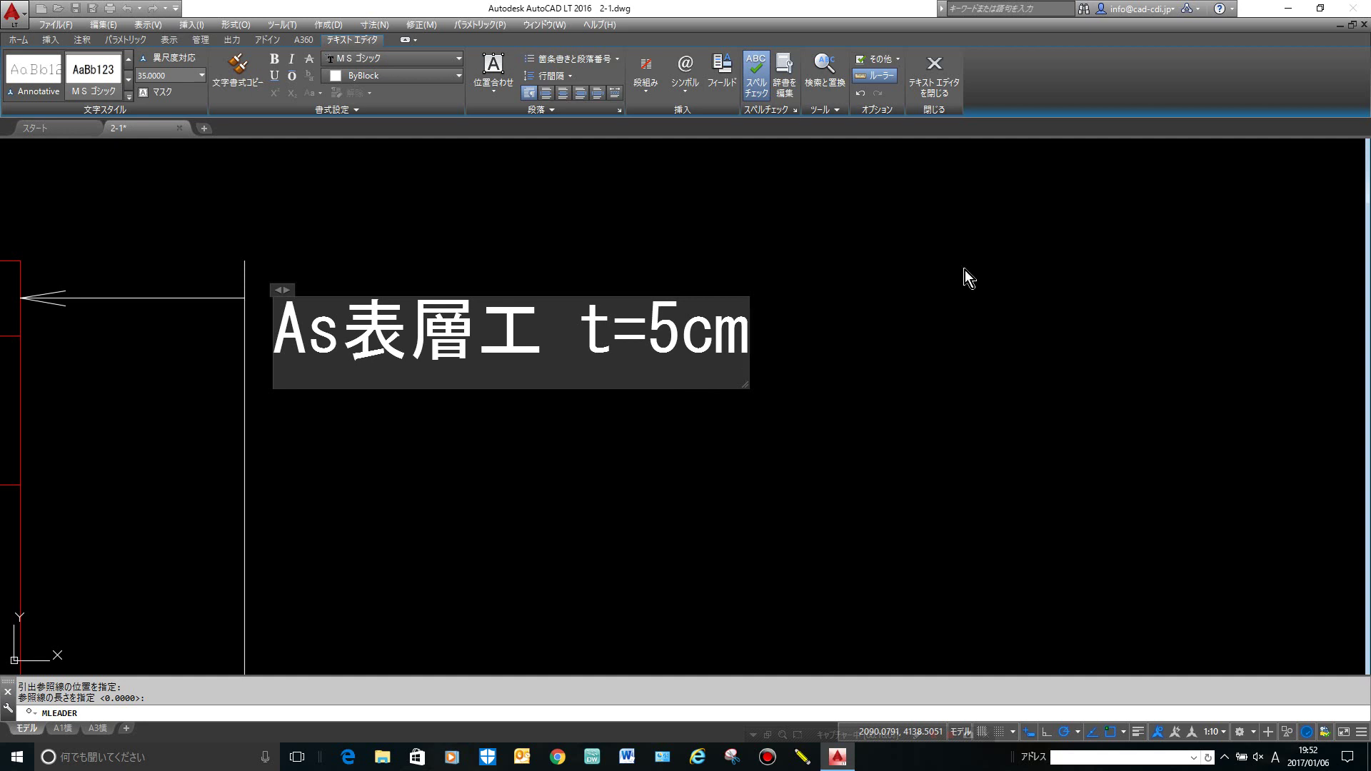
{"action": "left_click", "coordinate": [965, 269]}
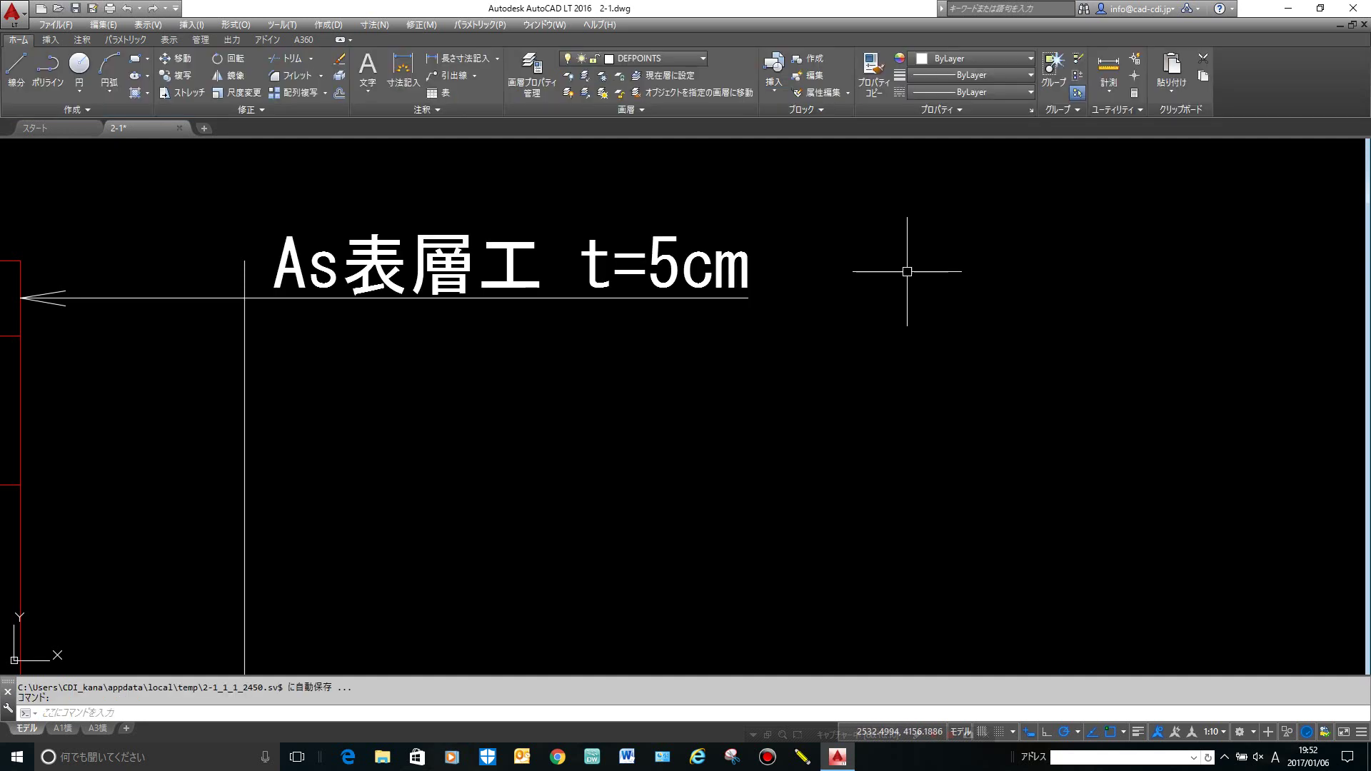
{"action": "scroll", "coordinate": [906, 271], "scroll_direction": "down", "scroll_amount": 3}
{"action": "scroll", "coordinate": [967, 270], "scroll_direction": "down", "scroll_amount": 1}
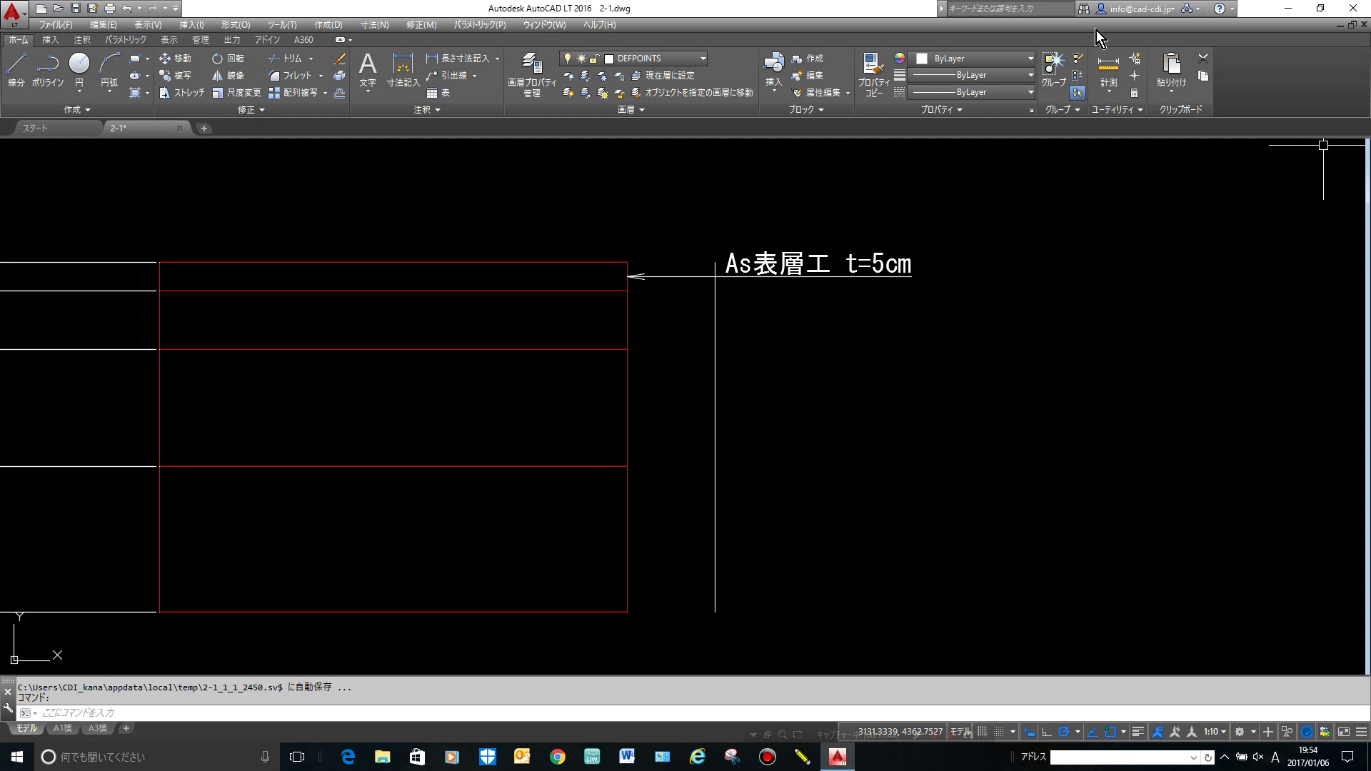
Select the leader label for copying with its base point at the arrow tip.
{"action": "left_click", "coordinate": [191, 80]}
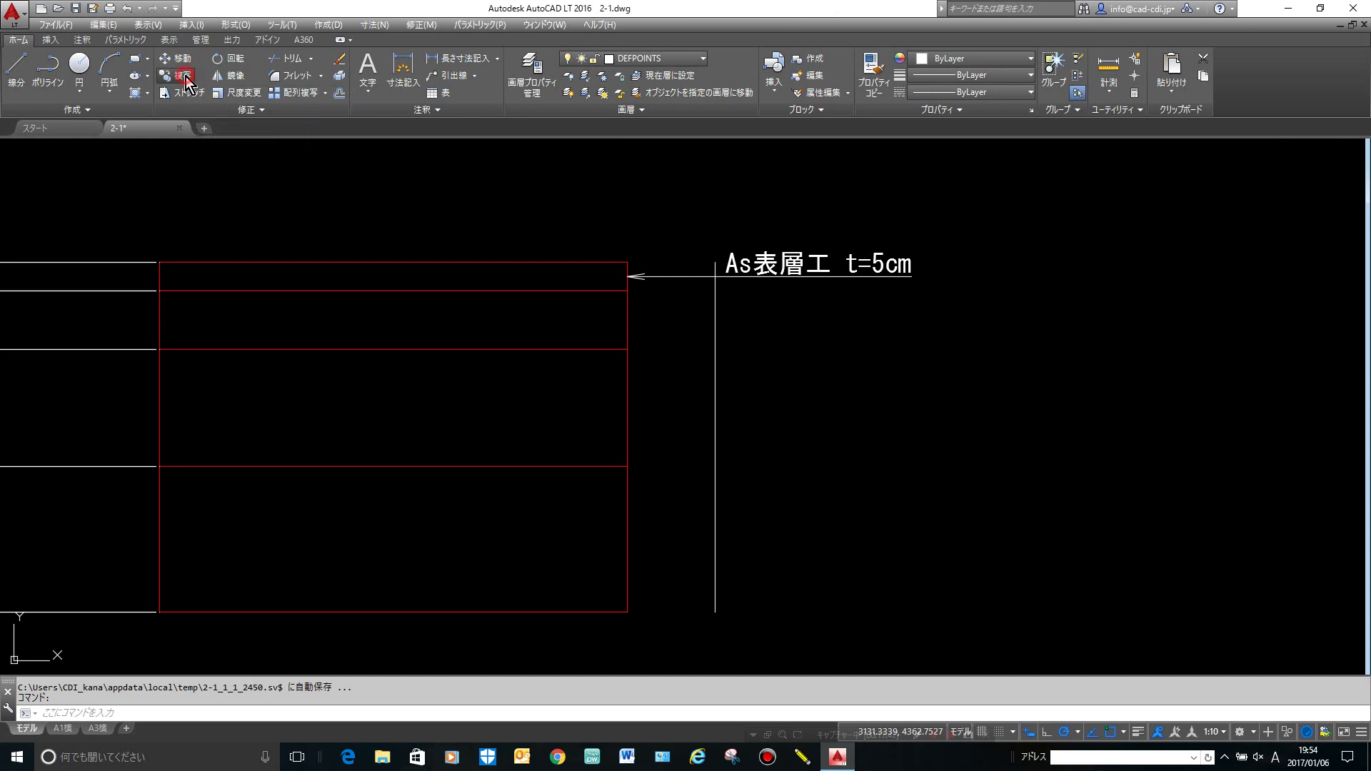
{"action": "left_click", "coordinate": [917, 292]}
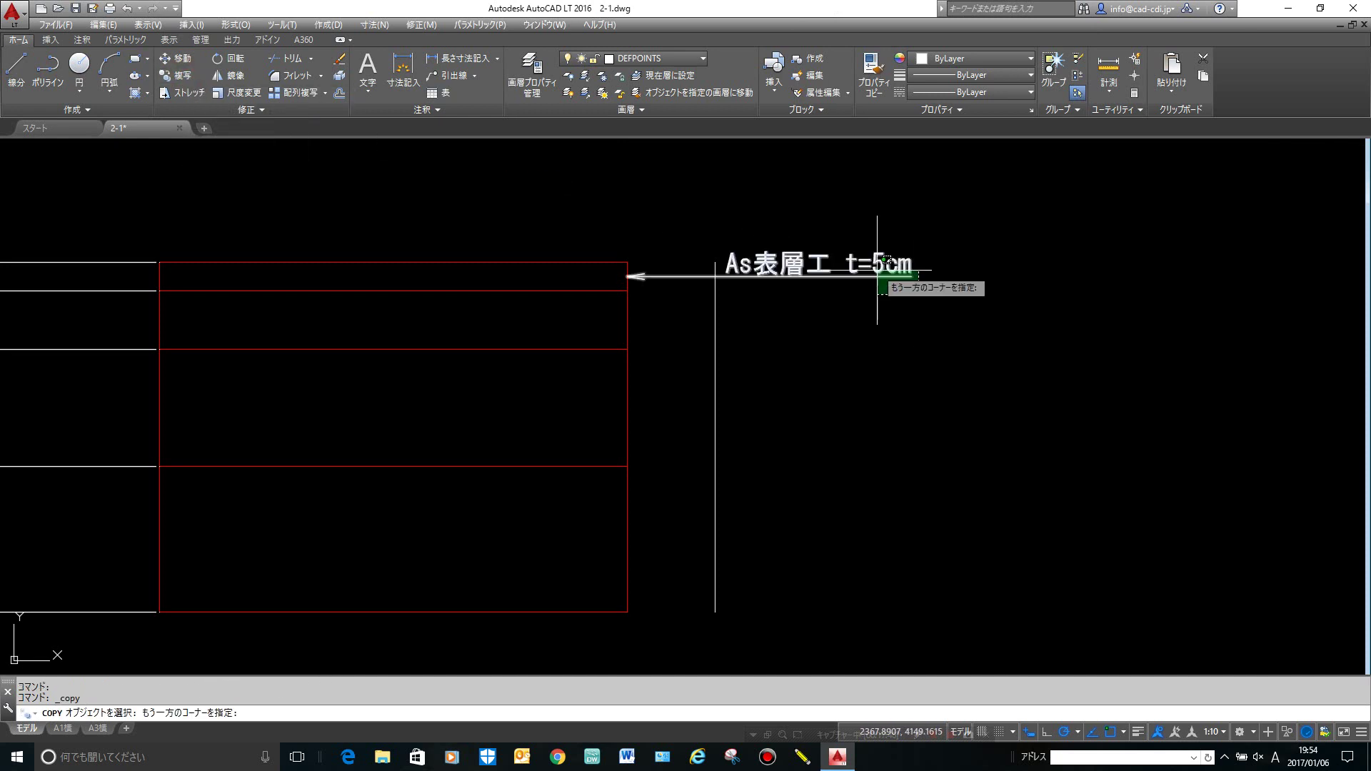
{"action": "left_click", "coordinate": [790, 218]}
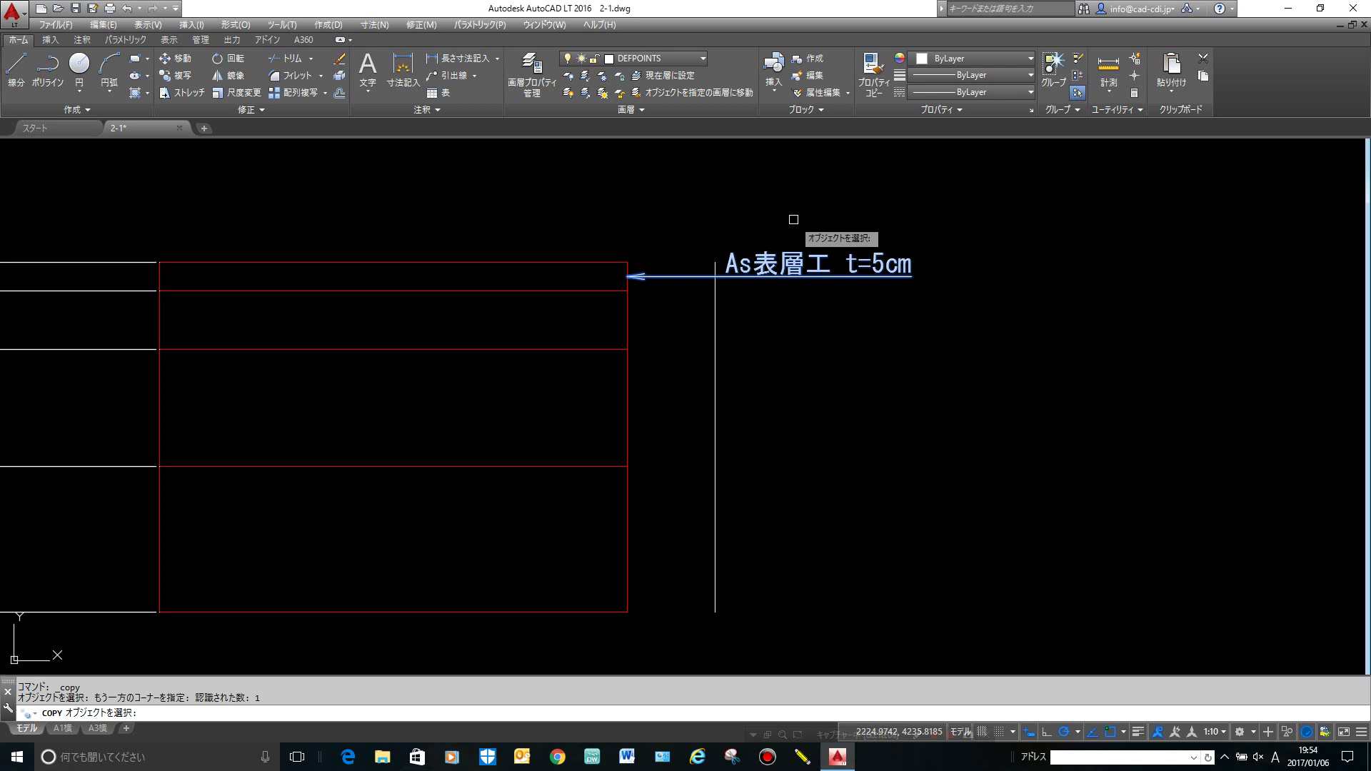
{"action": "key", "text": "Return"}
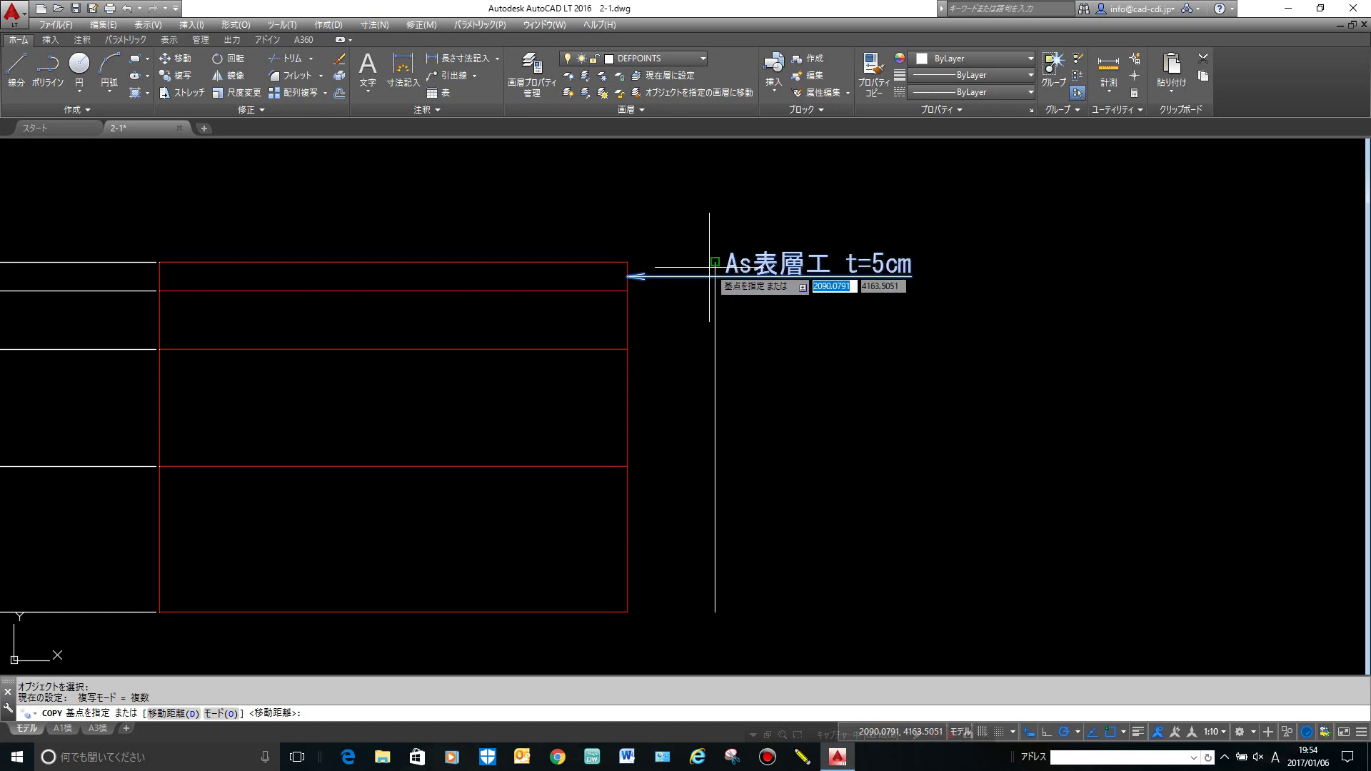
{"action": "scroll", "coordinate": [707, 265], "scroll_direction": "up", "scroll_amount": 5}
{"action": "middle_click_drag", "start_coordinate": [671, 252], "coordinate": [794, 212]}
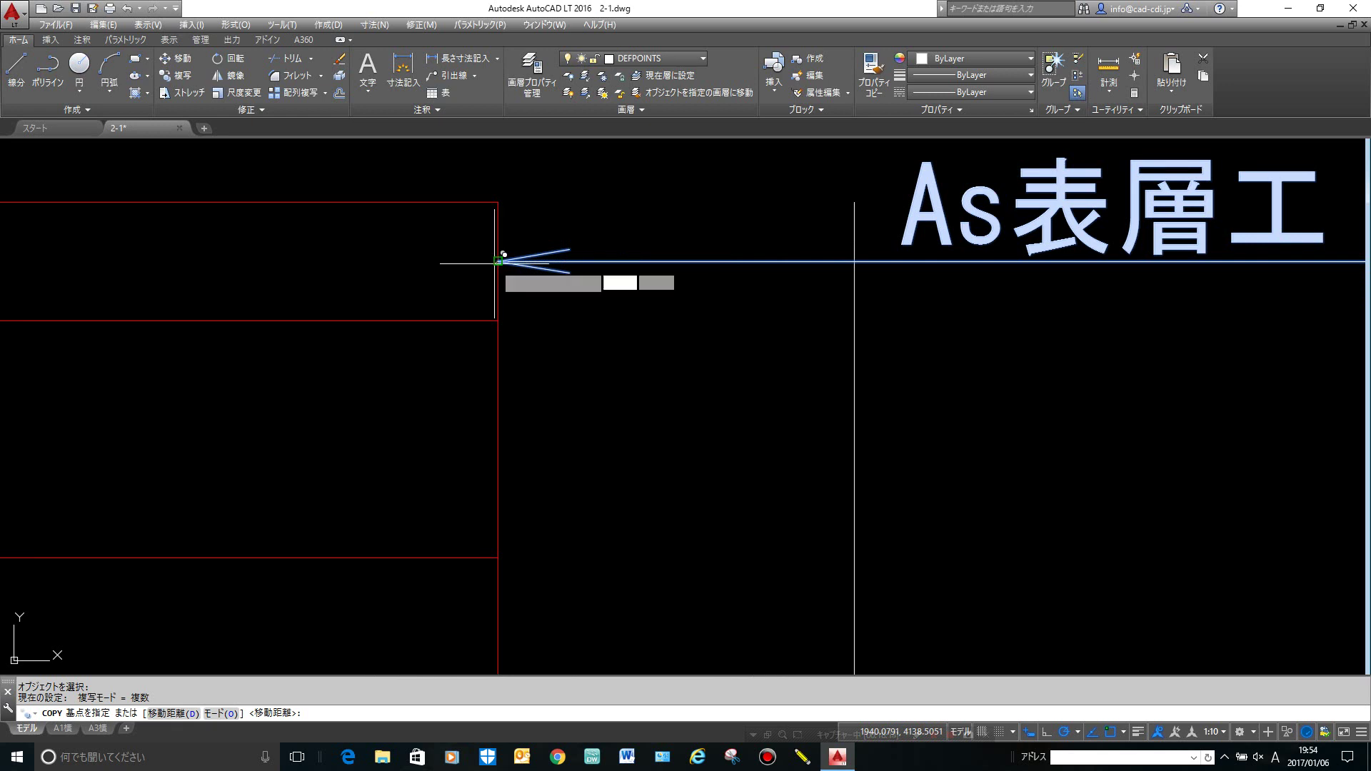
{"action": "left_click", "coordinate": [498, 261]}
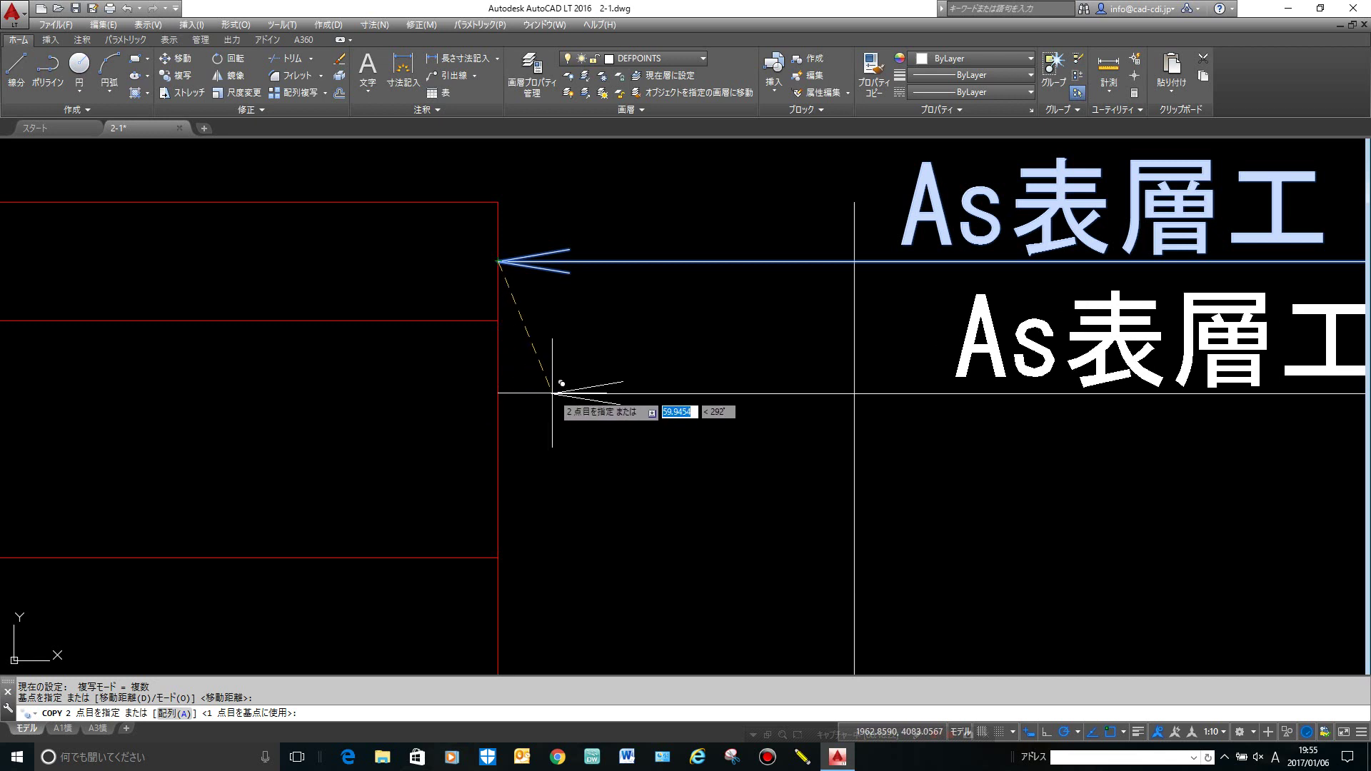
Place copies at mid-height of the second and third layers using Mid Between 2 Points.
{"action": "right_click", "coordinate": [554, 393], "text": "shift"}
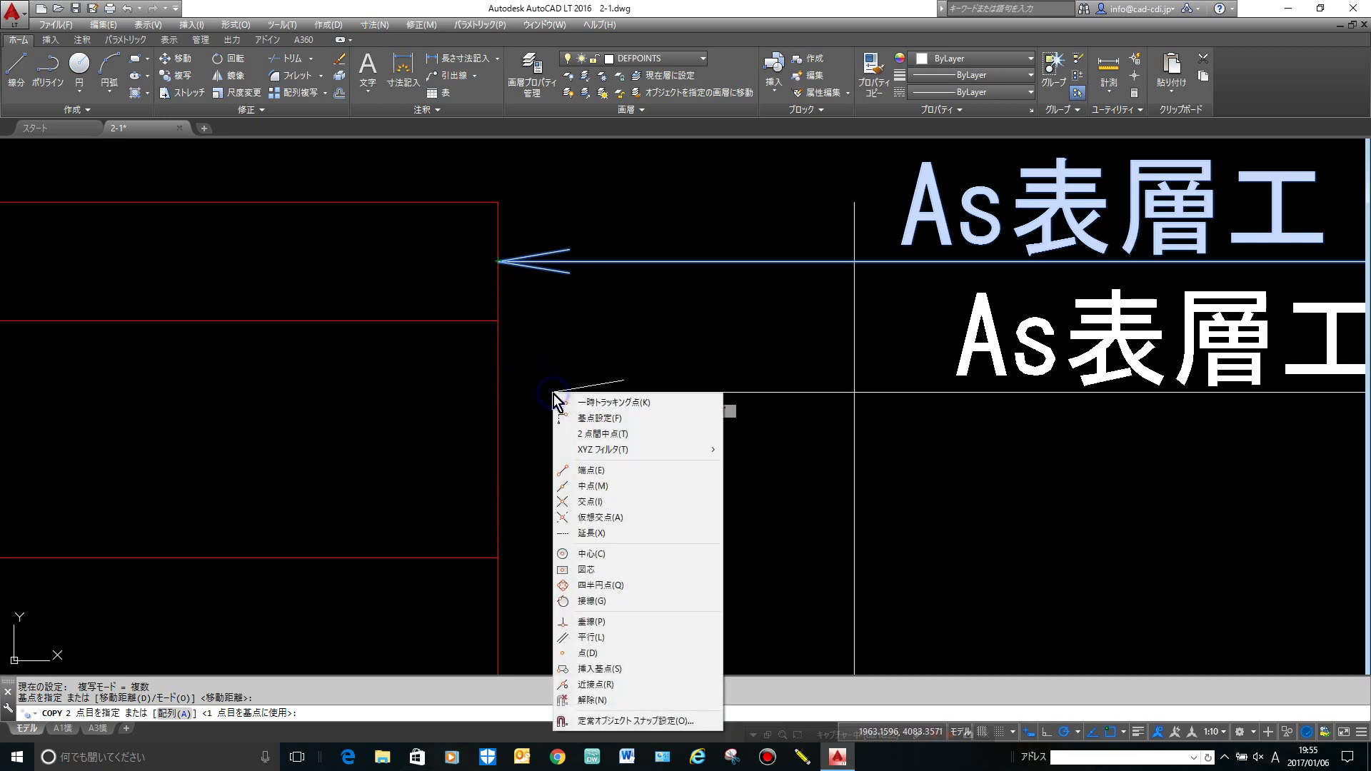
{"action": "left_click", "coordinate": [594, 433]}
{"action": "left_click", "coordinate": [498, 262]}
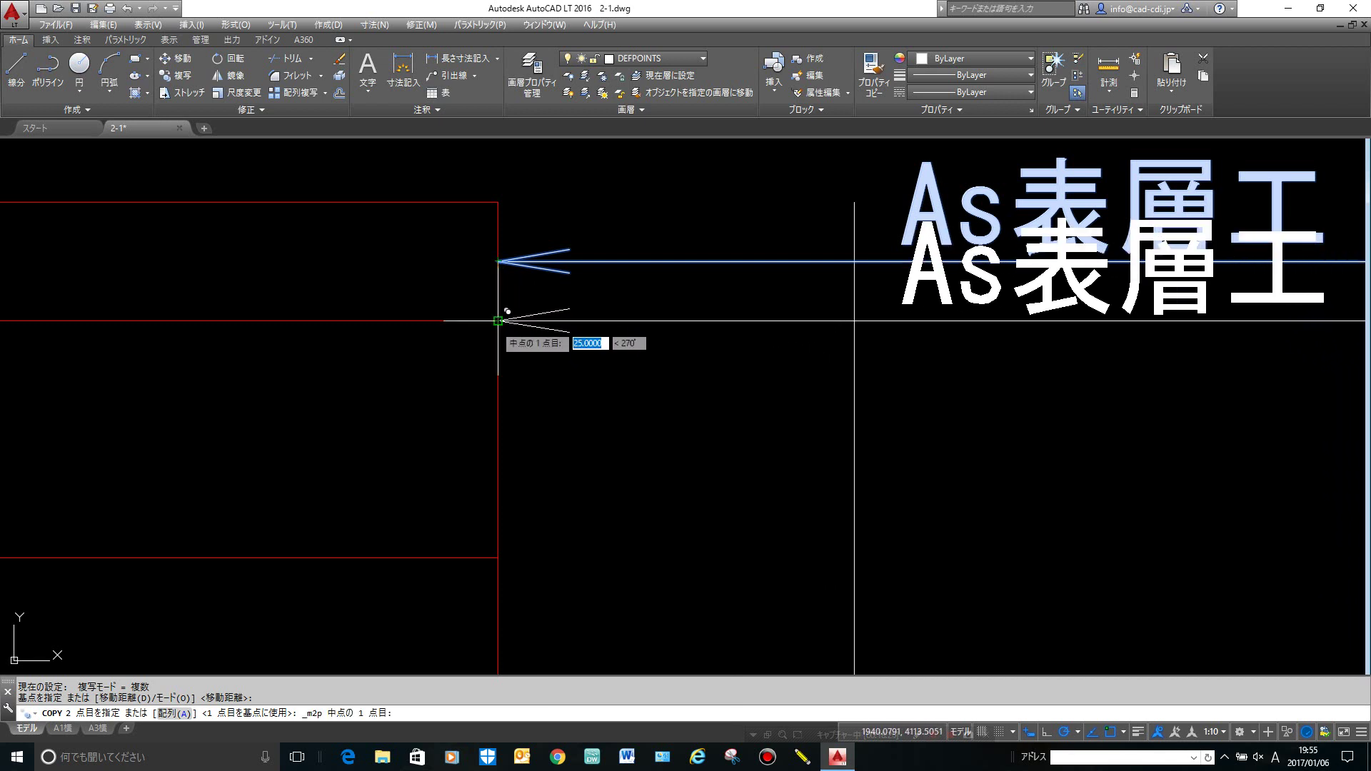
{"action": "left_click", "coordinate": [499, 558]}
{"action": "scroll", "coordinate": [672, 530], "scroll_direction": "down", "scroll_amount": 4}
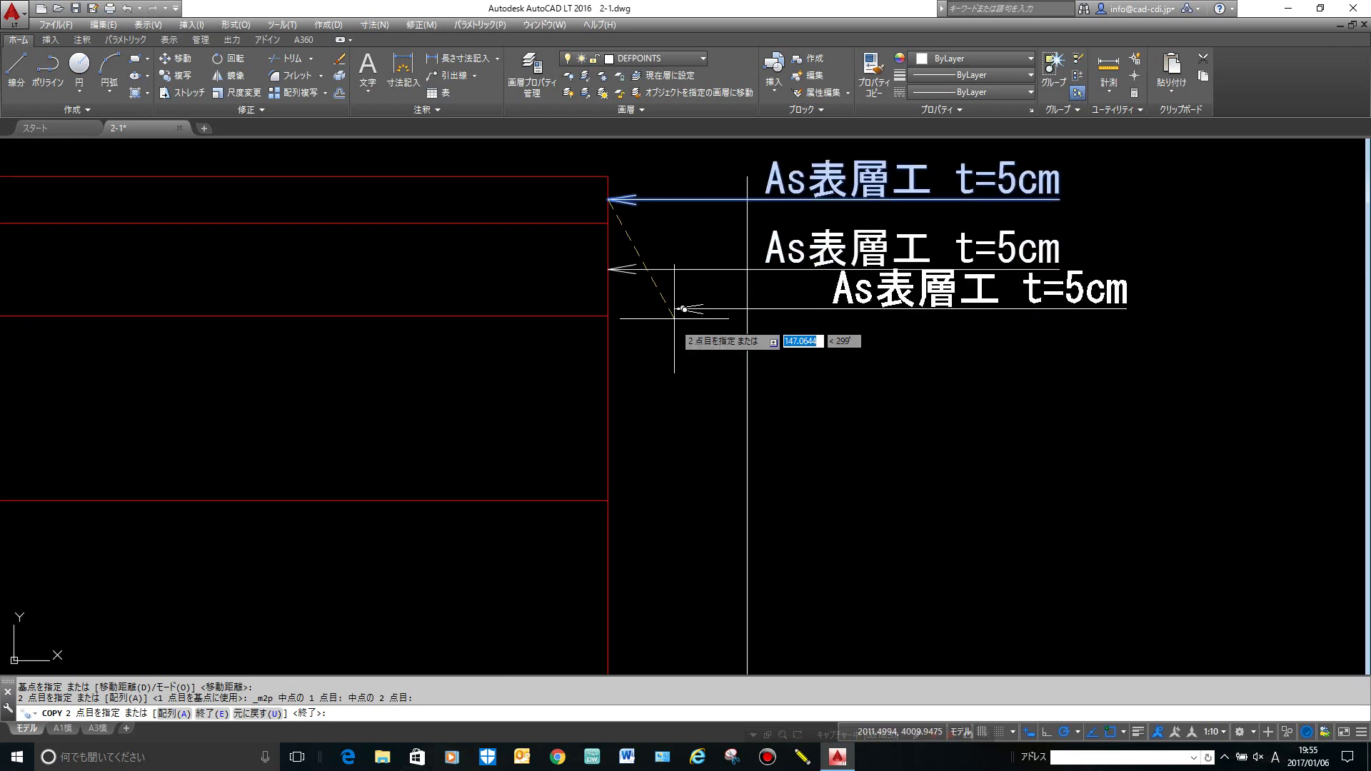
{"action": "right_click", "coordinate": [653, 382], "text": "shift"}
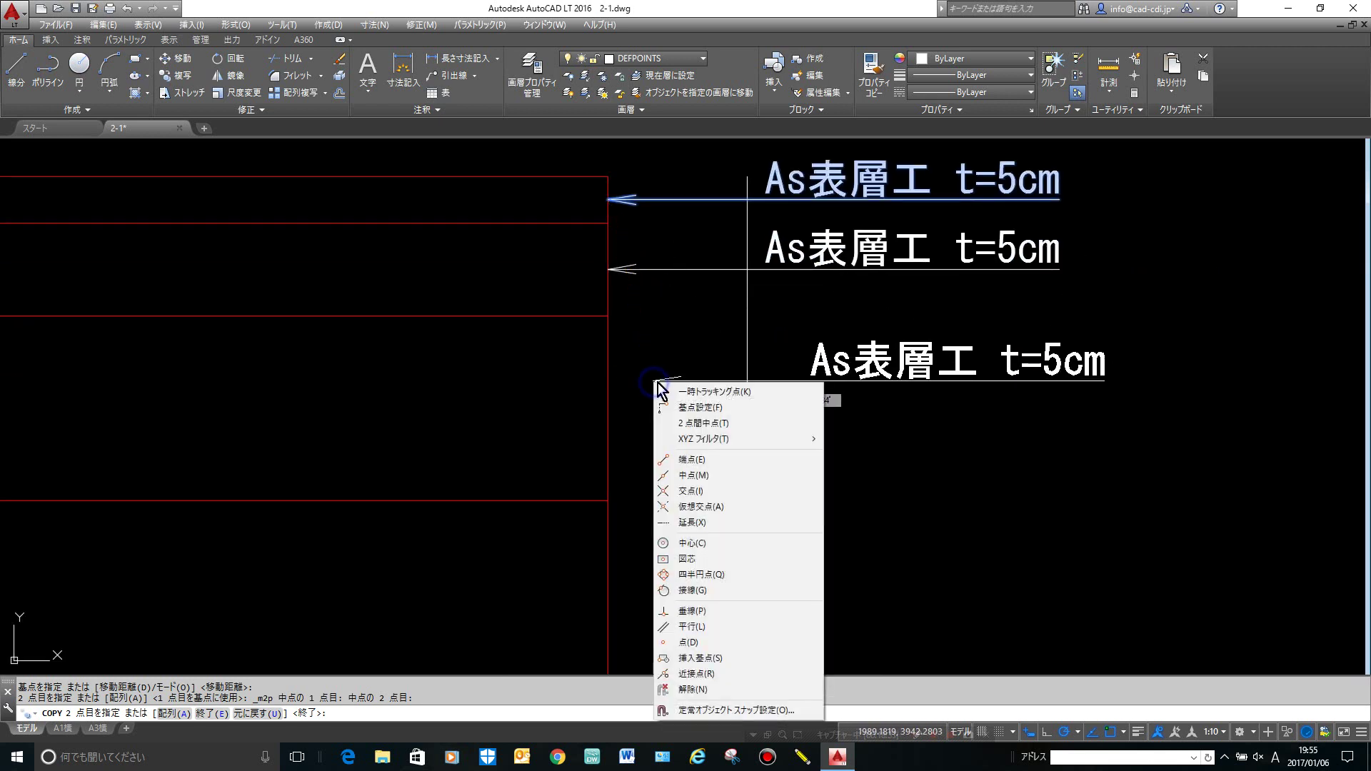
{"action": "left_click", "coordinate": [698, 419]}
{"action": "left_click", "coordinate": [610, 315]}
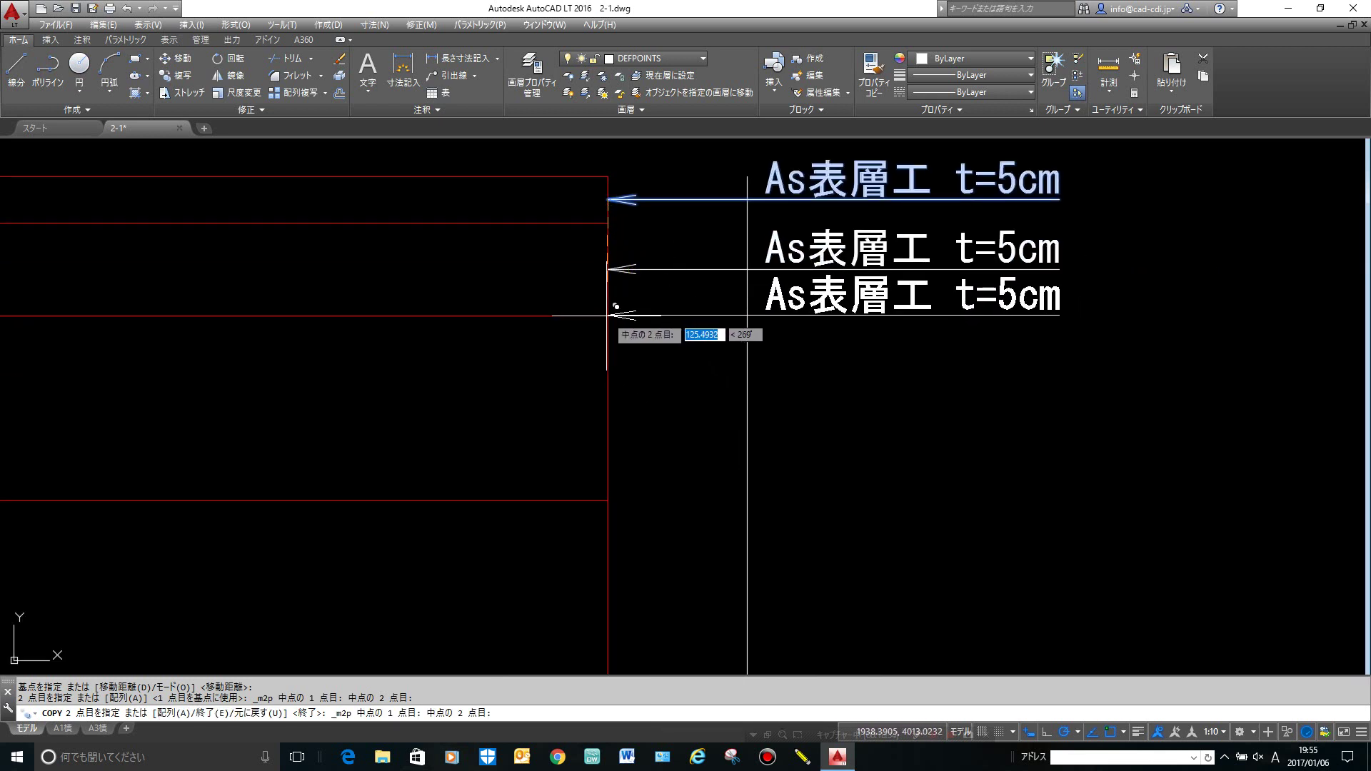
{"action": "left_click", "coordinate": [612, 494]}
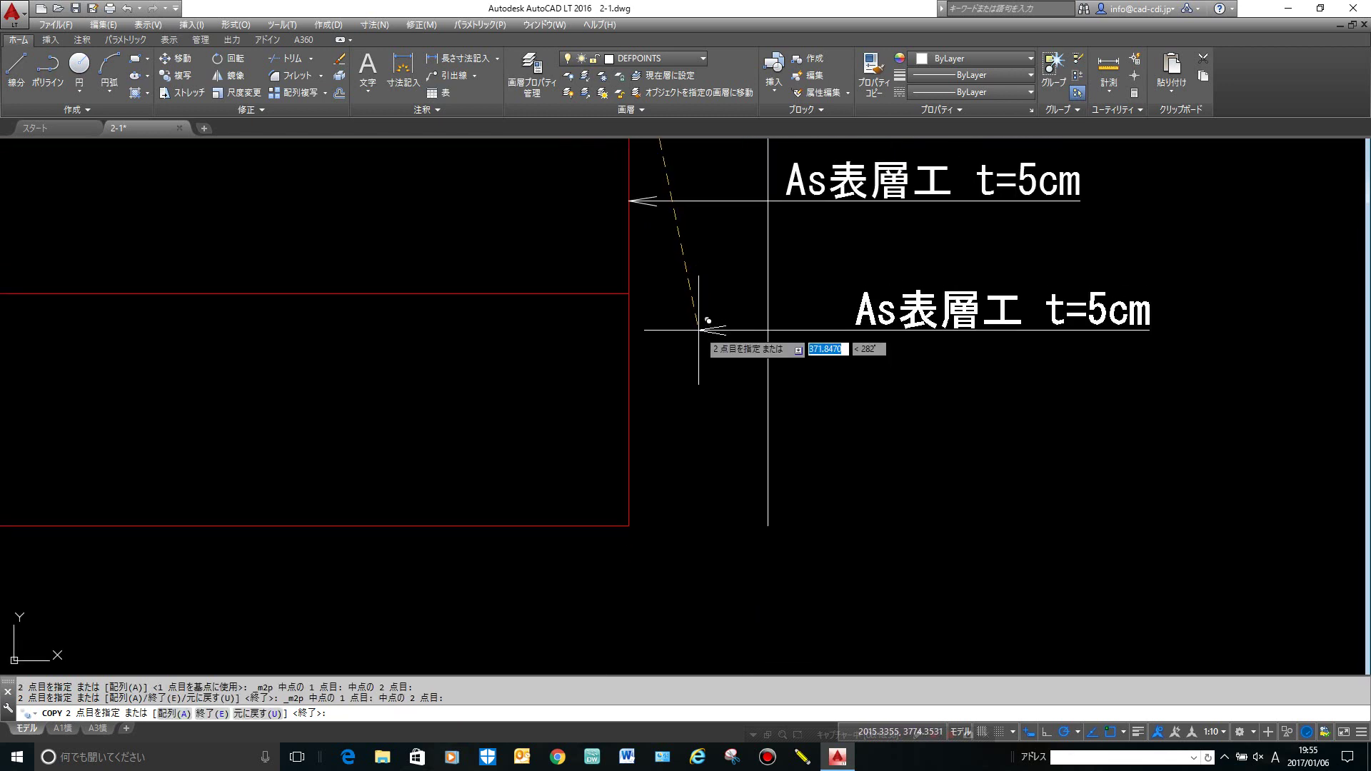
Place the last copy at mid-height of the bottom layer and finish copying.
{"action": "right_click", "coordinate": [700, 329], "text": "shift"}
{"action": "left_click", "coordinate": [738, 371]}
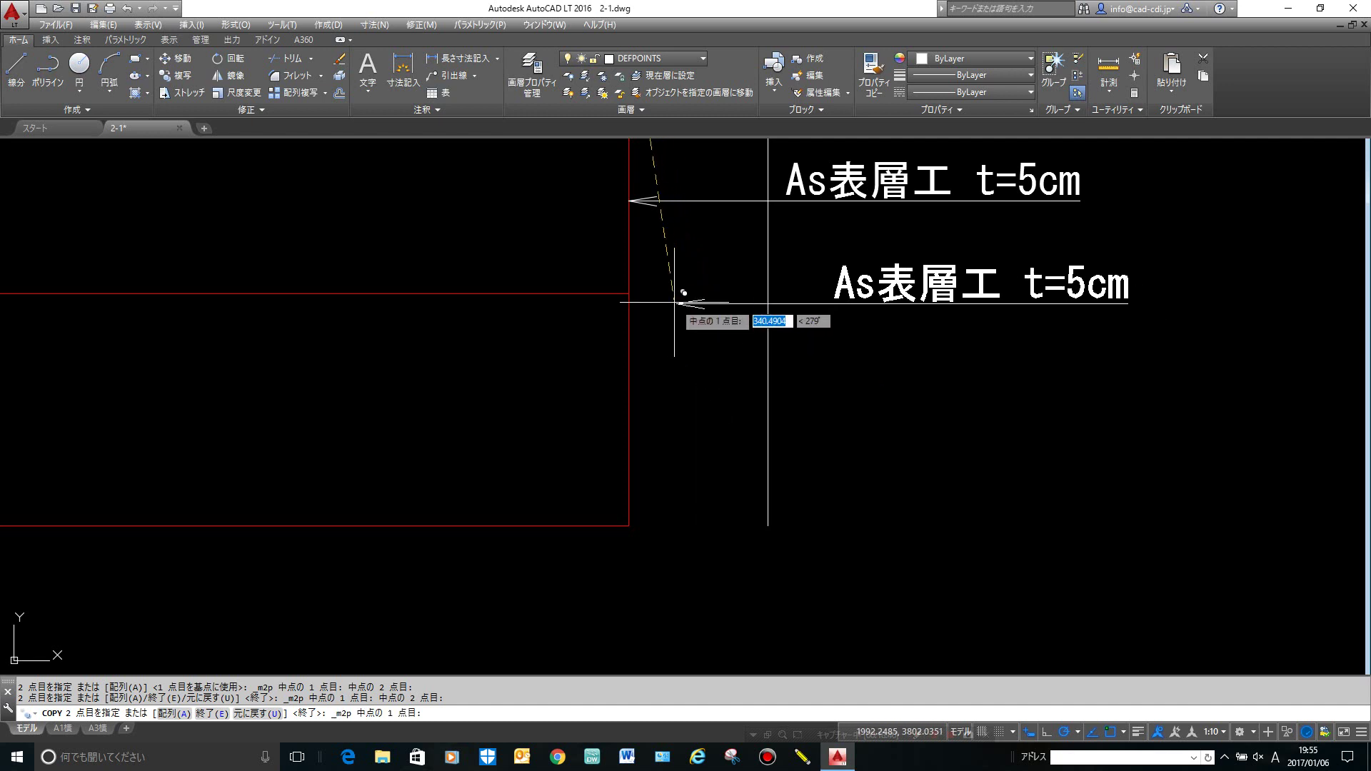
{"action": "left_click", "coordinate": [628, 292]}
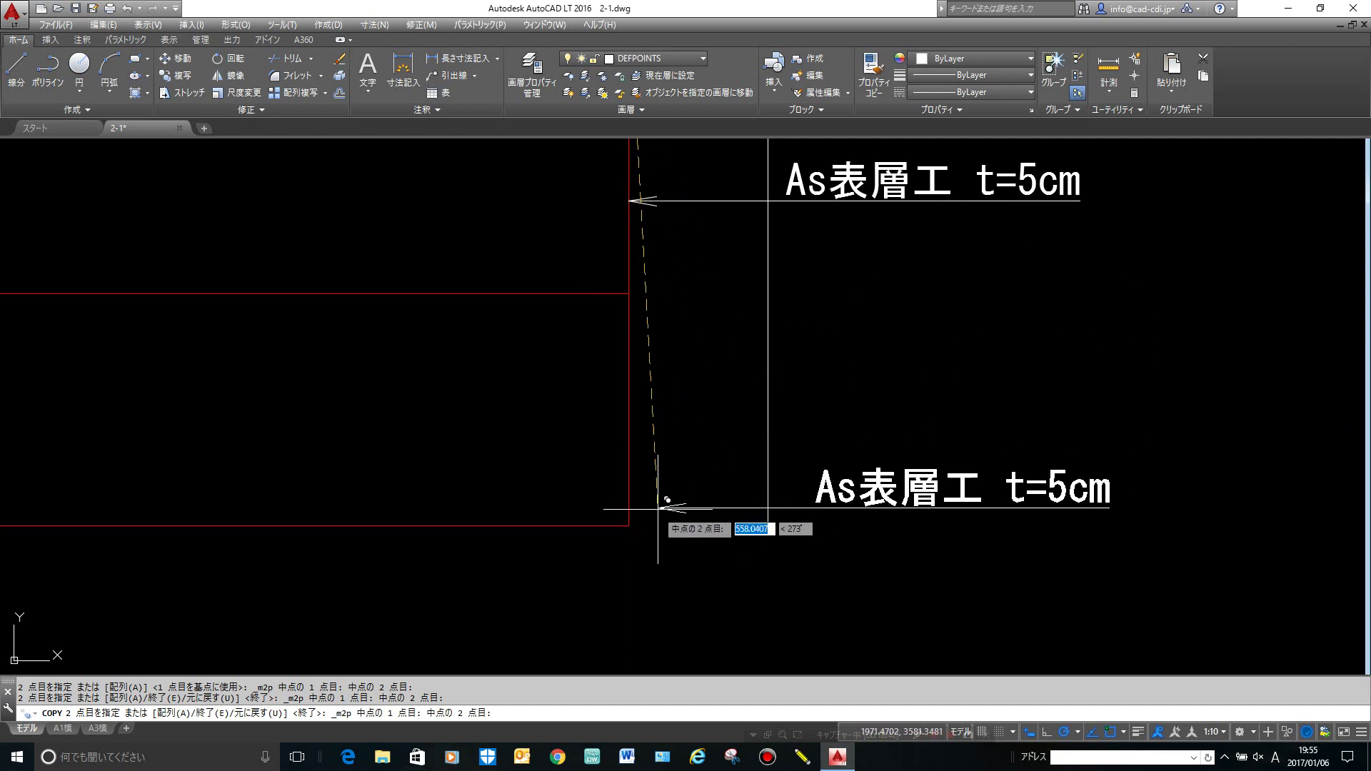
{"action": "left_click", "coordinate": [629, 524]}
{"action": "scroll", "coordinate": [814, 474], "scroll_direction": "down", "scroll_amount": 2}
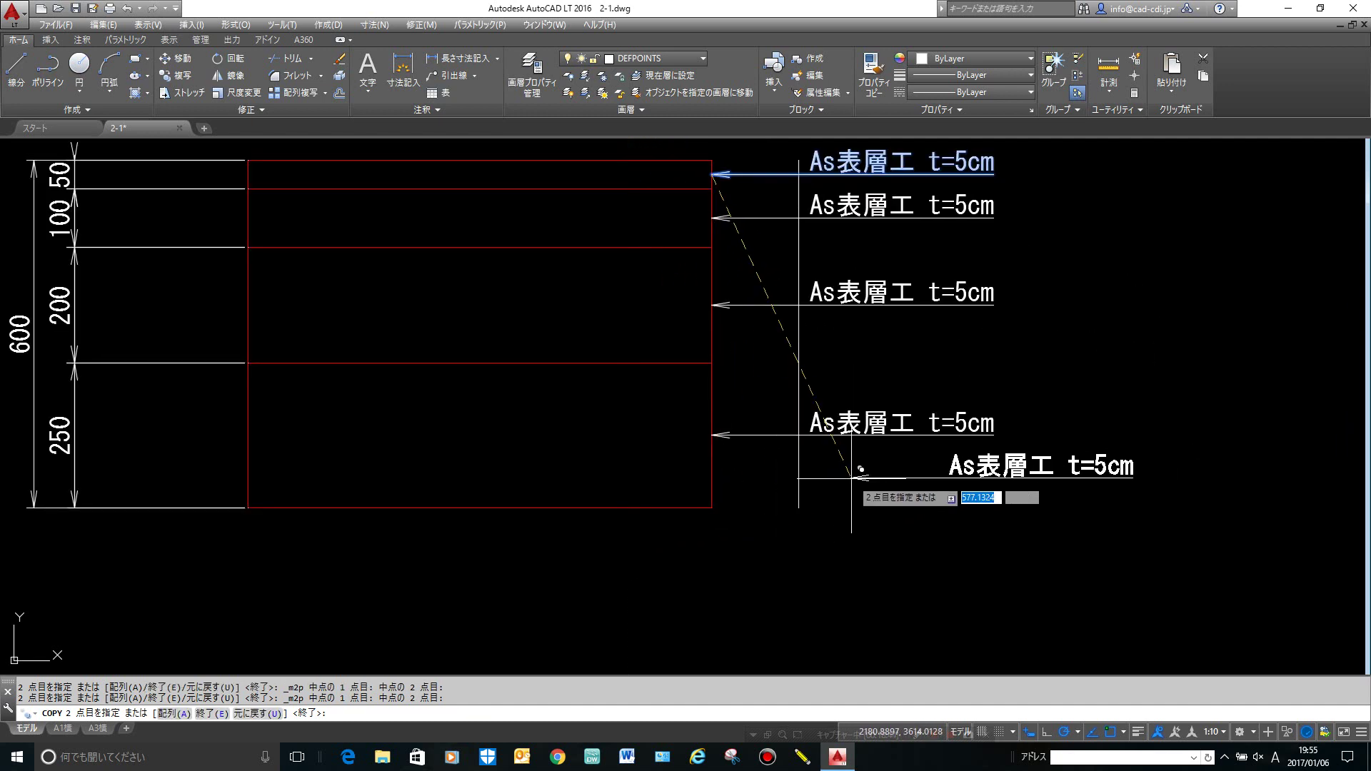
{"action": "middle_click_drag", "start_coordinate": [980, 459], "coordinate": [729, 455]}
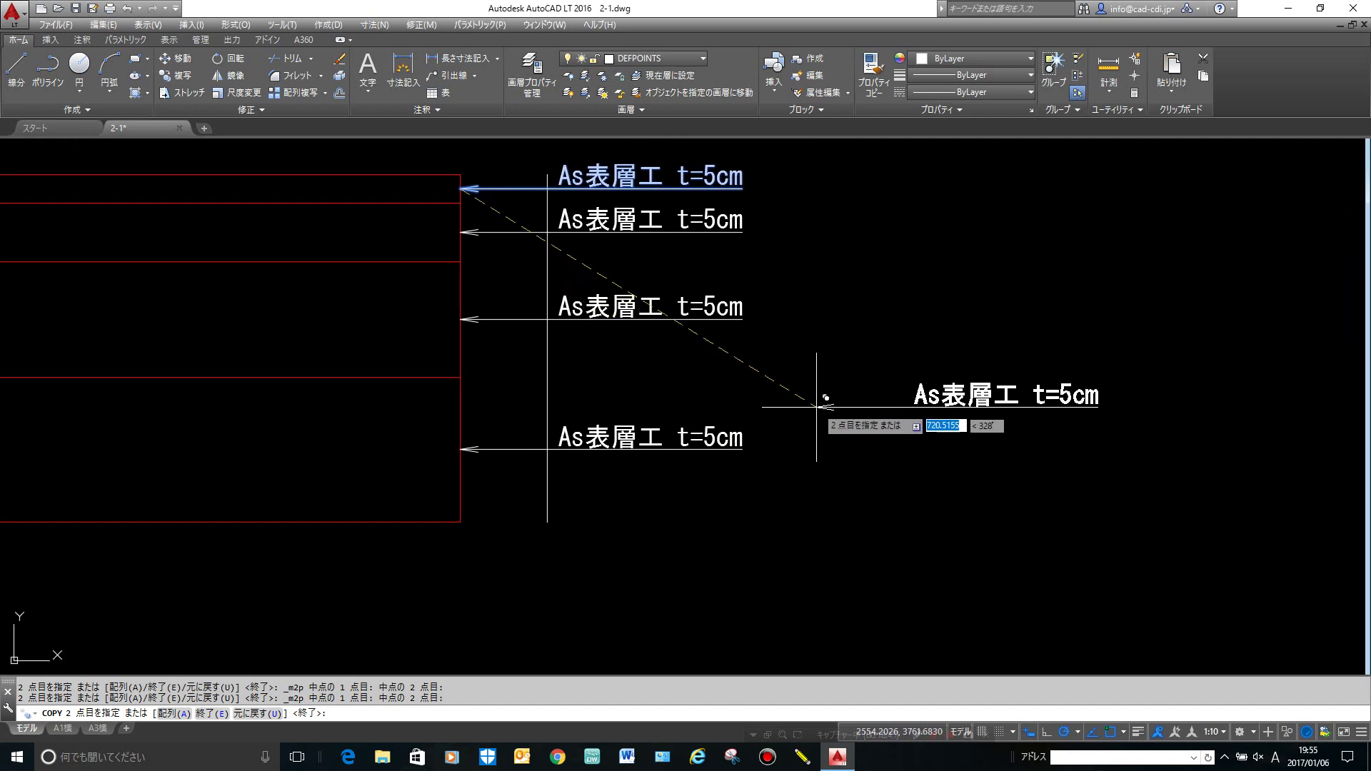
{"action": "key", "text": "Return"}
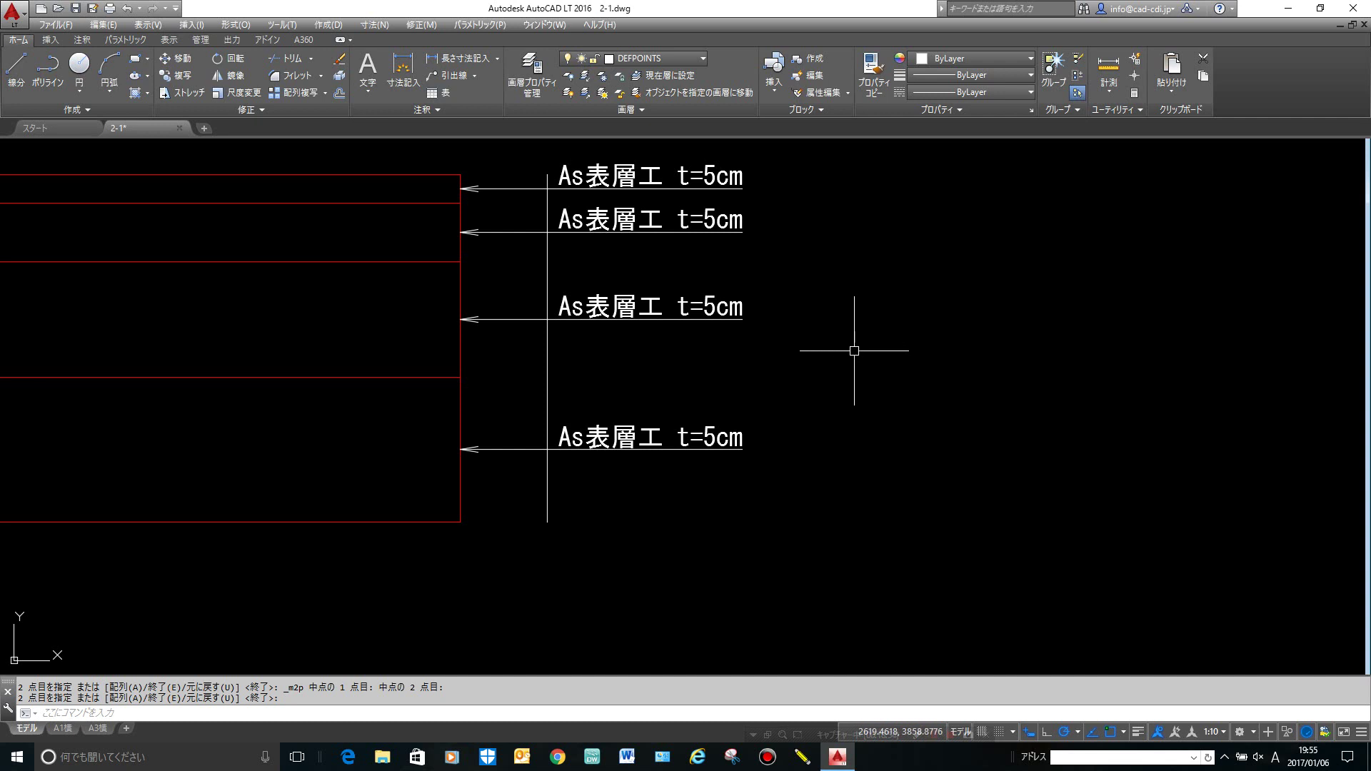
{"action": "mouse_move", "coordinate": [860, 365]}
{"action": "middle_mouse_down"}
{"action": "mouse_move", "coordinate": [893, 387]}
{"action": "mouse_move", "coordinate": [910, 379]}
{"action": "middle_mouse_up"}
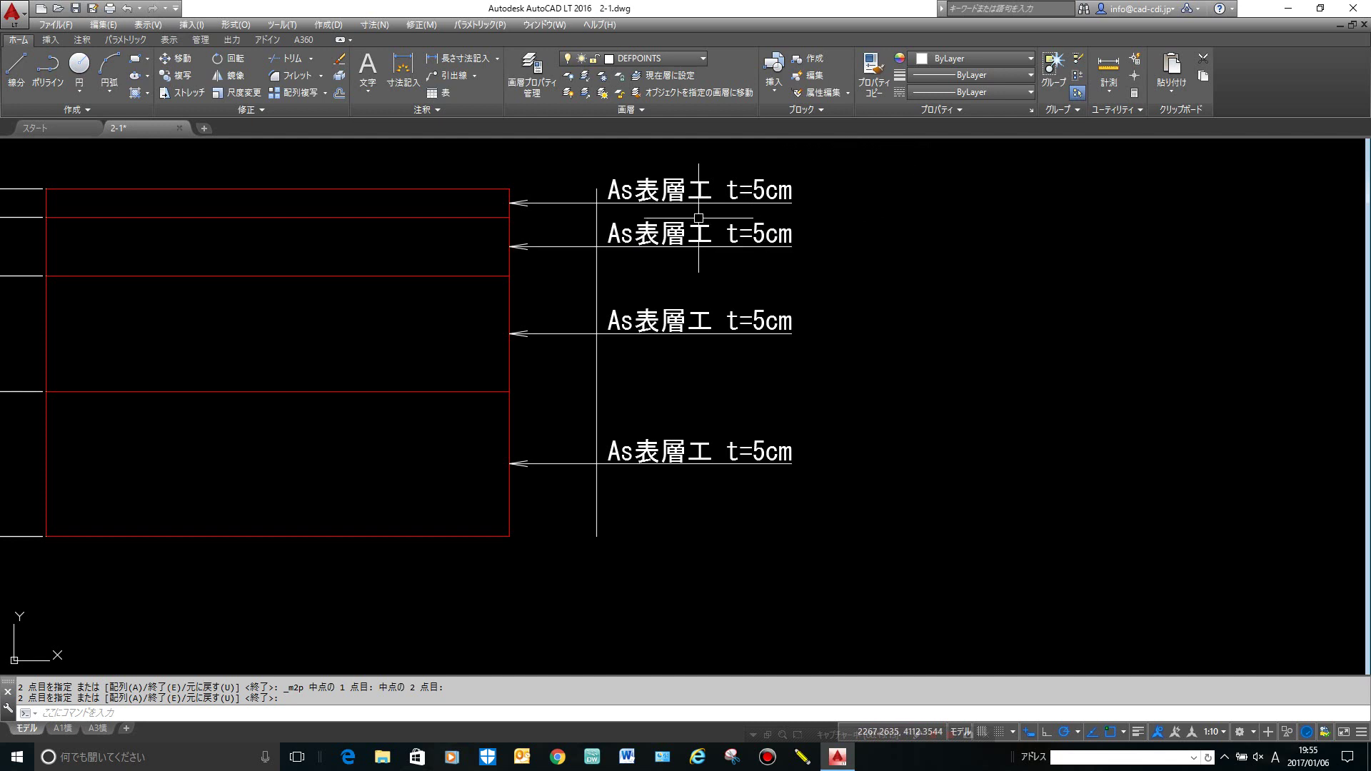
{"action": "middle_click_drag", "start_coordinate": [695, 246], "coordinate": [675, 295]}
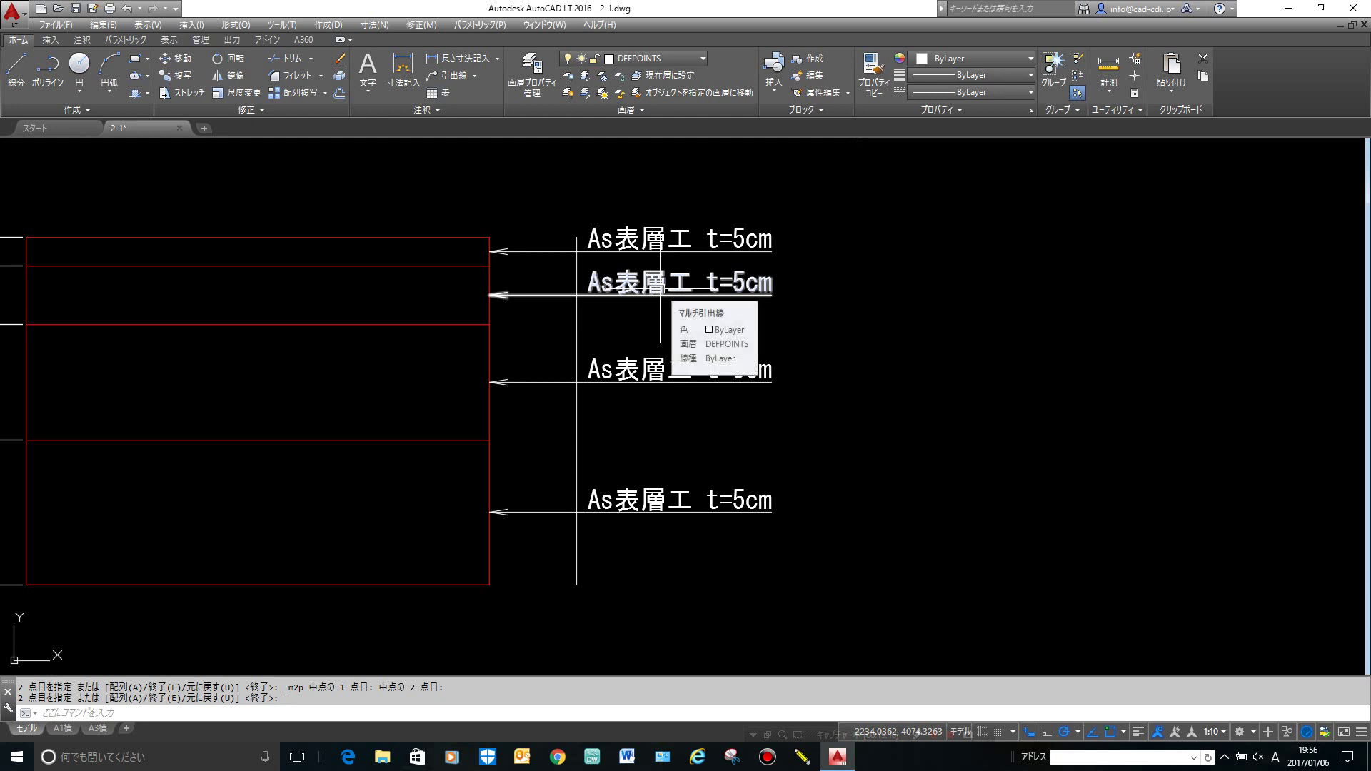
Replace 表層工 with 安定処理 and change t=5cm to t=10cm in the second label.
{"action": "double_click", "coordinate": [659, 286]}
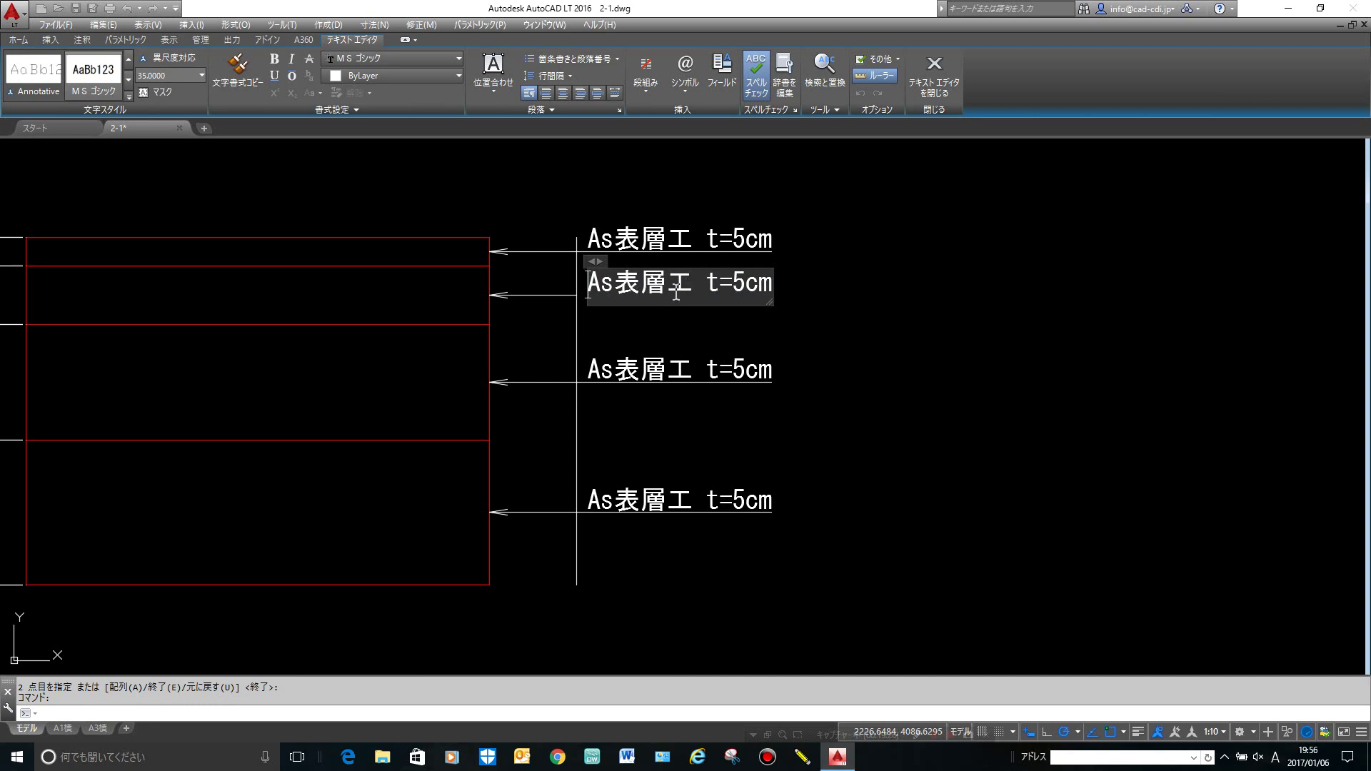
{"action": "left_click", "coordinate": [628, 286]}
{"action": "left_click_drag", "start_coordinate": [617, 286], "coordinate": [684, 288]}
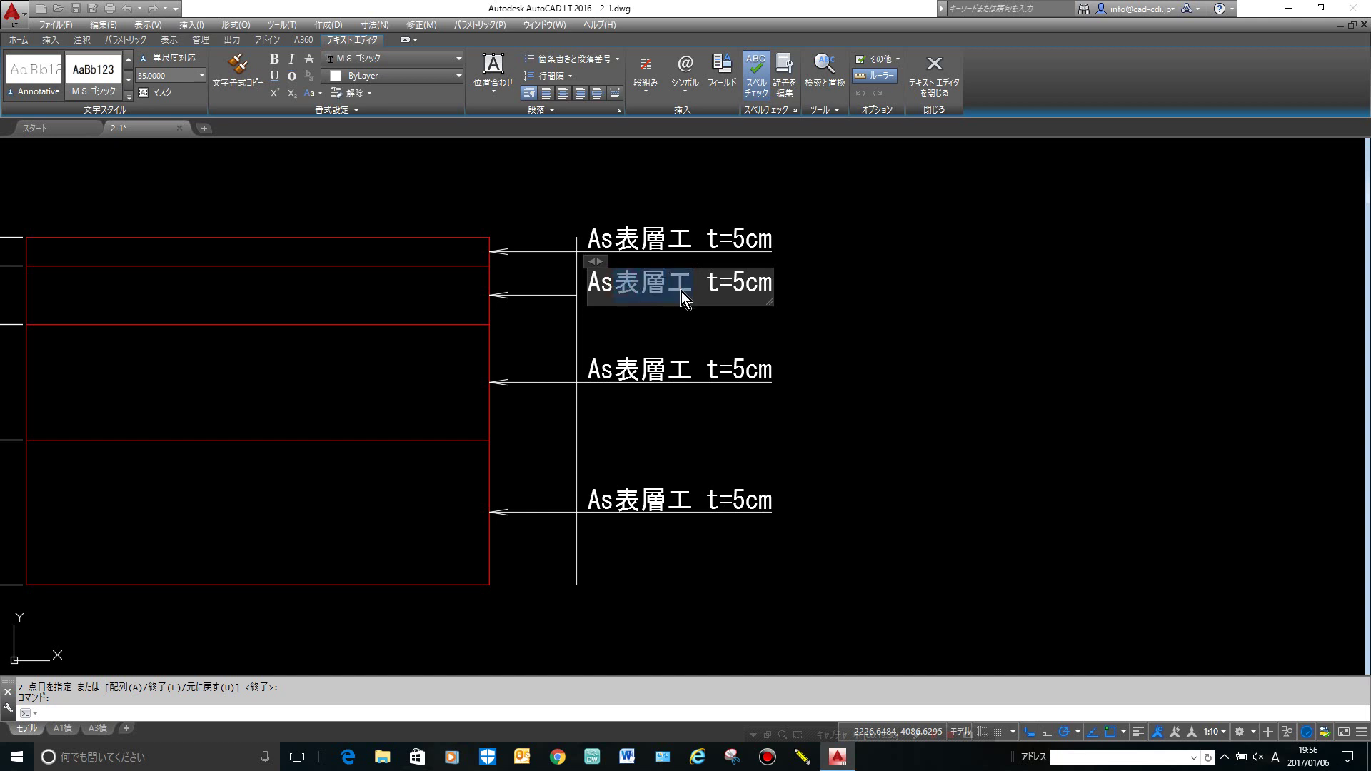
{"action": "key", "text": "Zenkaku_Hankaku"}
{"action": "type", "text": "あんt"}
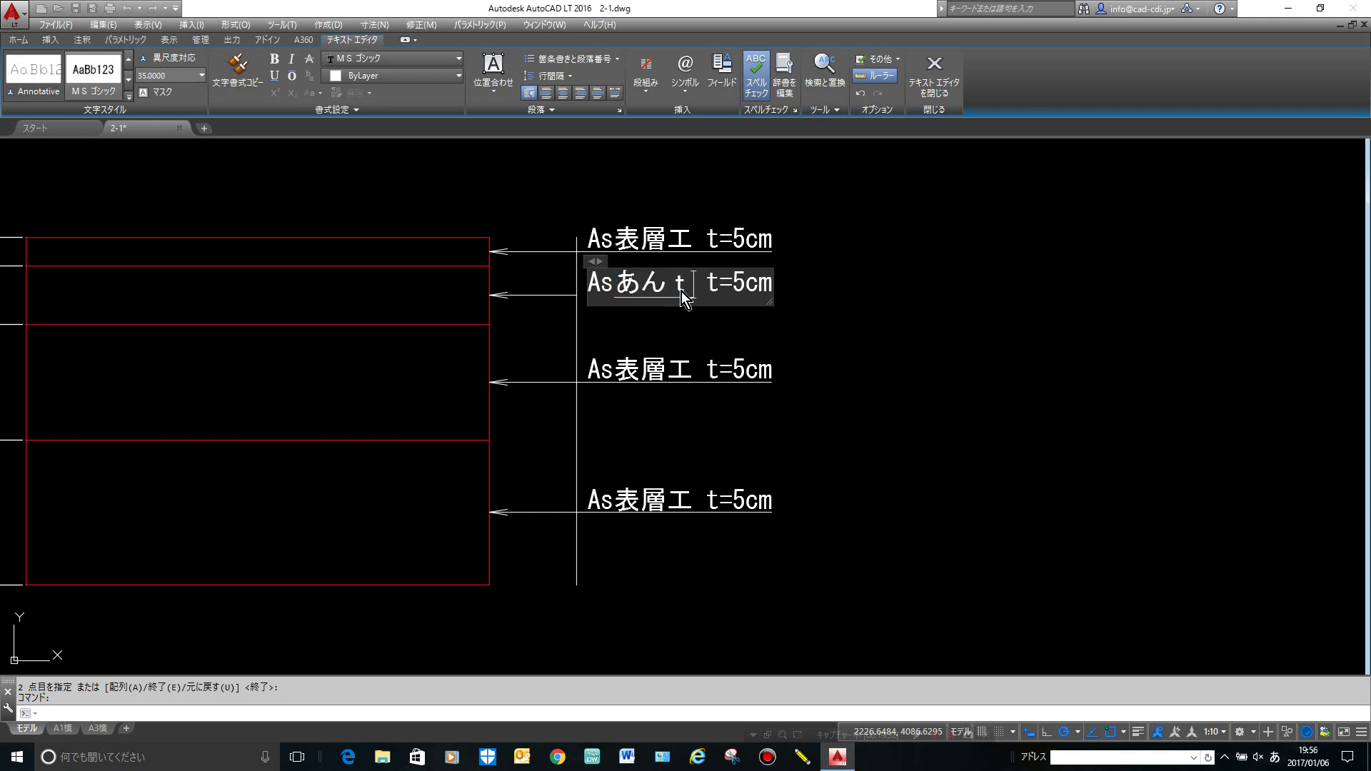
{"action": "type", "text": "eisyo"}
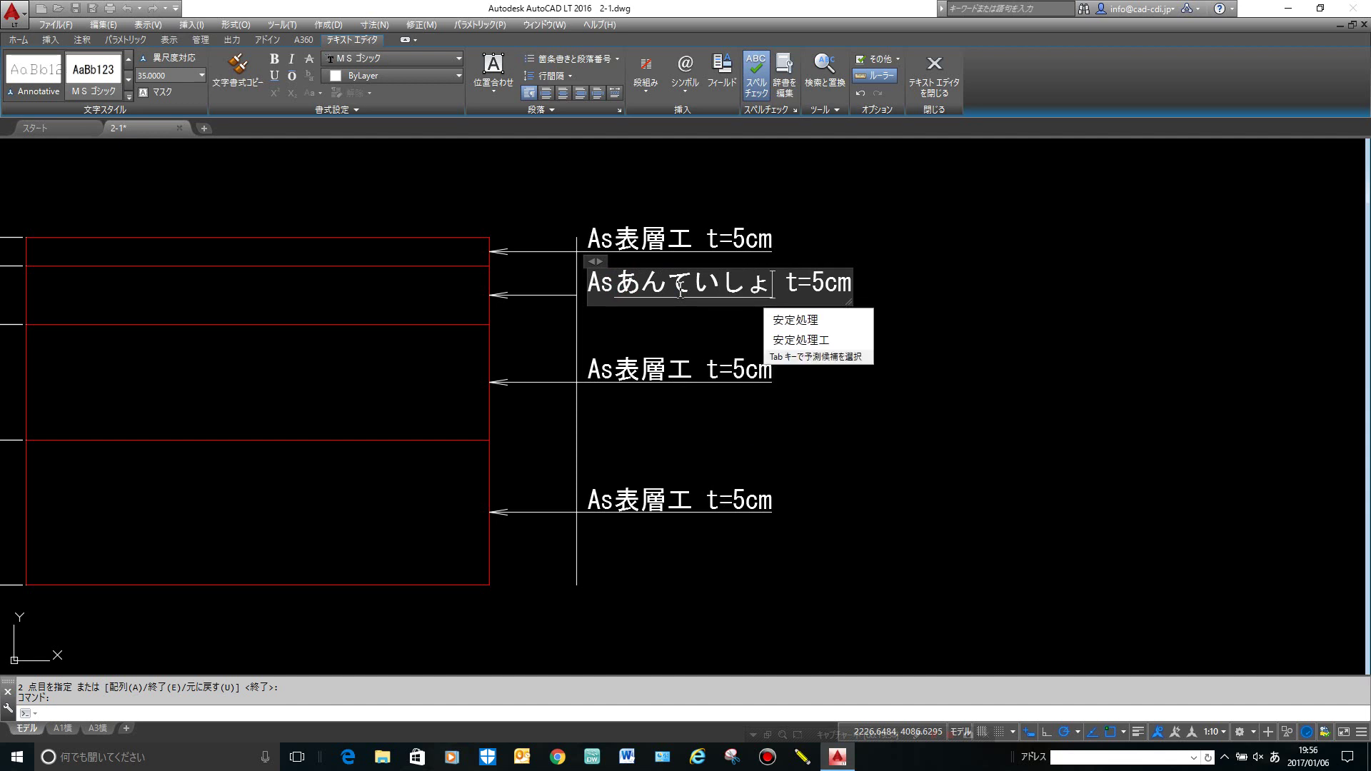
{"action": "key", "text": "Tab"}
{"action": "key", "text": "Return"}
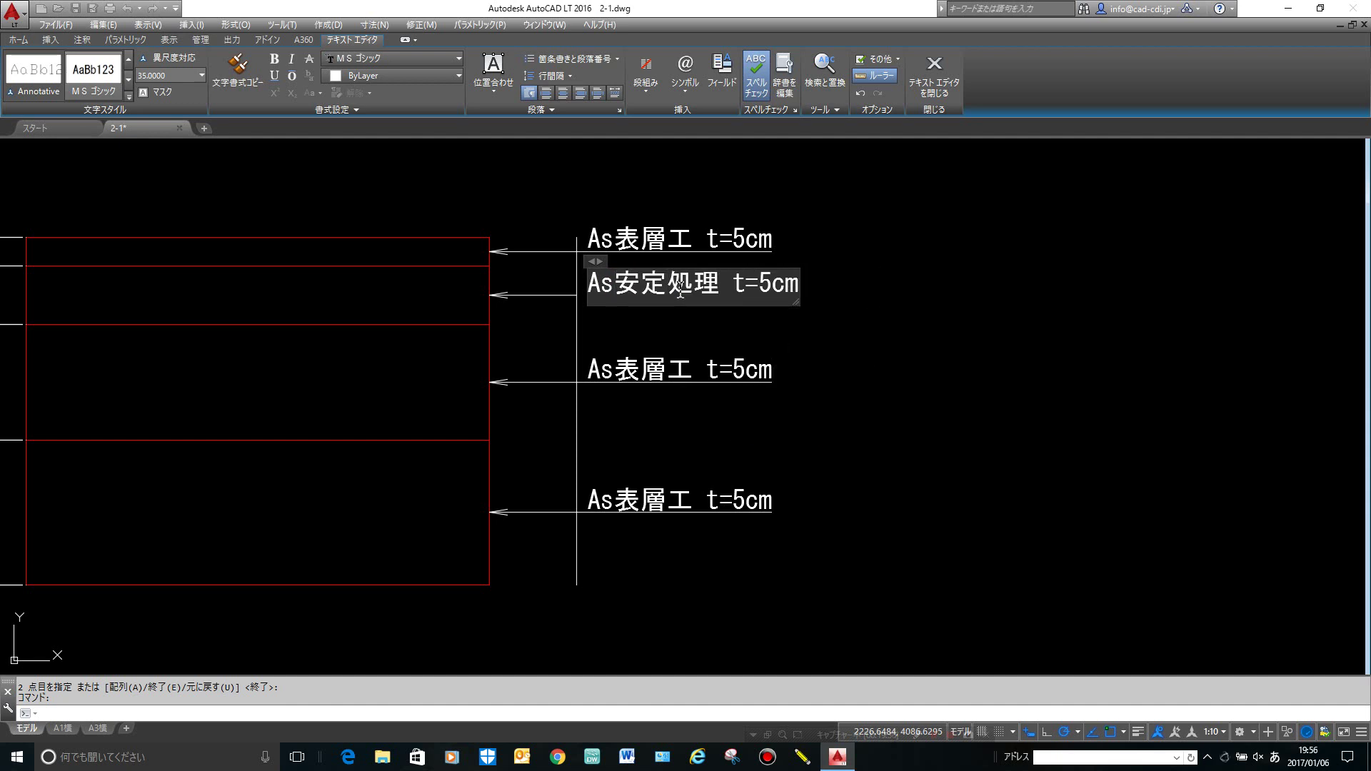
{"action": "key", "text": "Right"}
{"action": "key", "text": "Right"}
{"action": "key", "text": "Right"}
{"action": "type", "text": "10"}
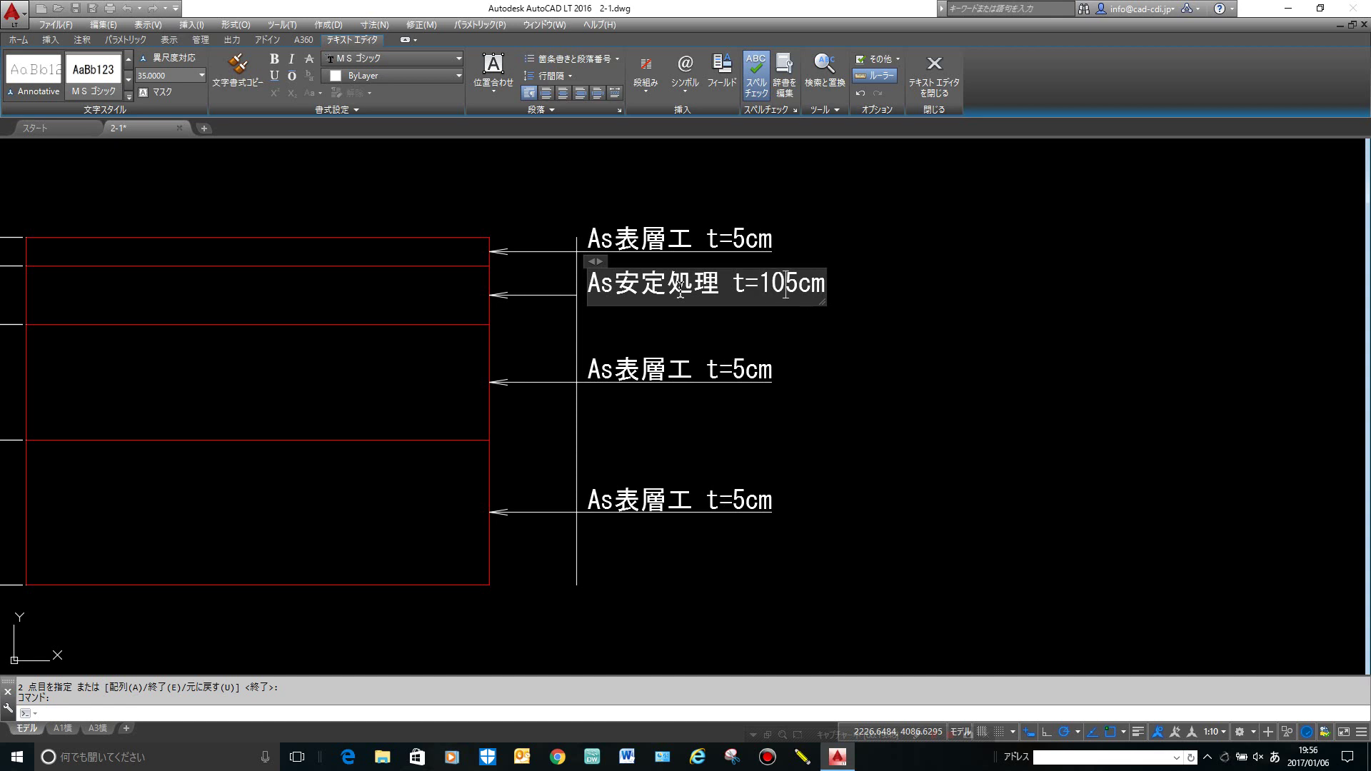
{"action": "key", "text": "Delete"}
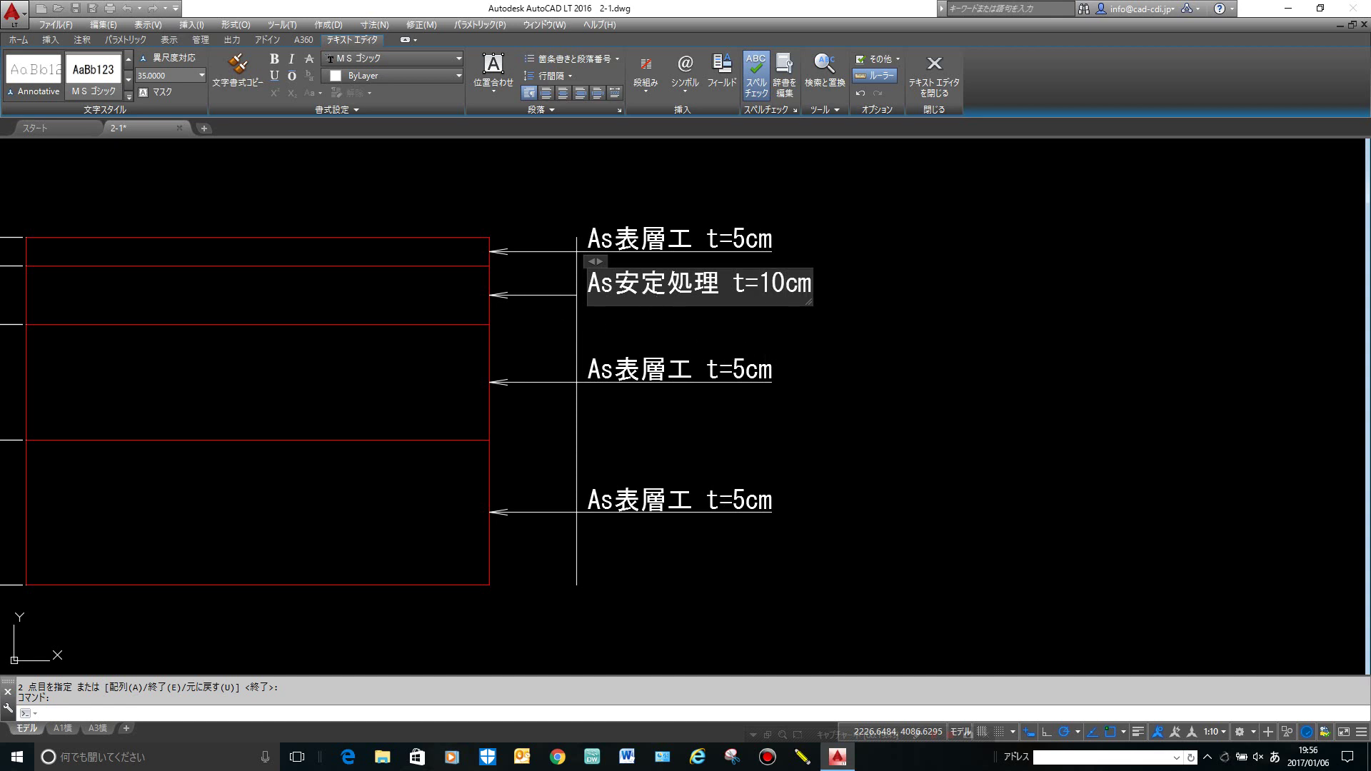
{"action": "left_click", "coordinate": [772, 354]}
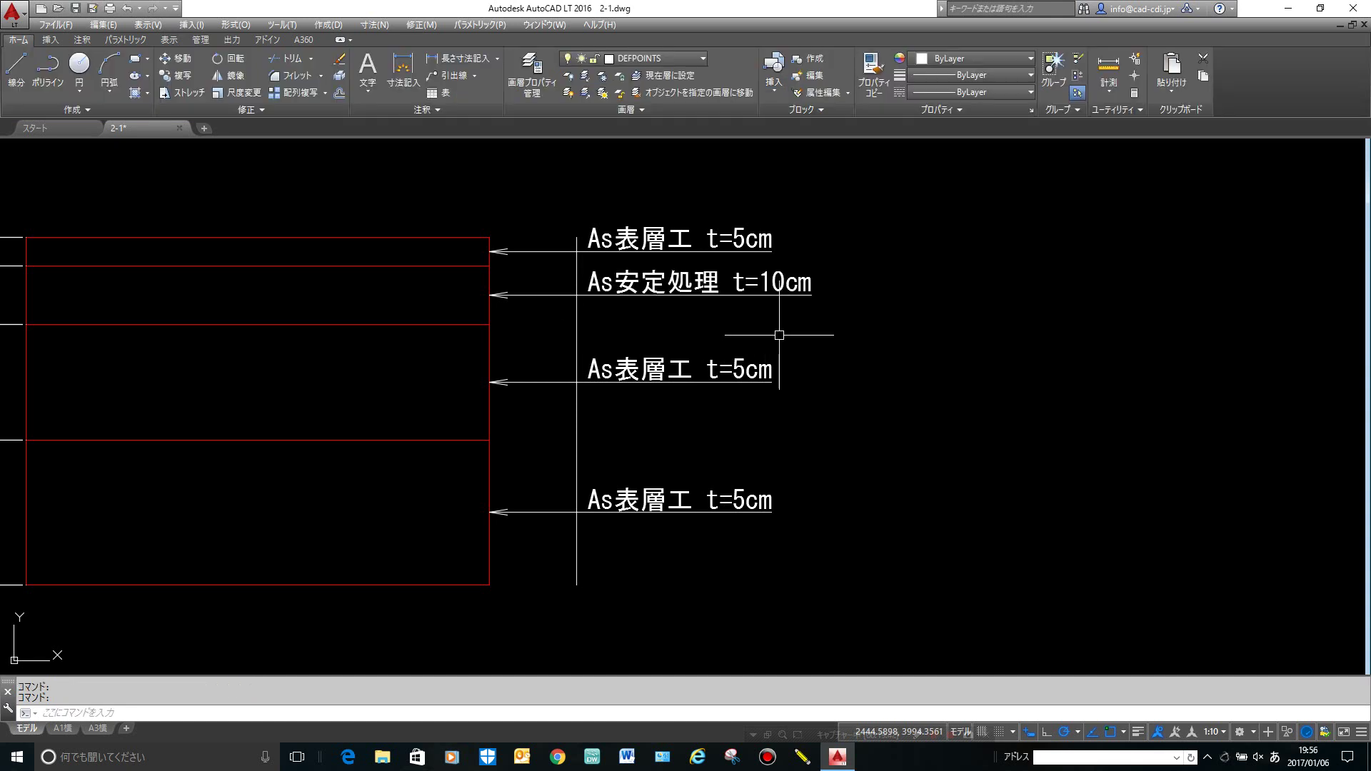
Replace As表層工 with 上層路盤 at the start of the third label.
{"action": "left_click", "coordinate": [665, 366]}
{"action": "double_click", "coordinate": [665, 368]}
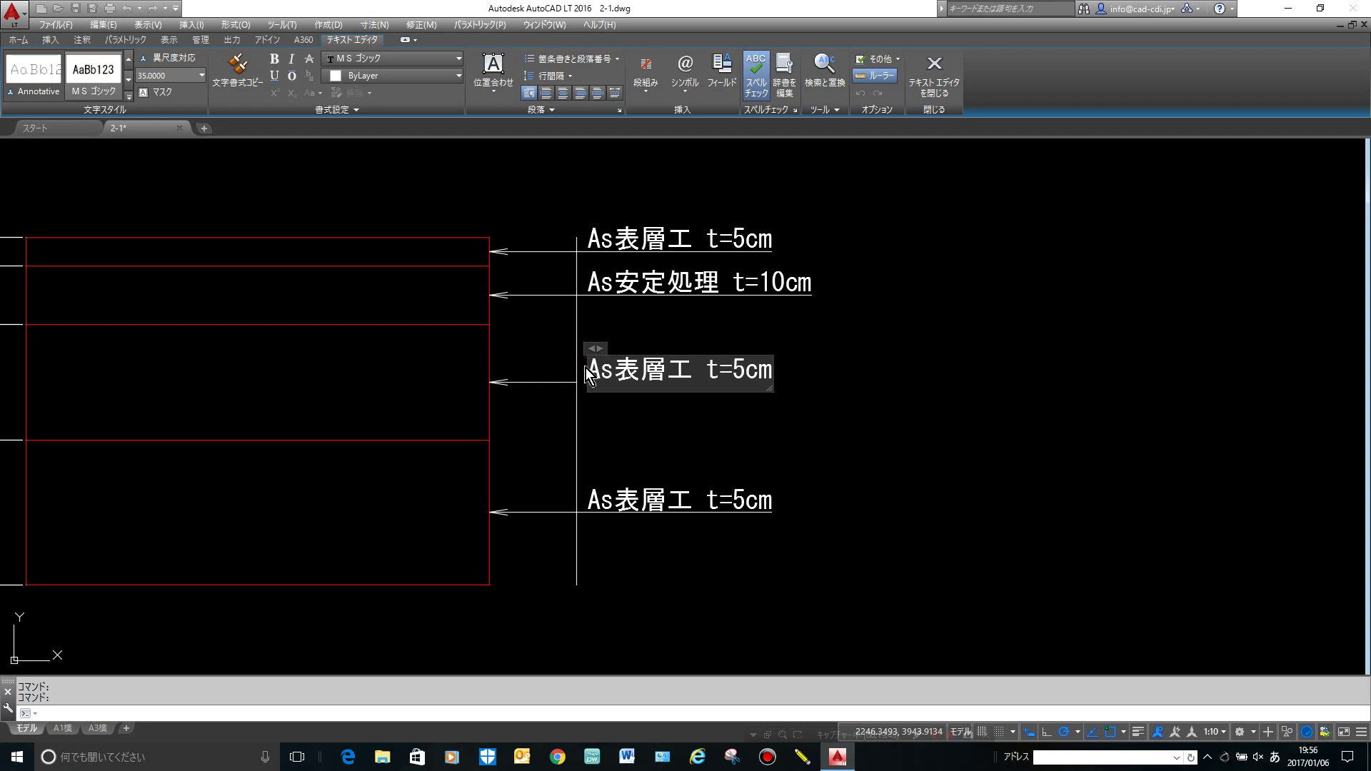
{"action": "type", "text": "じょうそ"}
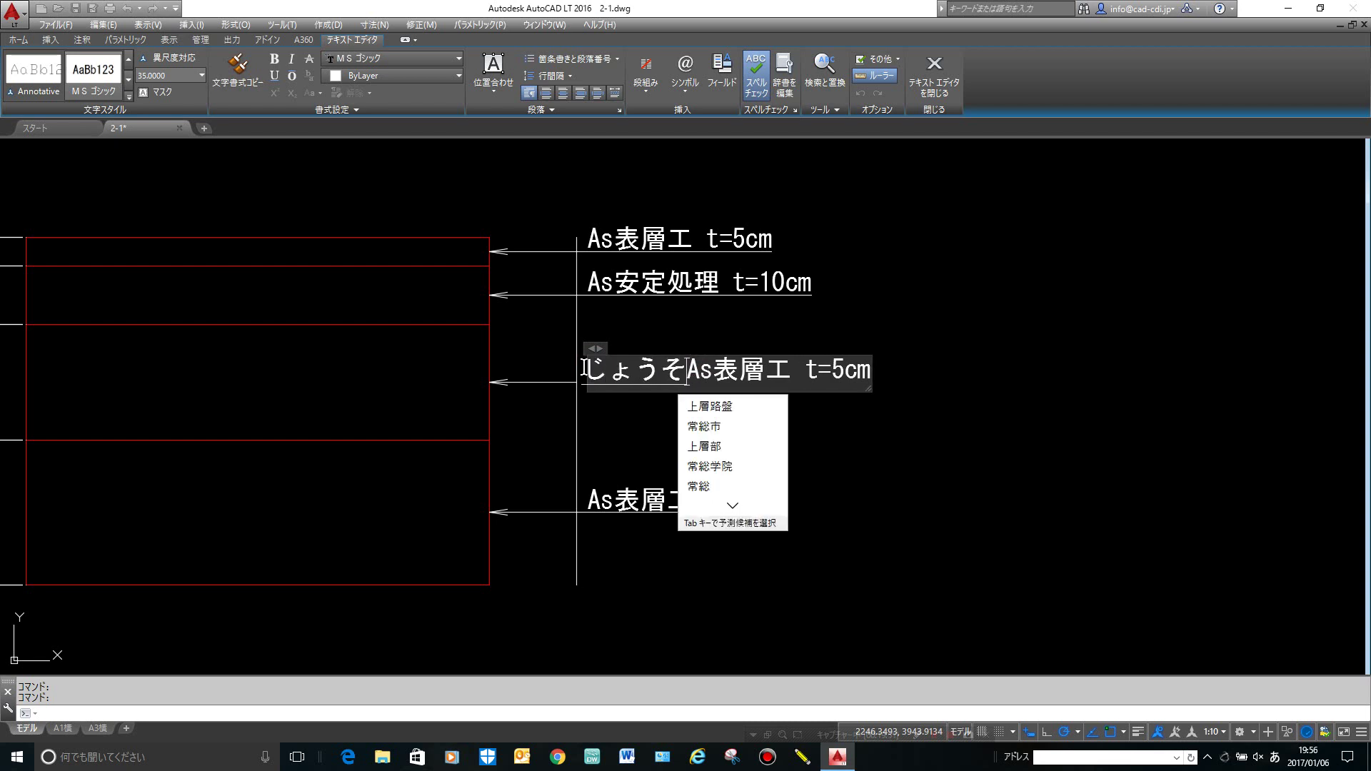
{"action": "type", "text": "う"}
{"action": "key", "text": "space"}
{"action": "key", "text": "Return"}
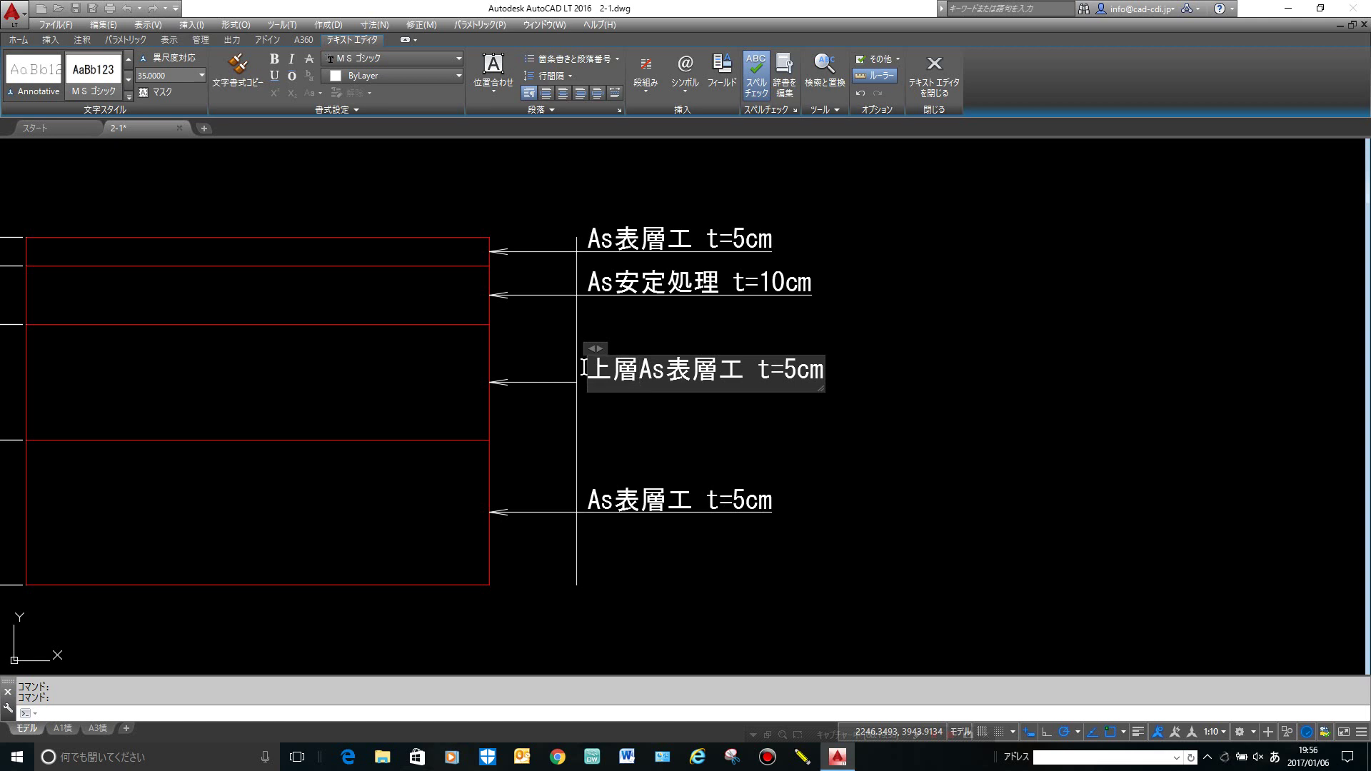
{"action": "type", "text": "ろbばん"}
{"action": "key", "text": "space"}
{"action": "key", "text": "Return"}
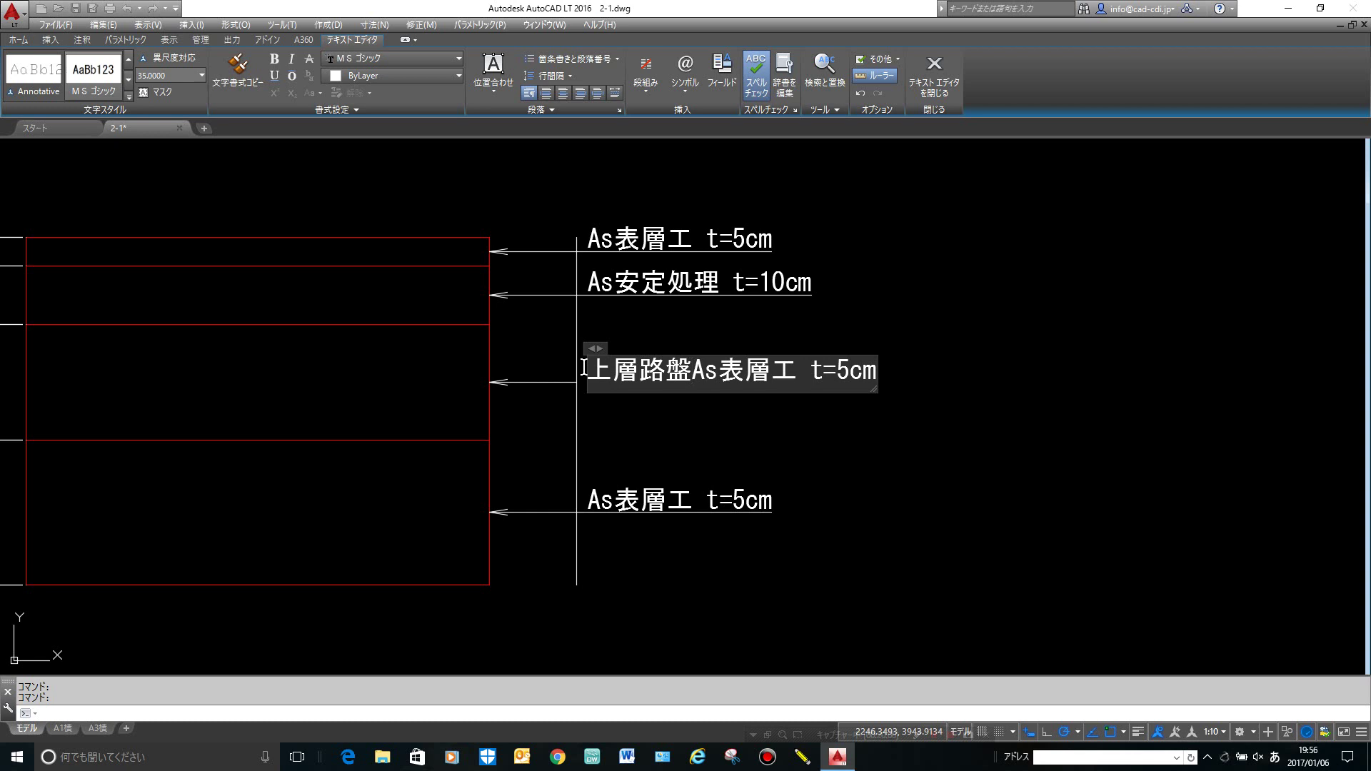
{"action": "key", "text": "Delete"}
{"action": "key", "text": "Delete"}
{"action": "key", "text": "Delete"}
{"action": "key", "text": "Delete"}
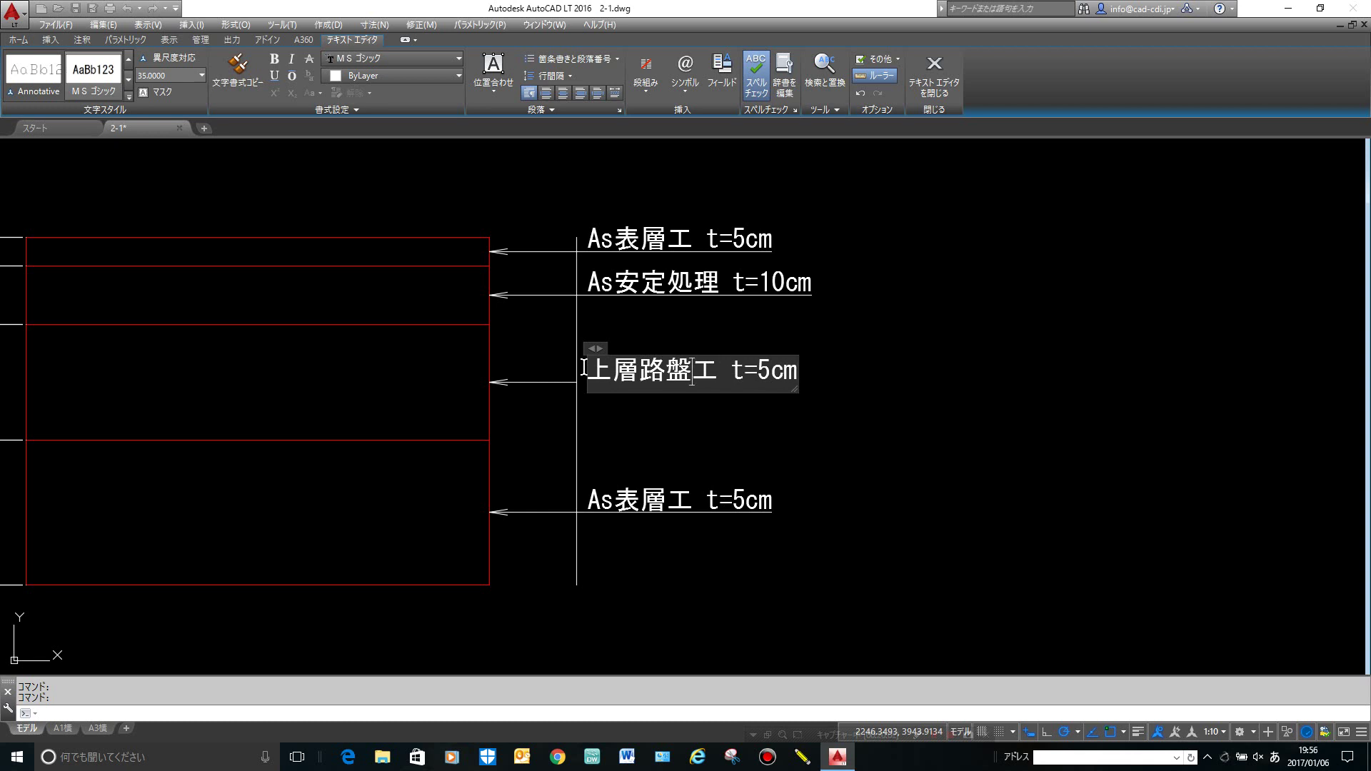
{"action": "key", "text": "Delete"}
Add the grade code M40 and change the thickness to t=20cm.
{"action": "key", "text": "Zenkaku_Hankaku"}
{"action": "type", "text": "M"}
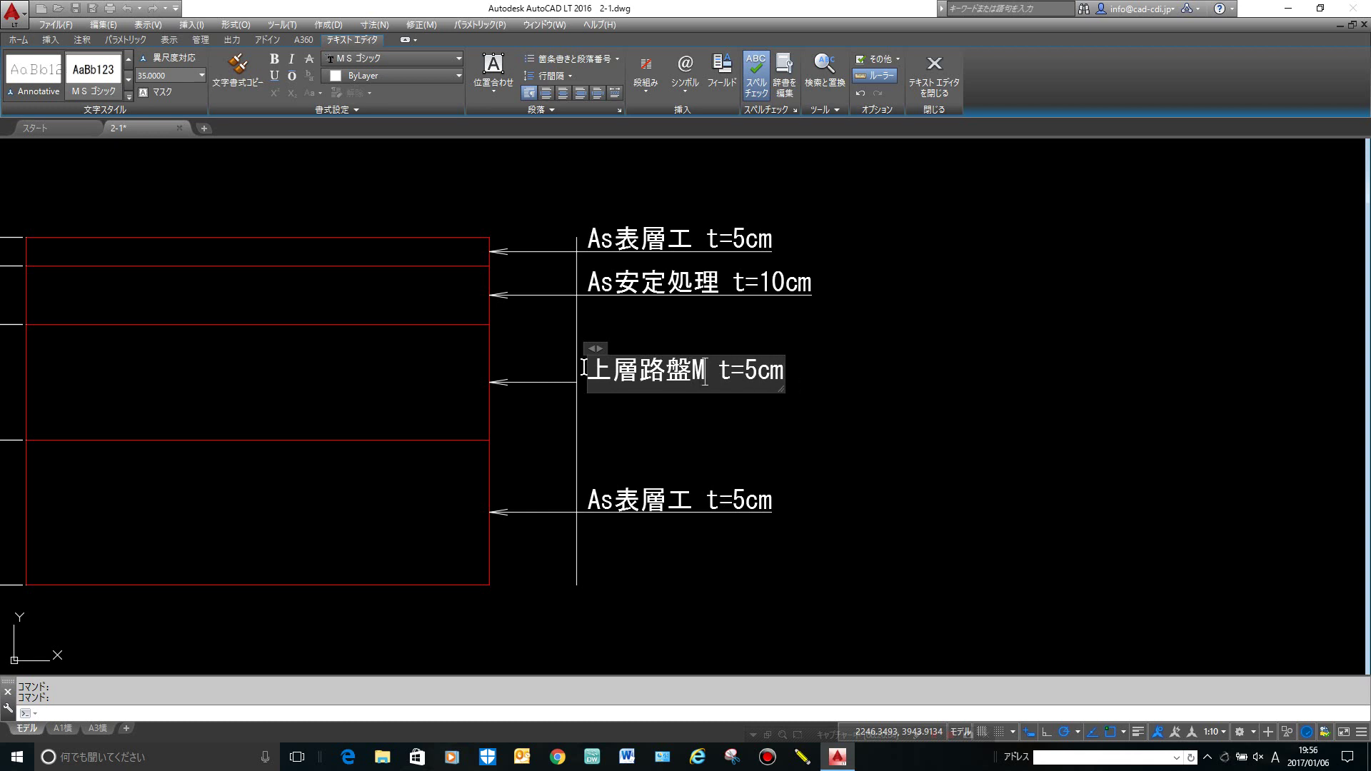
{"action": "type", "text": "="}
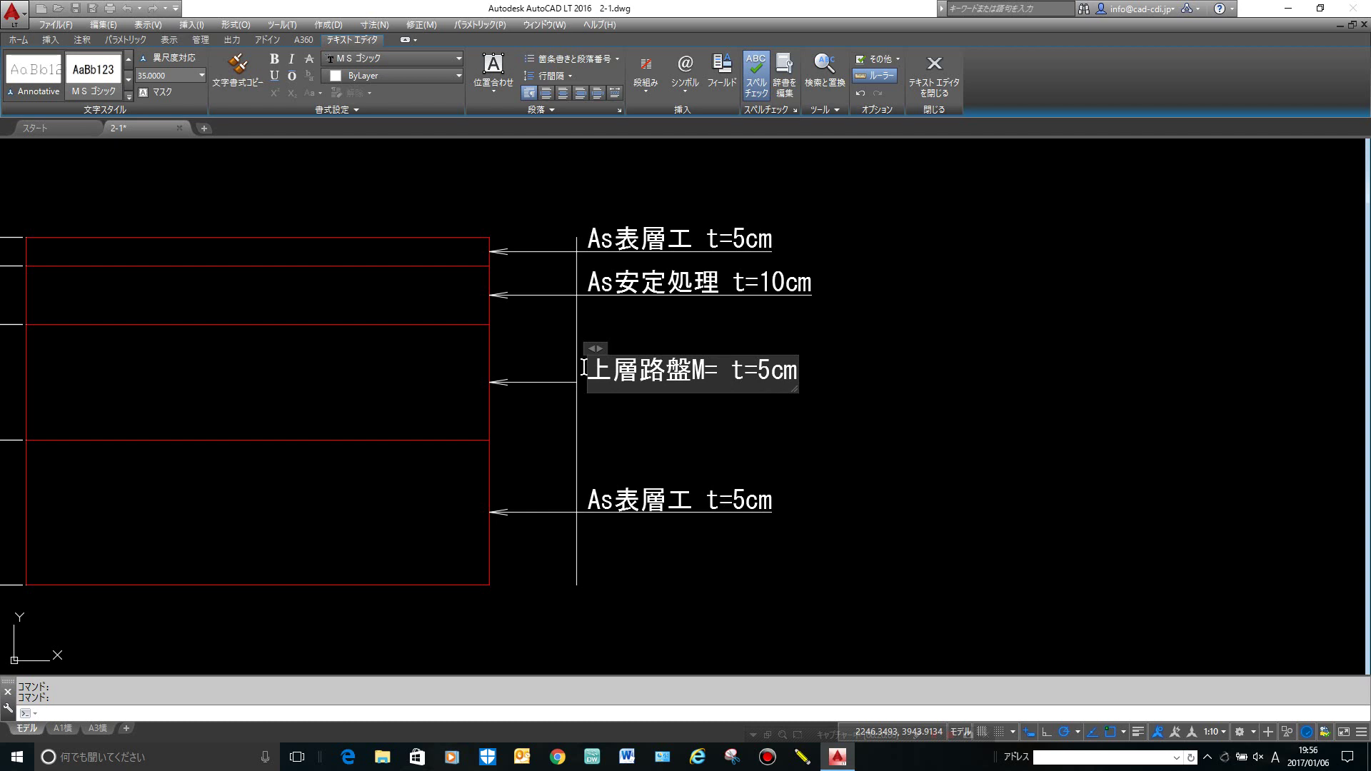
{"action": "key", "text": "BackSpace"}
{"action": "type", "text": "40"}
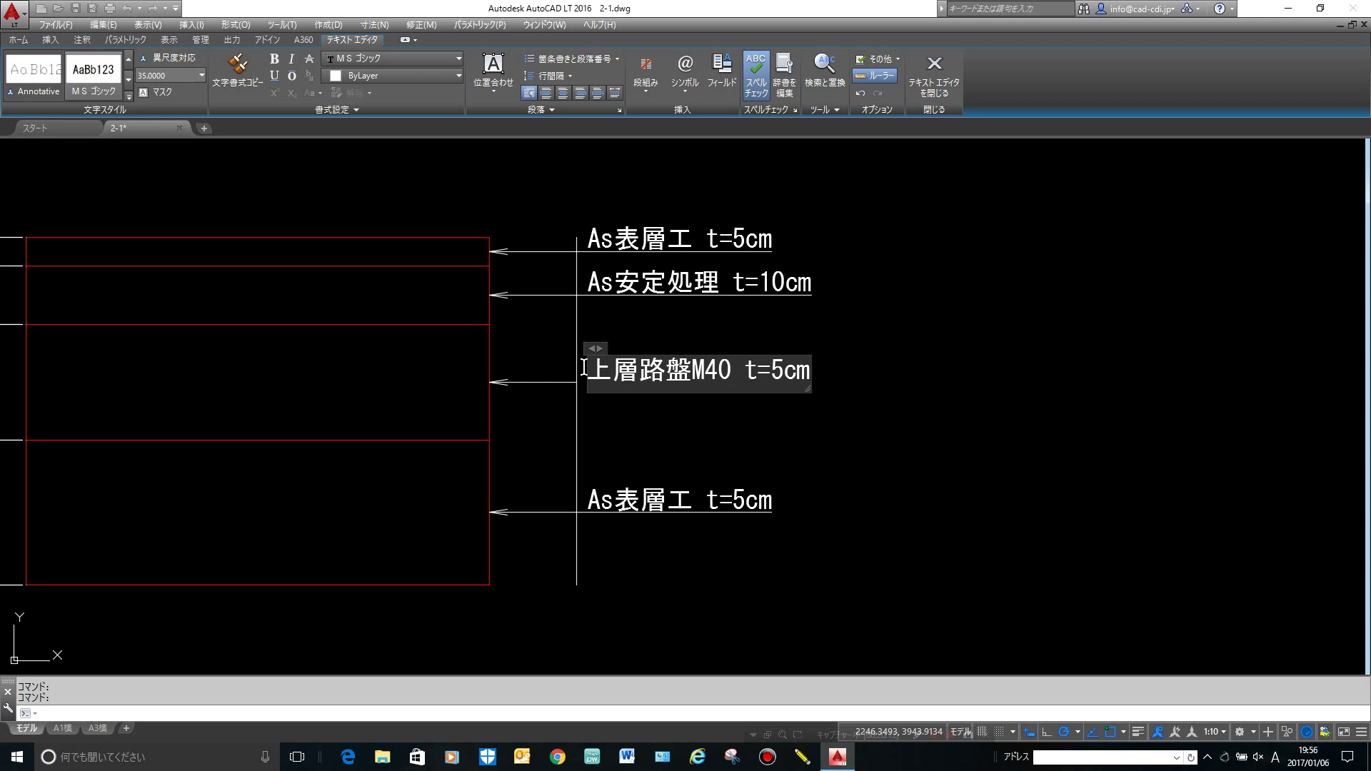
{"action": "key", "text": "Right"}
{"action": "key", "text": "Right"}
{"action": "key", "text": "Right"}
{"action": "type", "text": "20"}
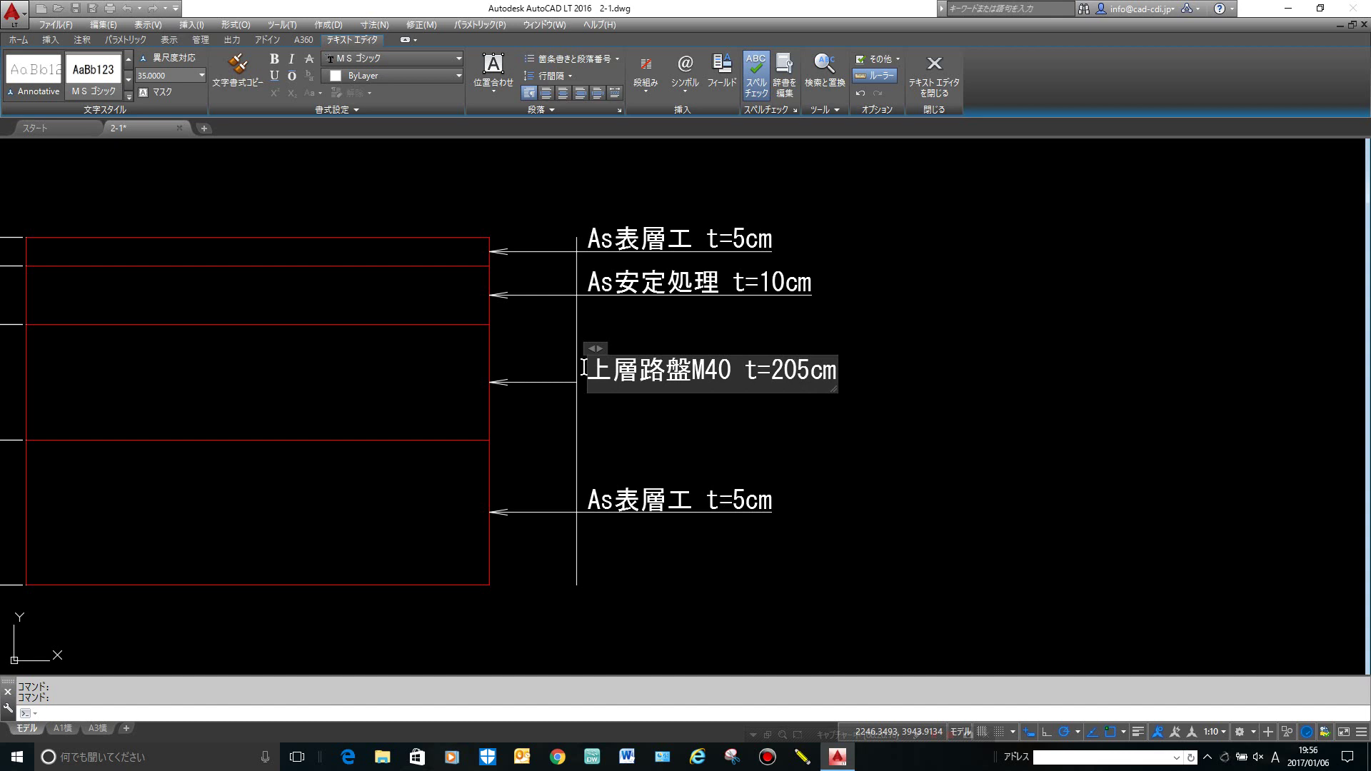
{"action": "key", "text": "Delete"}
{"action": "left_click", "coordinate": [799, 452]}
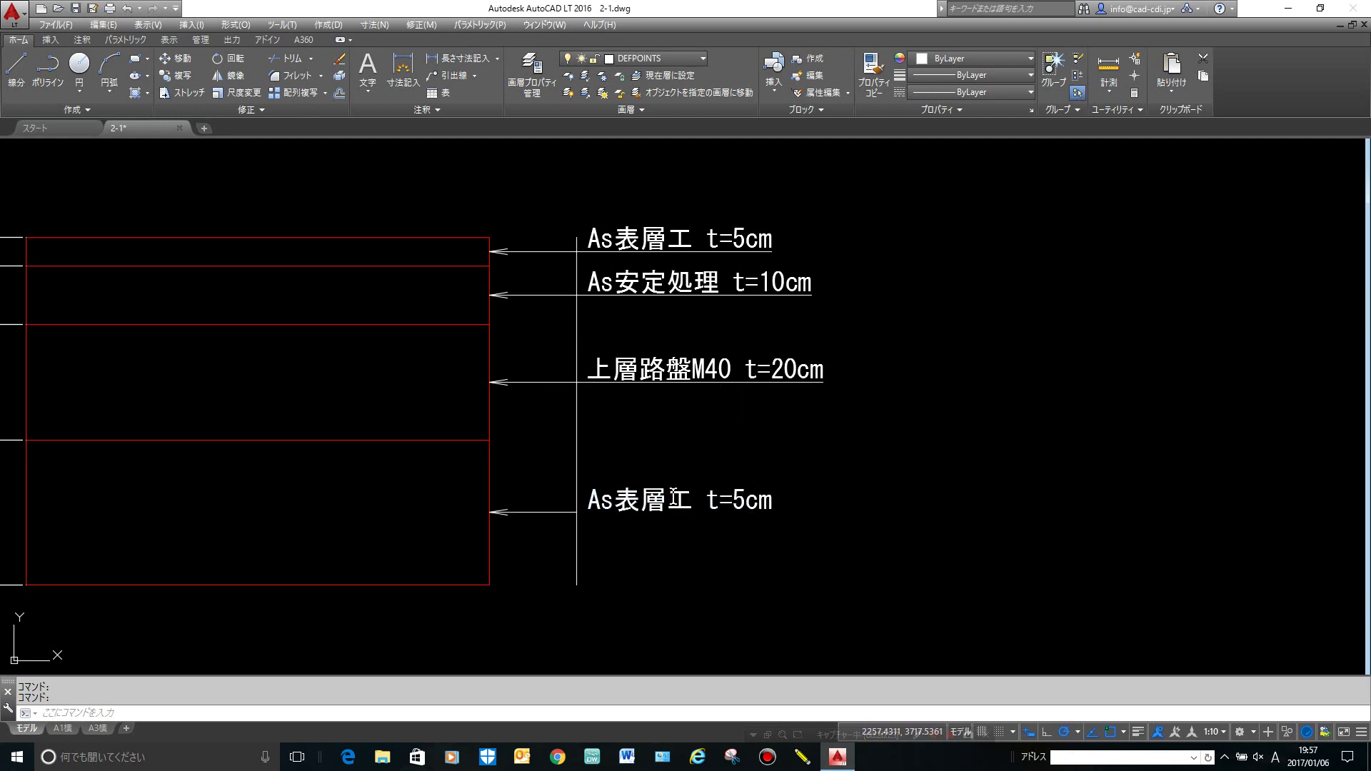
Replace As表層工 with 下層路盤 in the bottom label.
{"action": "double_click", "coordinate": [686, 498]}
{"action": "left_click_drag", "start_coordinate": [690, 498], "coordinate": [591, 500]}
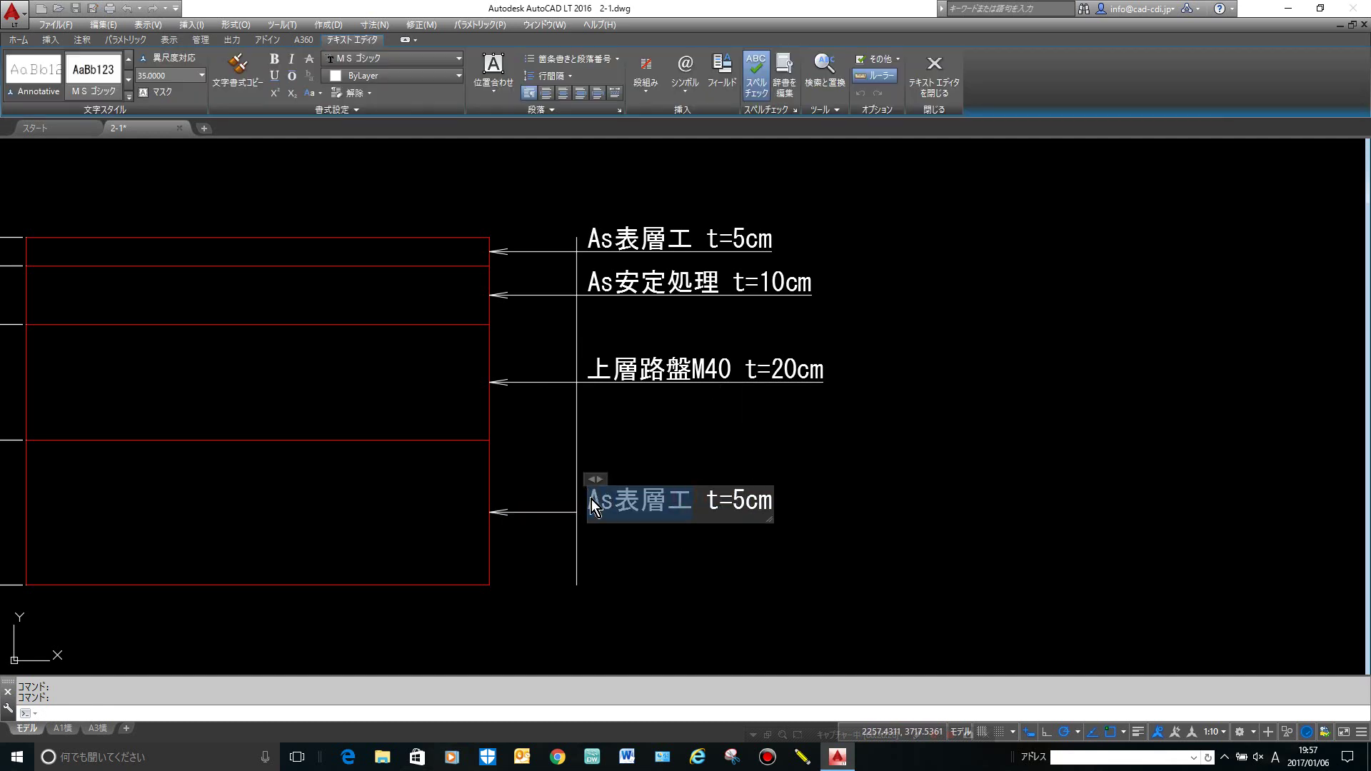
{"action": "key", "text": "Zenkaku_Hankaku"}
{"action": "type", "text": "ka"}
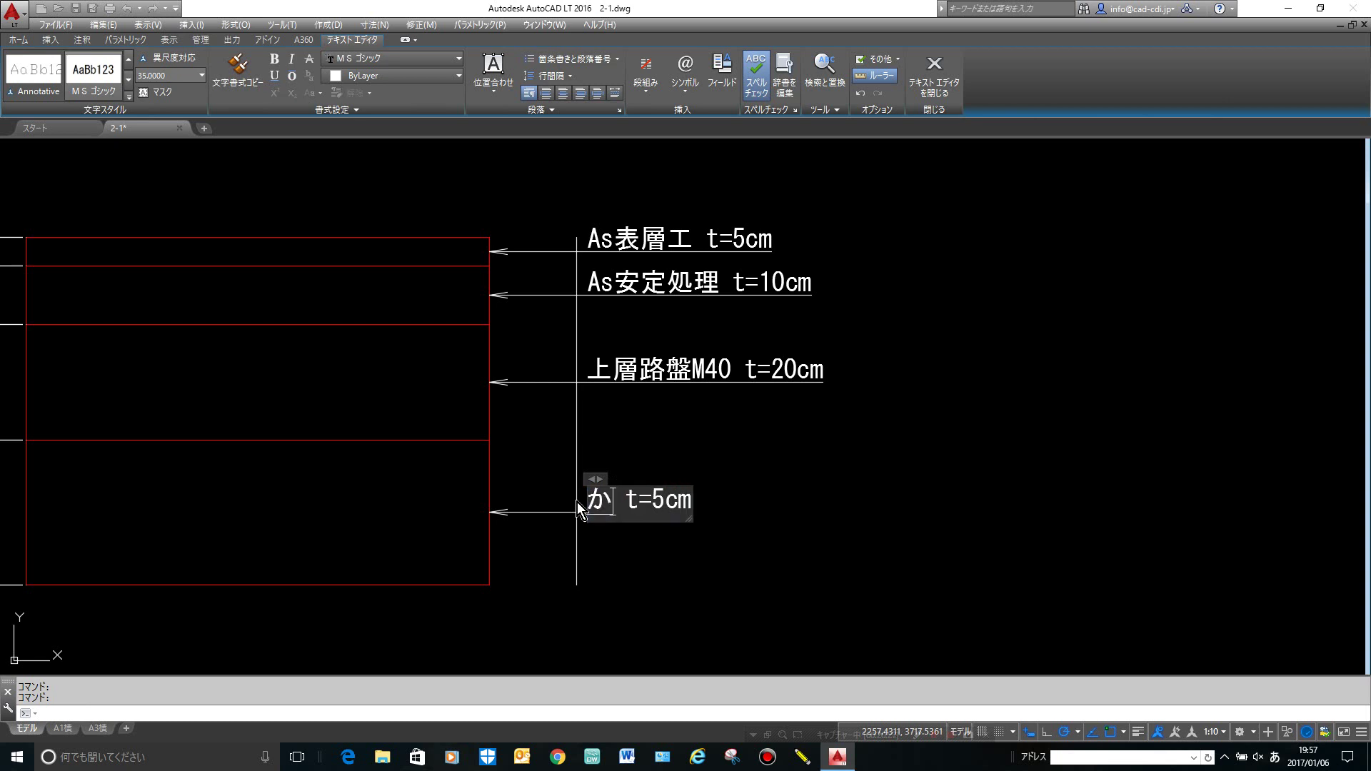
{"action": "type", "text": "sou"}
{"action": "key", "text": "space"}
{"action": "key", "text": "Return"}
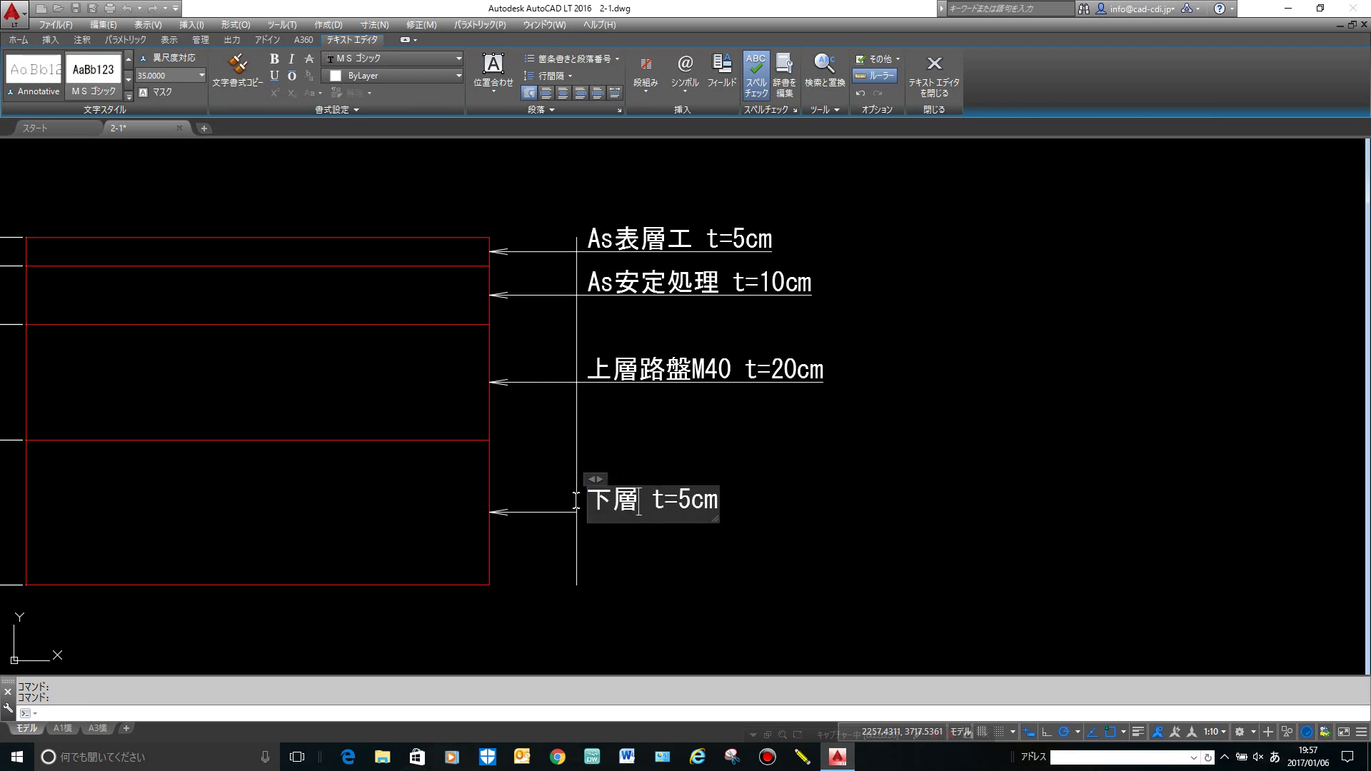
{"action": "type", "text": "roban"}
{"action": "key", "text": "space"}
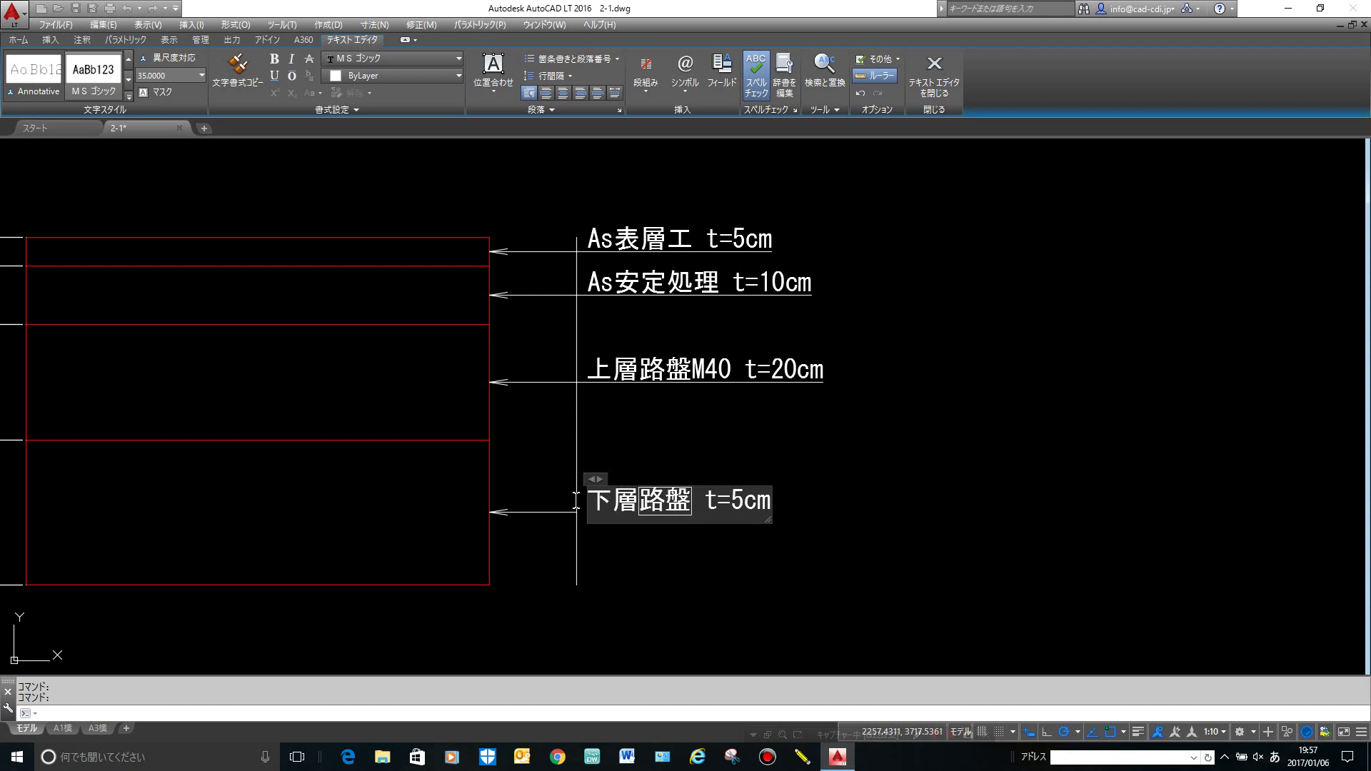
{"action": "key", "text": "Return"}
Change the thickness to t=25cm and insert C40 after 下層路盤.
{"action": "key", "text": "Right"}
{"action": "key", "text": "Right"}
{"action": "key", "text": "Right"}
{"action": "key", "text": "Zenkaku_Hankaku"}
{"action": "type", "text": "2"}
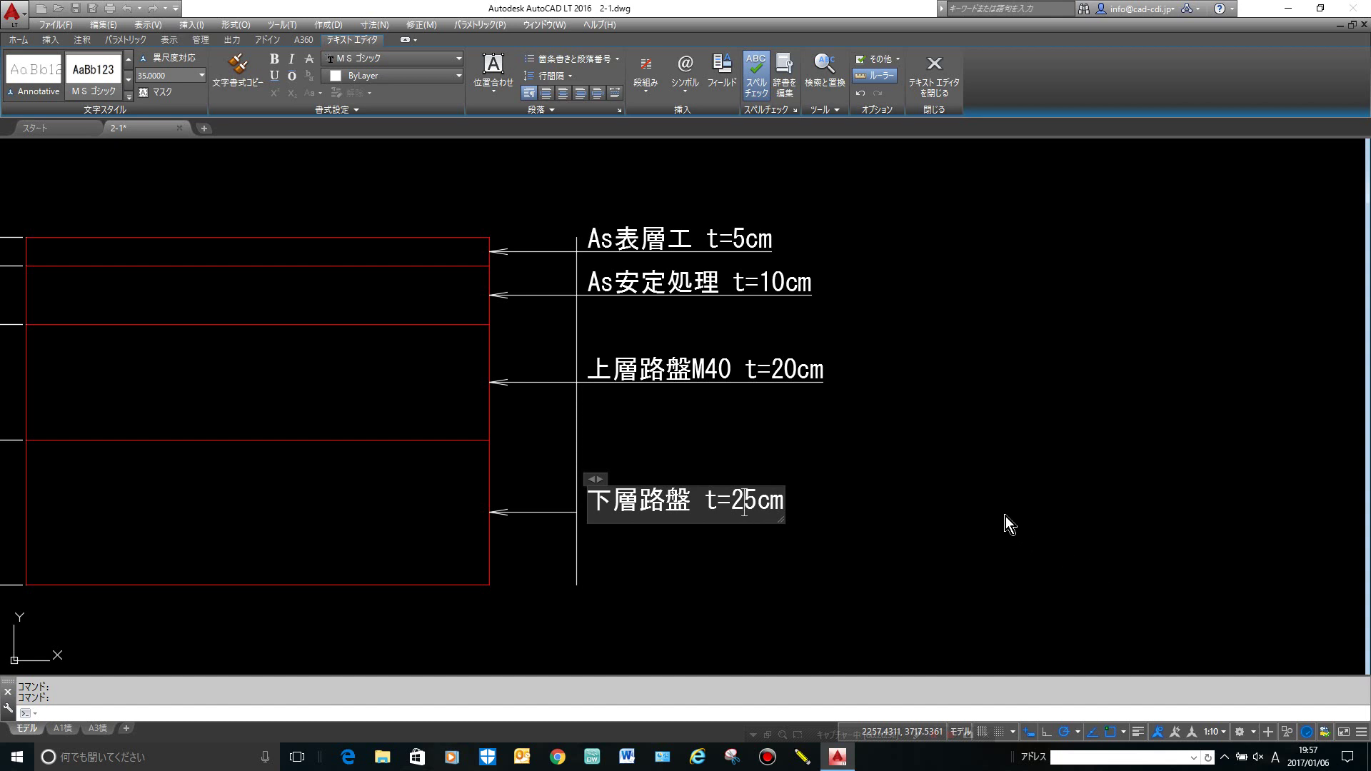
{"action": "left_click", "coordinate": [690, 496]}
{"action": "type", "text": "C"}
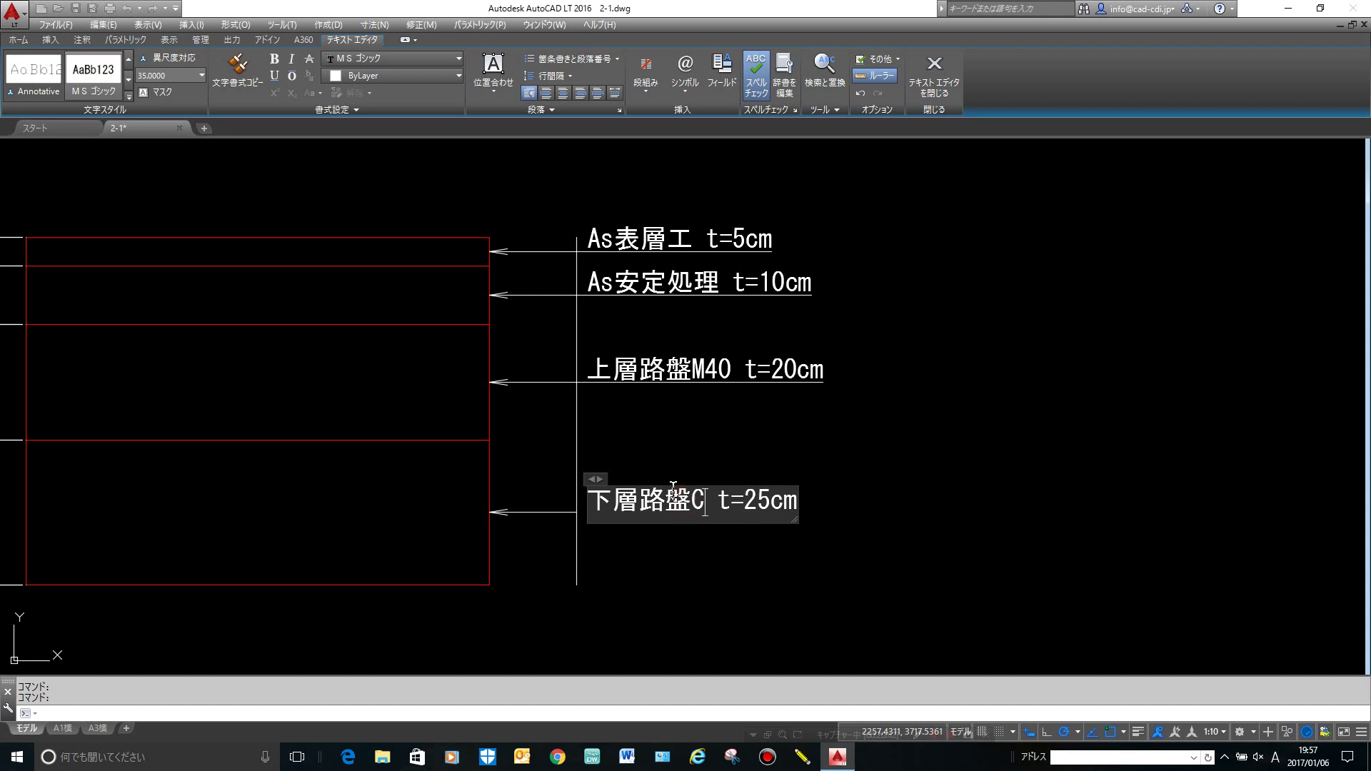
{"action": "type", "text": "4"}
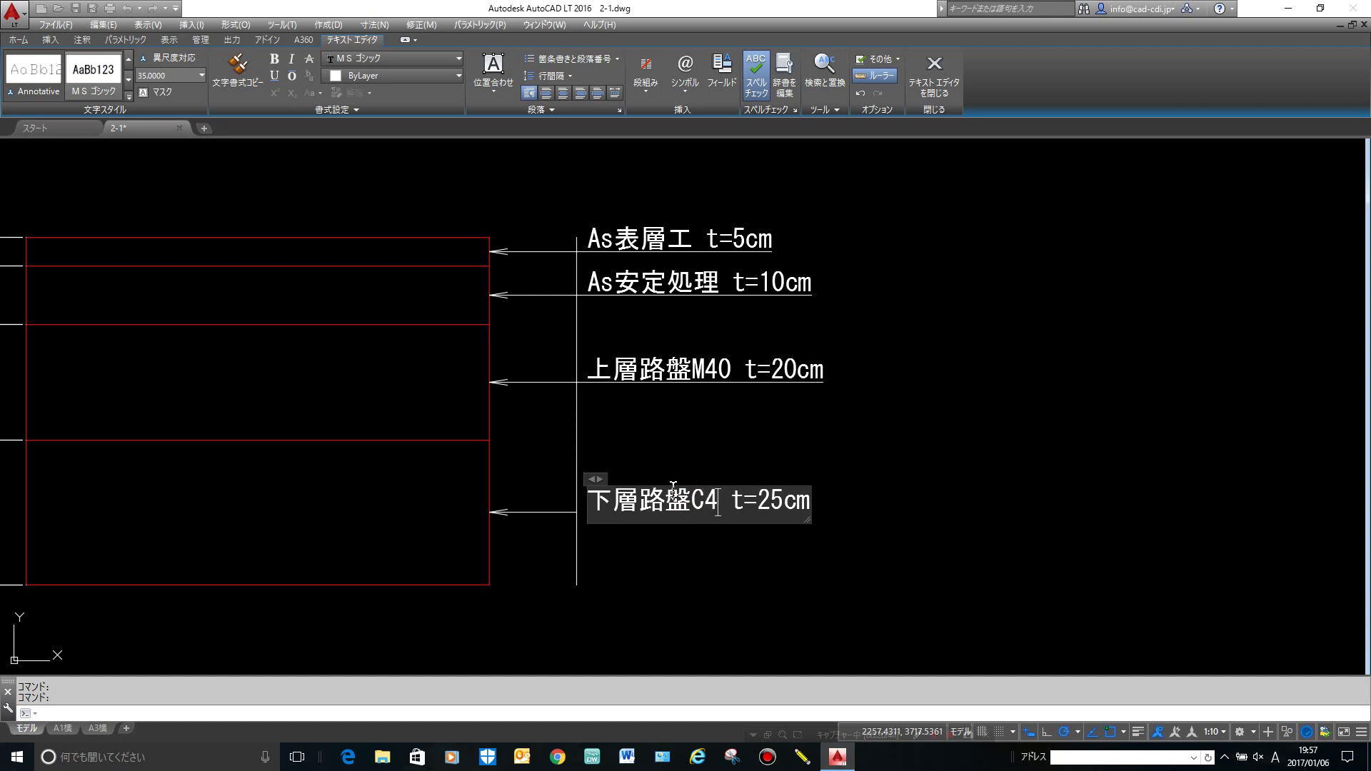
{"action": "type", "text": "0"}
{"action": "scroll", "coordinate": [612, 469], "scroll_direction": "up", "scroll_amount": 2}
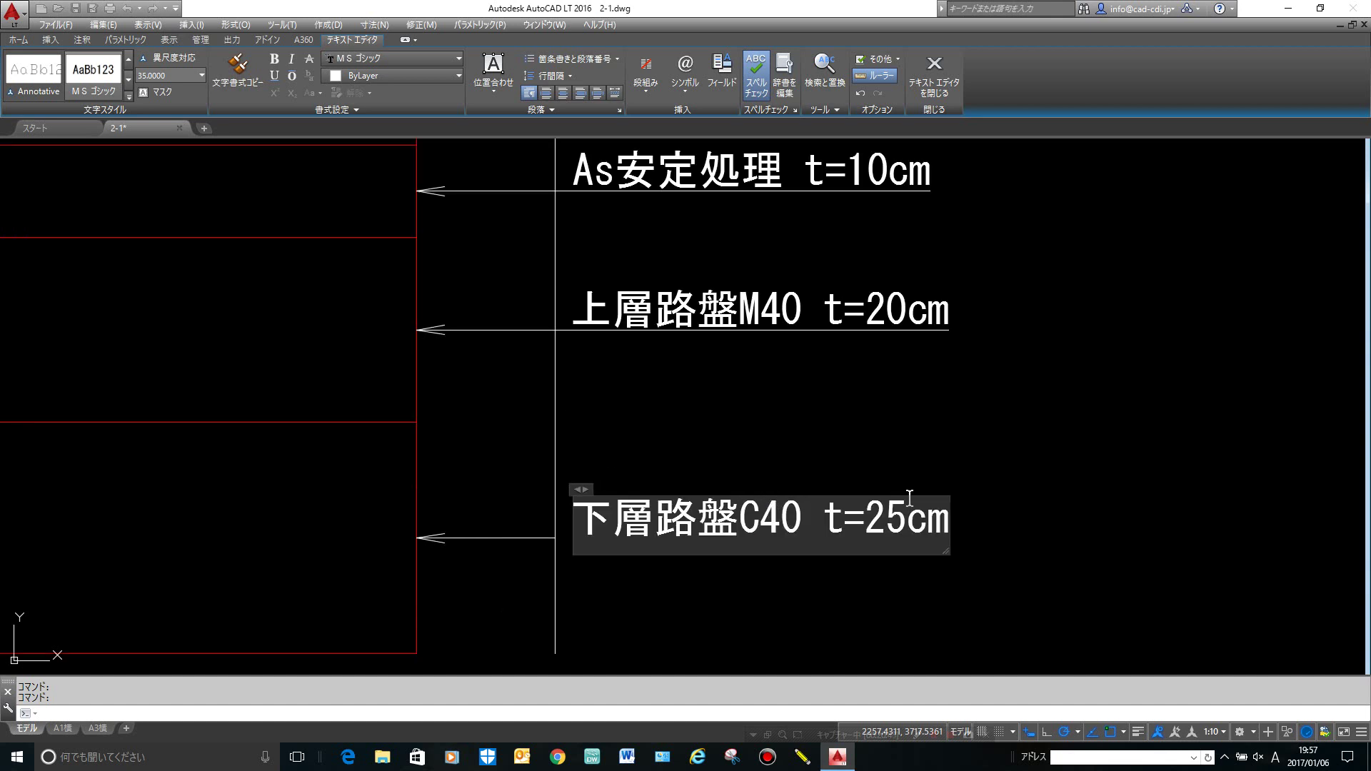
{"action": "left_click", "coordinate": [1068, 493]}
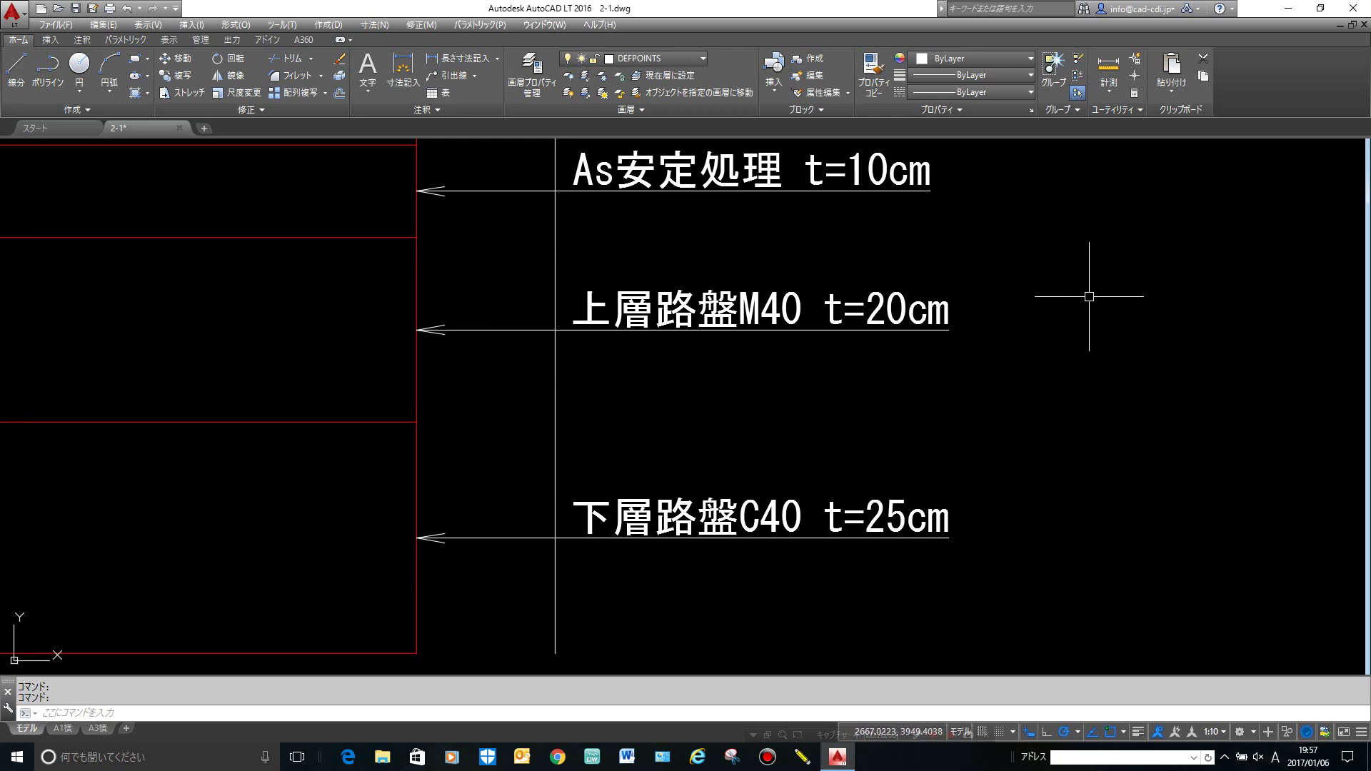
Zoom and pan to centre the finished cross-section with its dimensions and four labels.
{"action": "scroll", "coordinate": [1086, 307], "scroll_direction": "down", "scroll_amount": 3}
{"action": "scroll", "coordinate": [1076, 319], "scroll_direction": "up", "scroll_amount": 1}
{"action": "mouse_move", "coordinate": [1077, 319]}
{"action": "middle_mouse_down"}
{"action": "mouse_move", "coordinate": [1162, 370]}
{"action": "mouse_move", "coordinate": [1220, 364]}
{"action": "middle_mouse_up"}
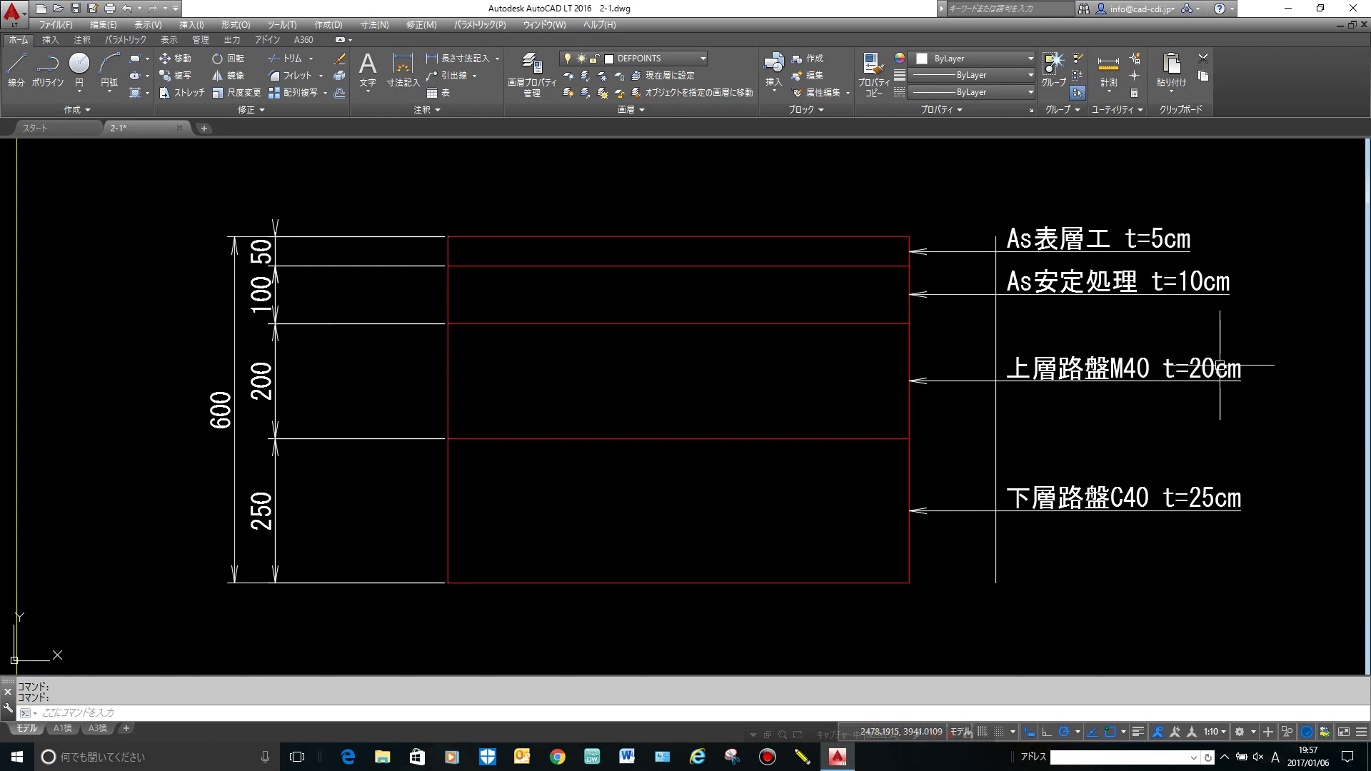
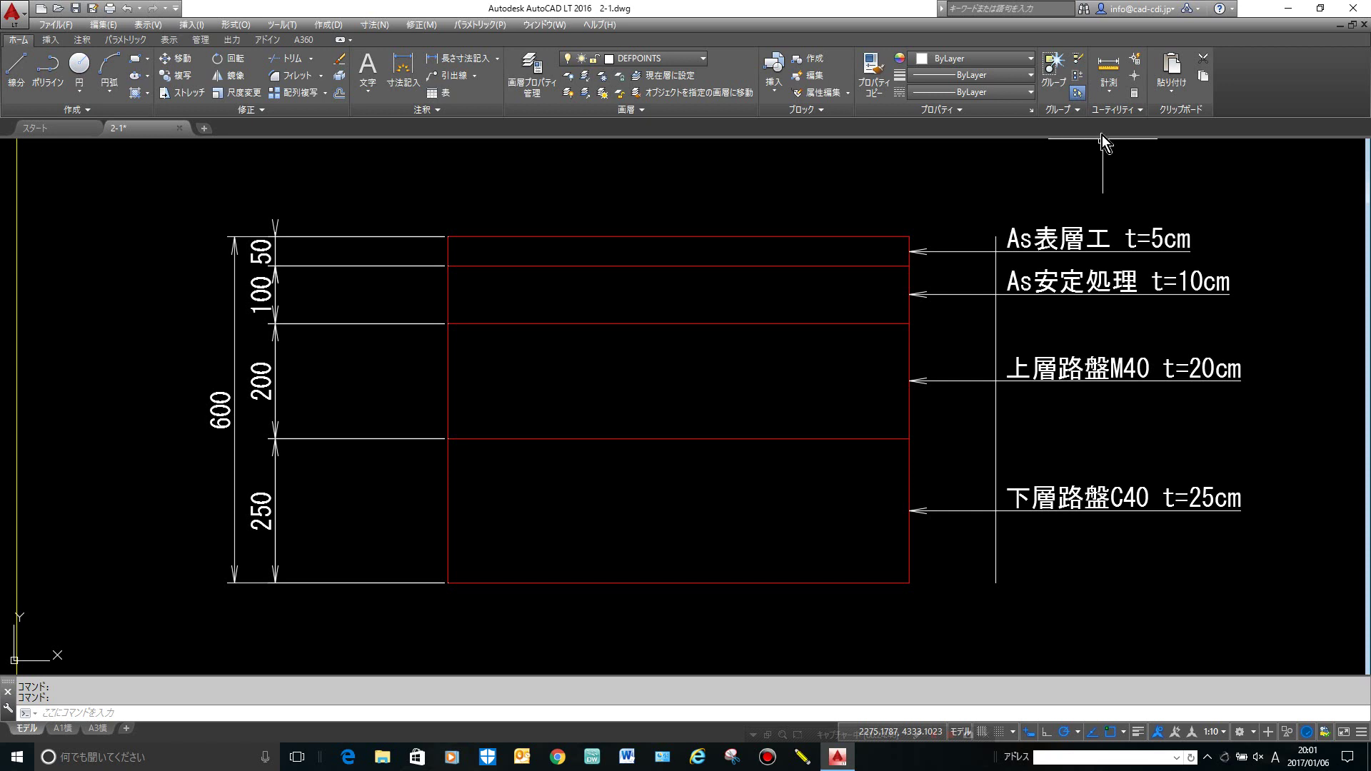
Switch the current layer to D-STR from the Home tab layer list.
{"action": "left_click", "coordinate": [698, 62]}
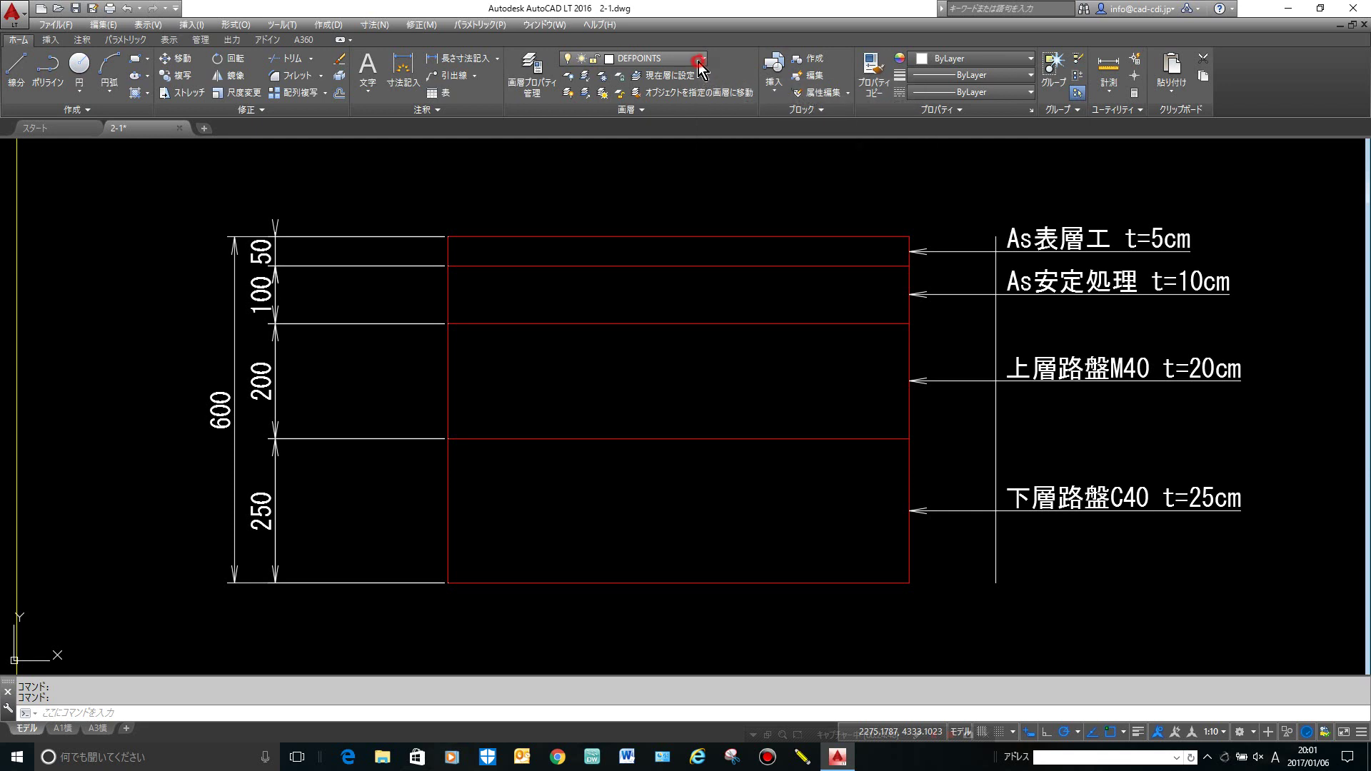
{"action": "left_click", "coordinate": [667, 97]}
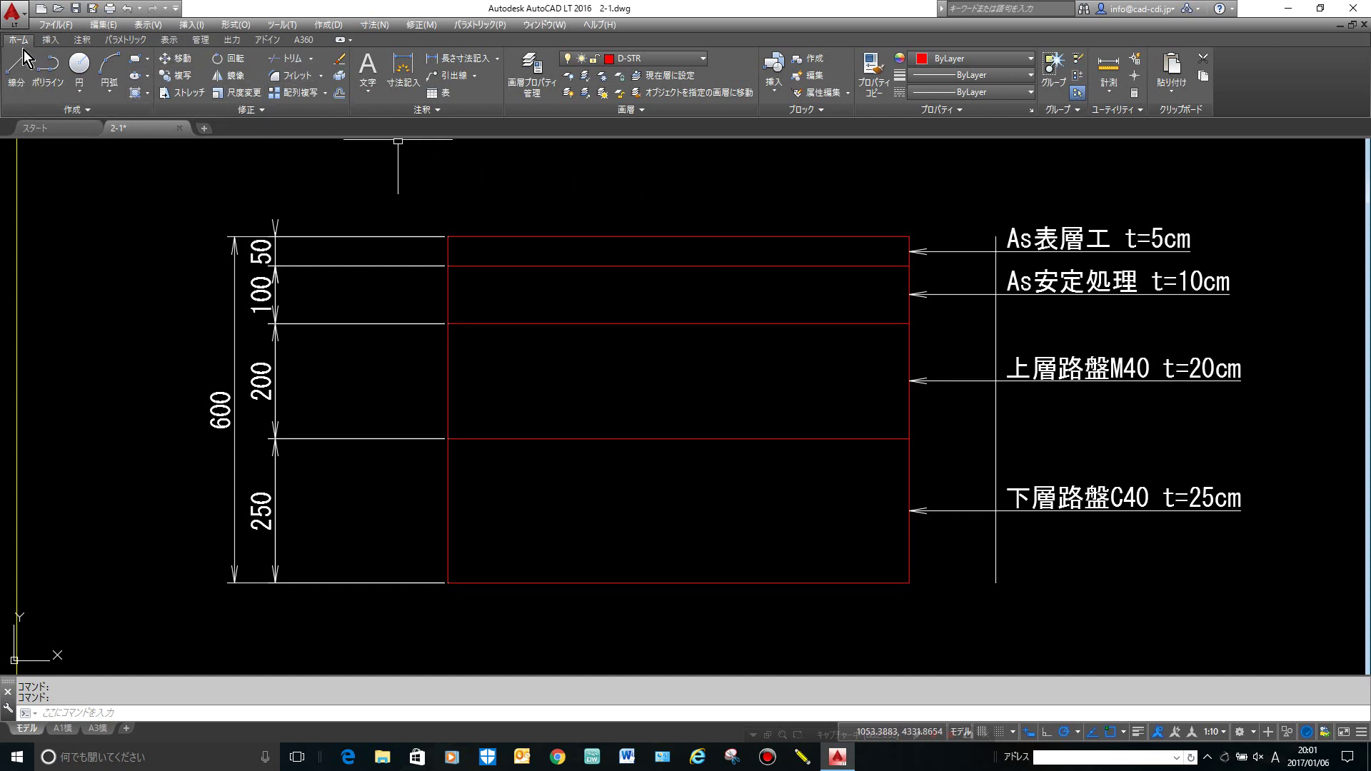
Start a Hatch (ハッチング) and pick the ANSI31 pattern from the full pattern gallery.
{"action": "left_click", "coordinate": [148, 95]}
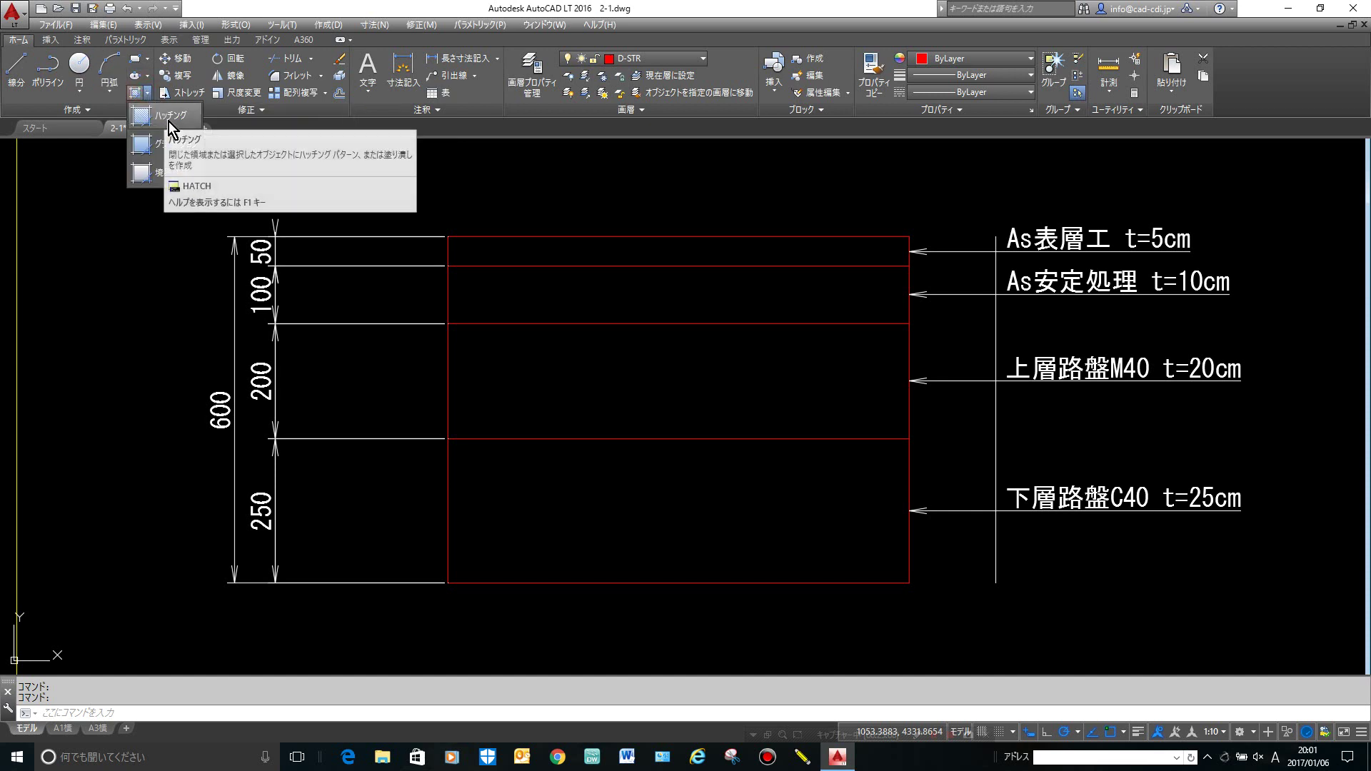
{"action": "left_click", "coordinate": [169, 121]}
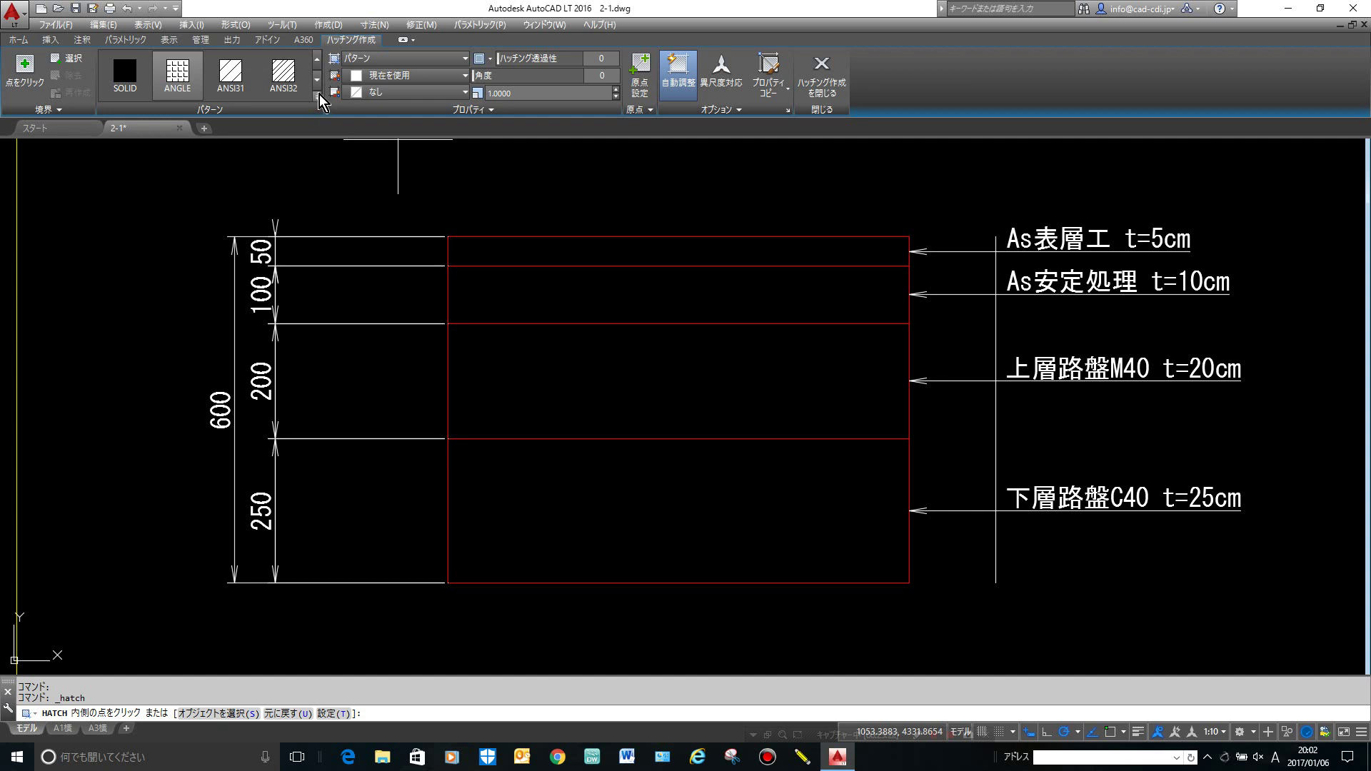
{"action": "left_click", "coordinate": [317, 95]}
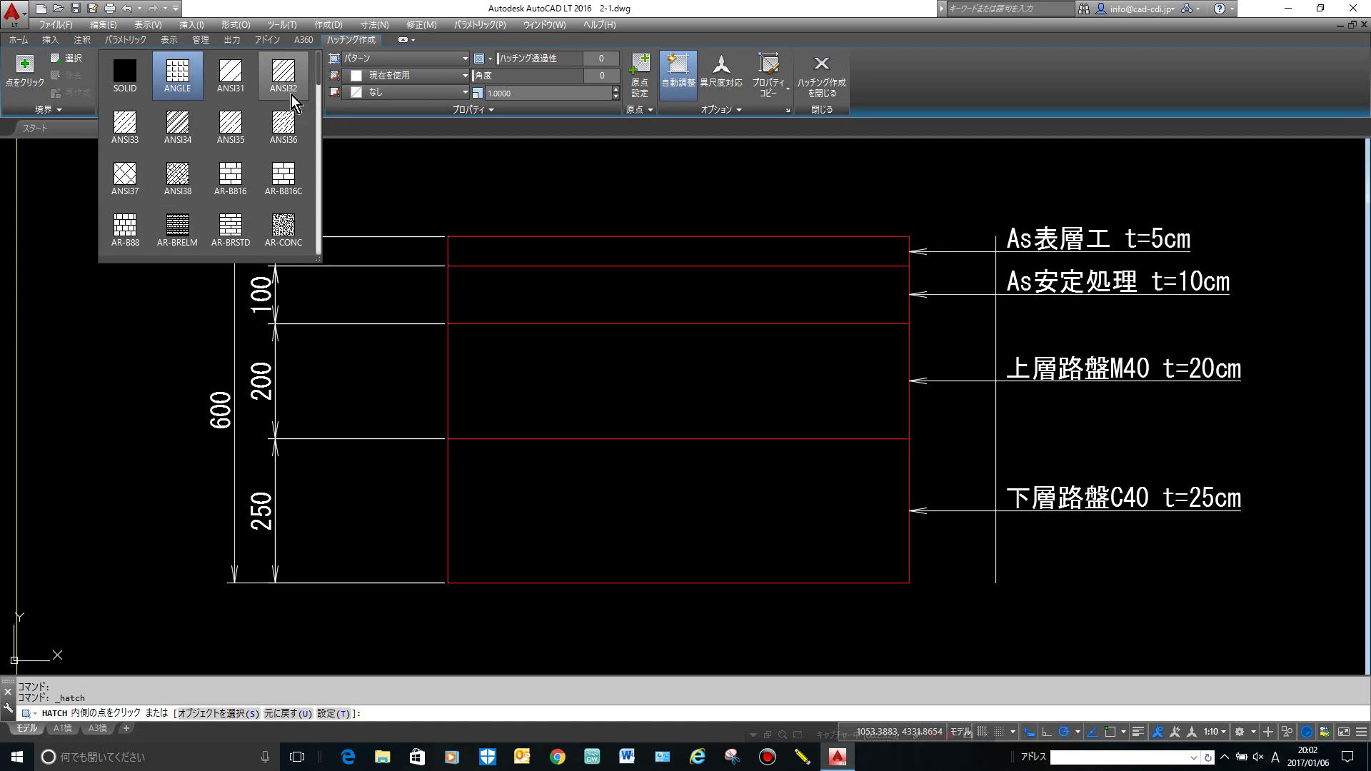
{"action": "scroll", "coordinate": [319, 143], "scroll_direction": "down", "scroll_amount": 2}
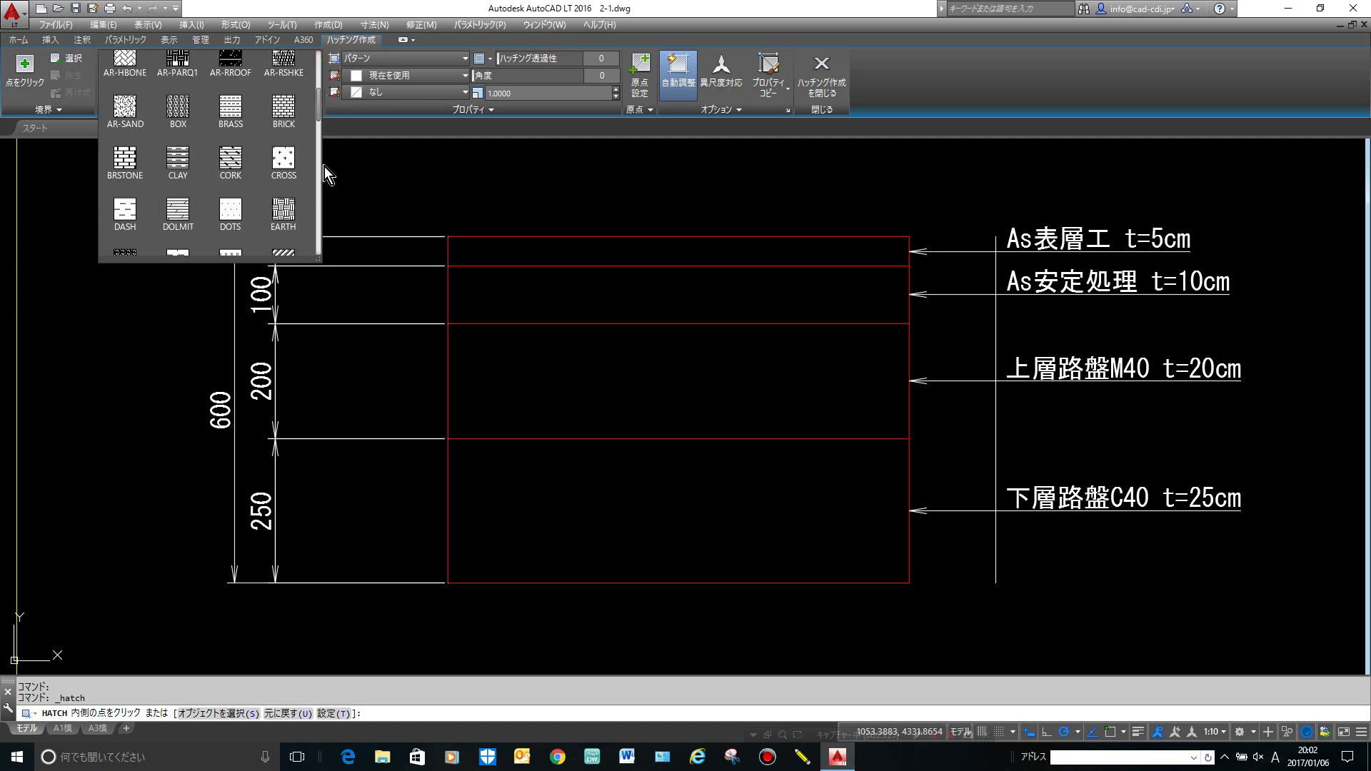
{"action": "scroll", "coordinate": [323, 157], "scroll_direction": "up", "scroll_amount": 2}
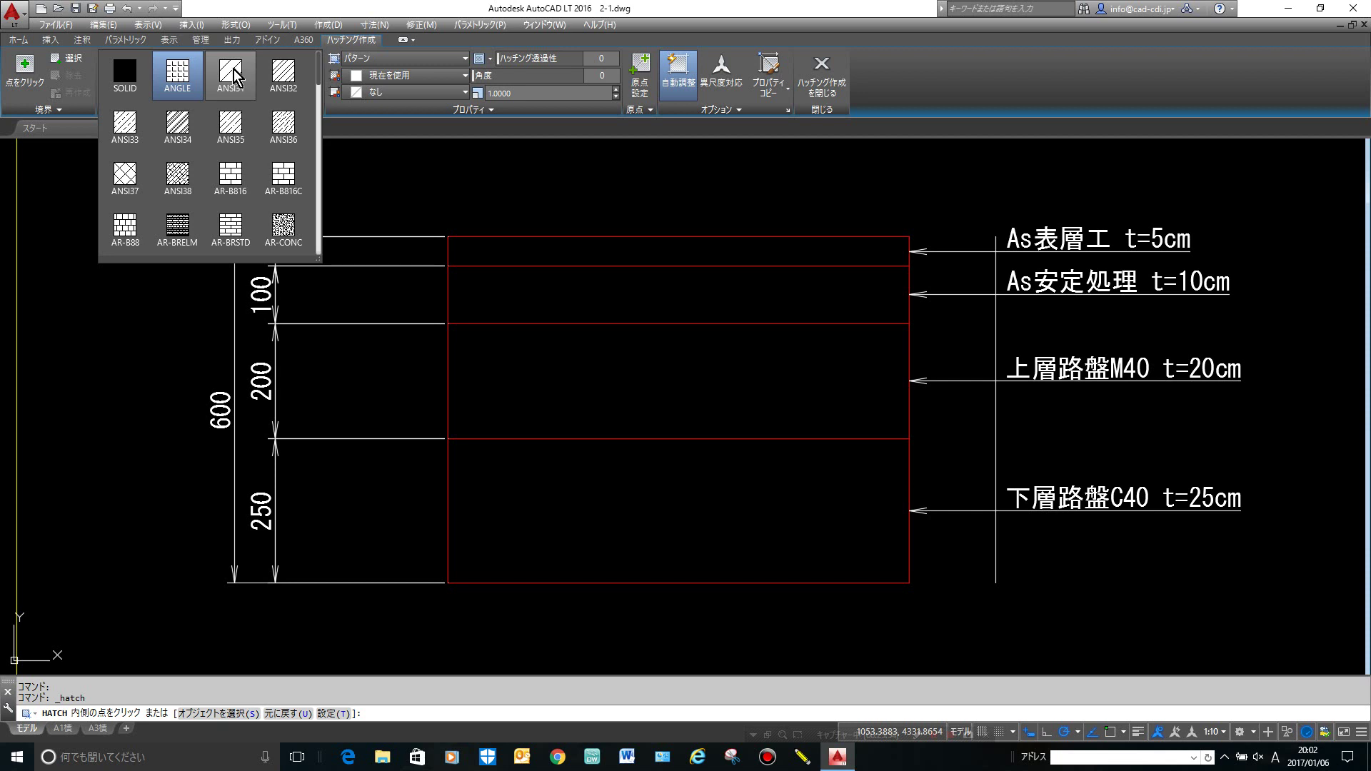
{"action": "left_click", "coordinate": [235, 78]}
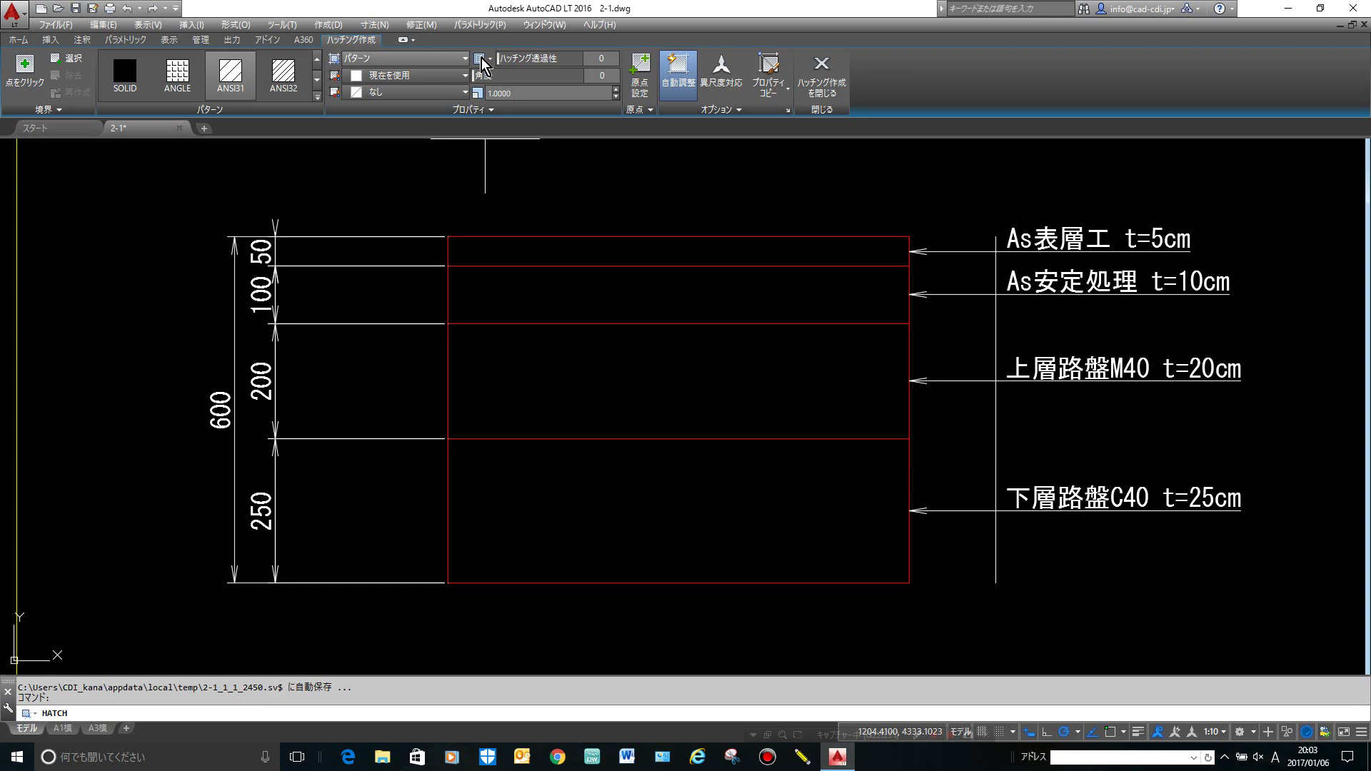
Fill the top As表層工 band with ANSI31 hatching at scale 10 and end the command.
{"action": "left_click", "coordinate": [523, 95]}
{"action": "type", "text": "10"}
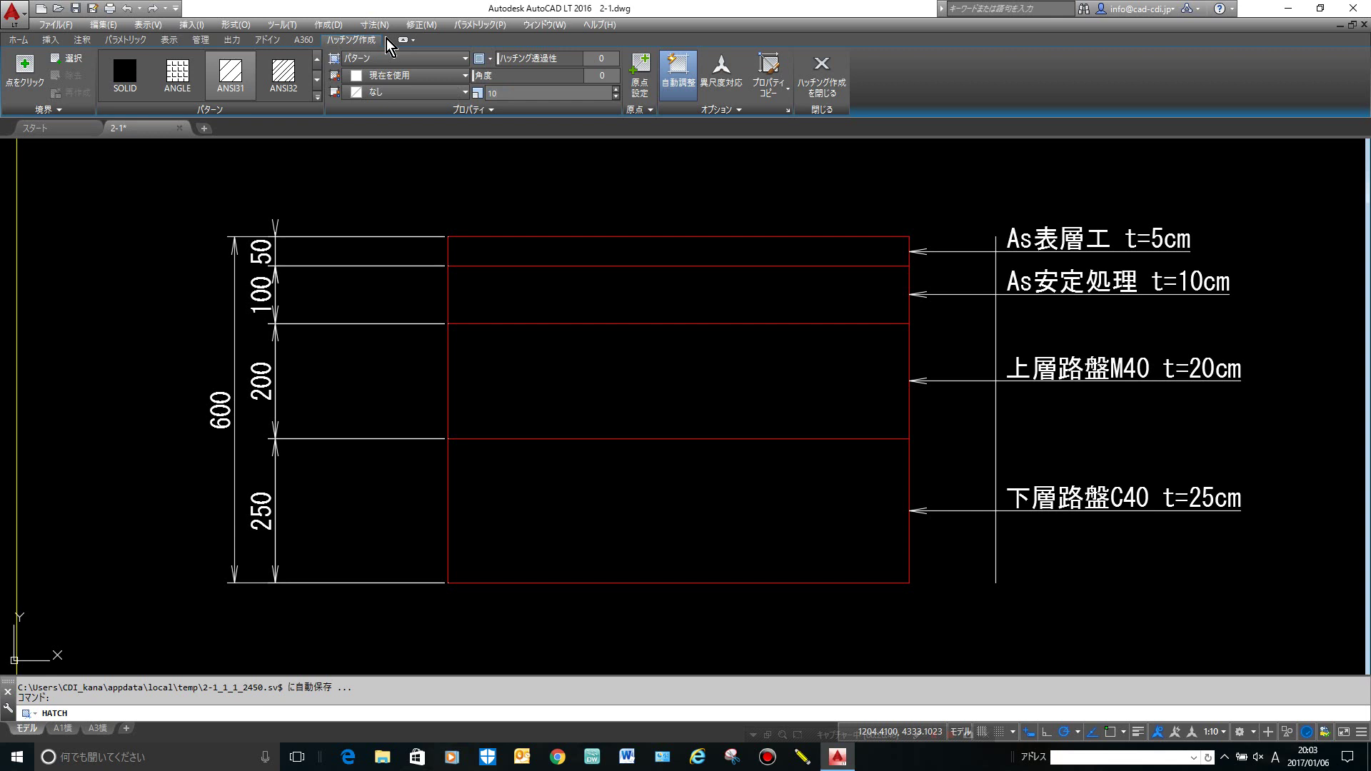
{"action": "key", "text": "Return"}
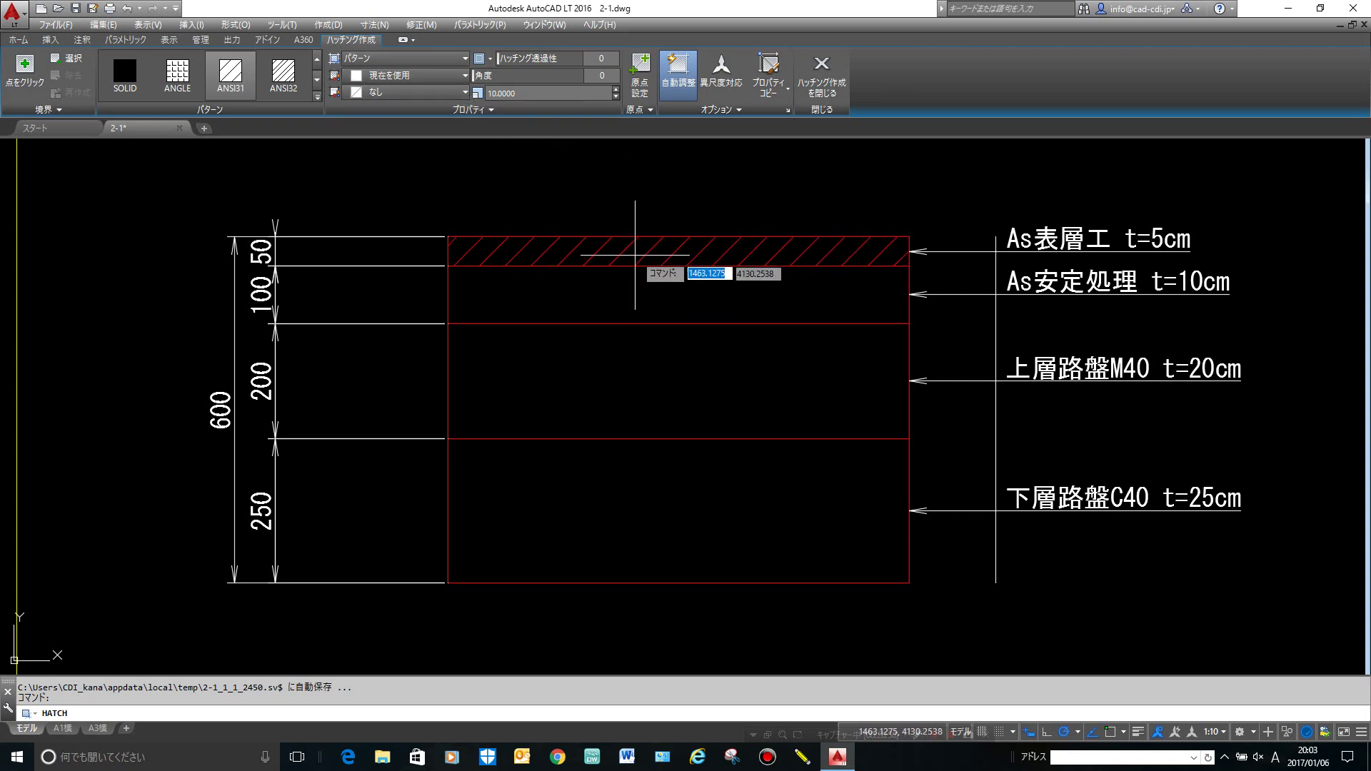
{"action": "left_click", "coordinate": [648, 251]}
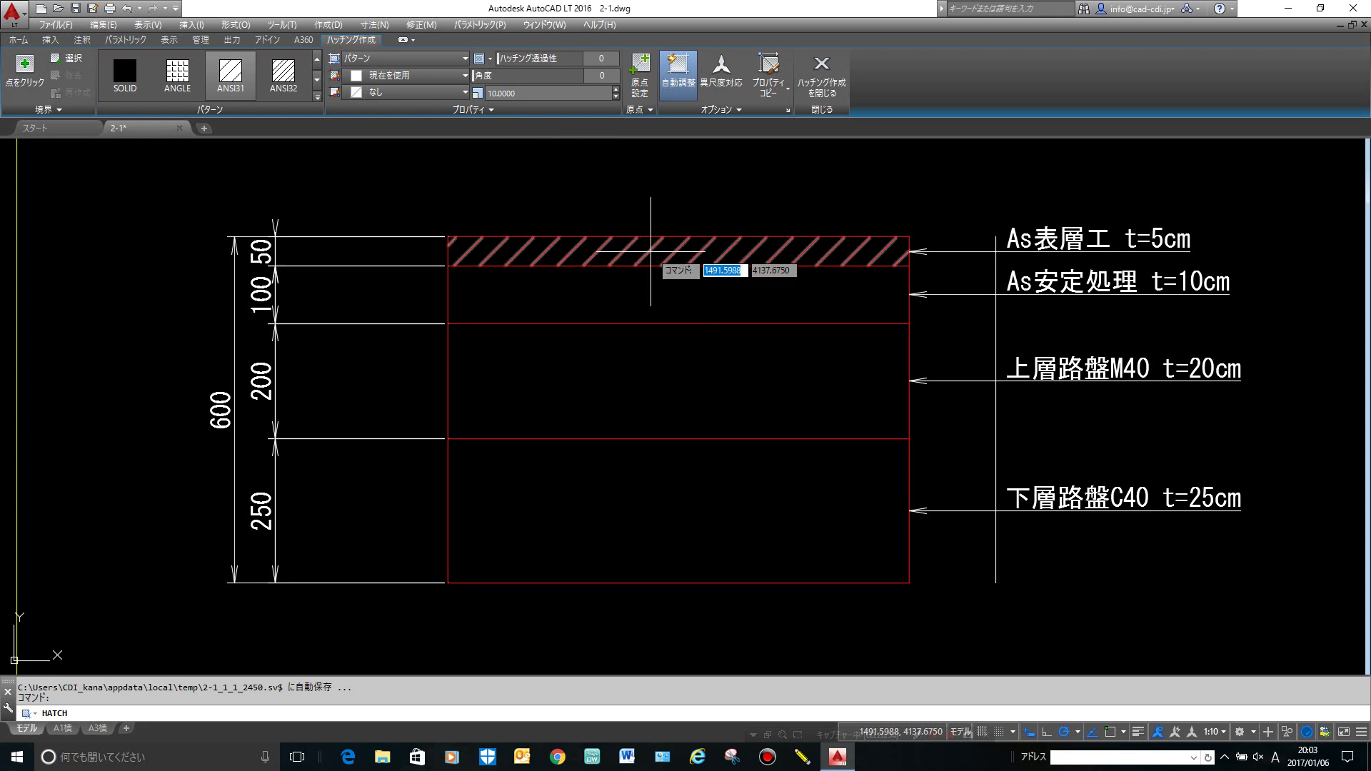
{"action": "mouse_move", "coordinate": [650, 252]}
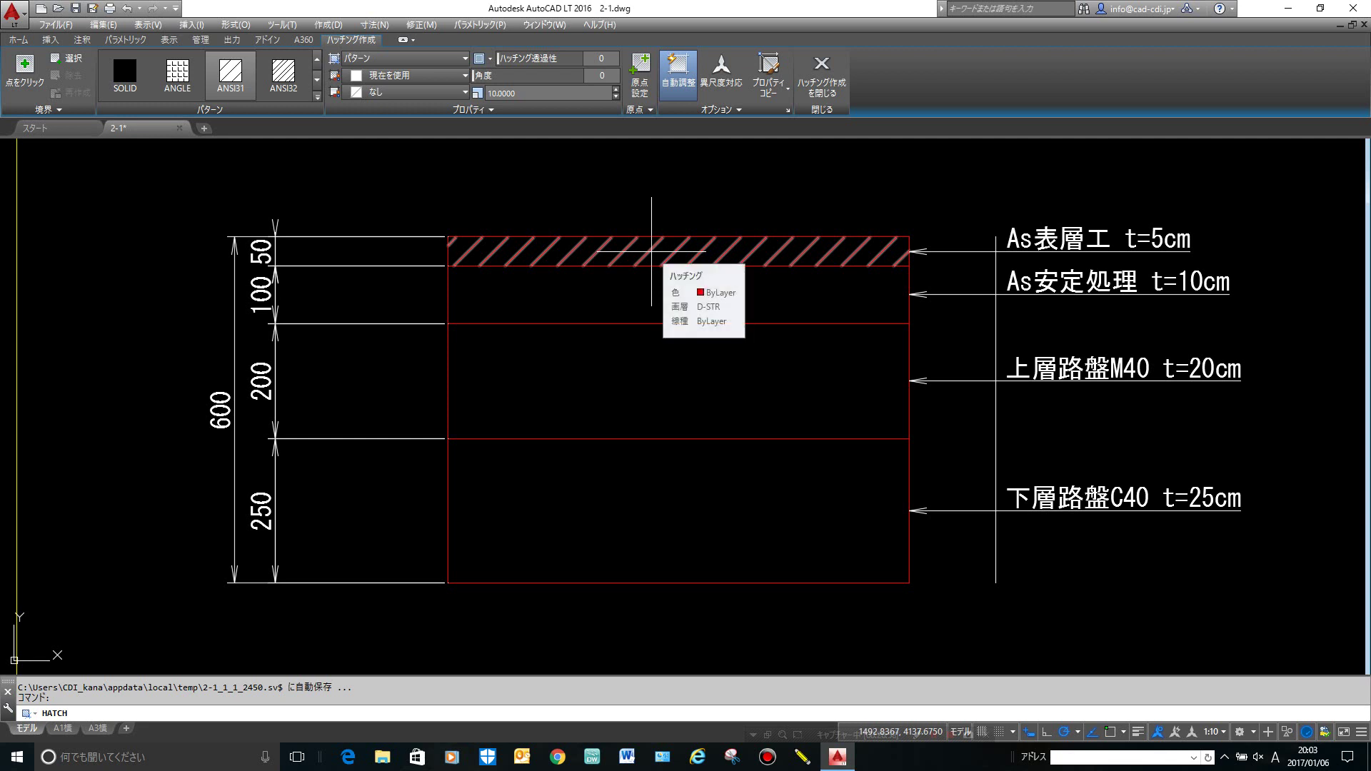
{"action": "left_click", "coordinate": [651, 251]}
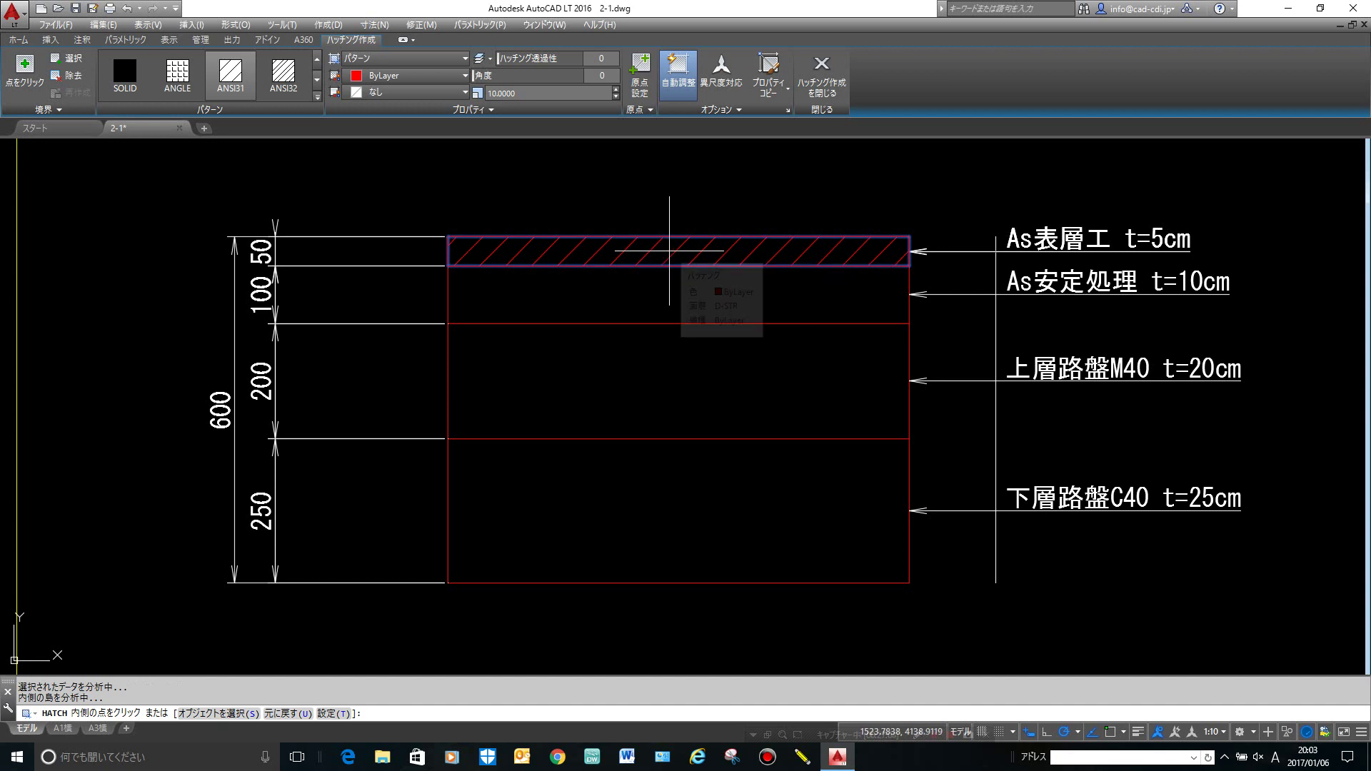
{"action": "key", "text": "Return"}
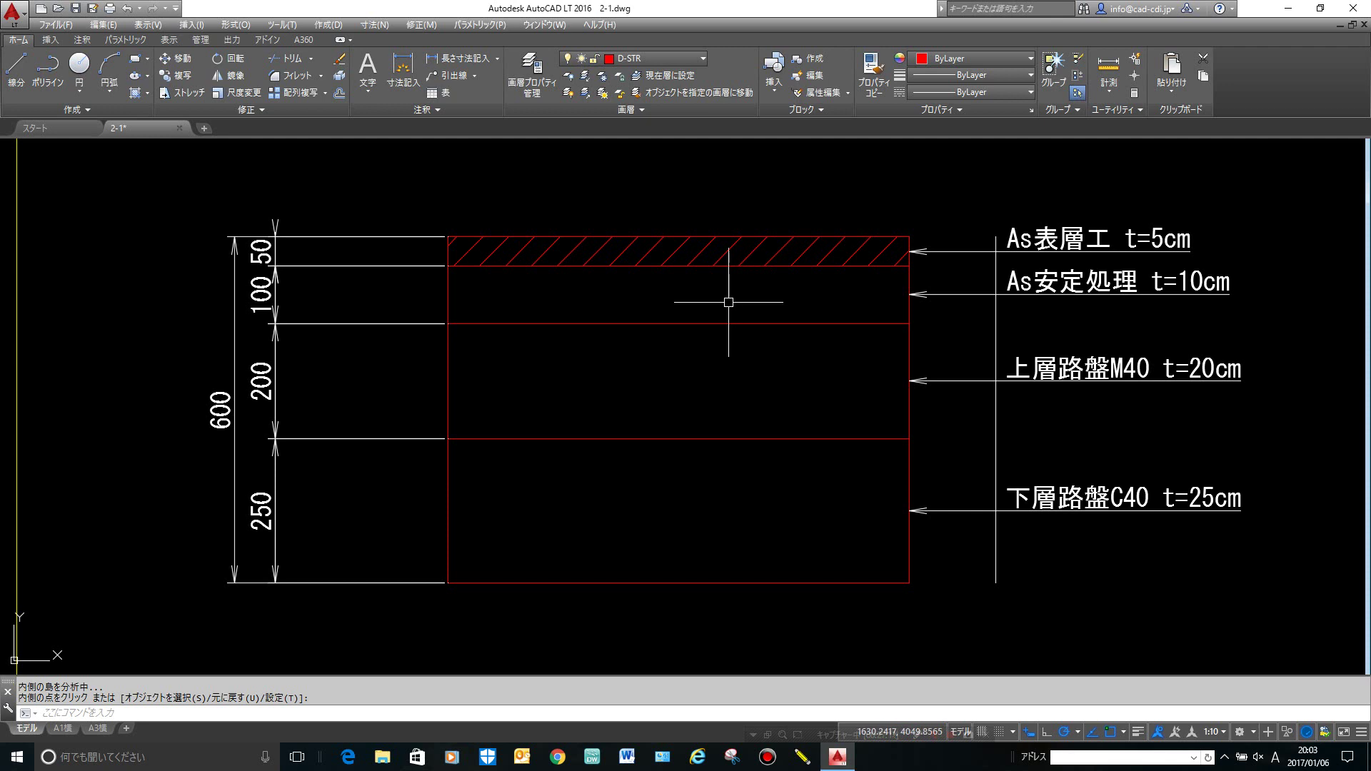
Hatch the As安定処理 band with diagonal lines rotated 90° from the top band's.
{"action": "left_click", "coordinate": [146, 93]}
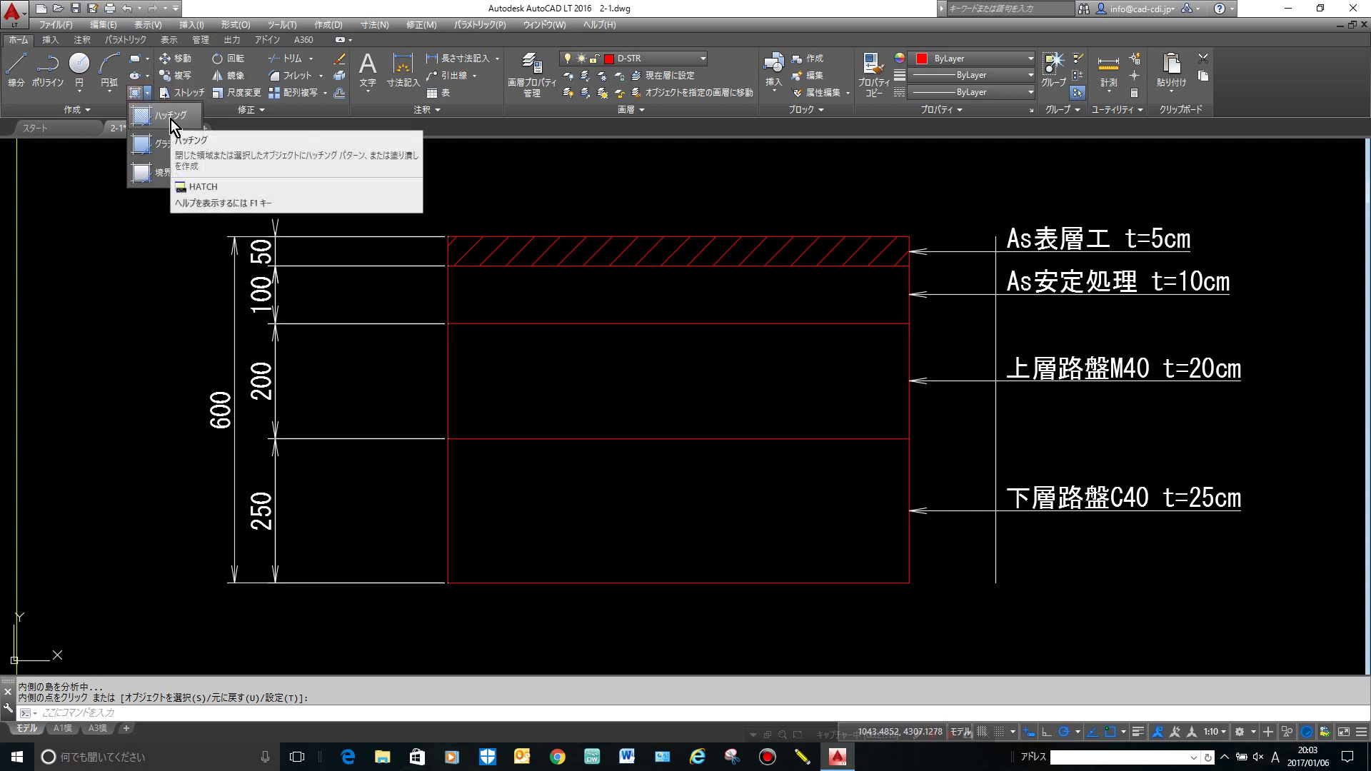
{"action": "left_click", "coordinate": [171, 119]}
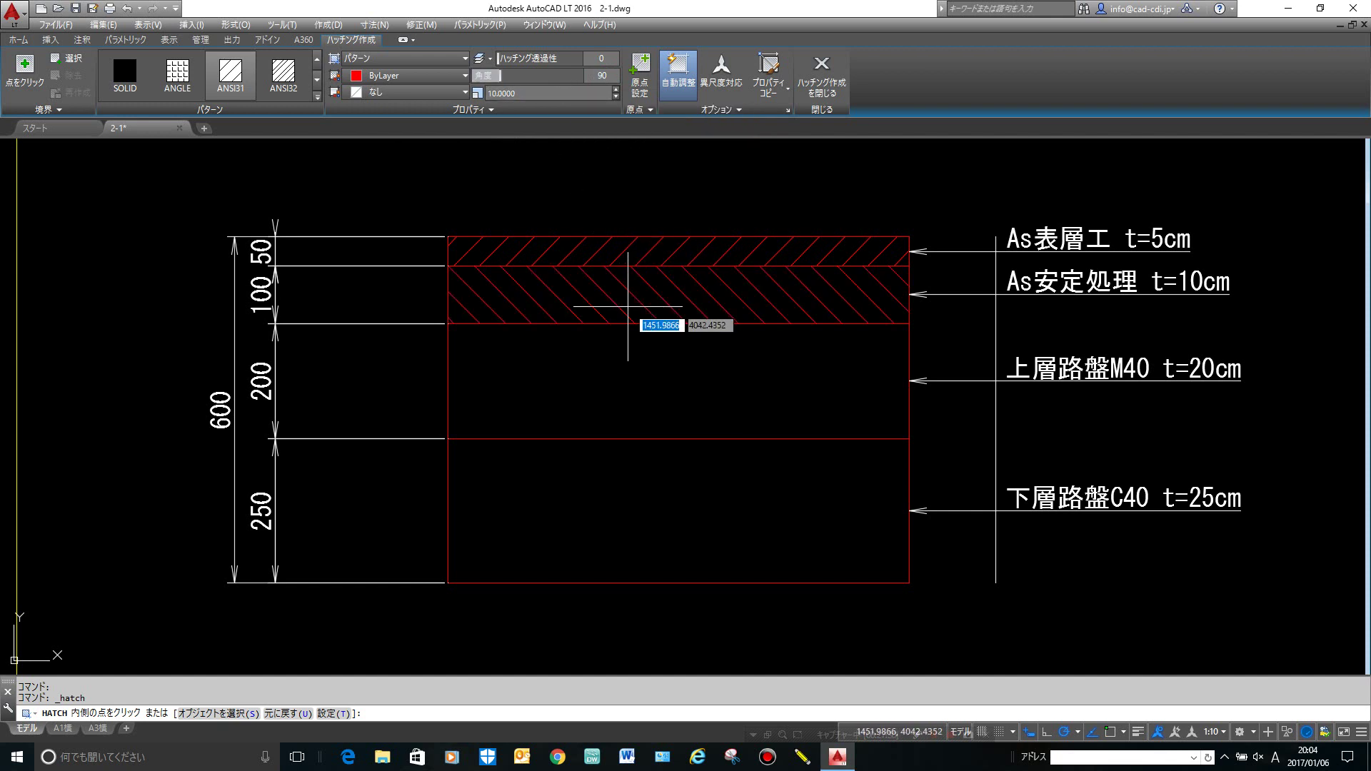
{"action": "left_click", "coordinate": [631, 300]}
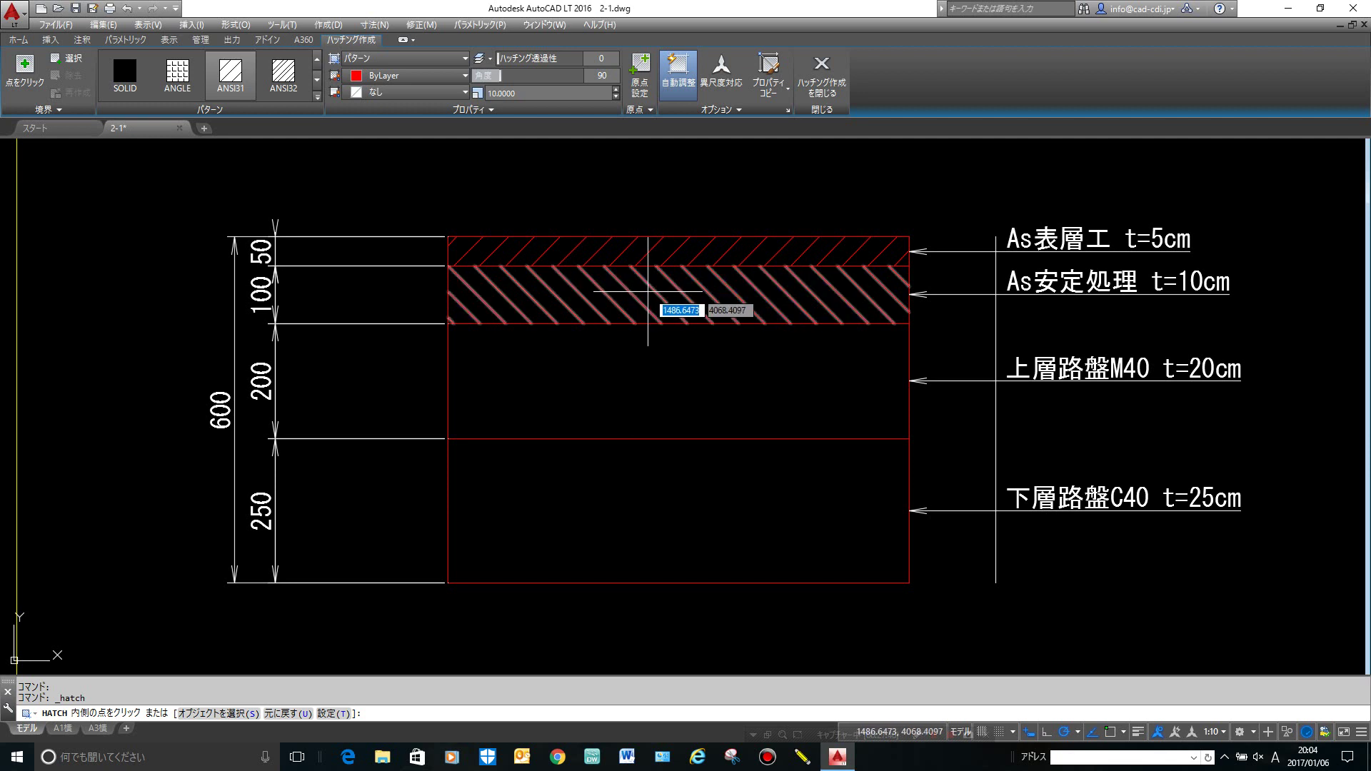
{"action": "left_click", "coordinate": [654, 291]}
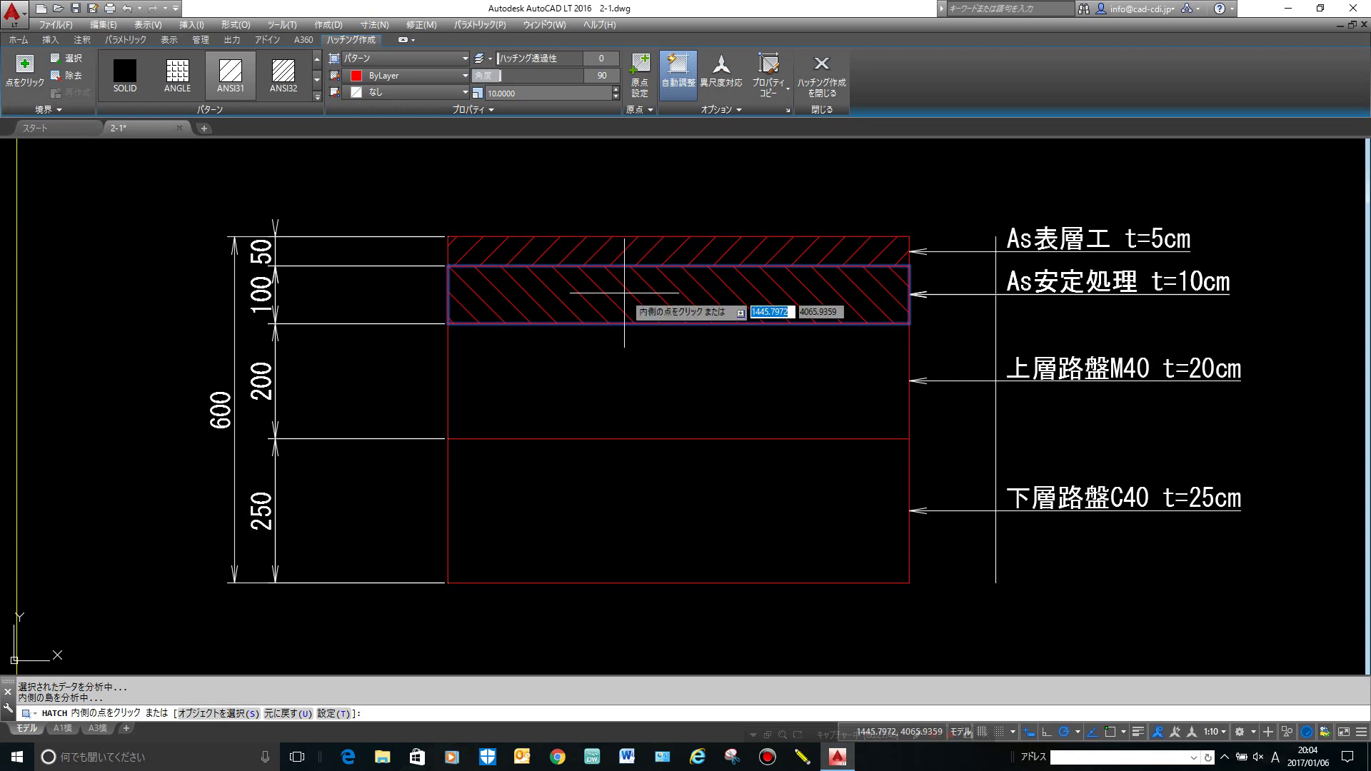
{"action": "key", "text": "Return"}
{"action": "key", "text": "Return"}
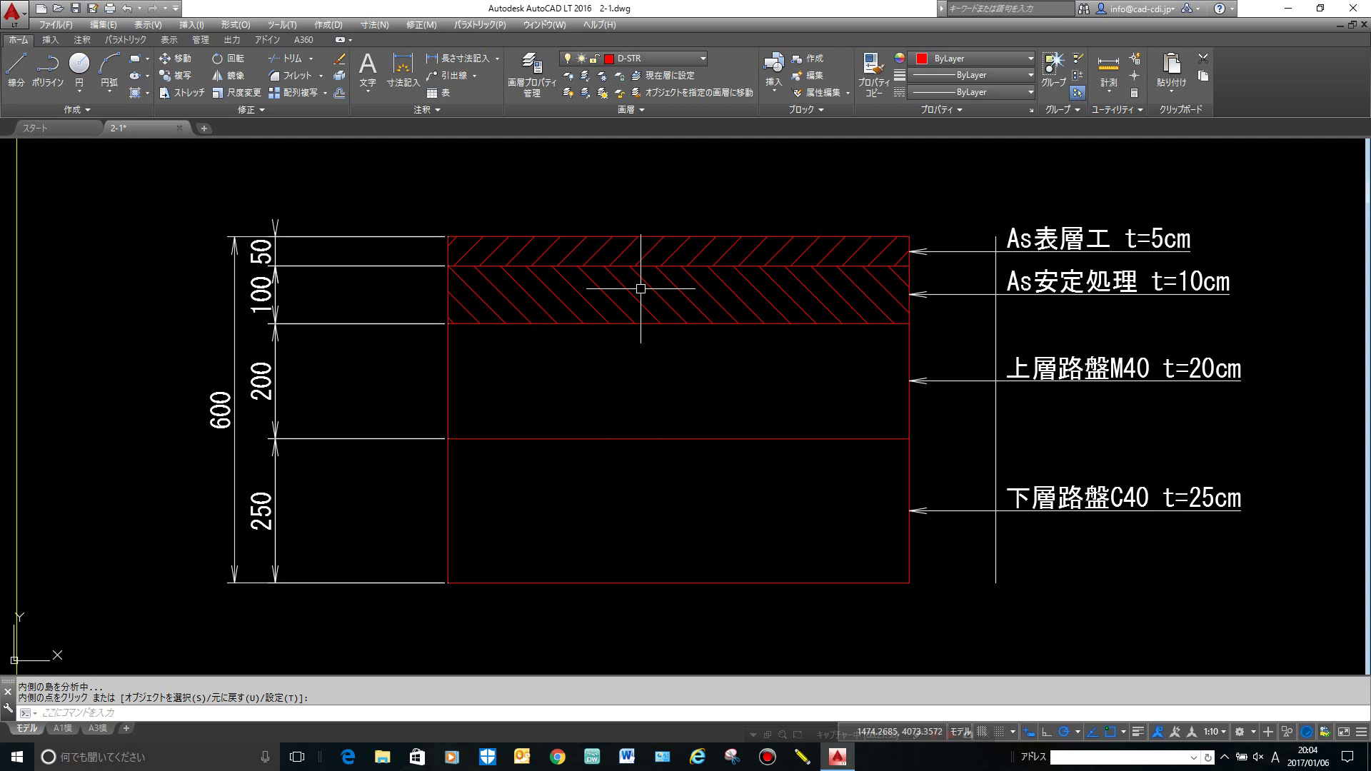
{"action": "key", "text": "Return"}
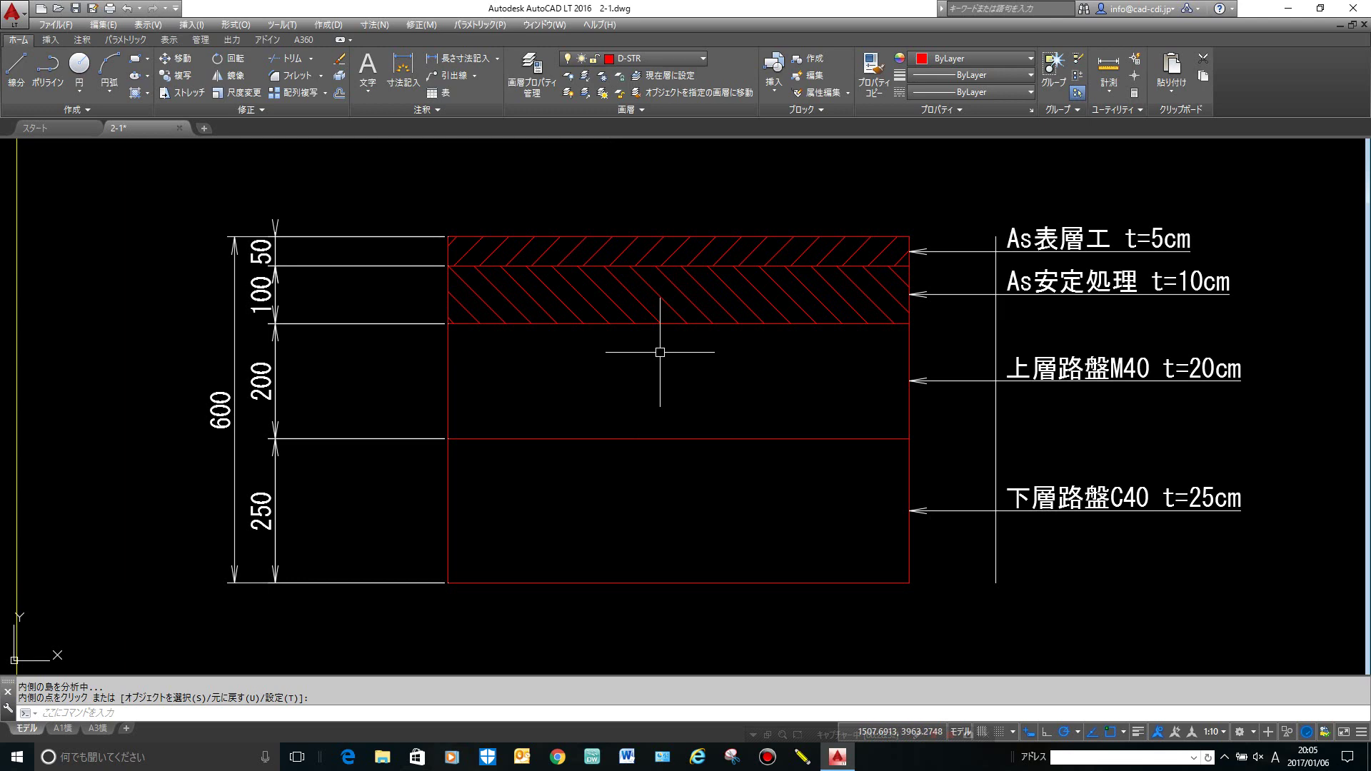
Start a new hatch and choose the BRASS pattern from the pattern gallery.
{"action": "left_click", "coordinate": [147, 93]}
{"action": "left_click", "coordinate": [156, 117]}
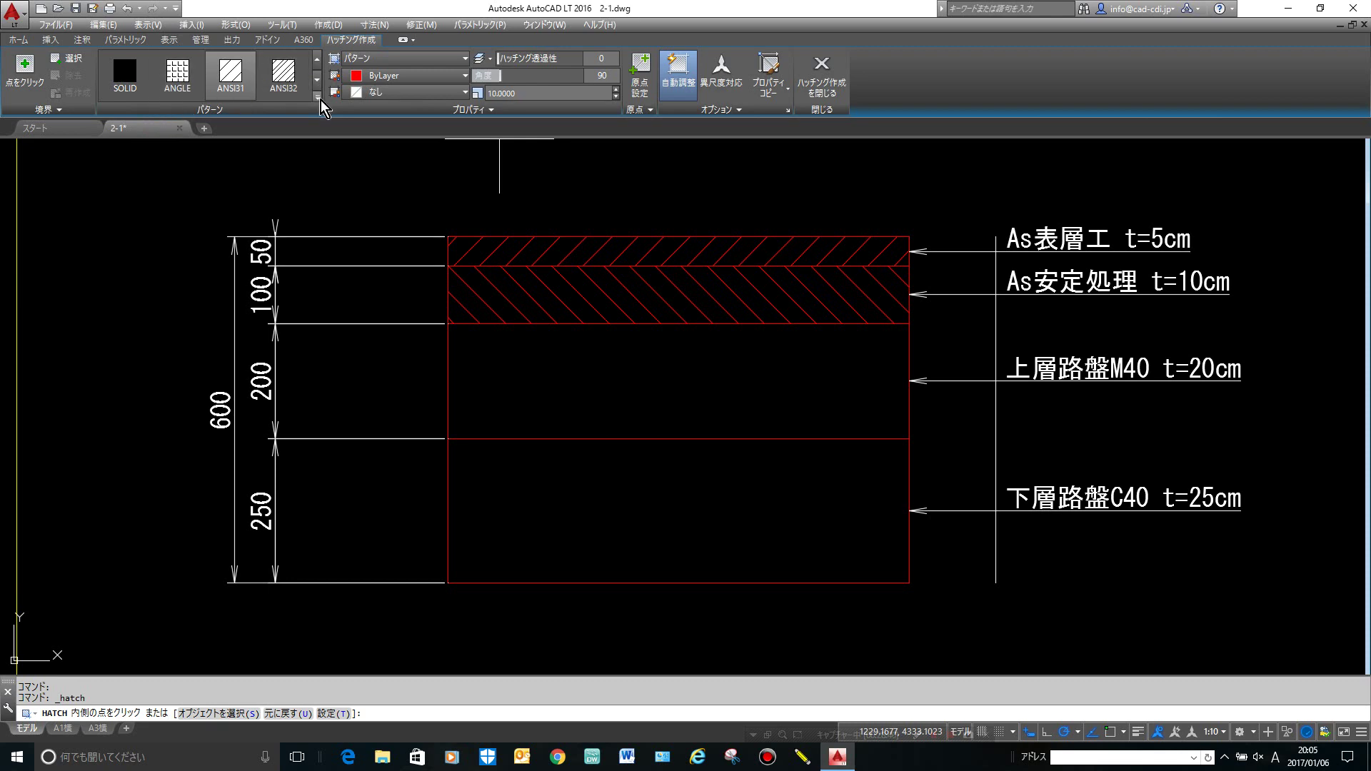
{"action": "left_click", "coordinate": [320, 100]}
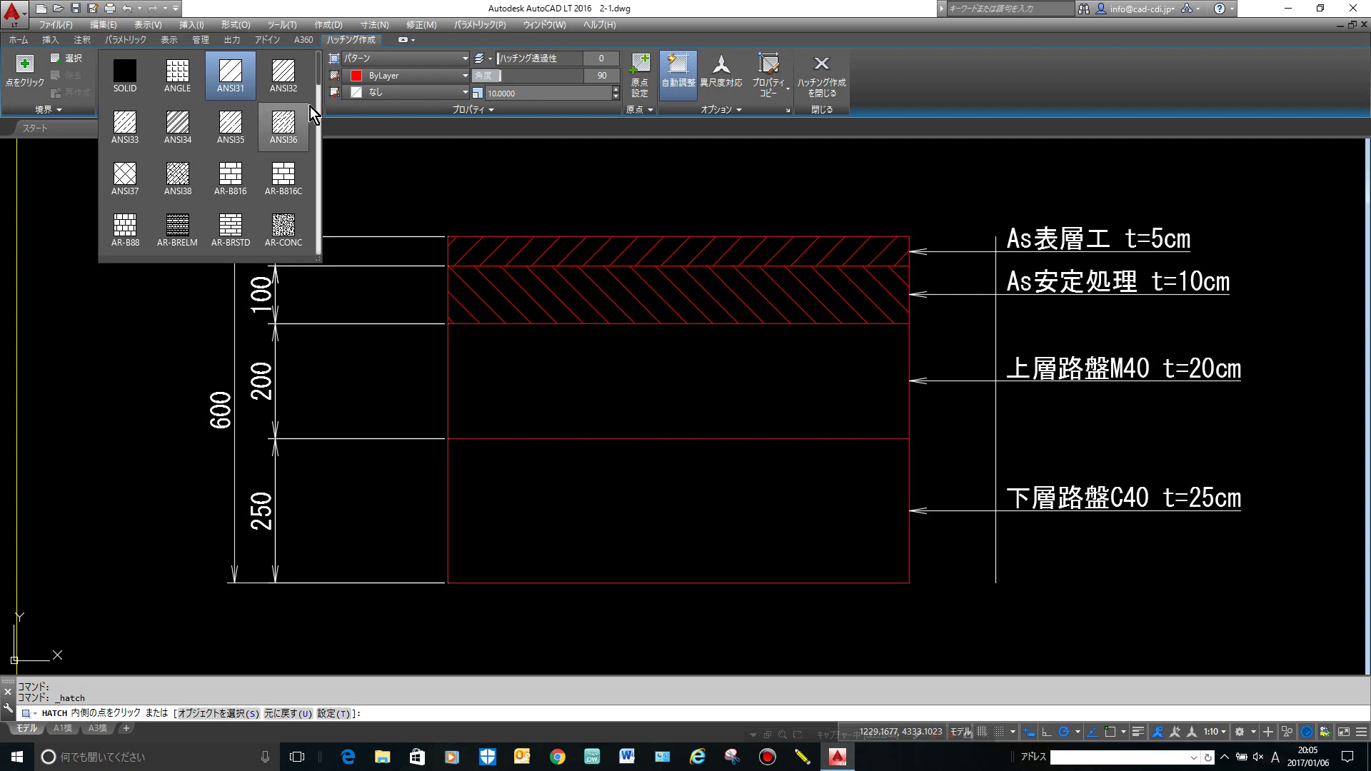
{"action": "left_click", "coordinate": [319, 107]}
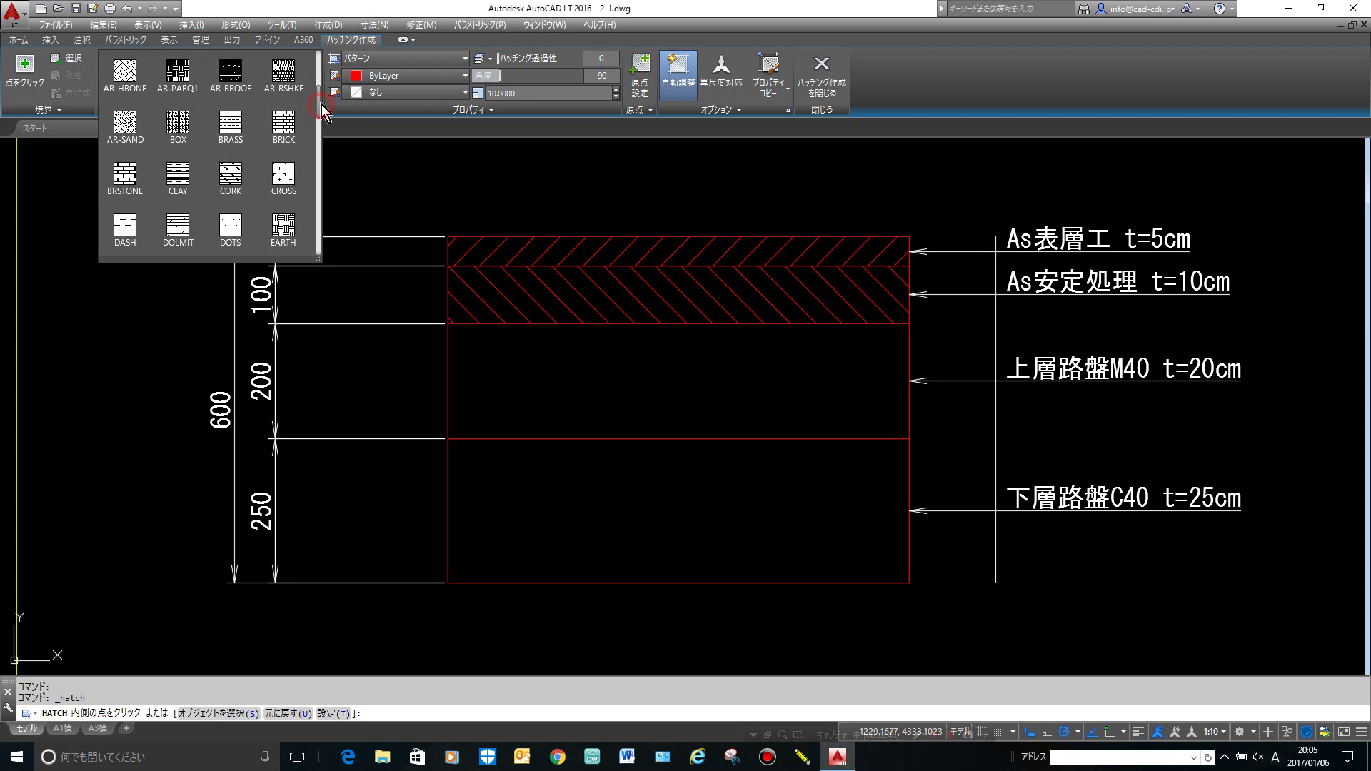
{"action": "left_click", "coordinate": [319, 71]}
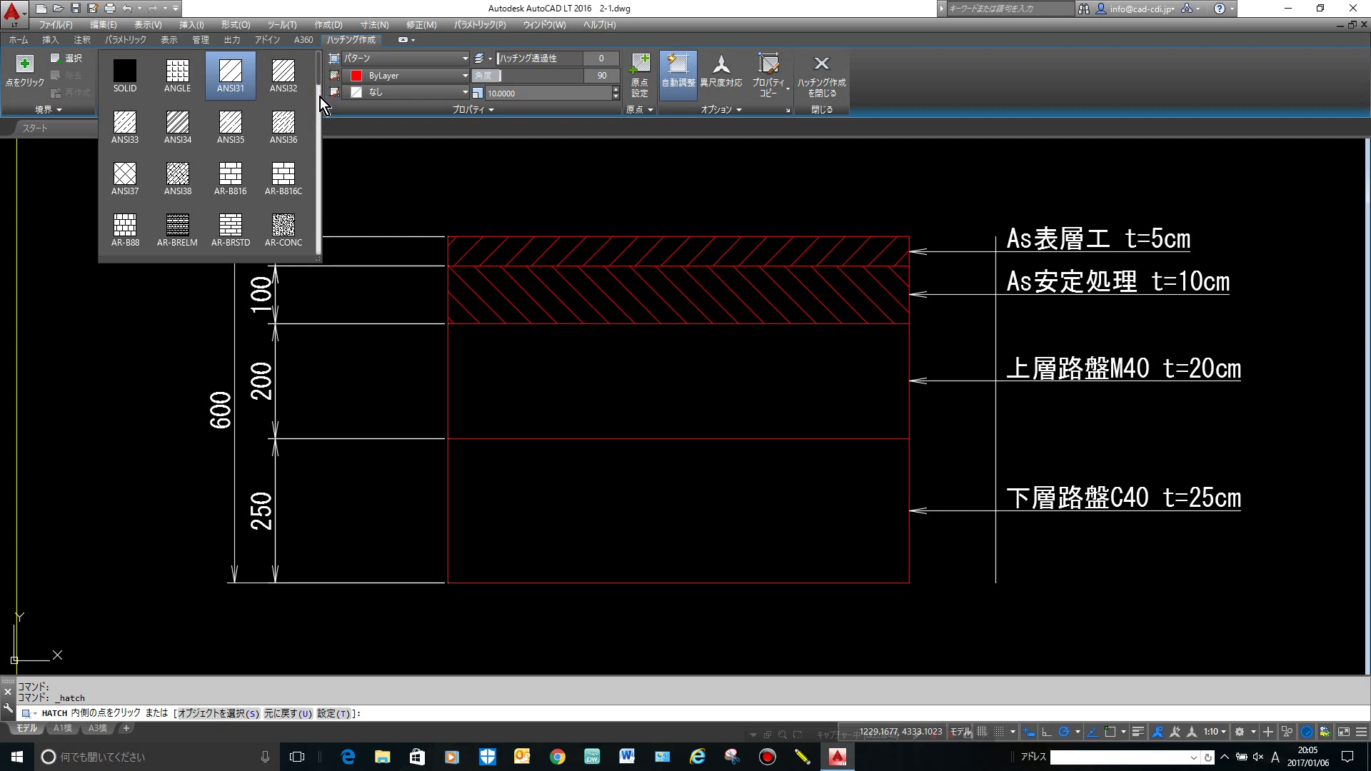
{"action": "left_click", "coordinate": [320, 108]}
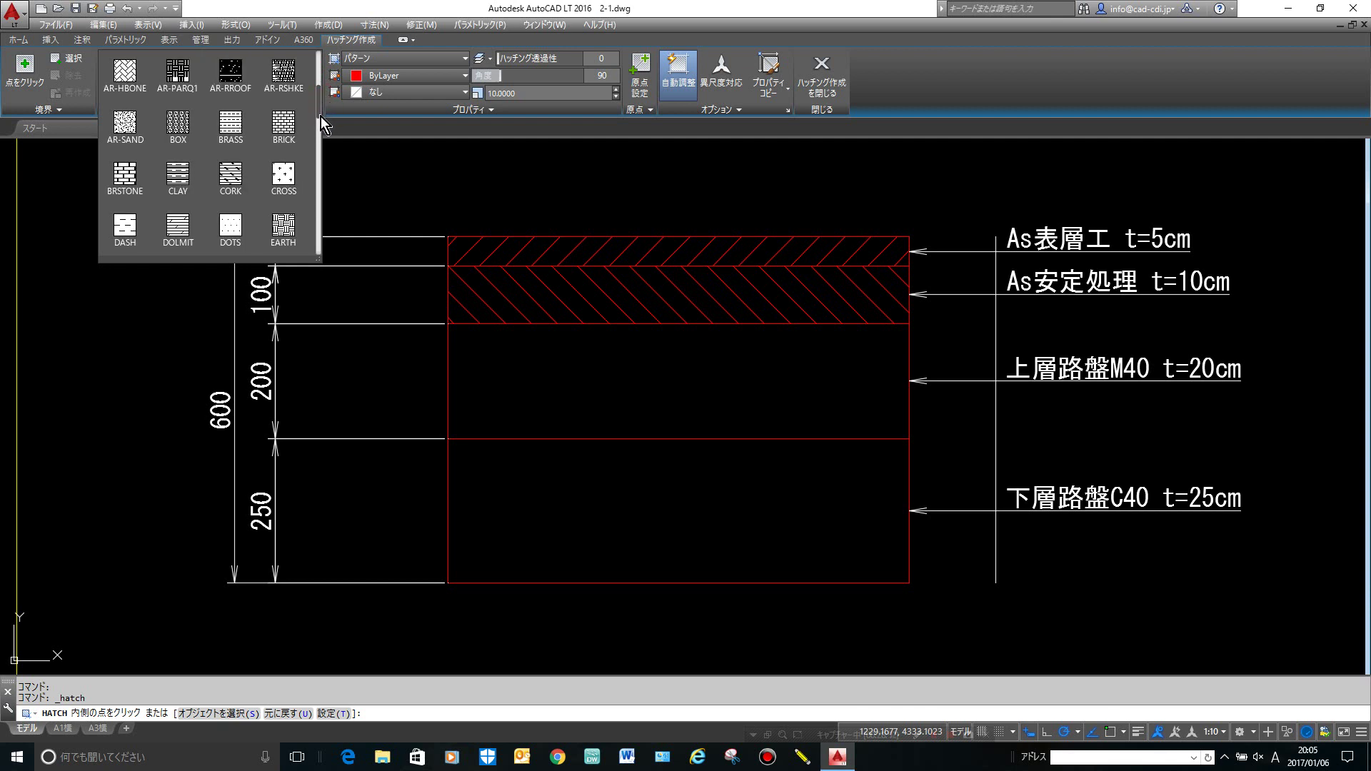
{"action": "left_click", "coordinate": [232, 123]}
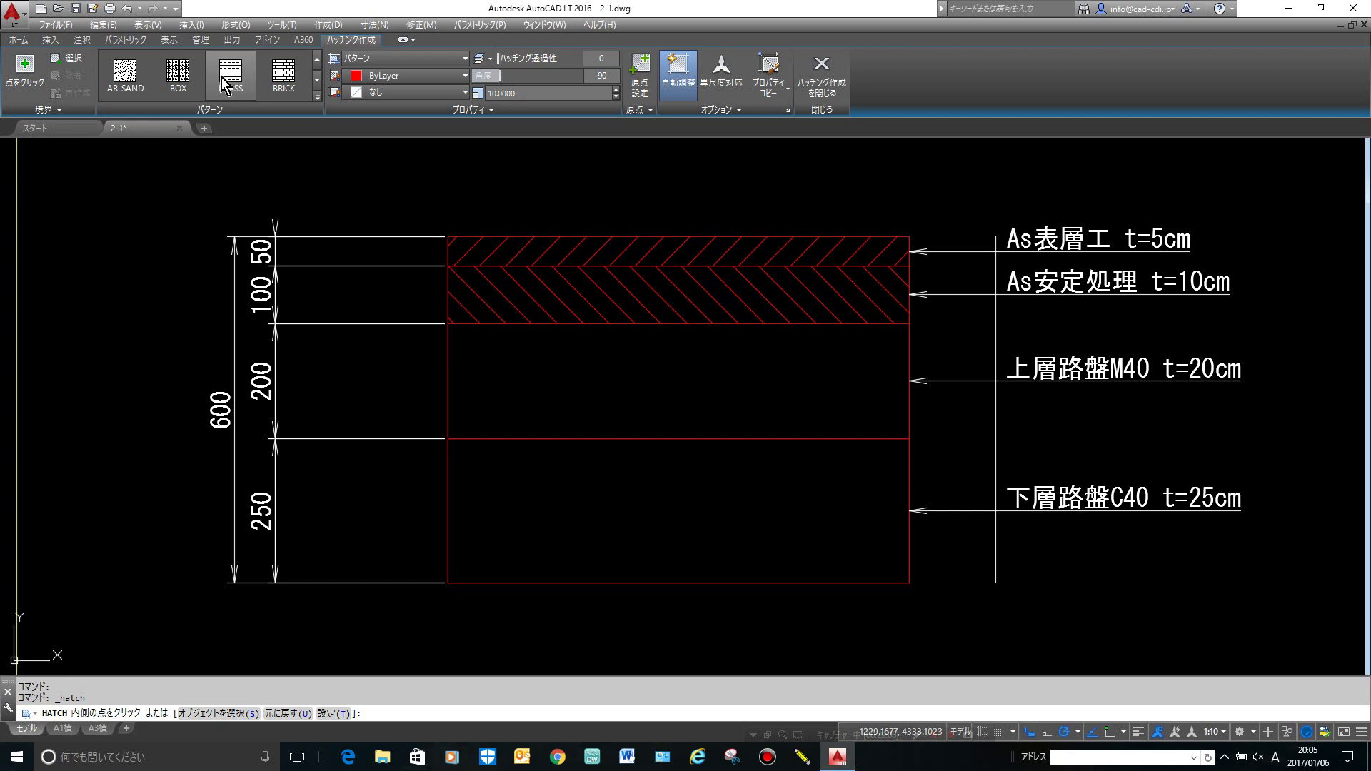
{"action": "left_click", "coordinate": [223, 78]}
Set the hatch angle to 45 and fill the 10cm and 20cm layers.
{"action": "left_click", "coordinate": [602, 75]}
{"action": "type", "text": "45"}
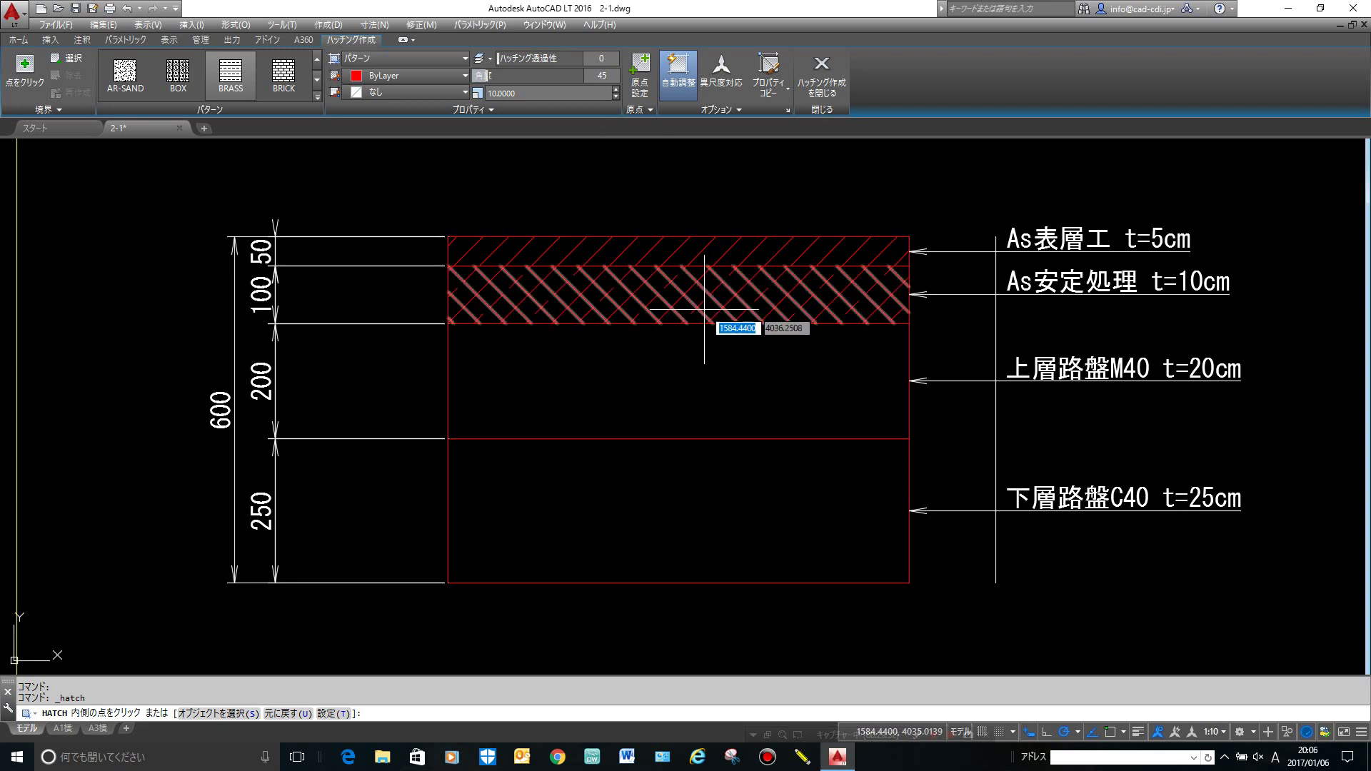
{"action": "left_click", "coordinate": [703, 294]}
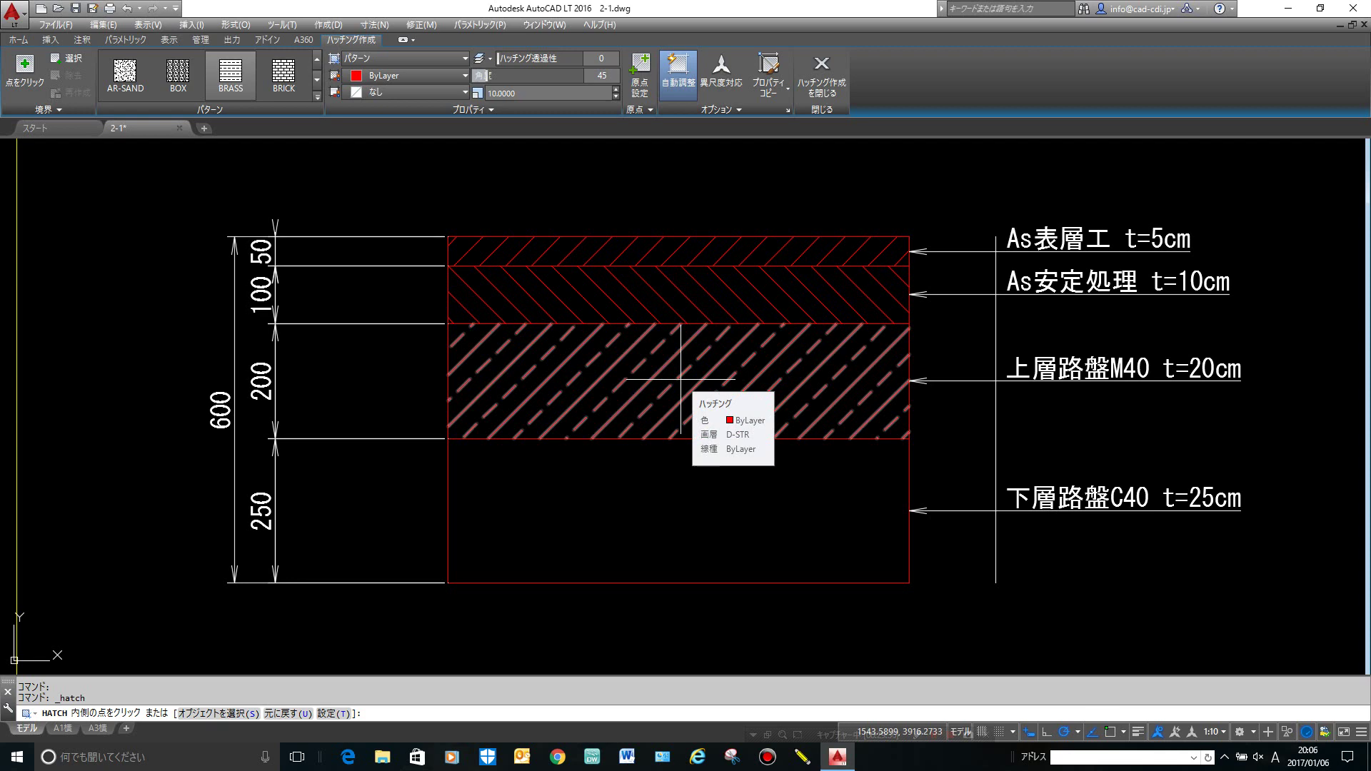
{"action": "left_click", "coordinate": [681, 378]}
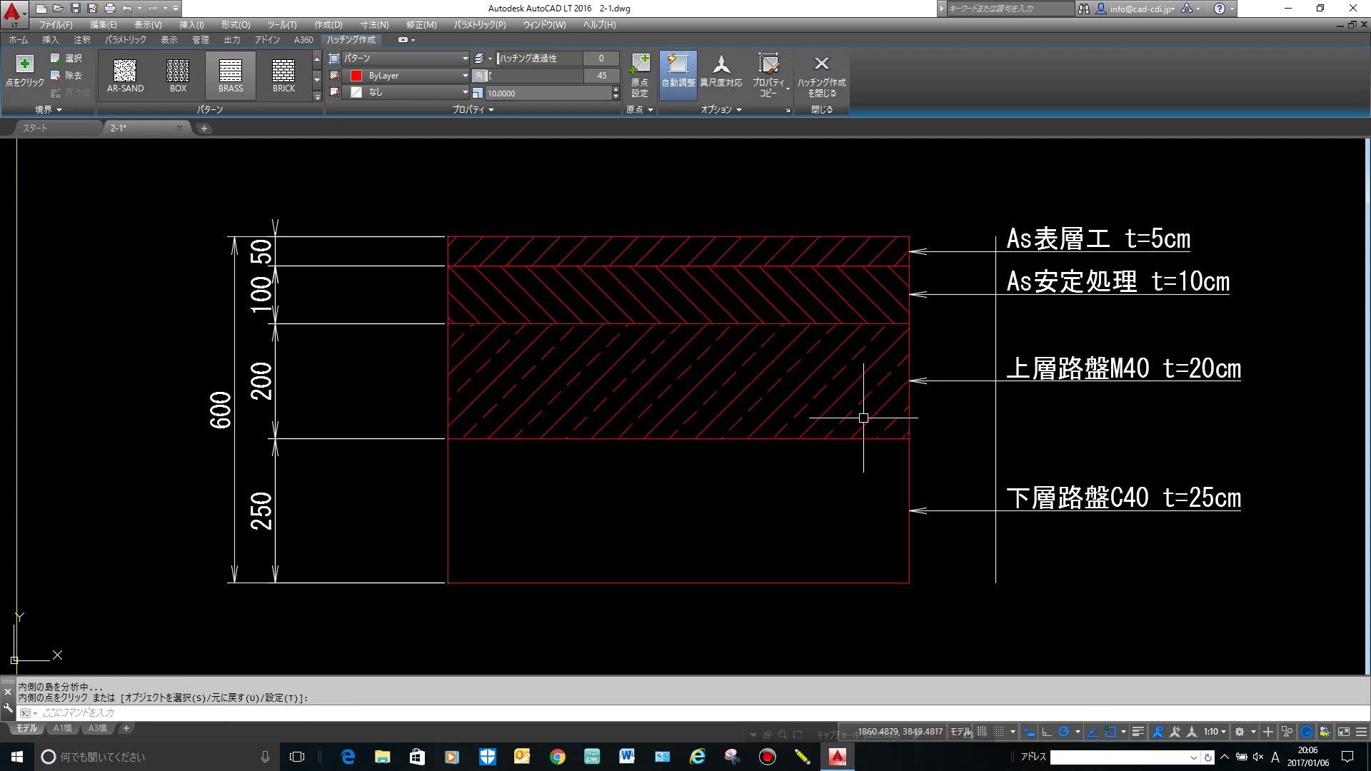
{"action": "key", "text": "Return"}
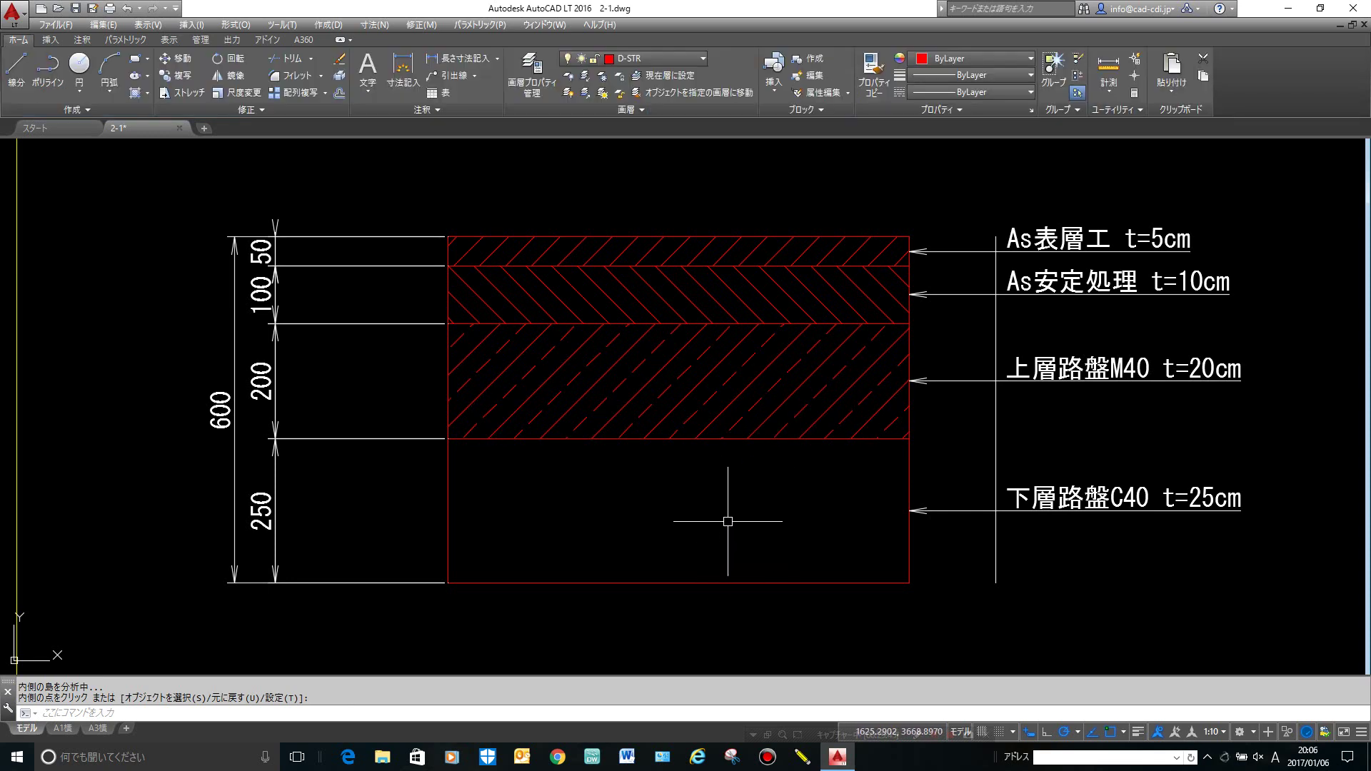
Fill the bottom 25cm 下層路盤C40 layer with a new red dashed diagonal hatch.
{"action": "left_click", "coordinate": [149, 100]}
{"action": "left_click", "coordinate": [160, 116]}
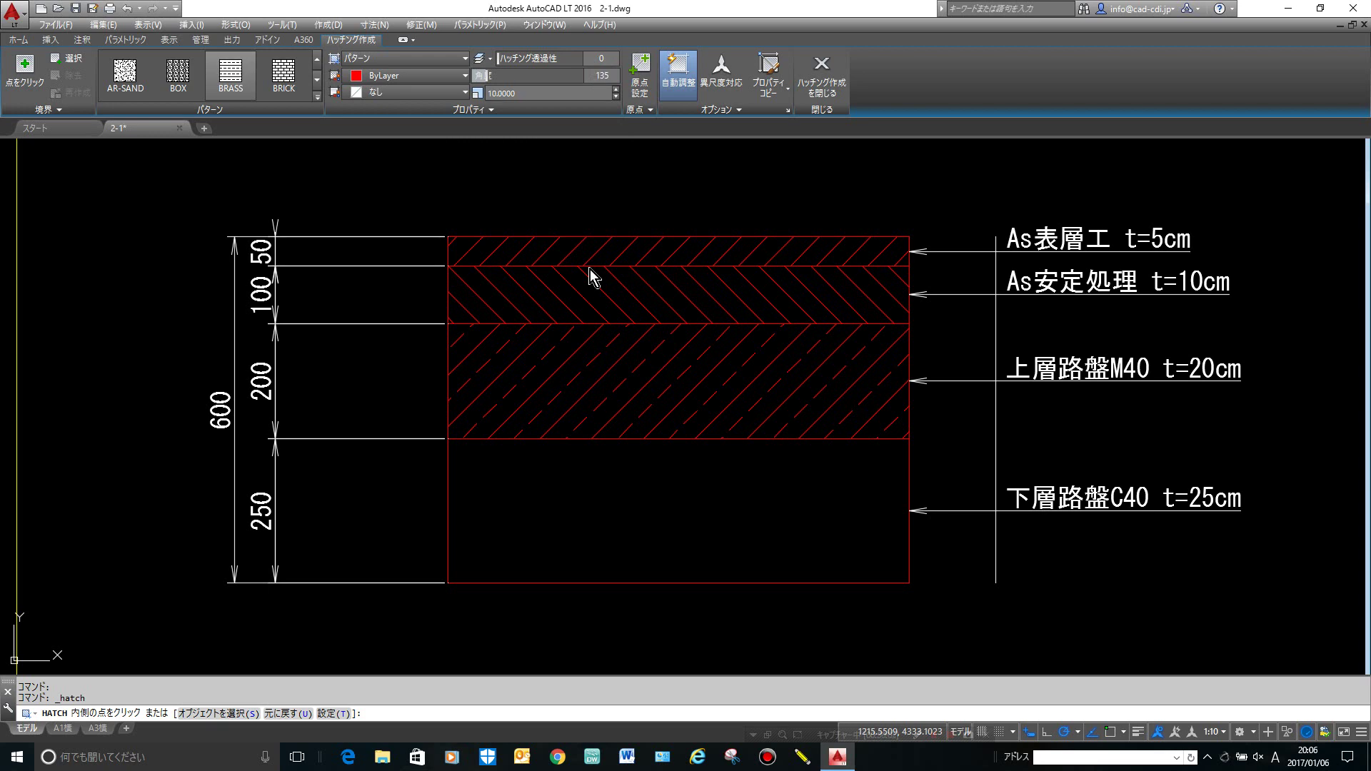
{"action": "left_click", "coordinate": [629, 495]}
{"action": "key", "text": "Return"}
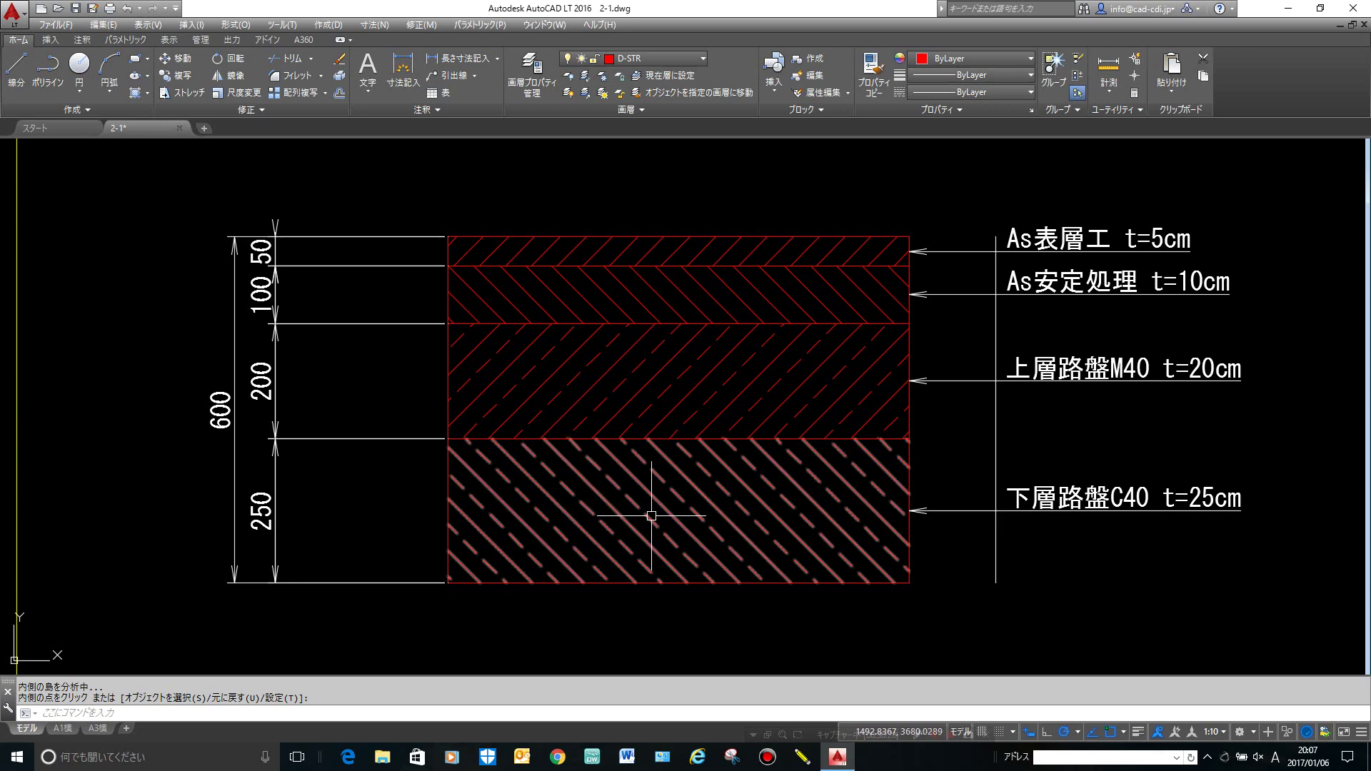
Zoom out and pan until the 舗装構成図 title and pavement section are framed together.
{"action": "scroll", "coordinate": [635, 497], "scroll_direction": "down", "scroll_amount": 4}
{"action": "middle_click_drag", "start_coordinate": [667, 496], "coordinate": [629, 459]}
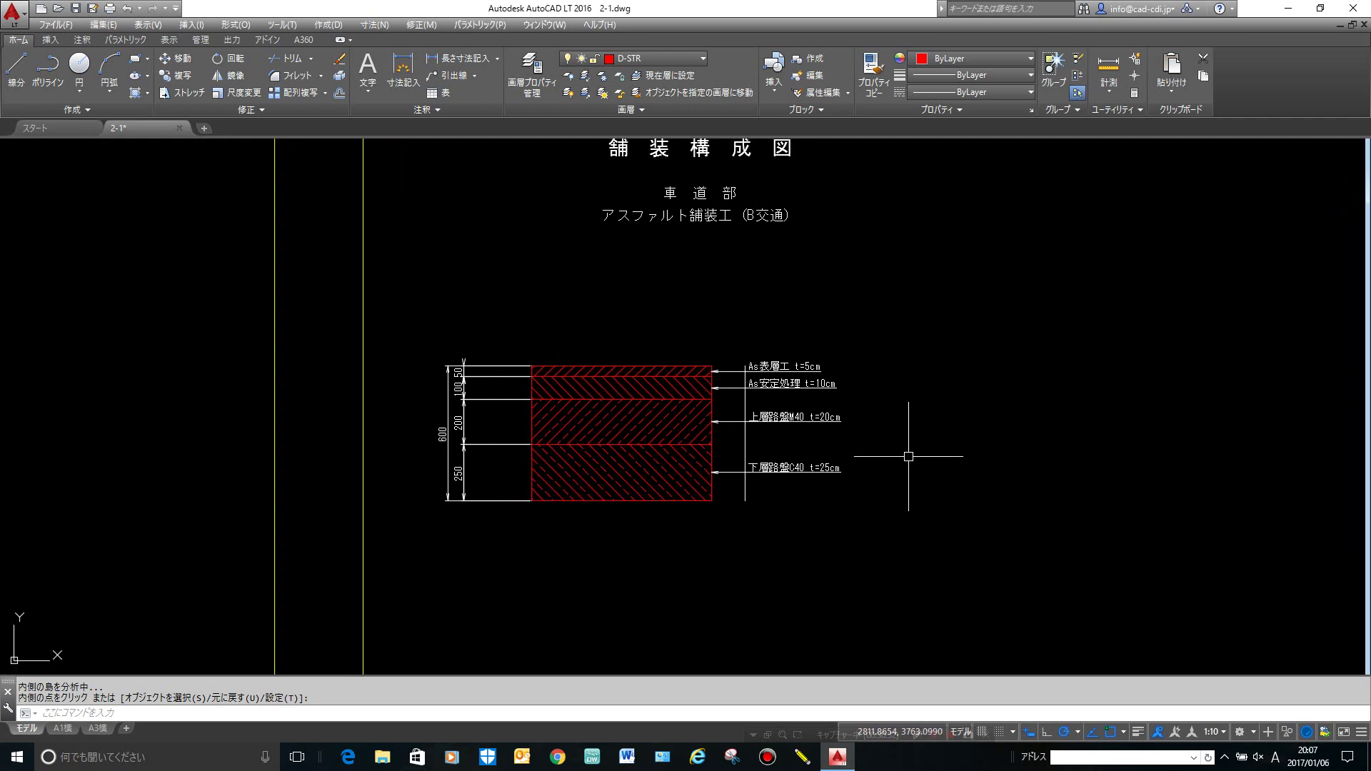
{"action": "scroll", "coordinate": [882, 465], "scroll_direction": "down", "scroll_amount": 2}
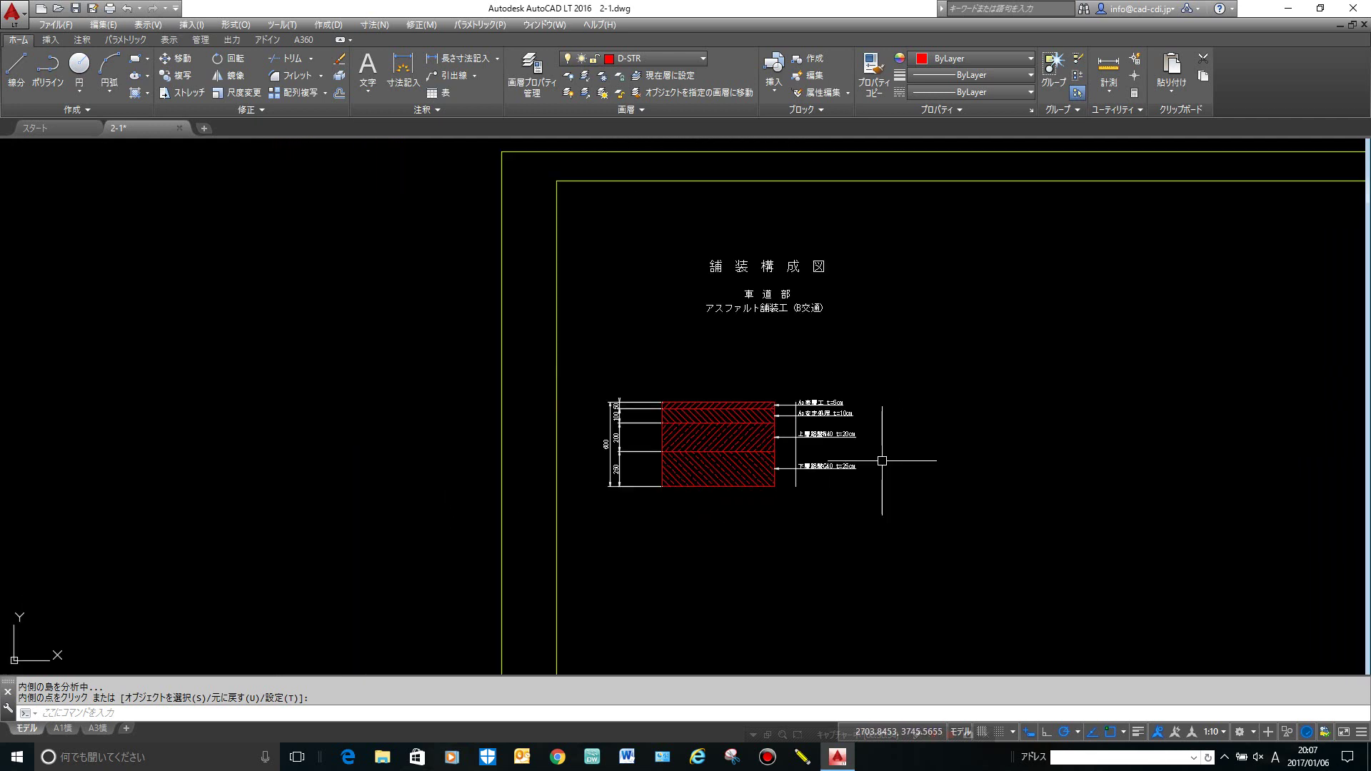
{"action": "middle_click_drag", "start_coordinate": [882, 466], "coordinate": [760, 450]}
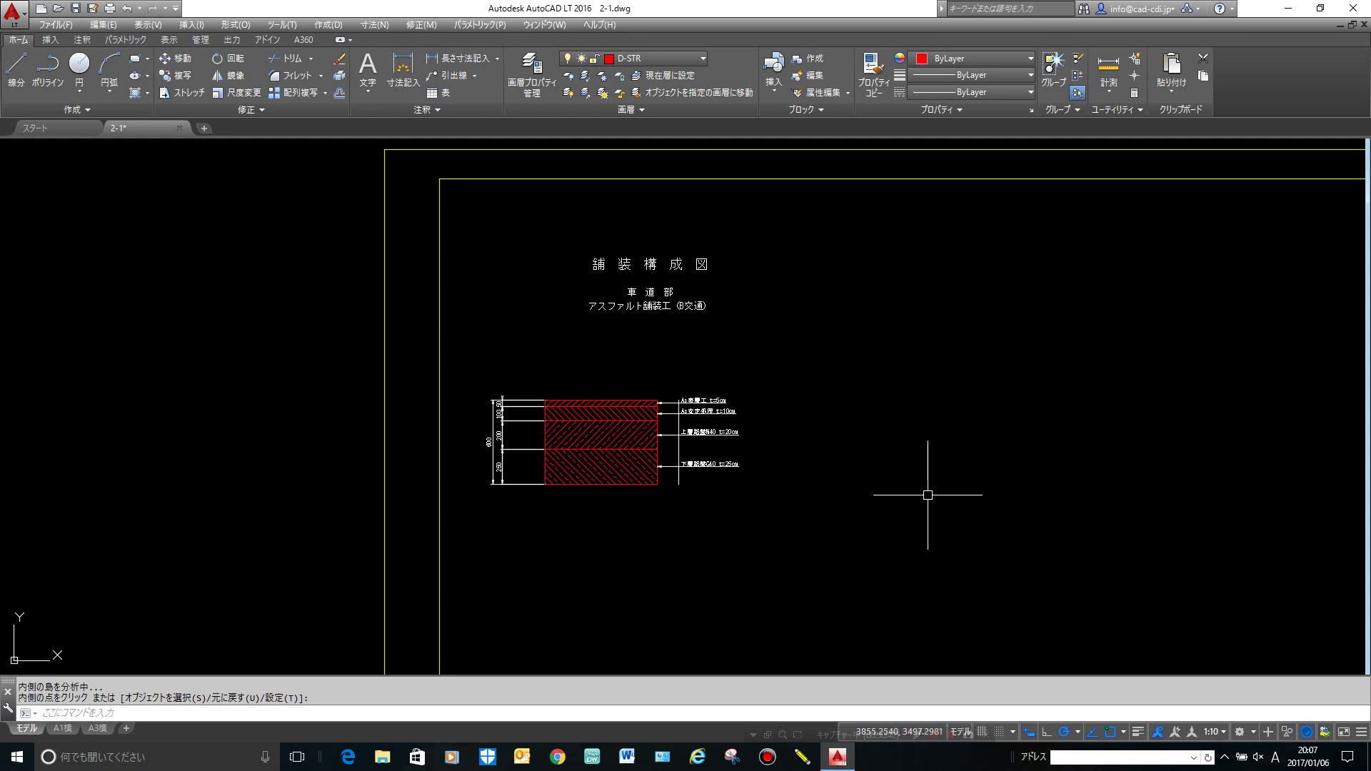
{"action": "mouse_move", "coordinate": [779, 471]}
{"action": "middle_mouse_down"}
{"action": "mouse_move", "coordinate": [652, 462]}
{"action": "mouse_move", "coordinate": [664, 465]}
{"action": "middle_mouse_up"}
{"action": "scroll", "coordinate": [652, 462], "scroll_direction": "up", "scroll_amount": 1}
{"action": "scroll", "coordinate": [664, 465], "scroll_direction": "up", "scroll_amount": 1}
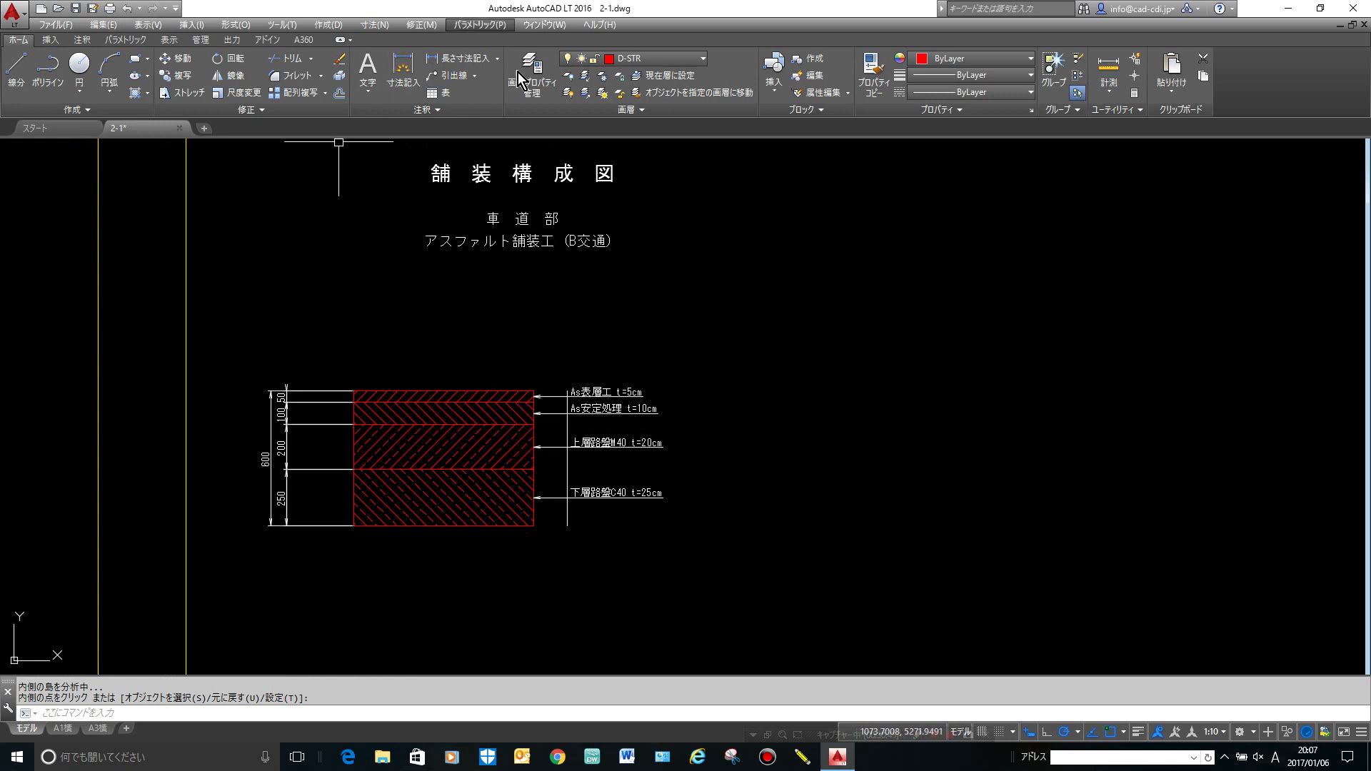
{"action": "middle_click_drag", "start_coordinate": [569, 260], "coordinate": [549, 267]}
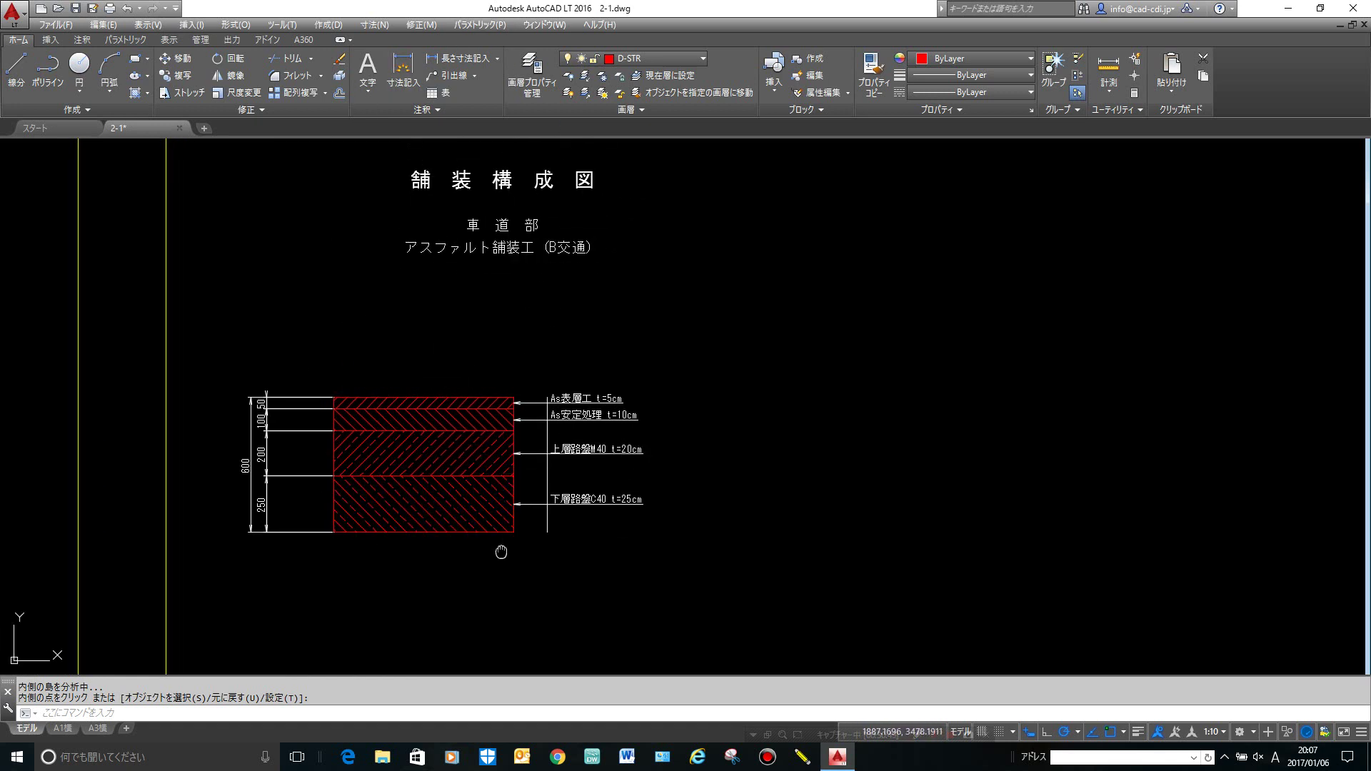
{"action": "middle_click_drag", "start_coordinate": [499, 551], "coordinate": [506, 526]}
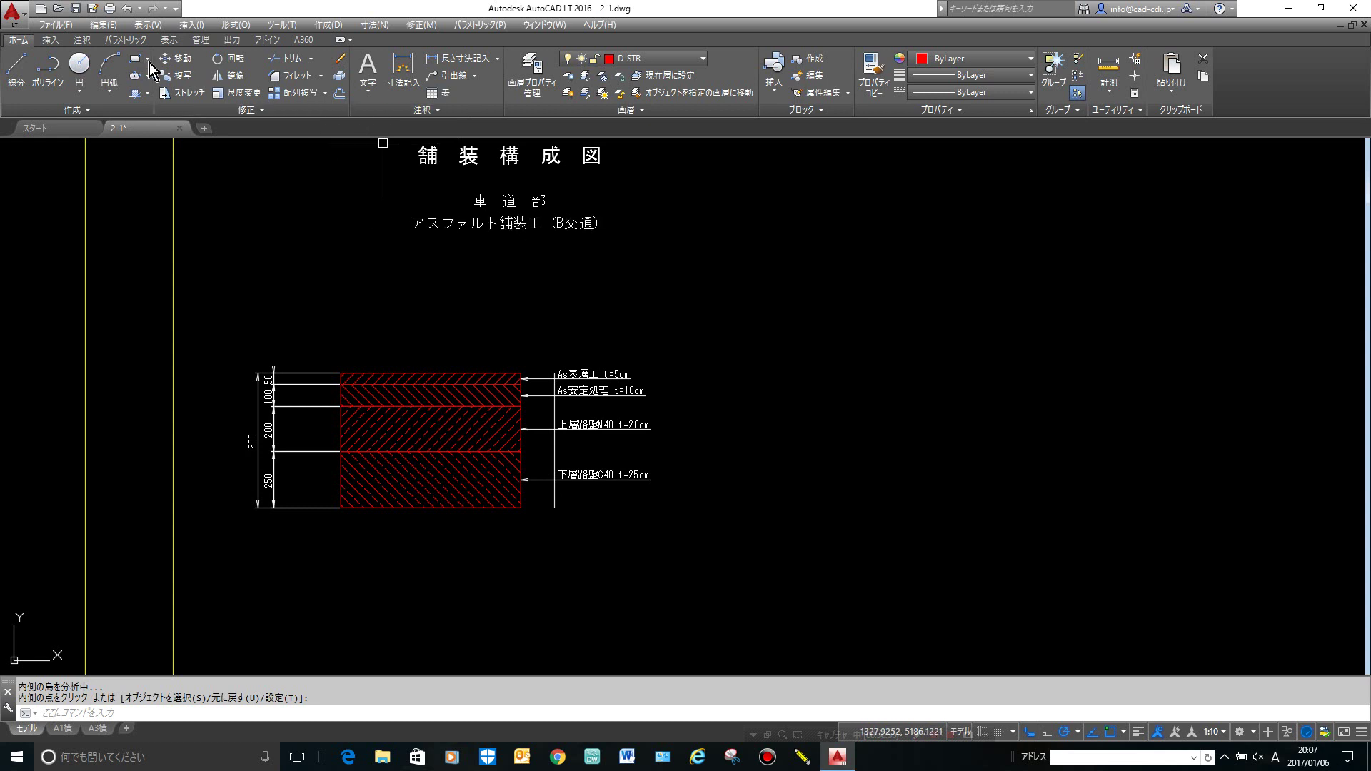
Start MOVE on all 22 section objects via a selection window, with midpoint snap enabled.
{"action": "left_click", "coordinate": [175, 58]}
{"action": "left_click", "coordinate": [688, 552]}
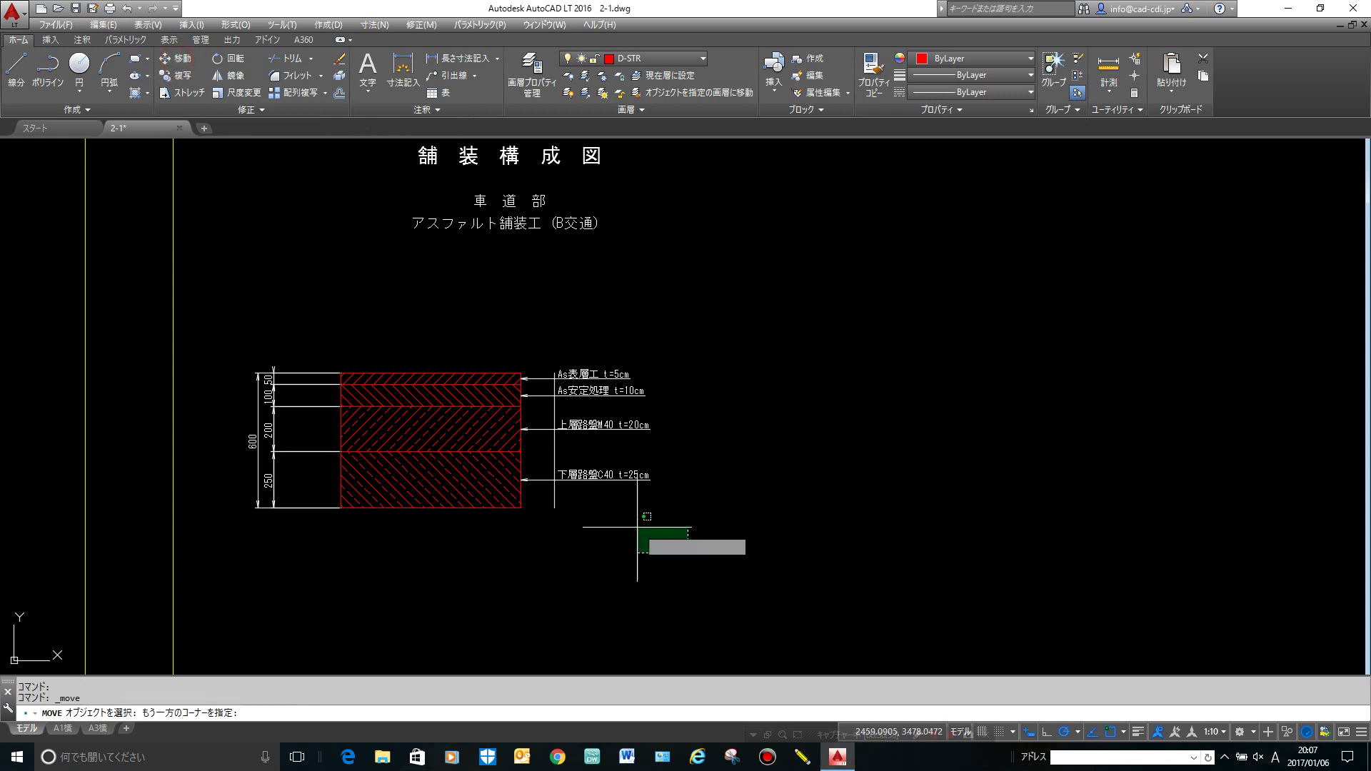
{"action": "left_click", "coordinate": [218, 308]}
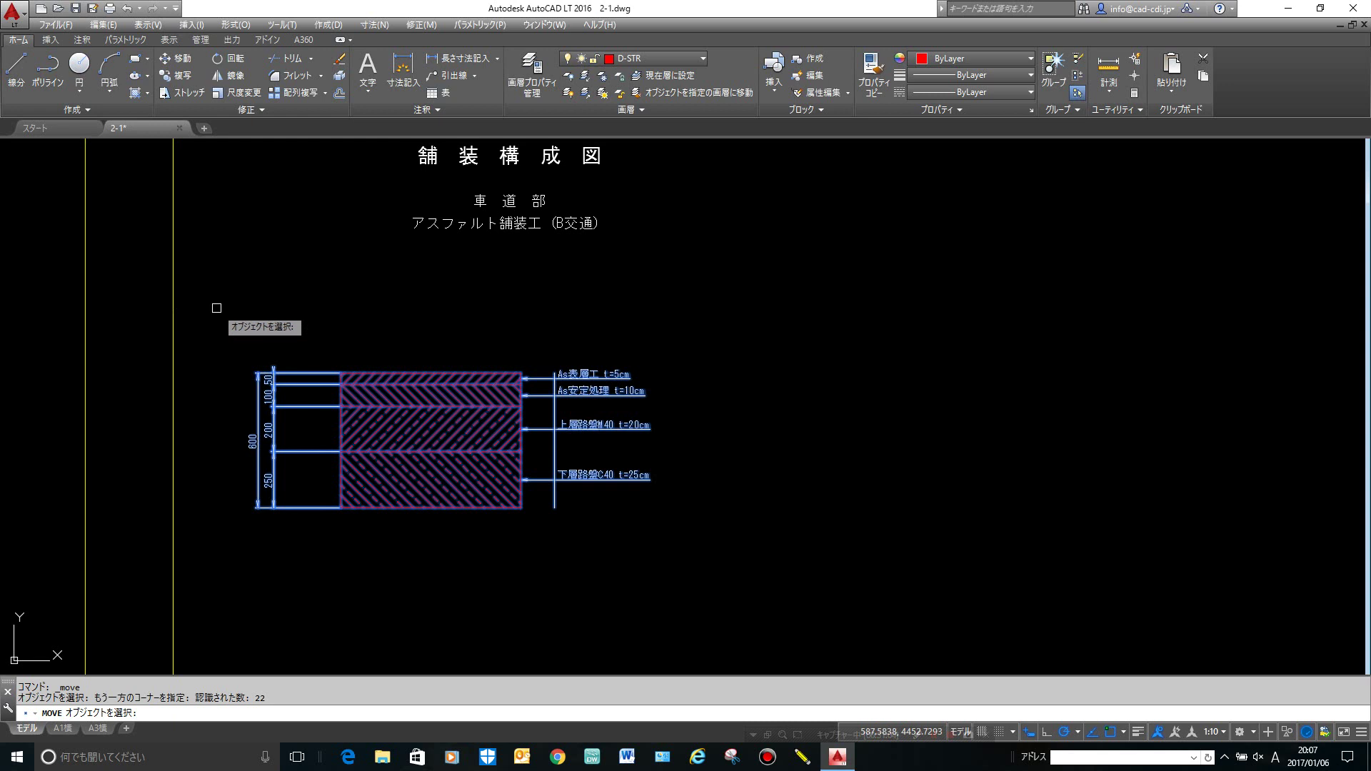
{"action": "key", "text": "Return"}
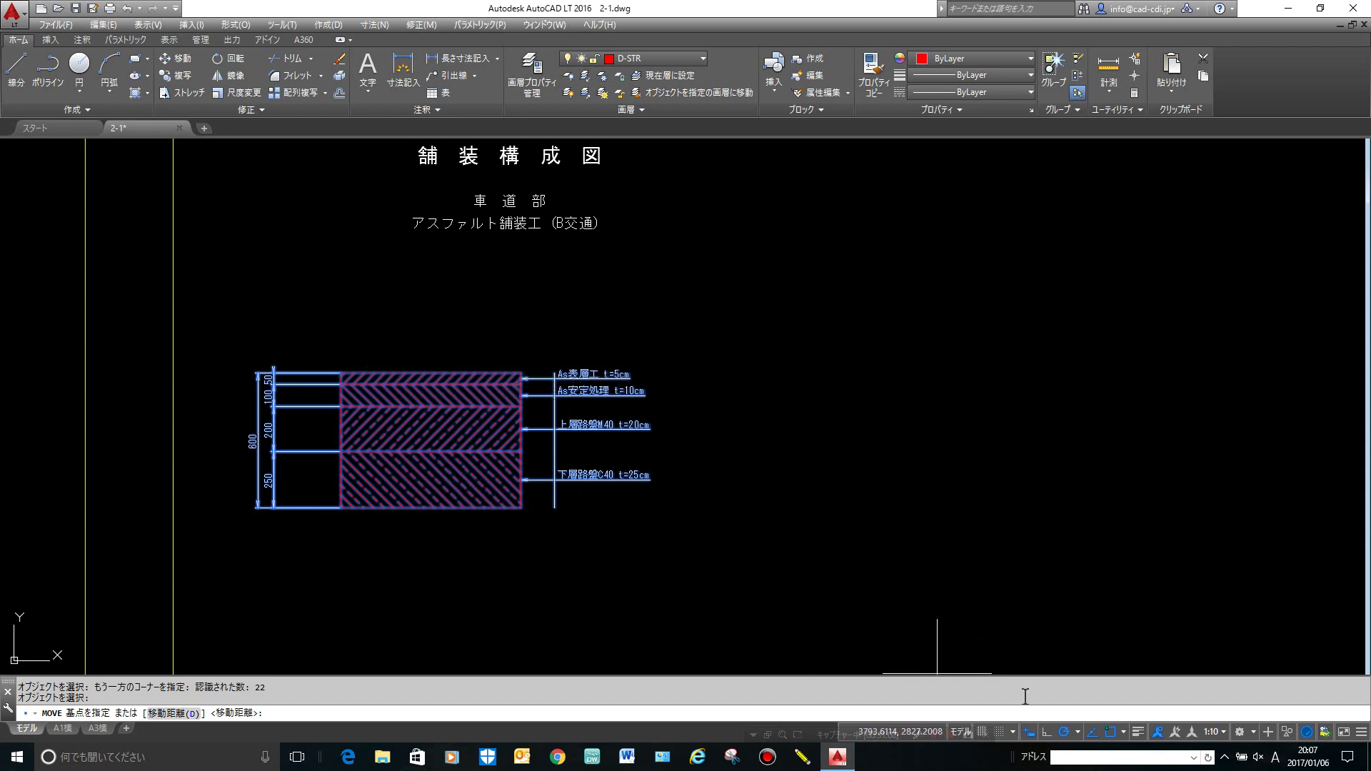
{"action": "left_click", "coordinate": [1123, 733]}
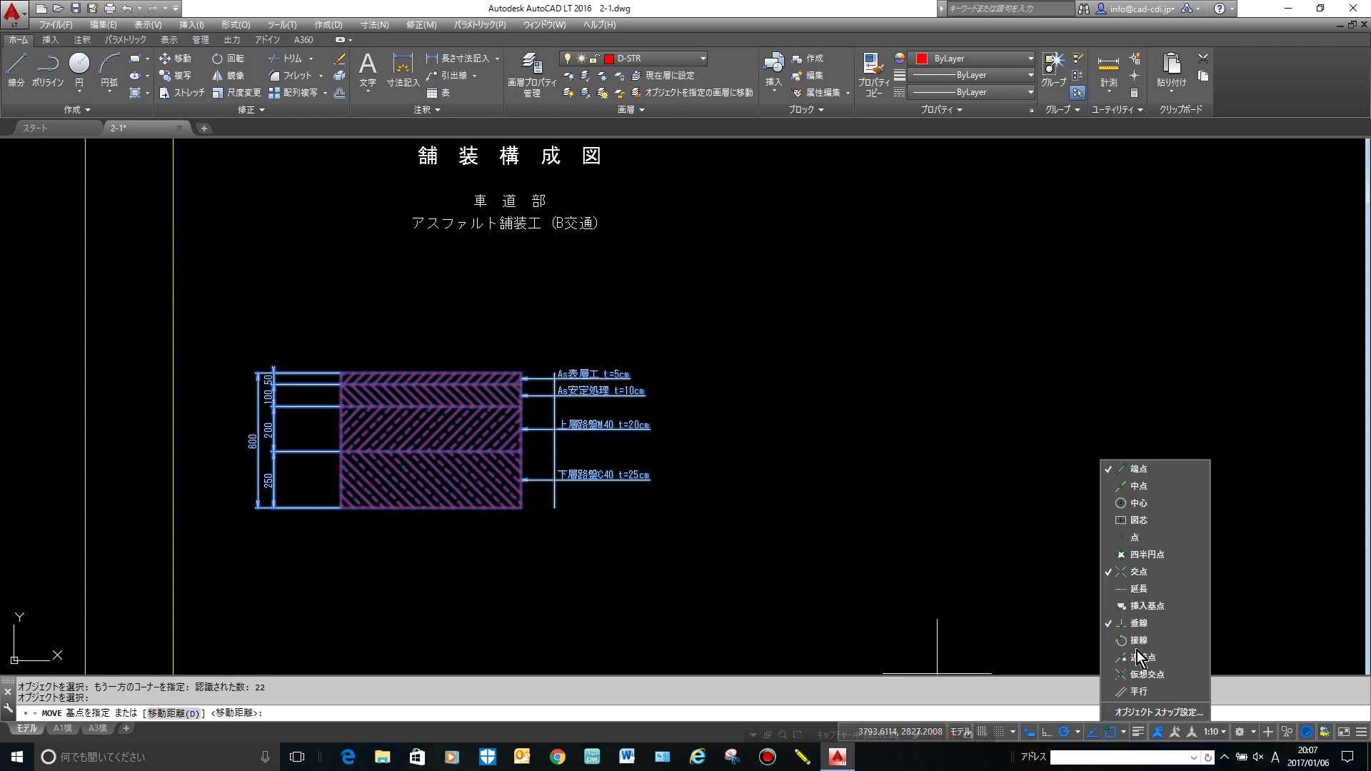
{"action": "left_click", "coordinate": [1145, 486]}
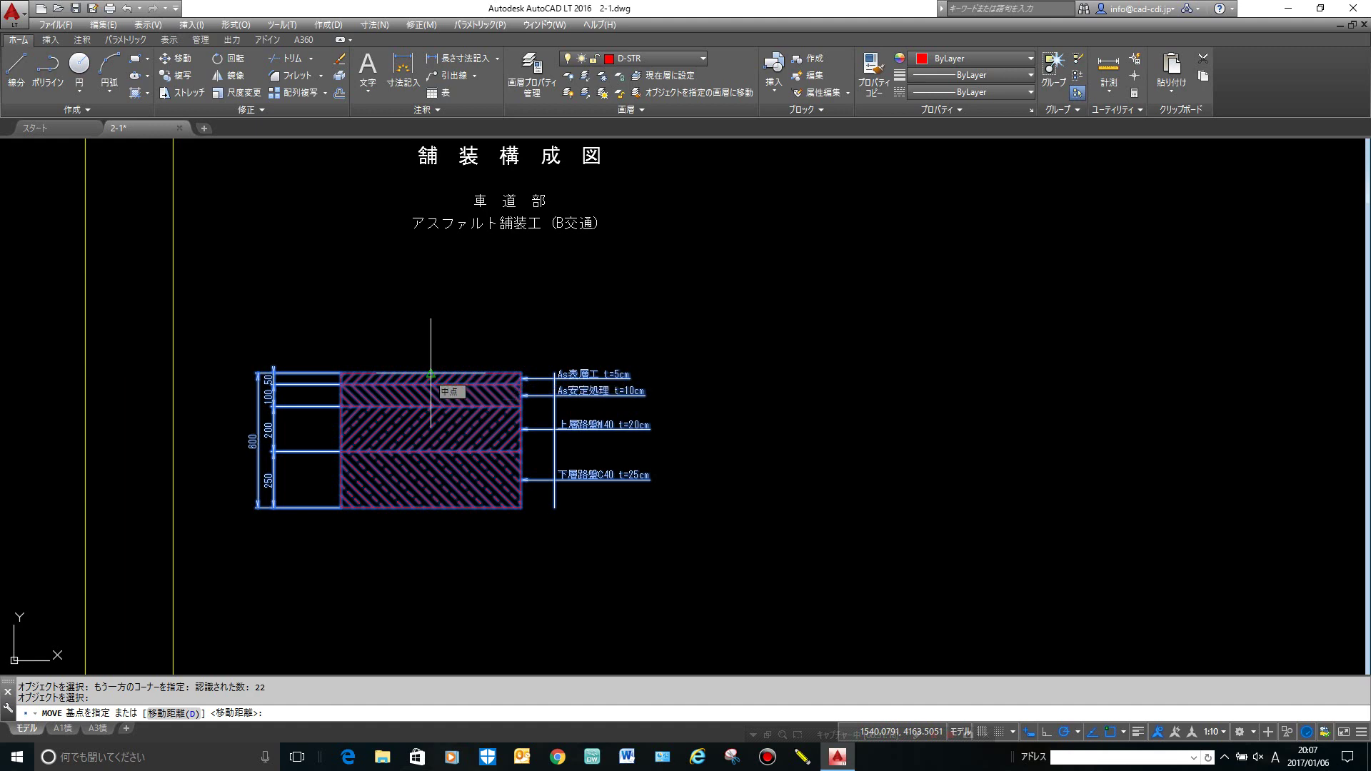
Use the section's top-edge midpoint as the move base point.
{"action": "left_click", "coordinate": [431, 372]}
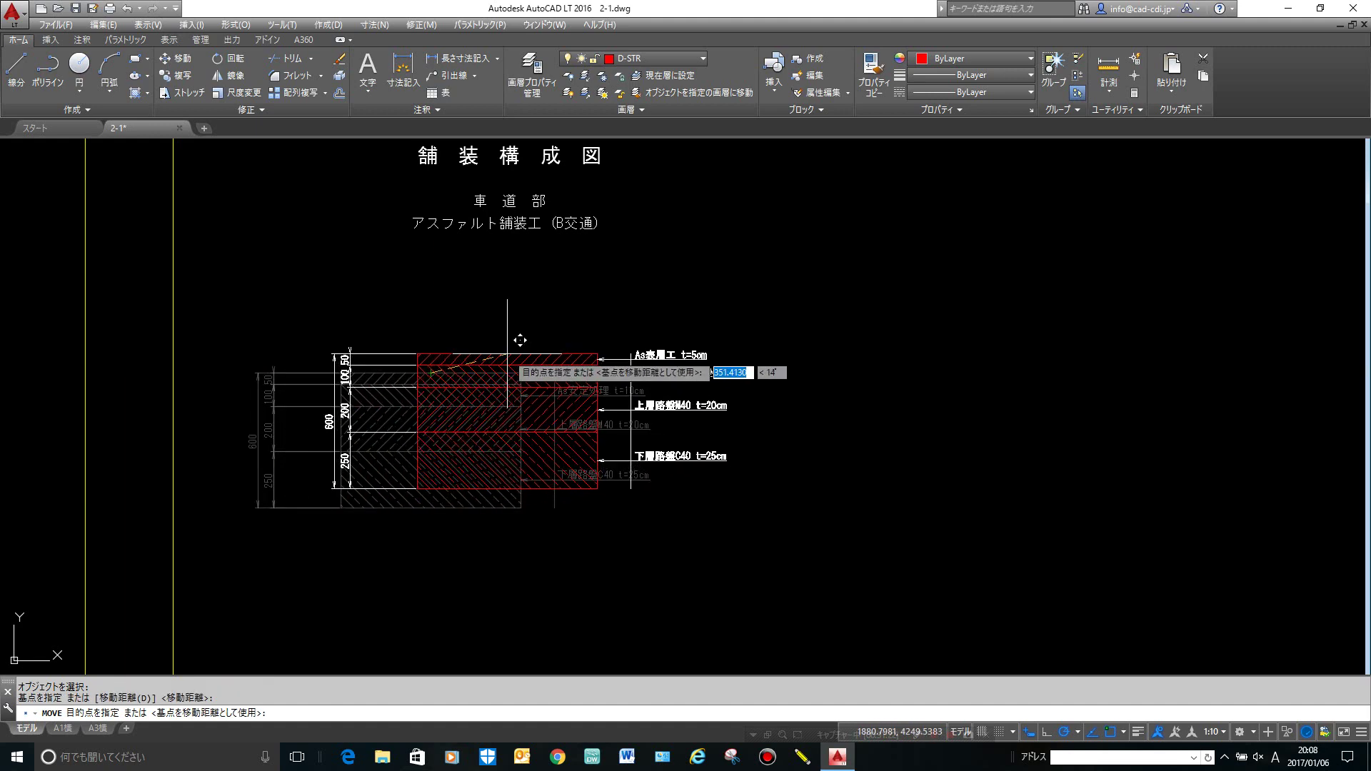
{"action": "middle_click_drag", "start_coordinate": [529, 340], "coordinate": [408, 394]}
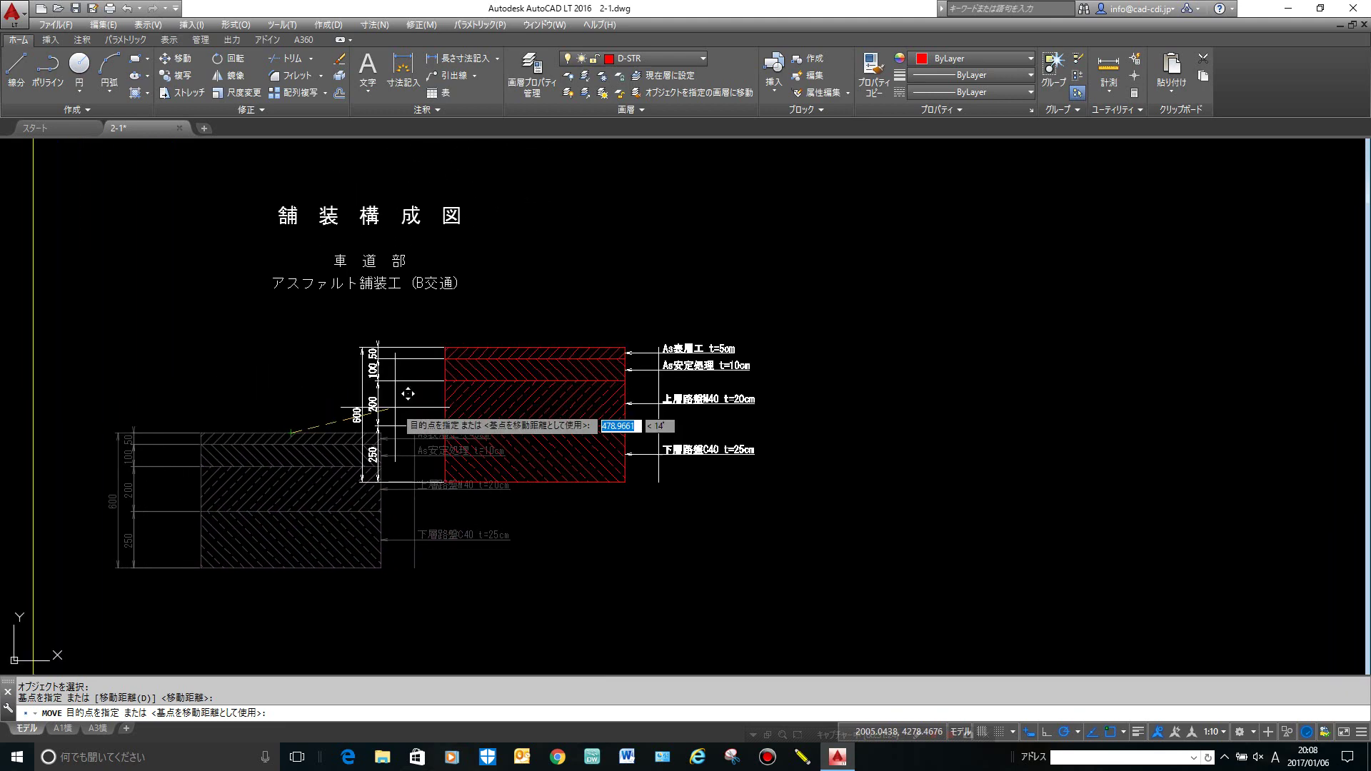
{"action": "scroll", "coordinate": [399, 353], "scroll_direction": "up", "scroll_amount": 2}
{"action": "scroll", "coordinate": [397, 328], "scroll_direction": "down", "scroll_amount": 2}
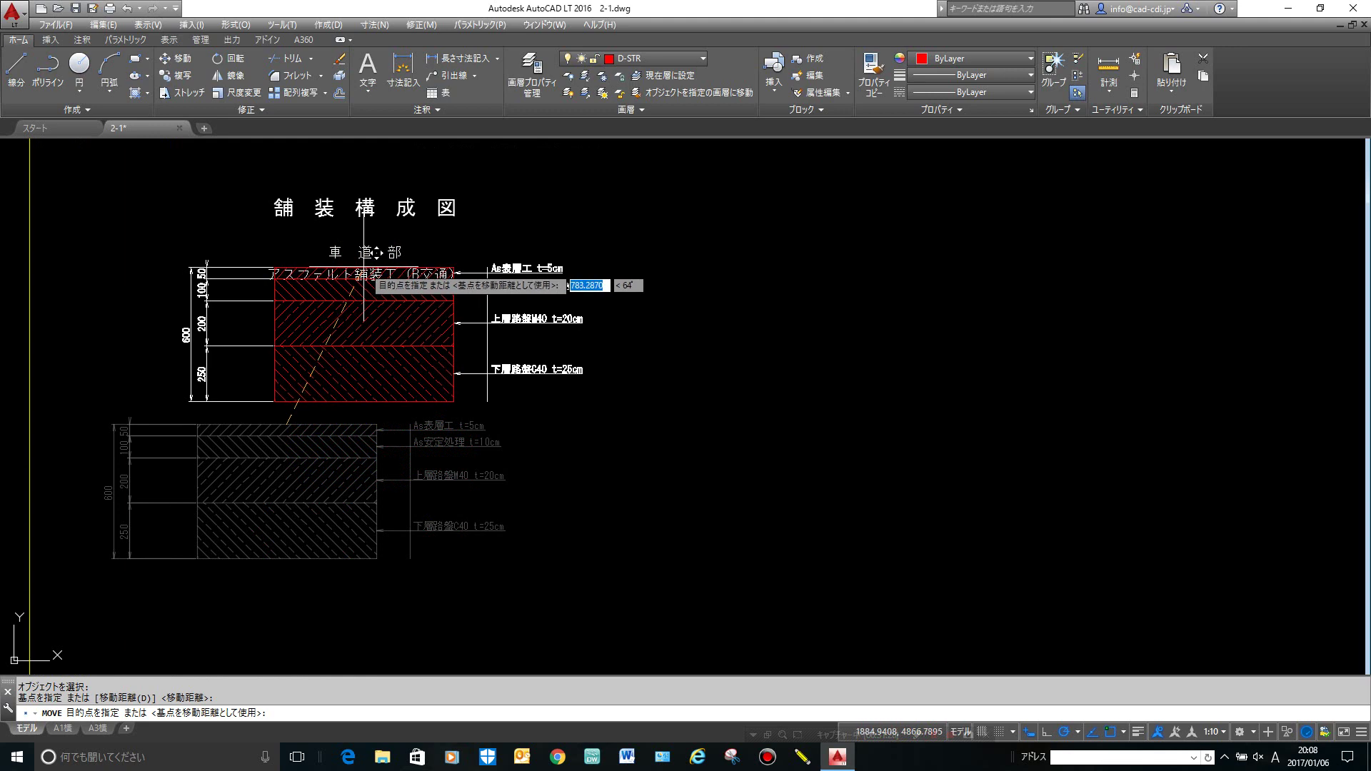
Enable insertion-point snap and place the section straight below the title's insertion point.
{"action": "left_click", "coordinate": [1116, 730]}
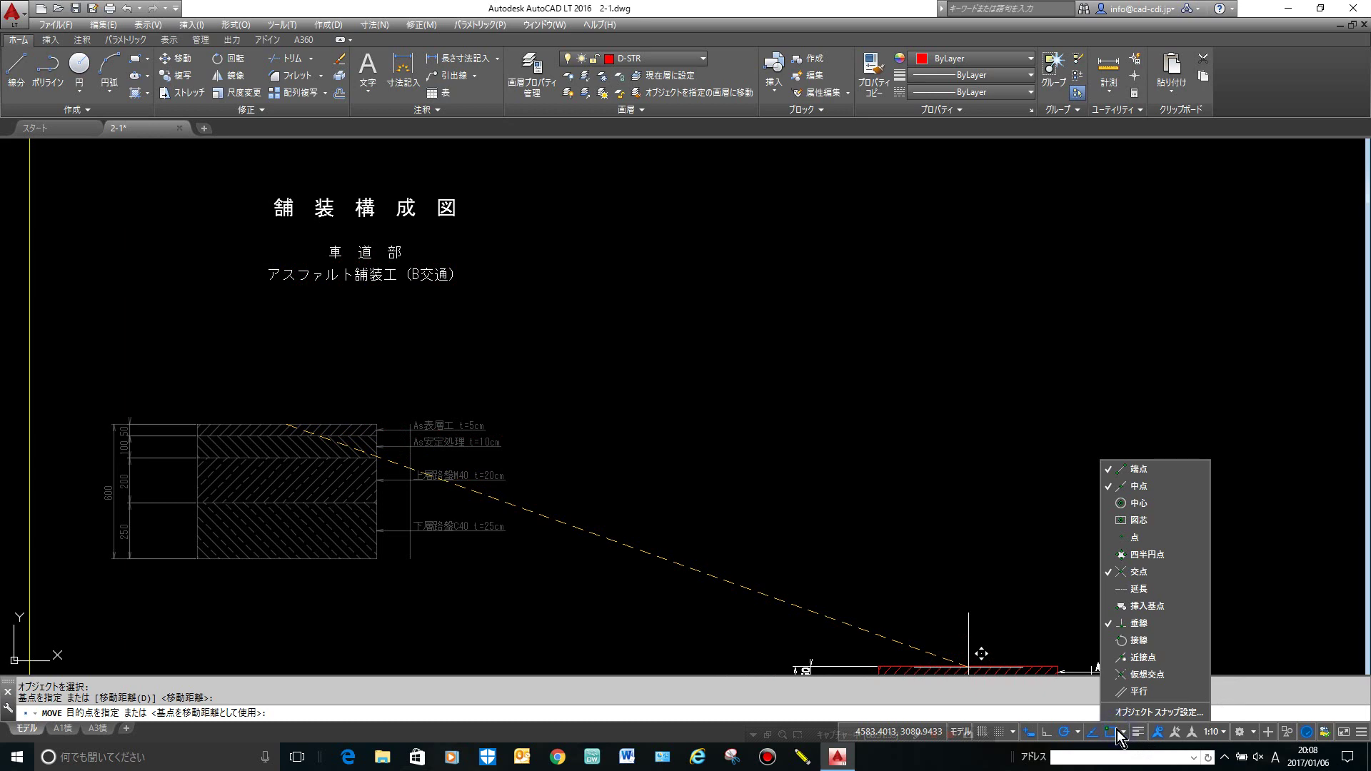
{"action": "left_click", "coordinate": [1155, 607]}
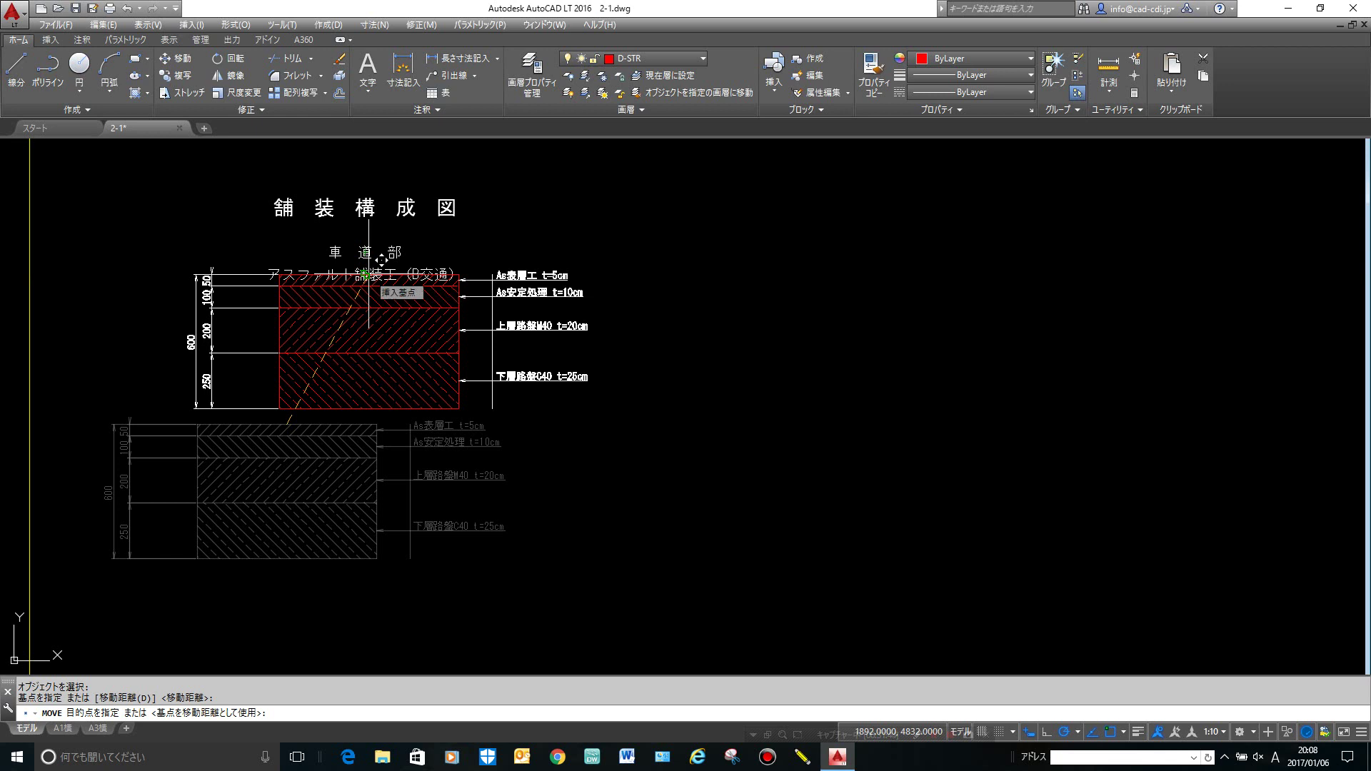
{"action": "left_click", "coordinate": [368, 274]}
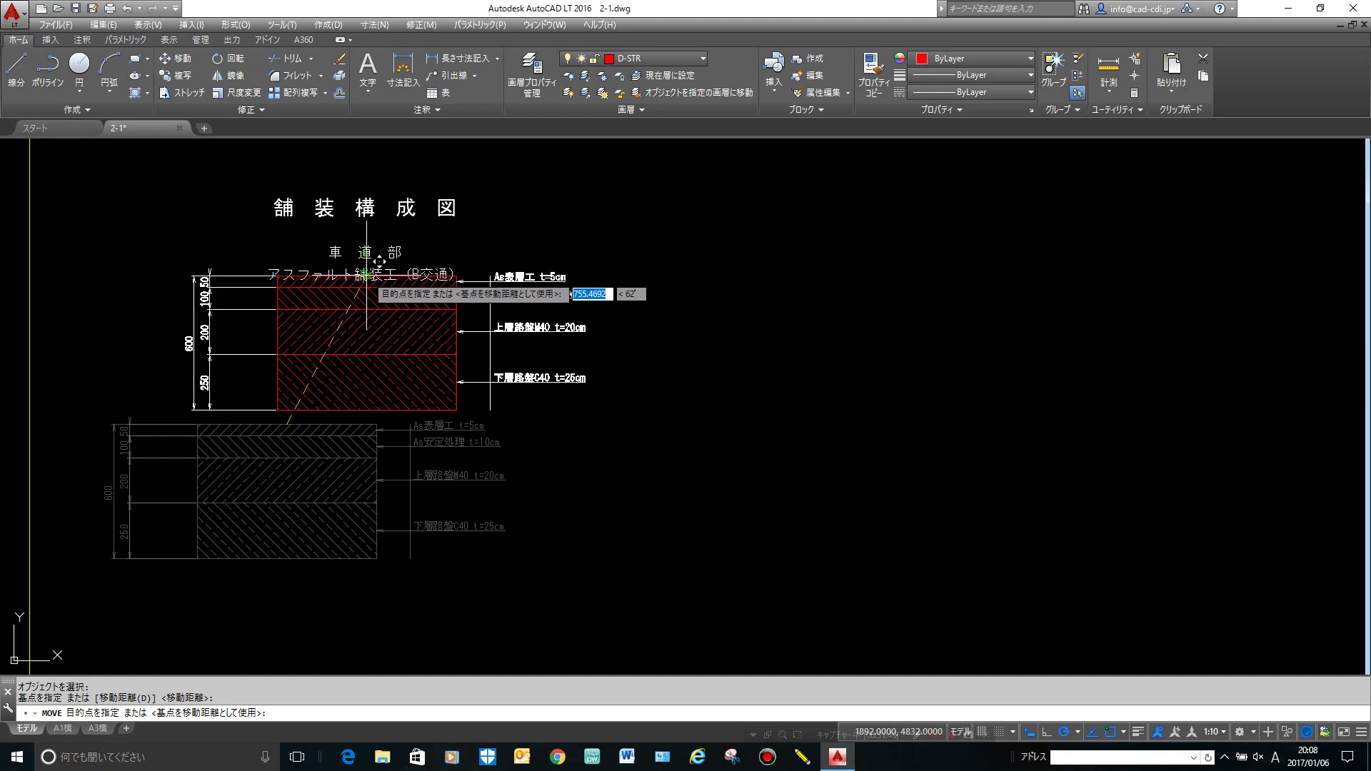
{"action": "left_click", "coordinate": [366, 275]}
{"action": "middle_click_drag", "start_coordinate": [367, 275], "coordinate": [369, 218]}
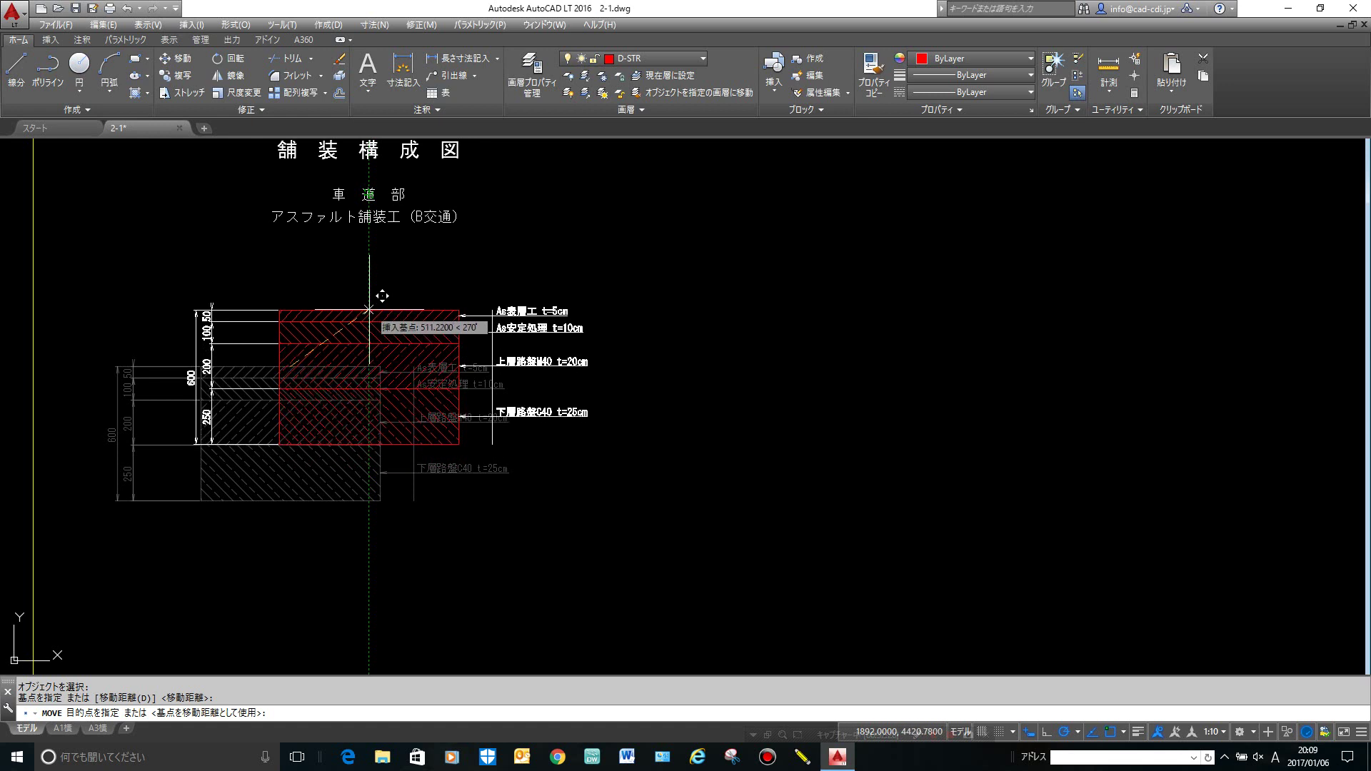
{"action": "left_click", "coordinate": [372, 316]}
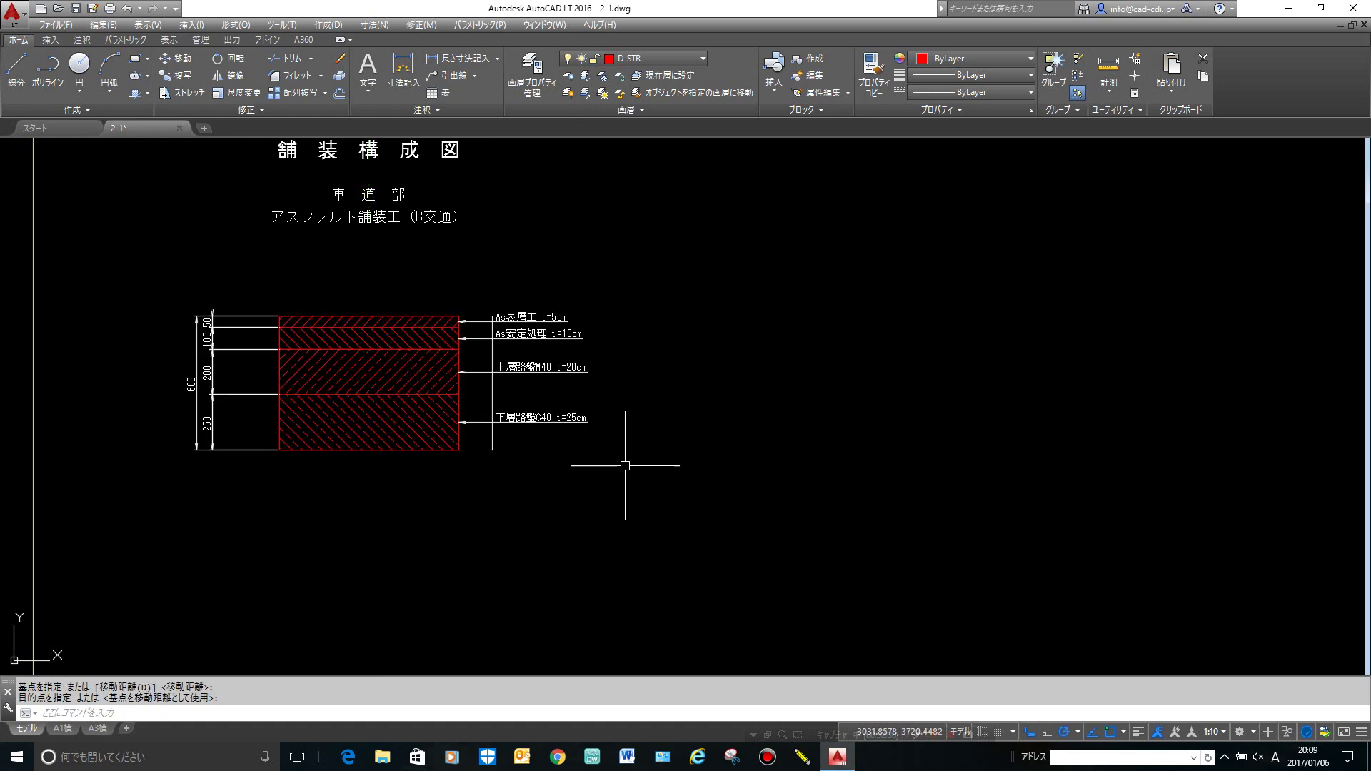